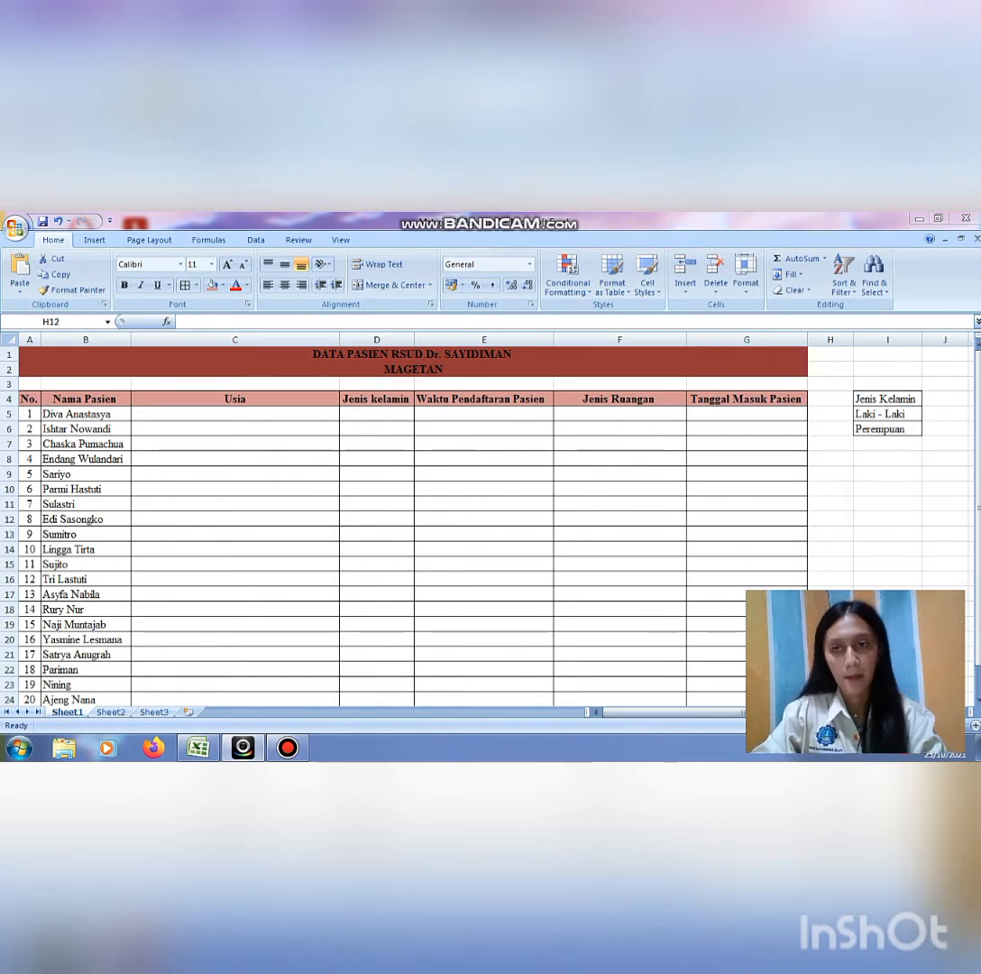
Start a data validation rule for the Usia cells C5 to C24 that allows whole numbers.
left_click(978, 418)
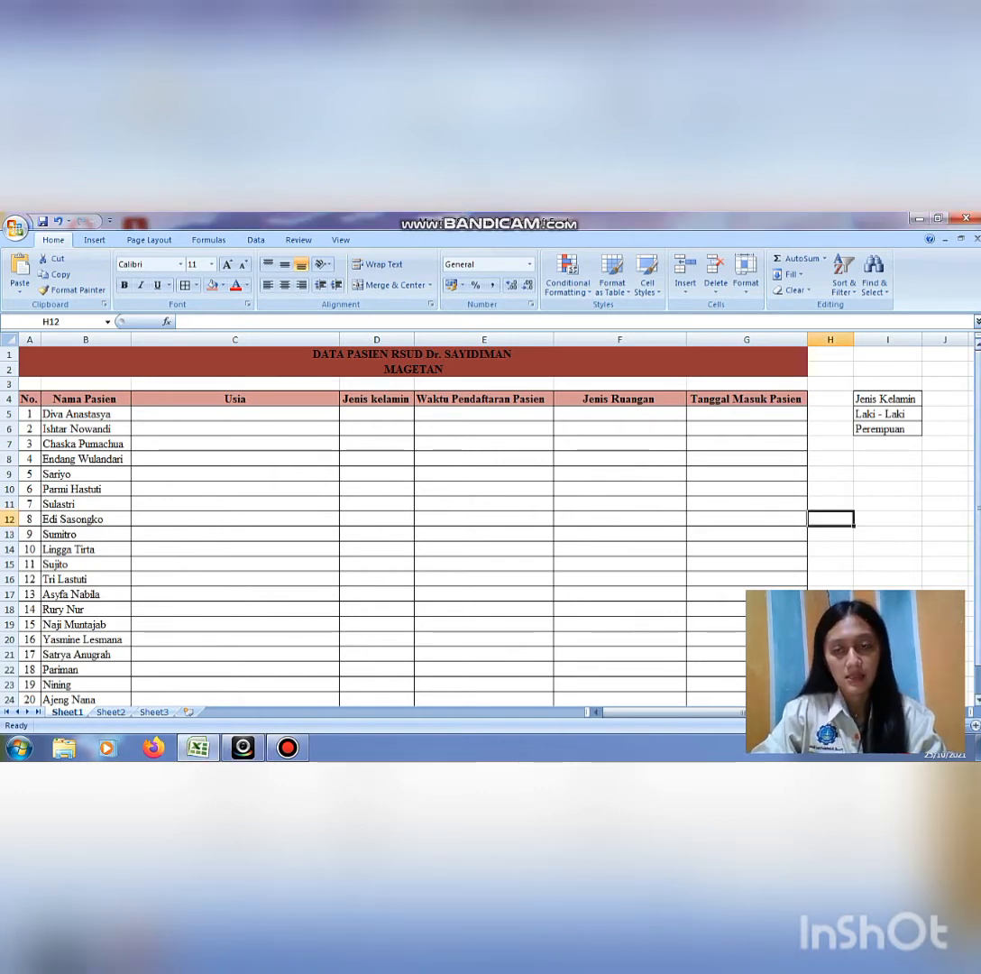
left_click_drag(978, 418, 977, 425)
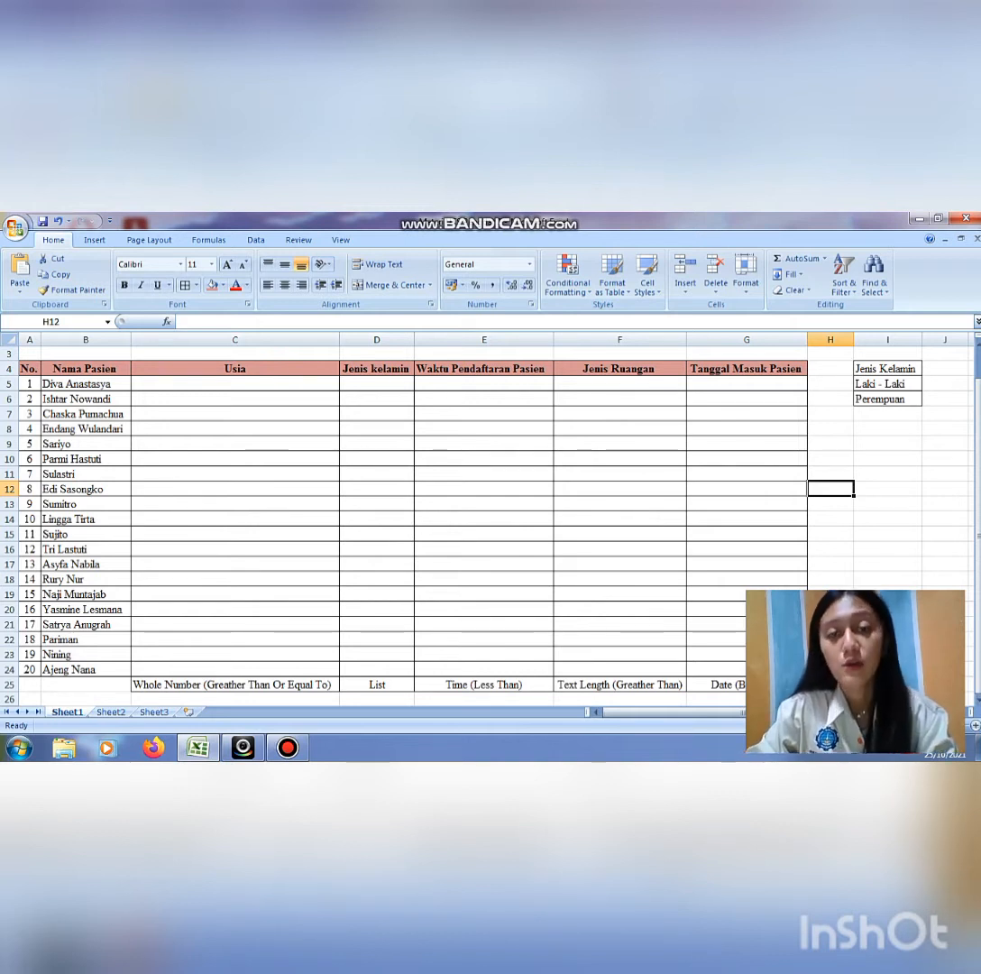
left_click_drag(234, 384, 235, 669)
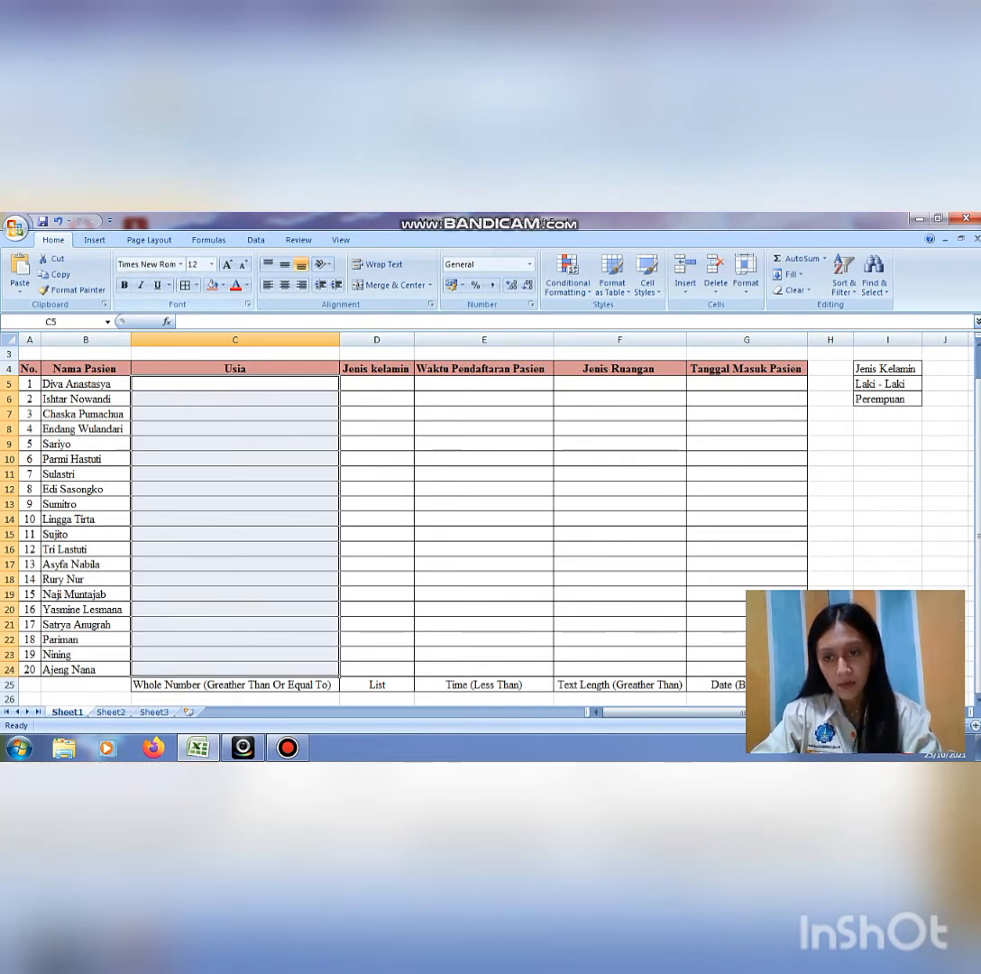
left_click(256, 239)
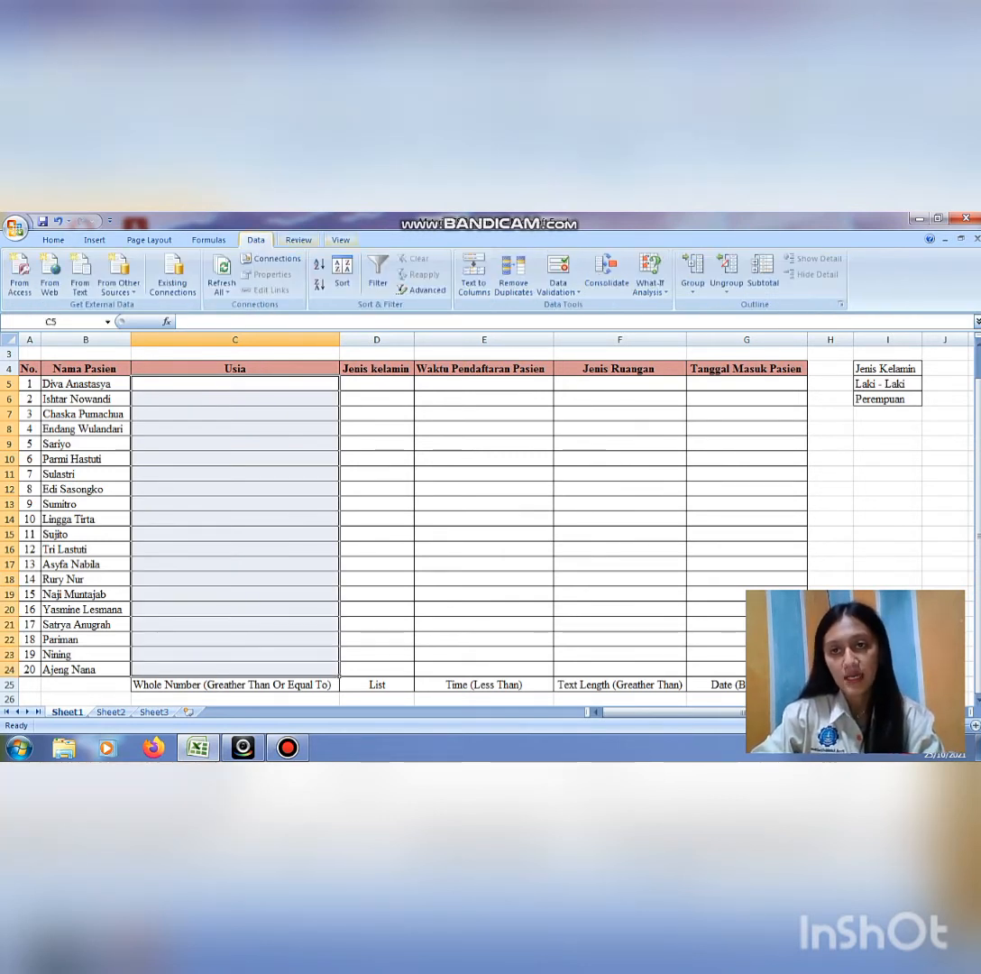
left_click(559, 287)
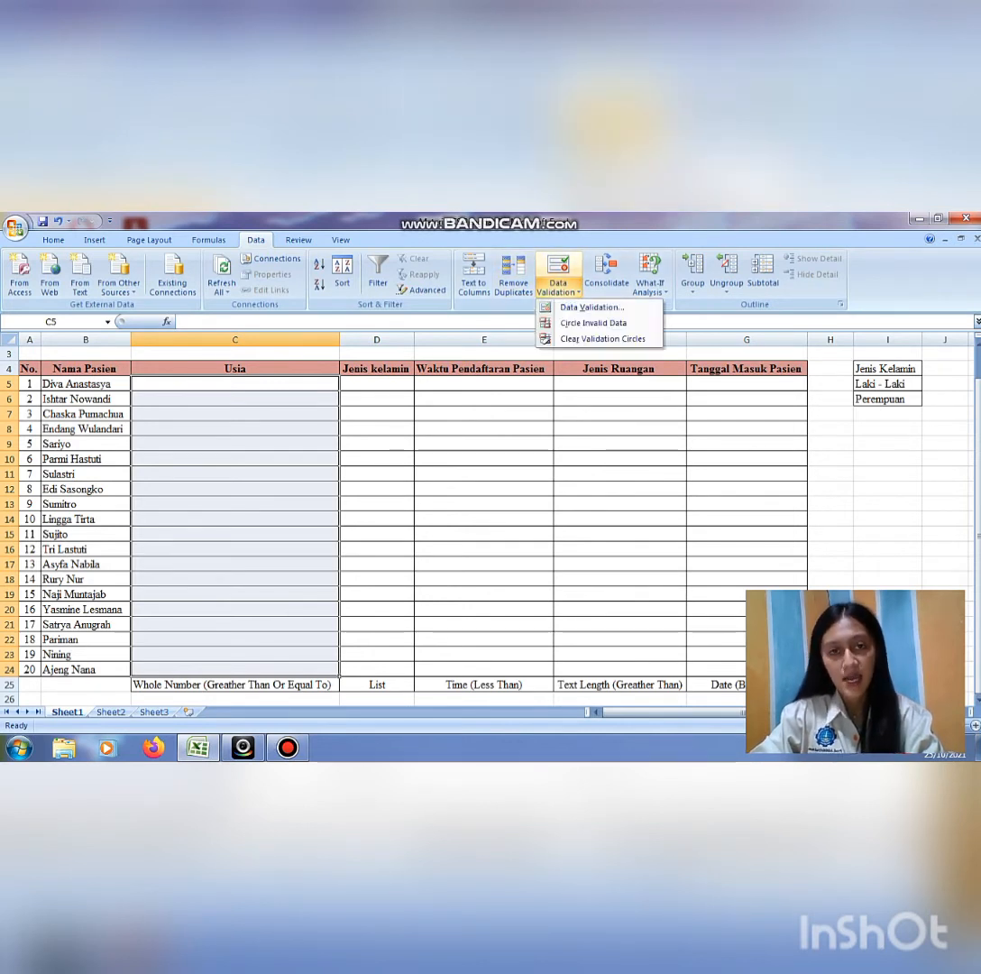
left_click(588, 307)
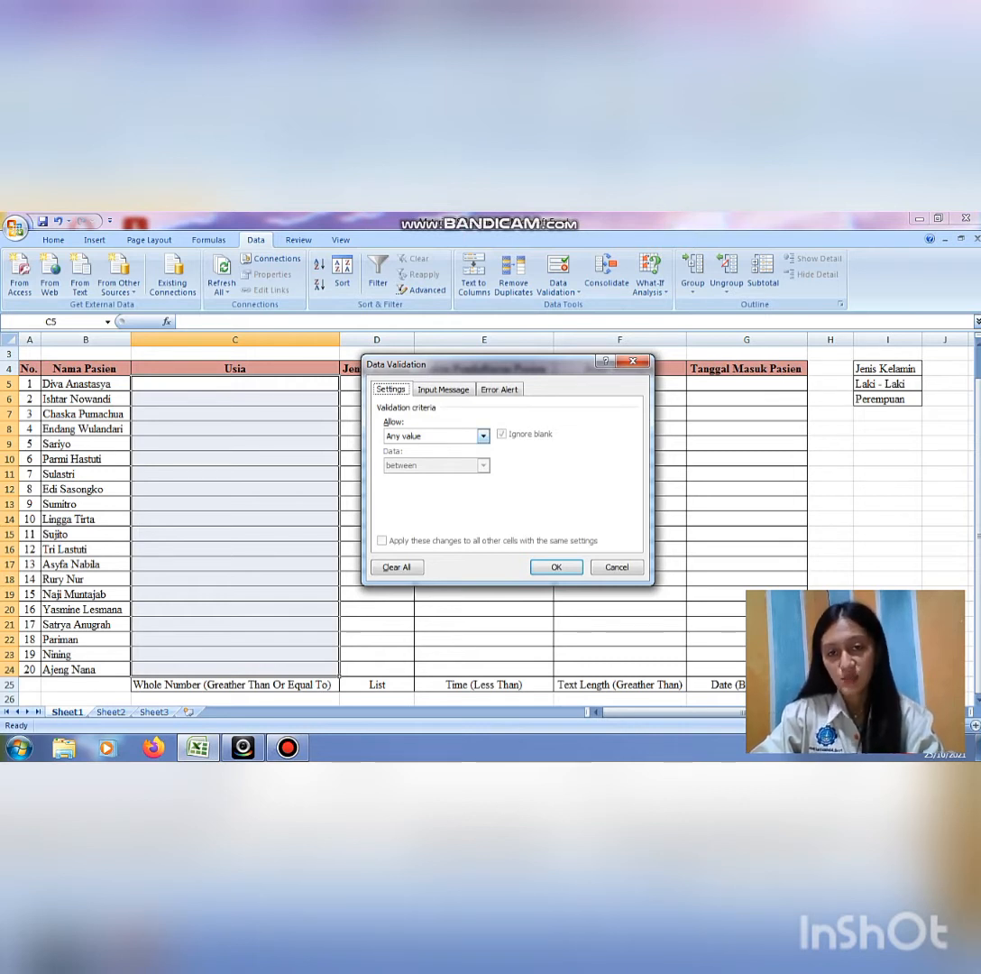
left_click(483, 436)
left_click(415, 459)
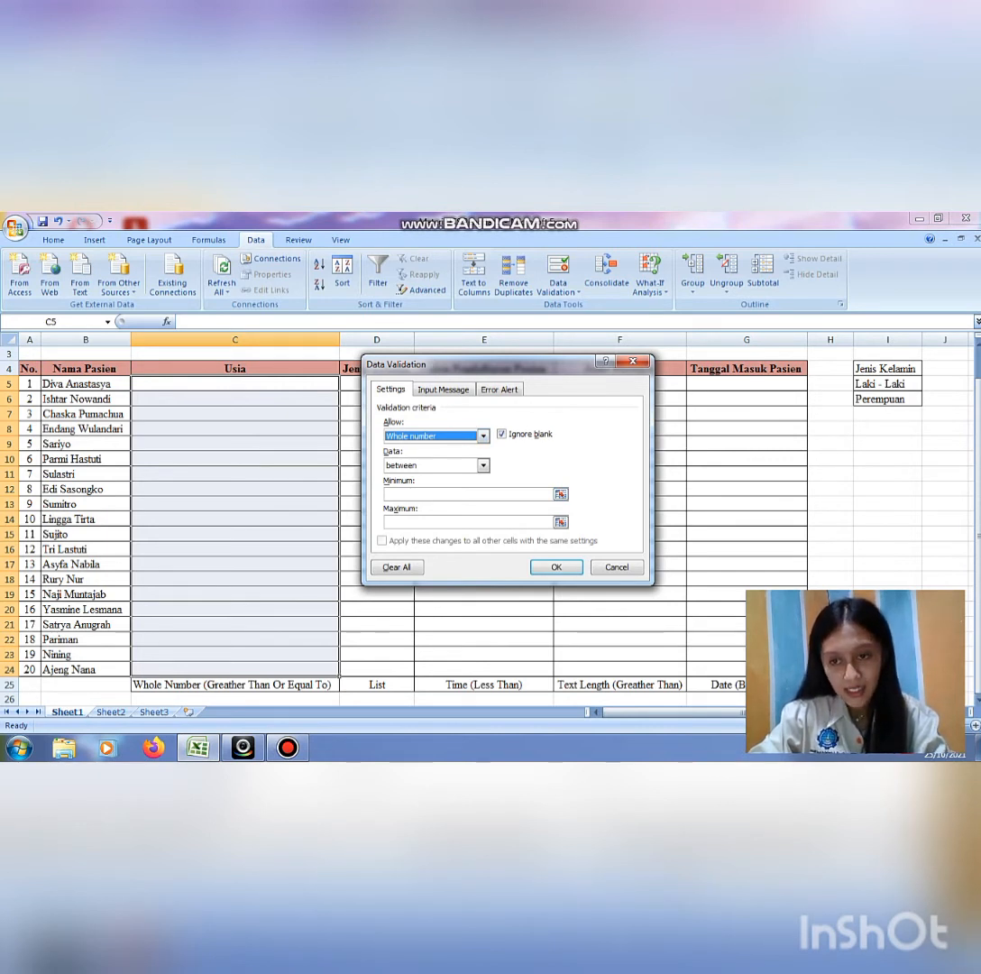
Set the Usia validation criteria to greater than or equal to, with a minimum of 5.
left_click(483, 465)
key("Down")
key("Down")
key("Down")
key("Down")
key("Down")
key("Down")
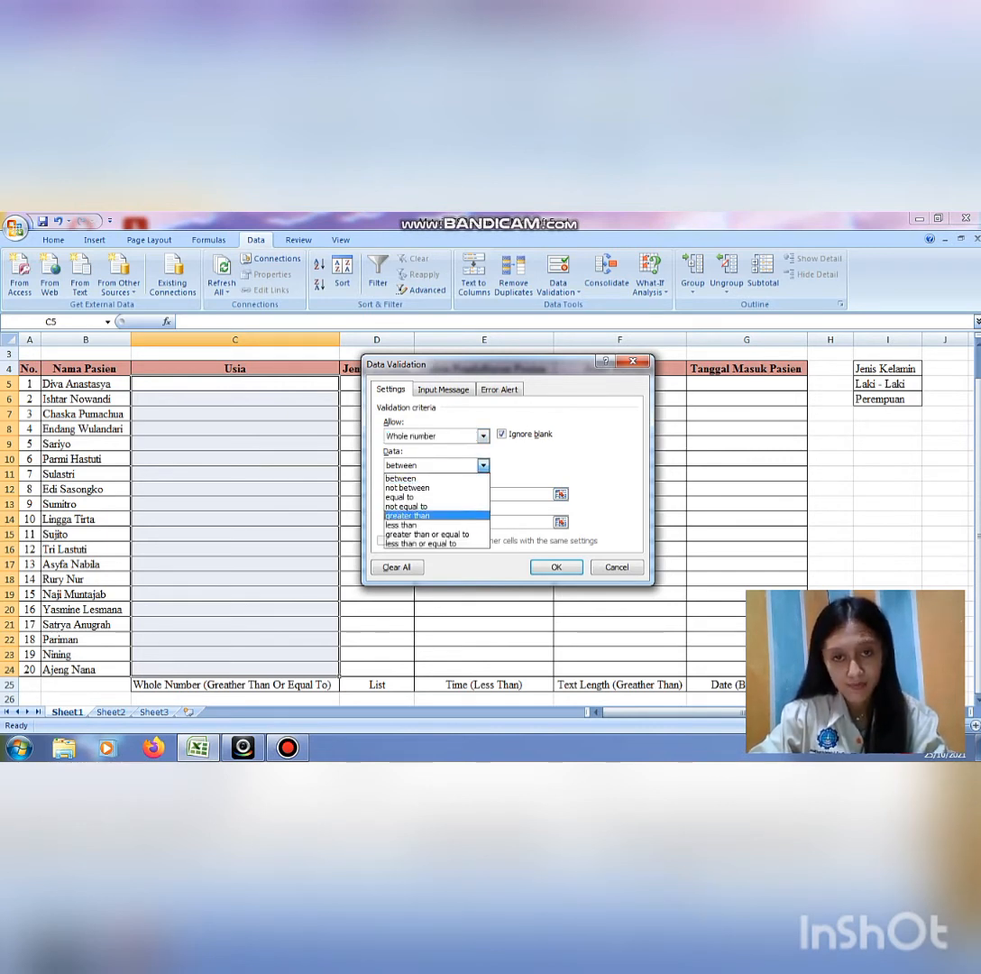
key("Return")
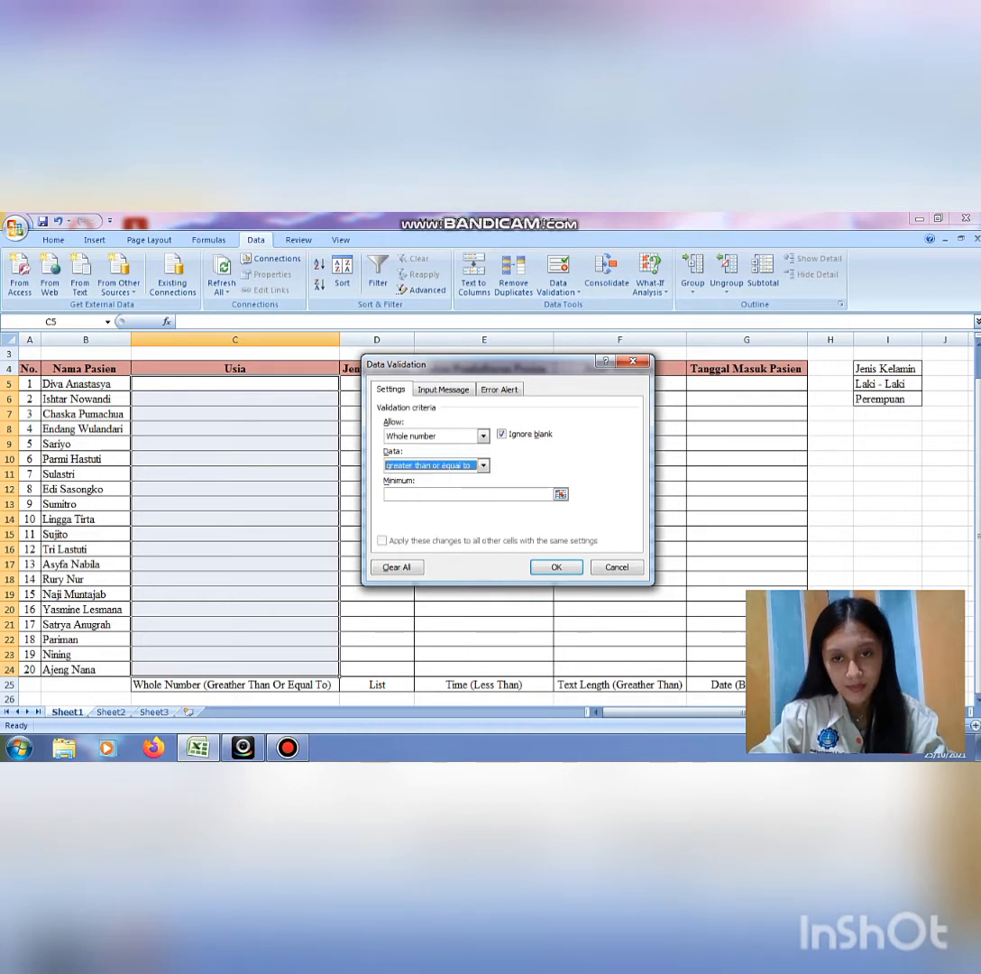
left_click(468, 495)
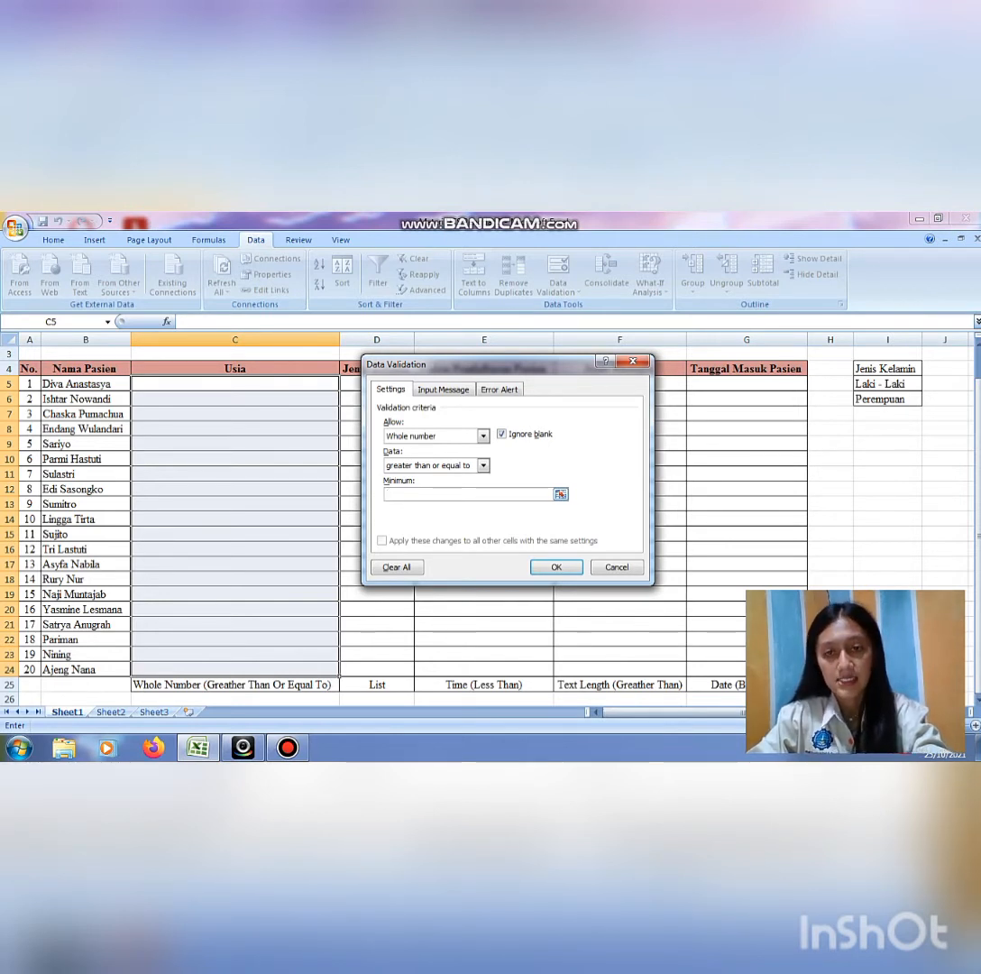
type("5")
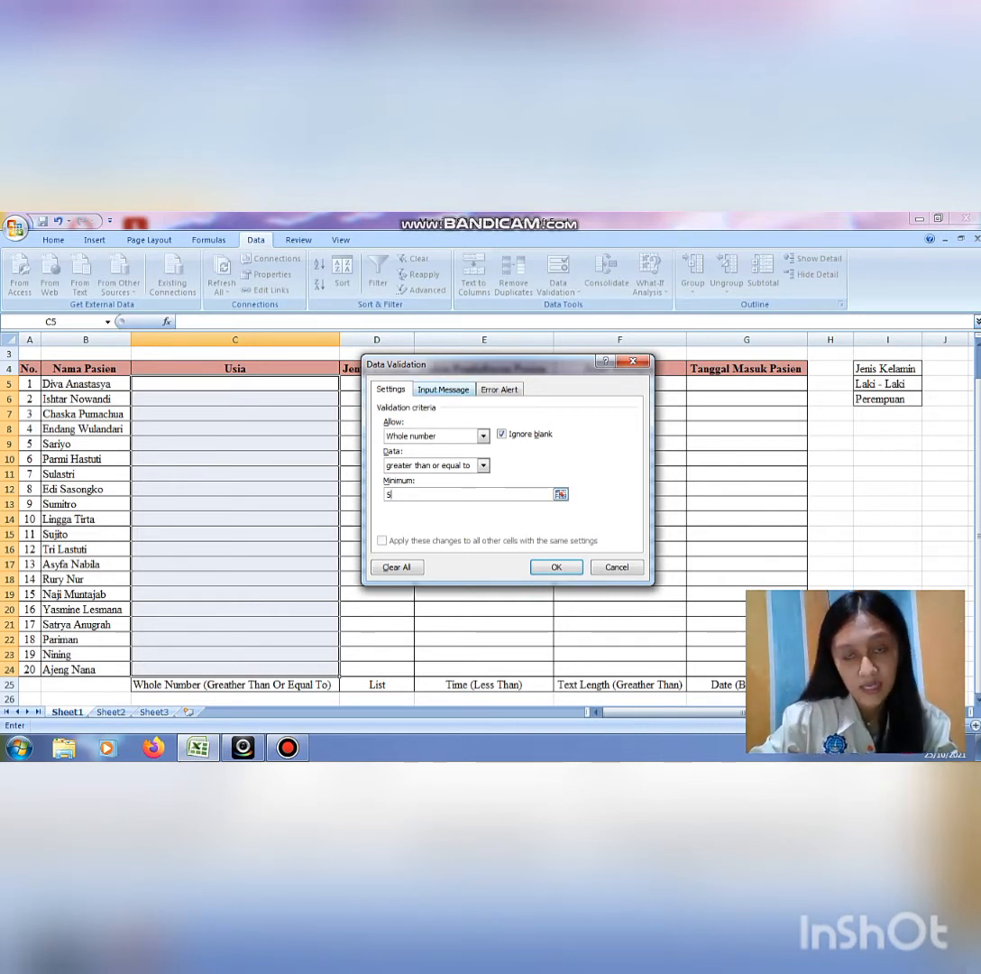
Give the validation's input message the title "Data Usia Pasien".
left_click(443, 389)
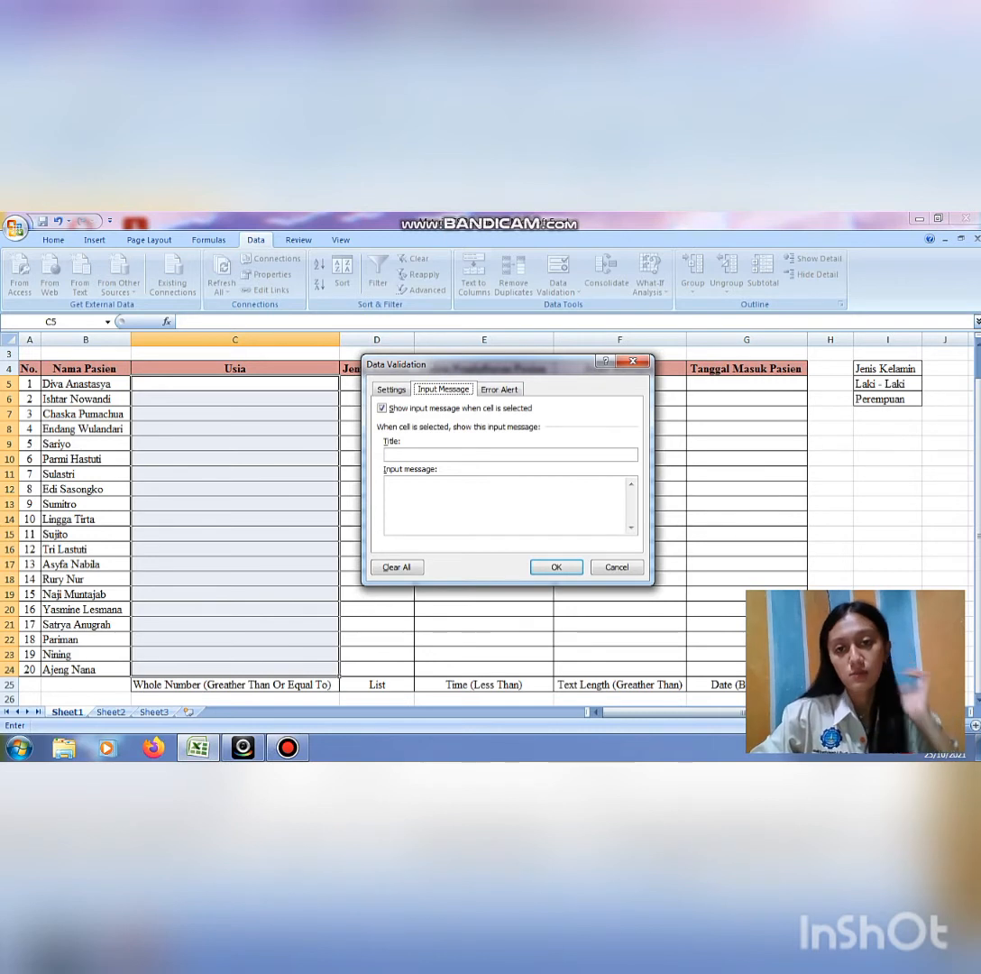
left_click(442, 455)
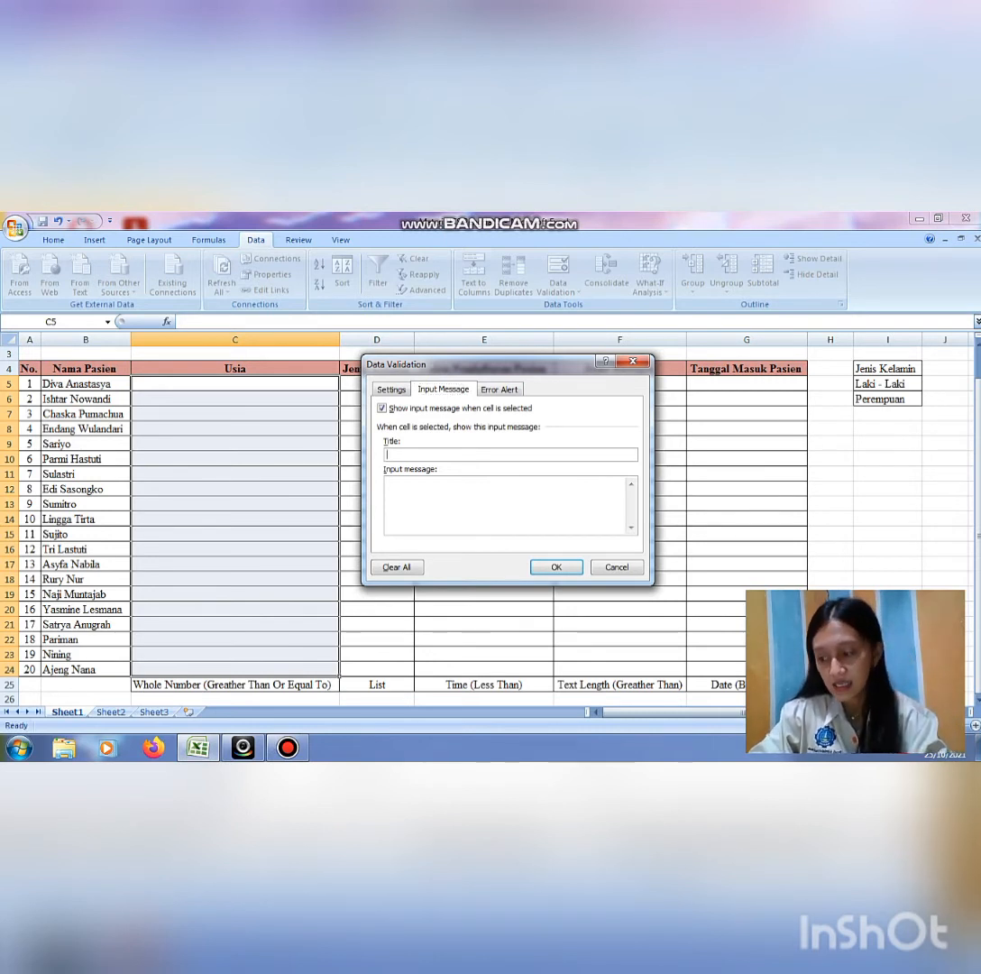
type("Data")
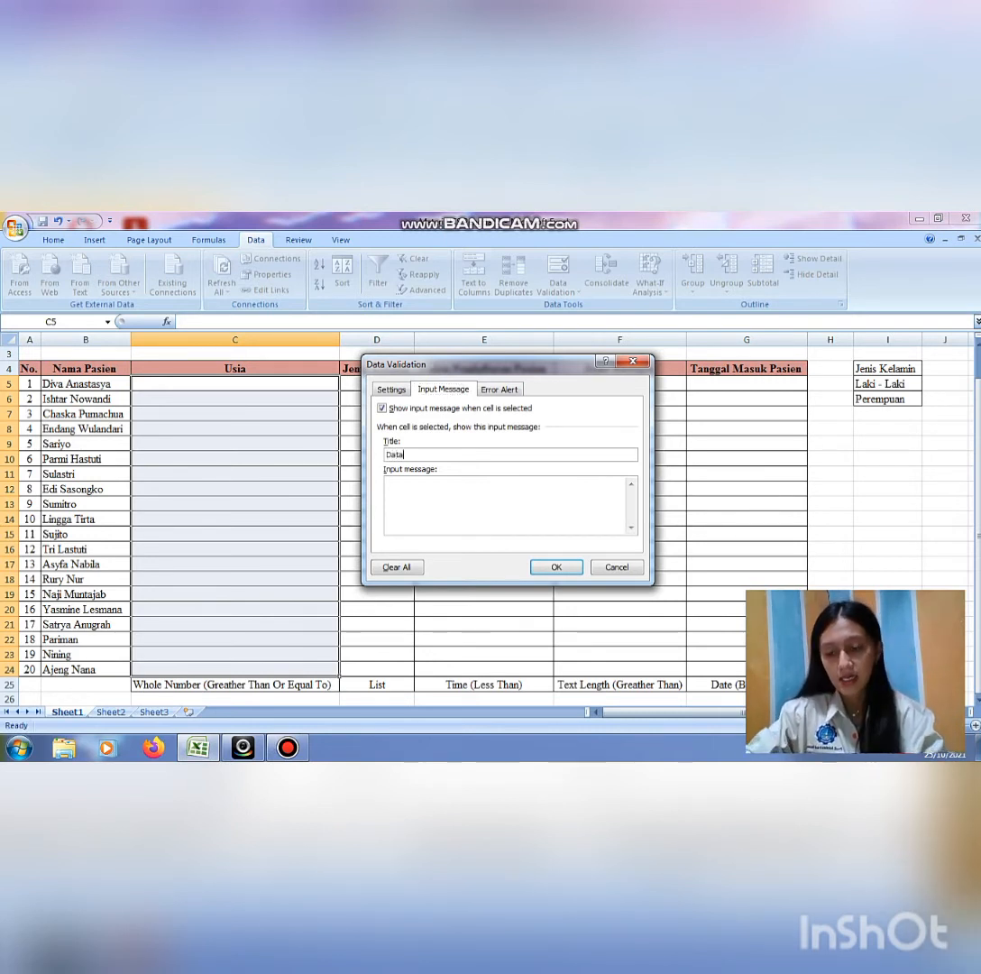
type(" Usia")
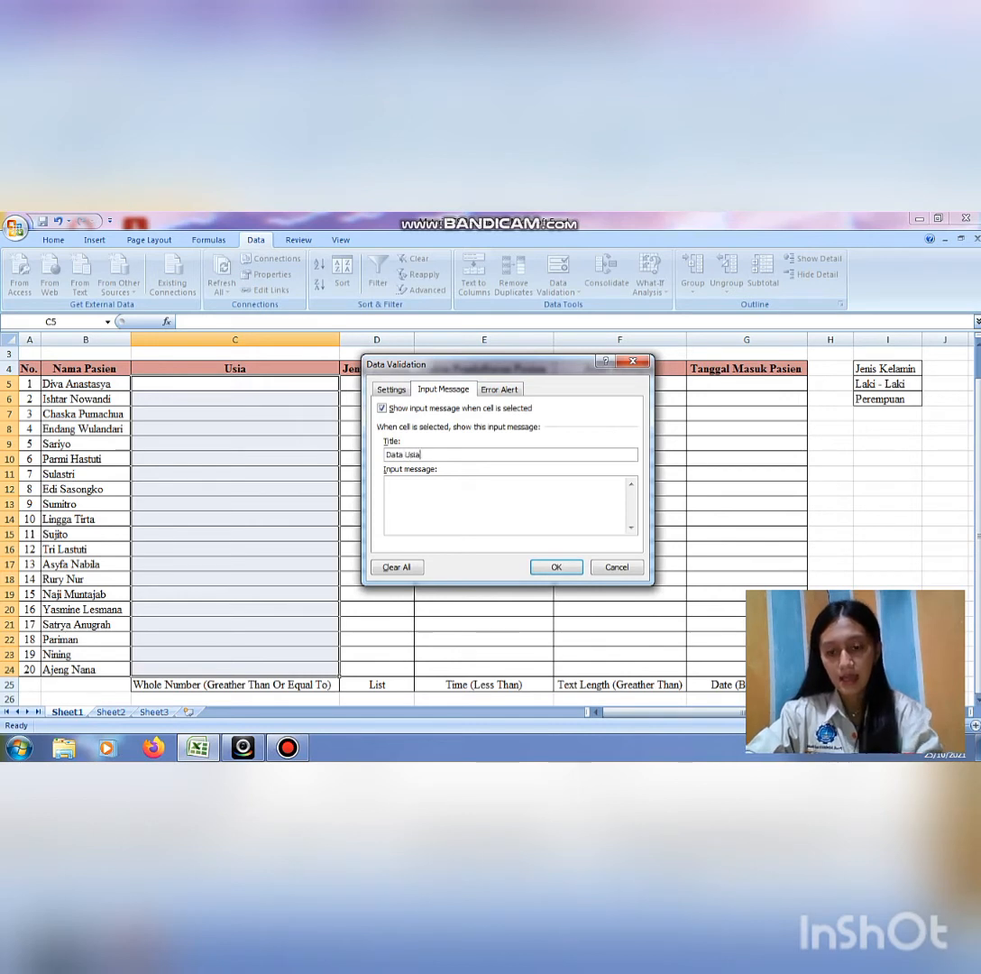
type(" Pasien")
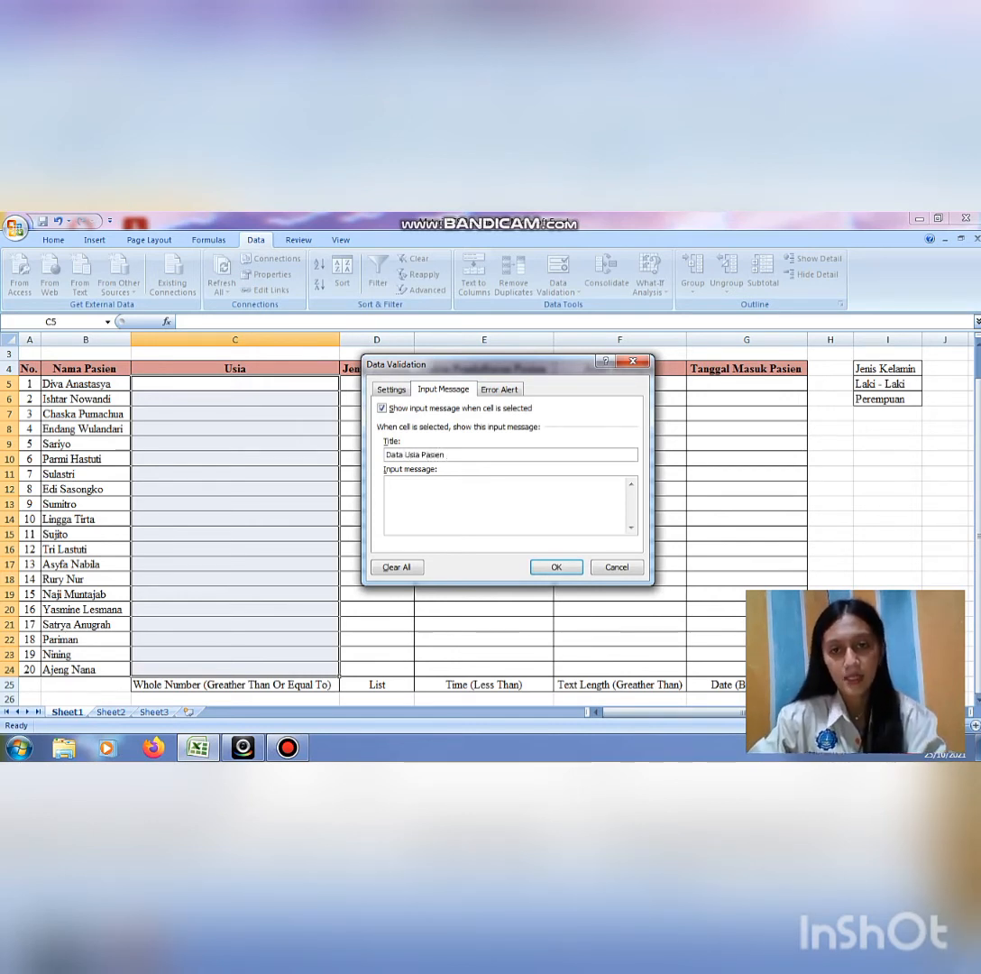
Enter the input message text "Data hannya bisa diisi dengan angka lebih dari atau sama dengan 5".
left_click(388, 482)
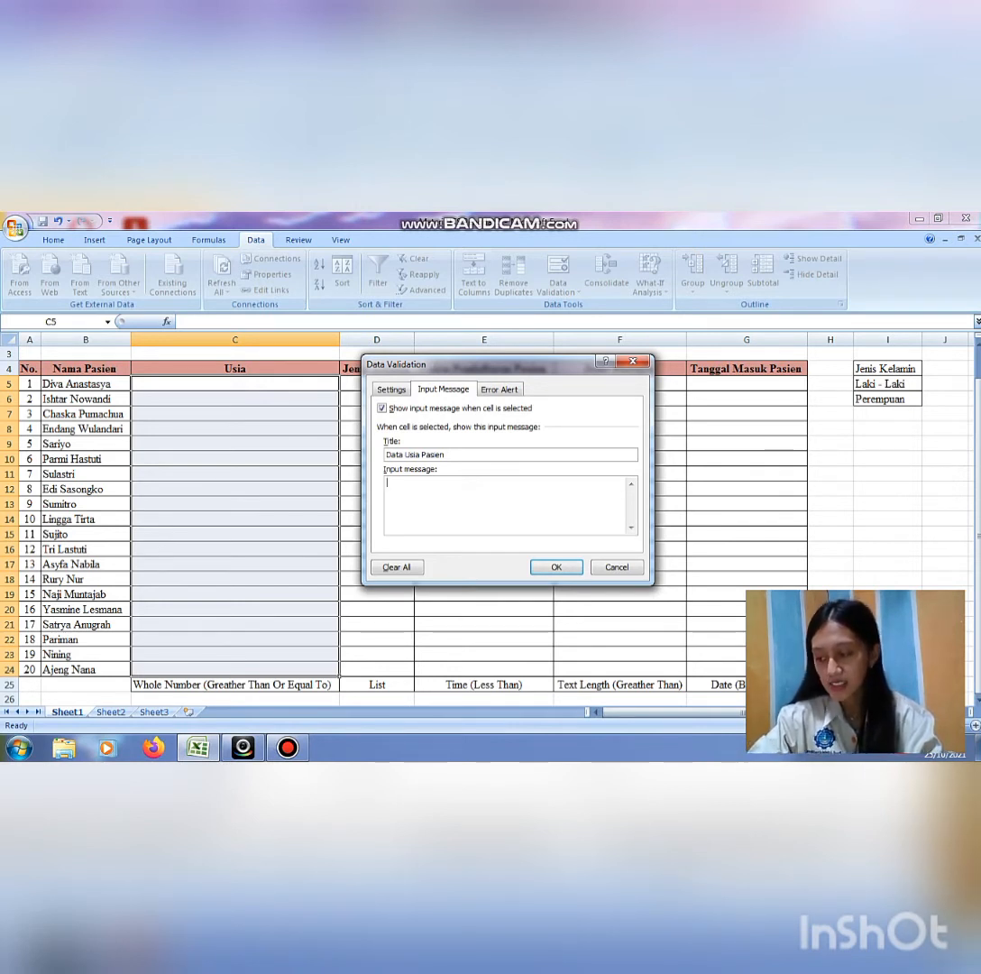
type("Data han")
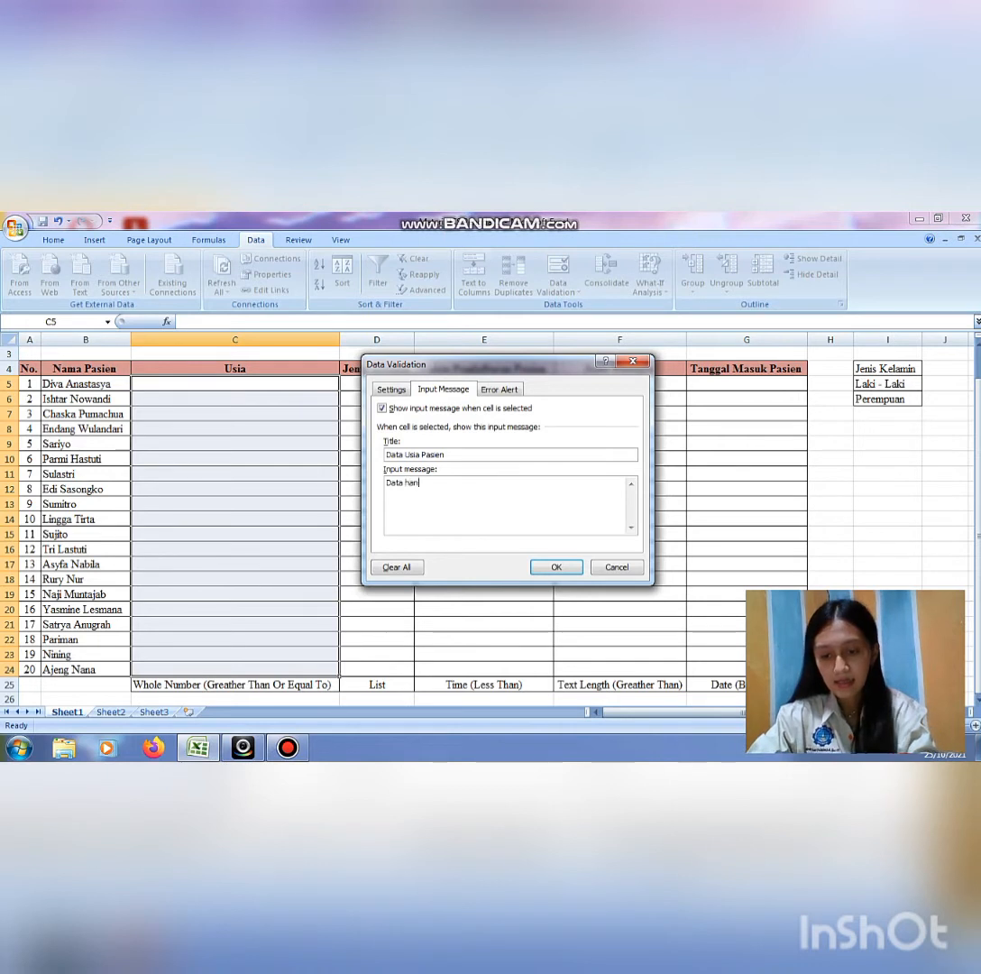
type("nya bisa")
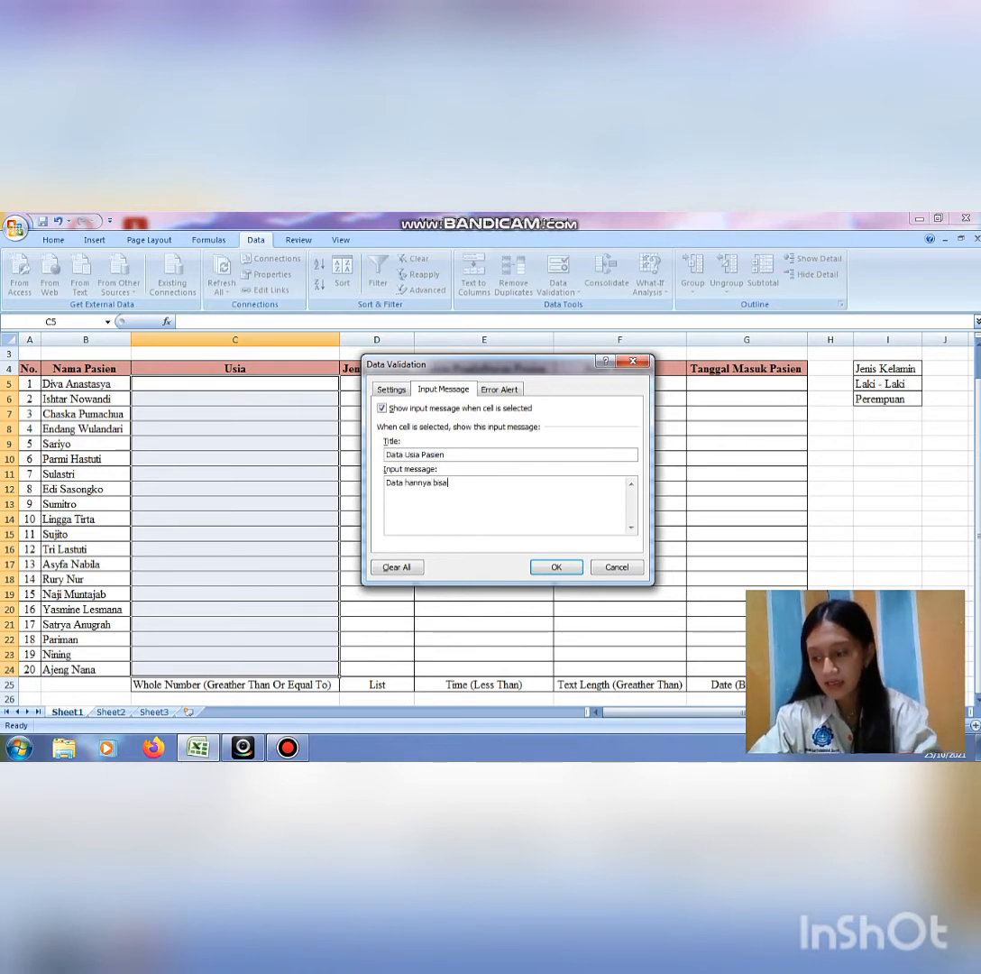
type(" disi")
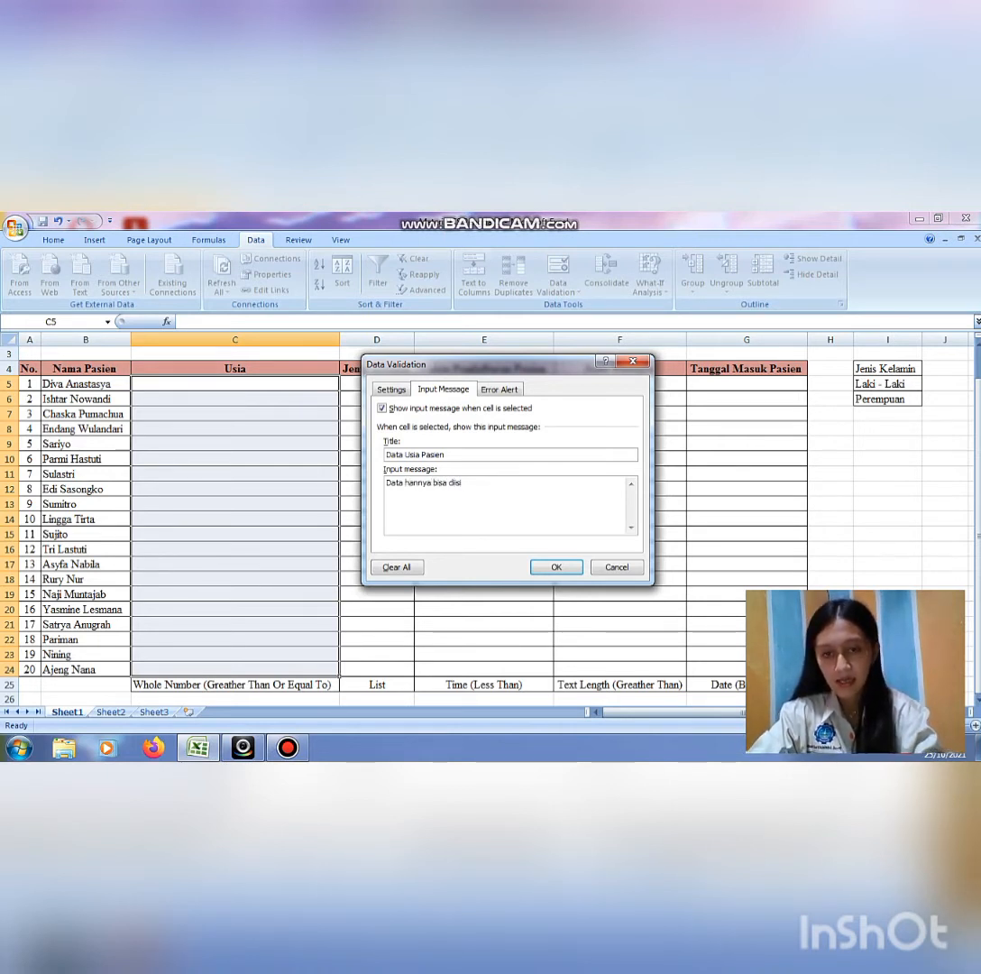
type(" dengan ang")
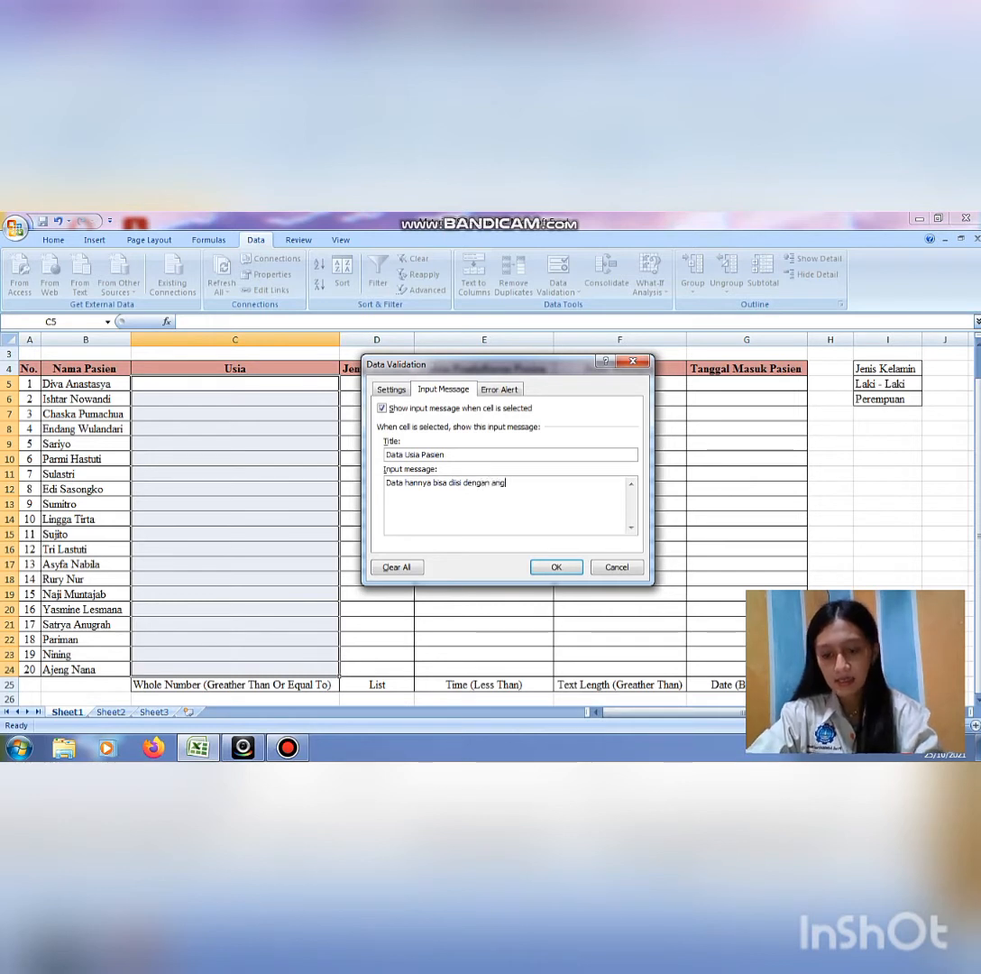
type("ka lebi")
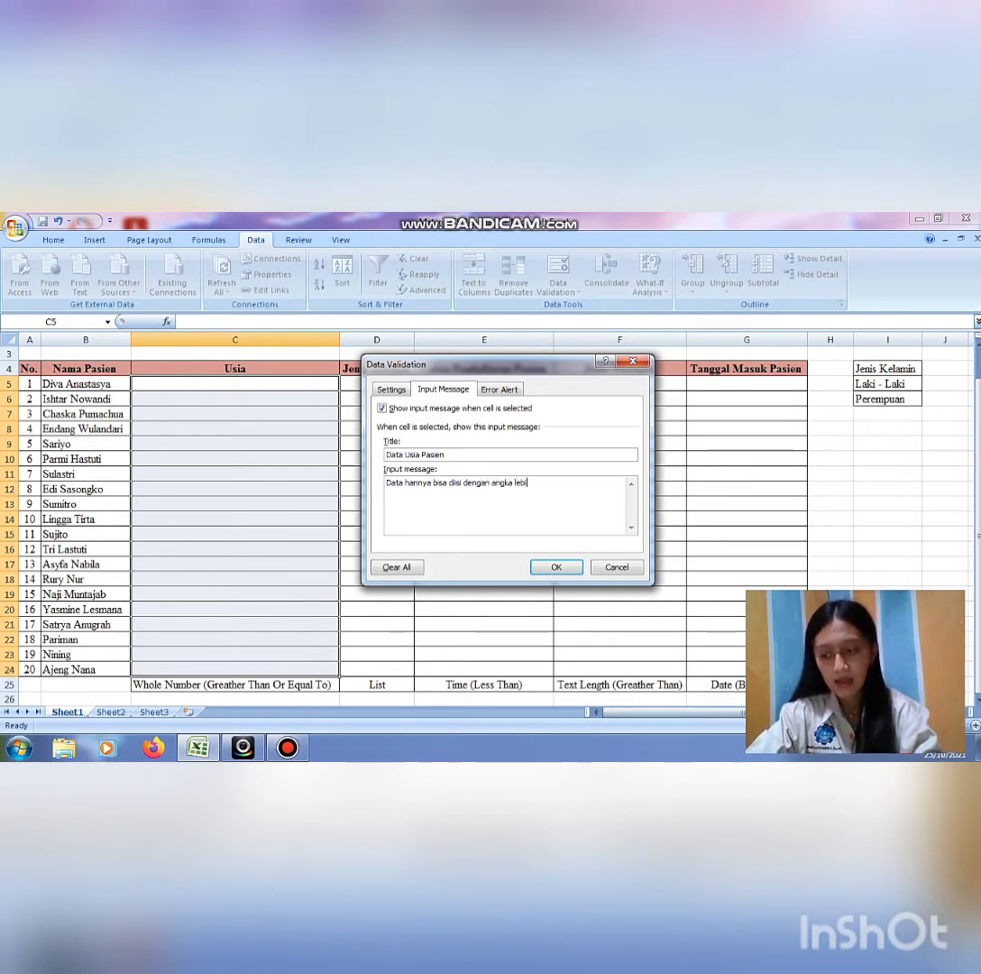
type("h dari")
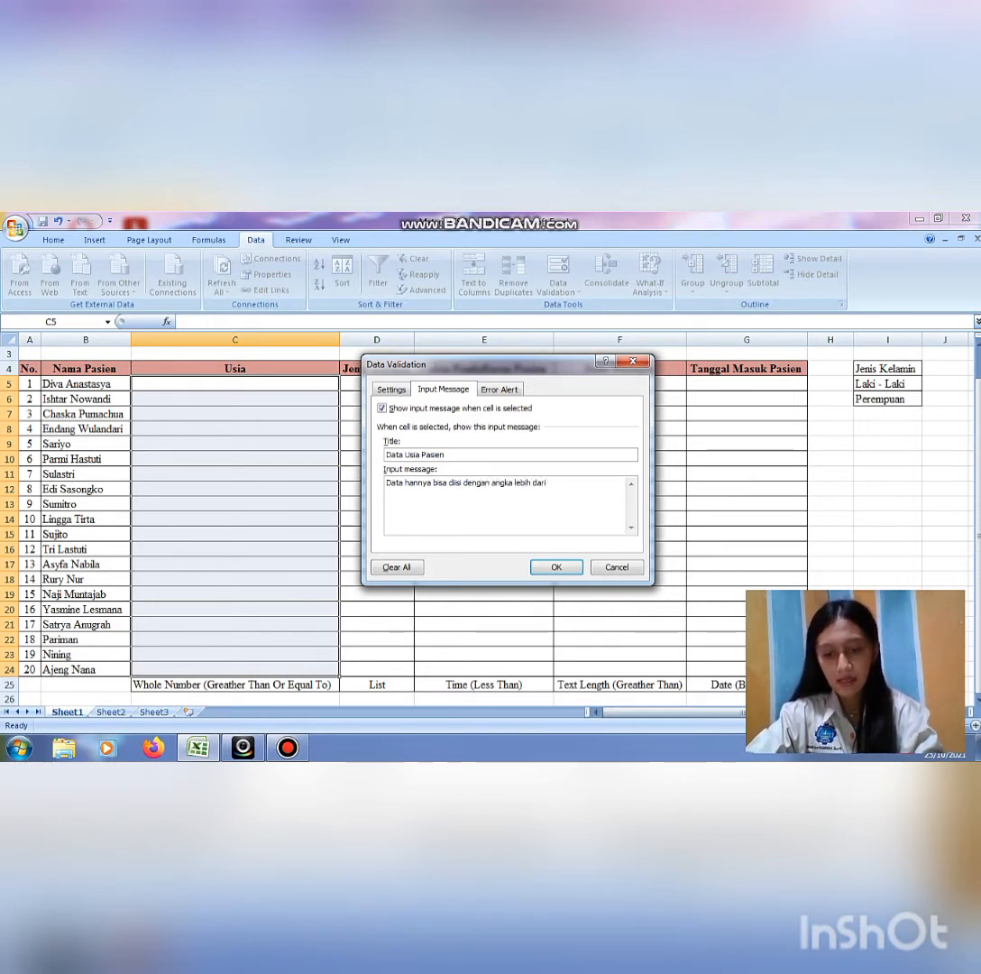
type(" atau sama ")
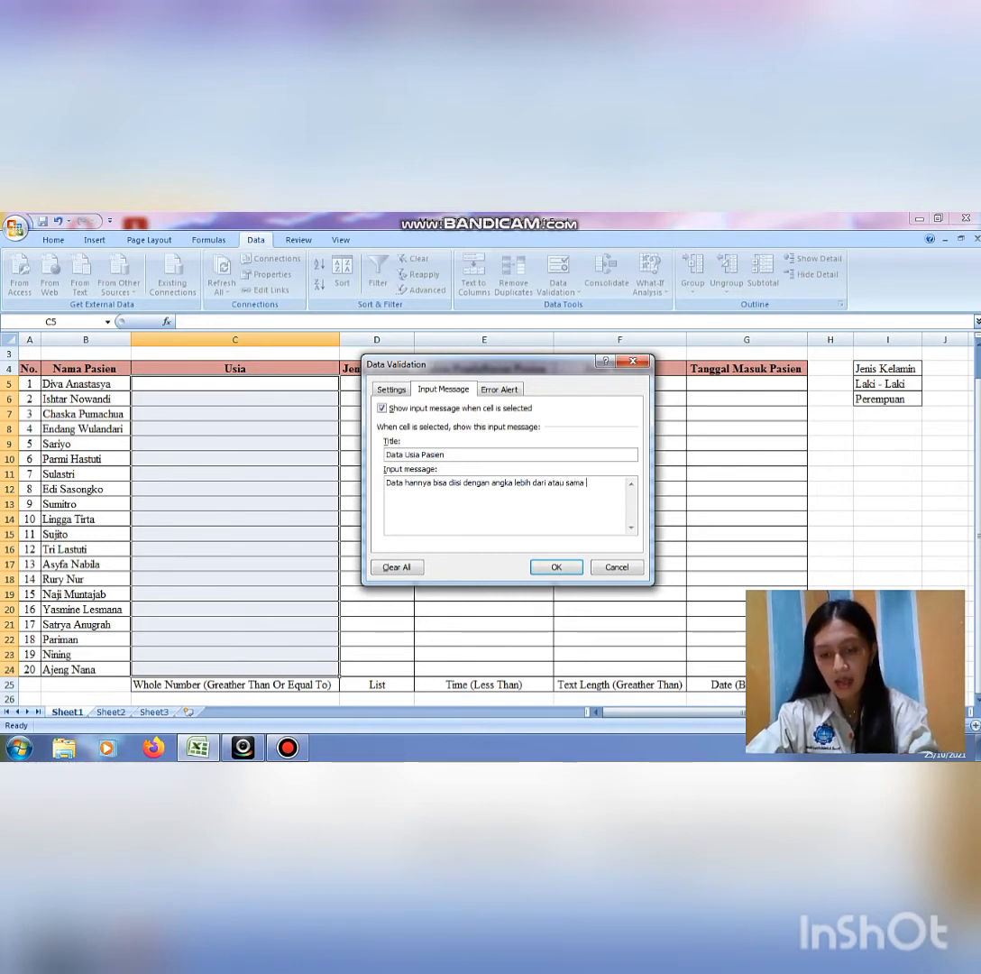
type("dengan 5")
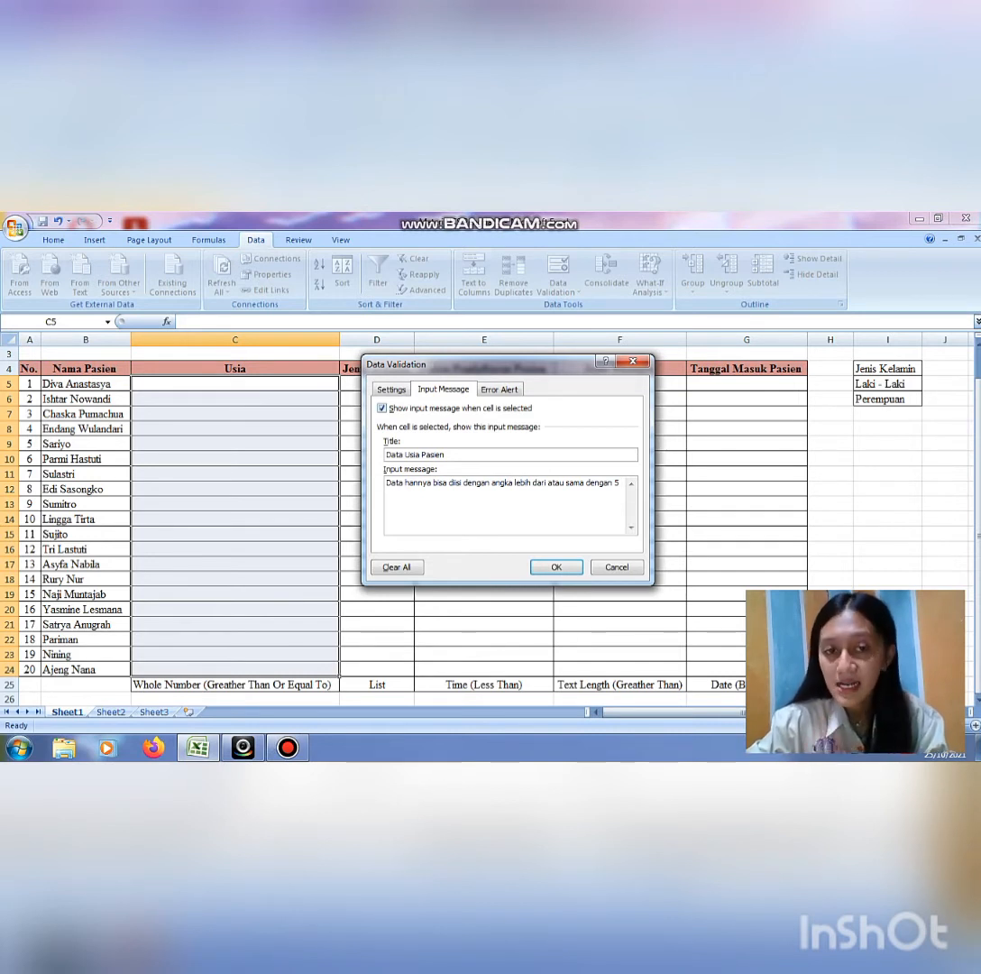
Set the validation's error alert style to Information and its title to "Input tidak sesuai".
left_click(500, 390)
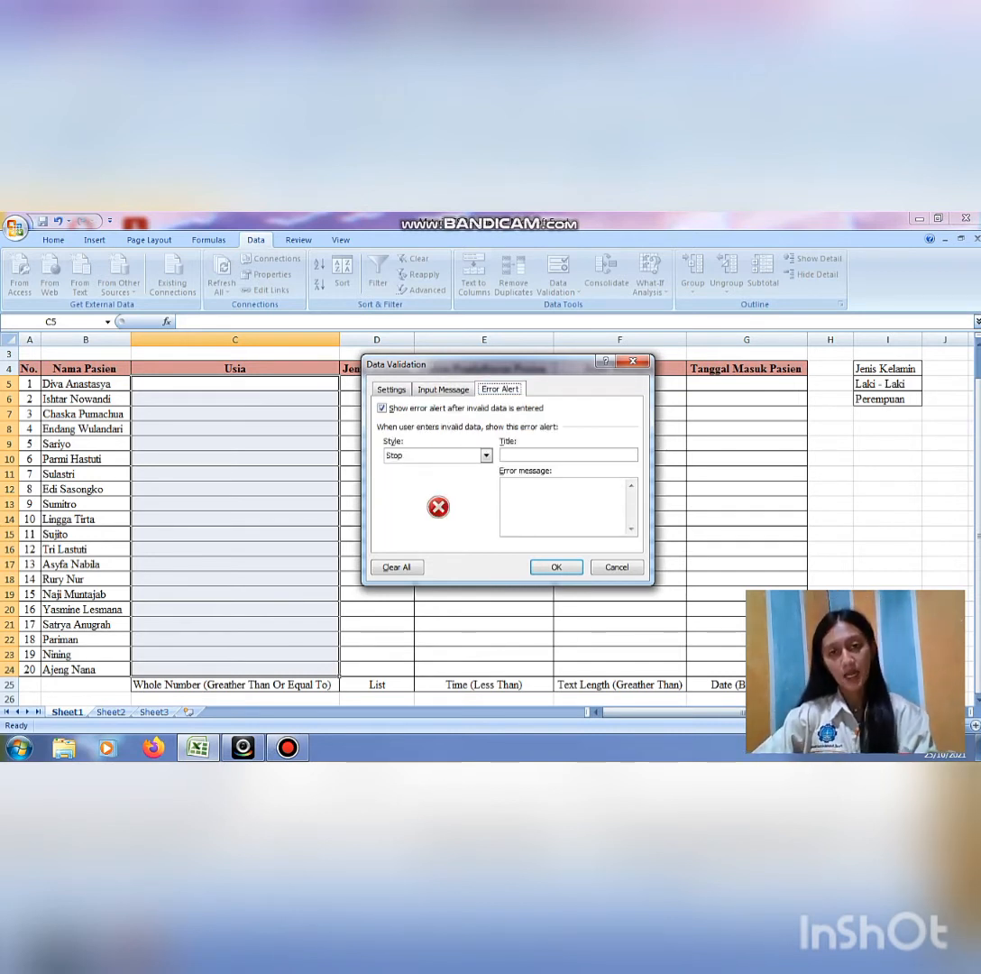
left_click(487, 456)
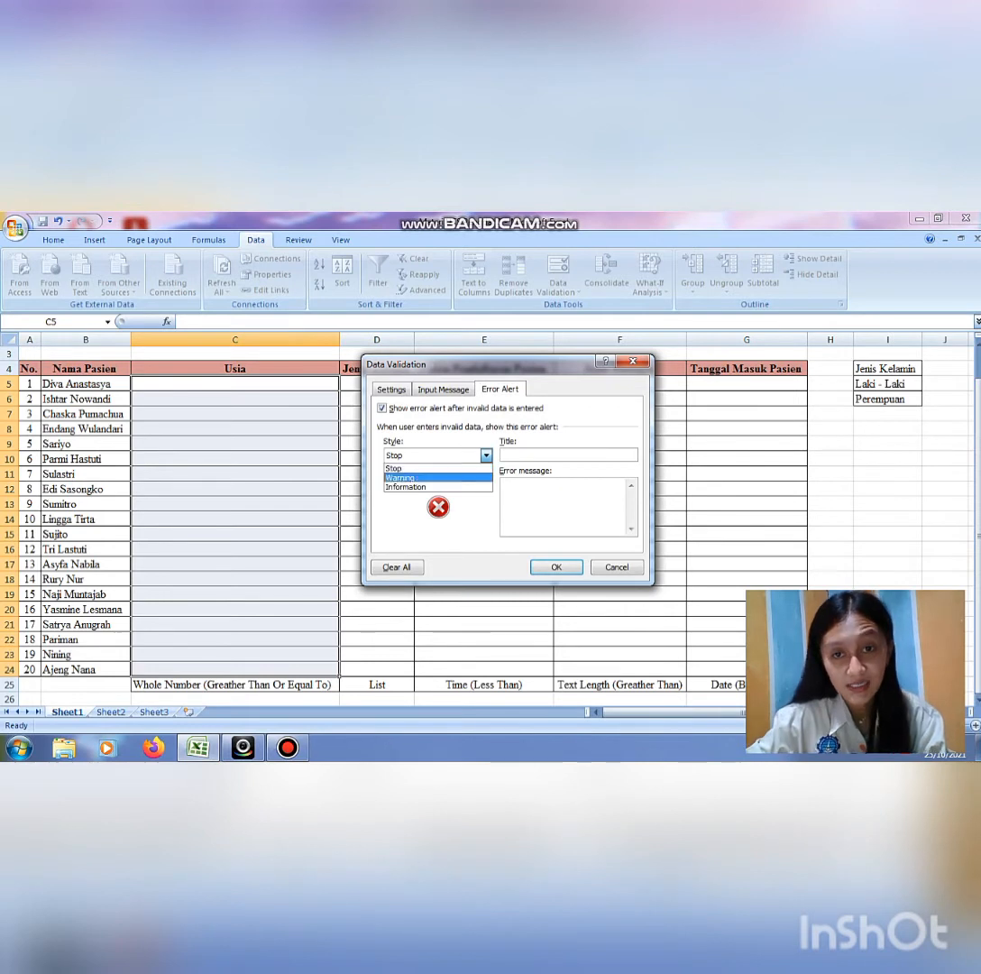
left_click(424, 487)
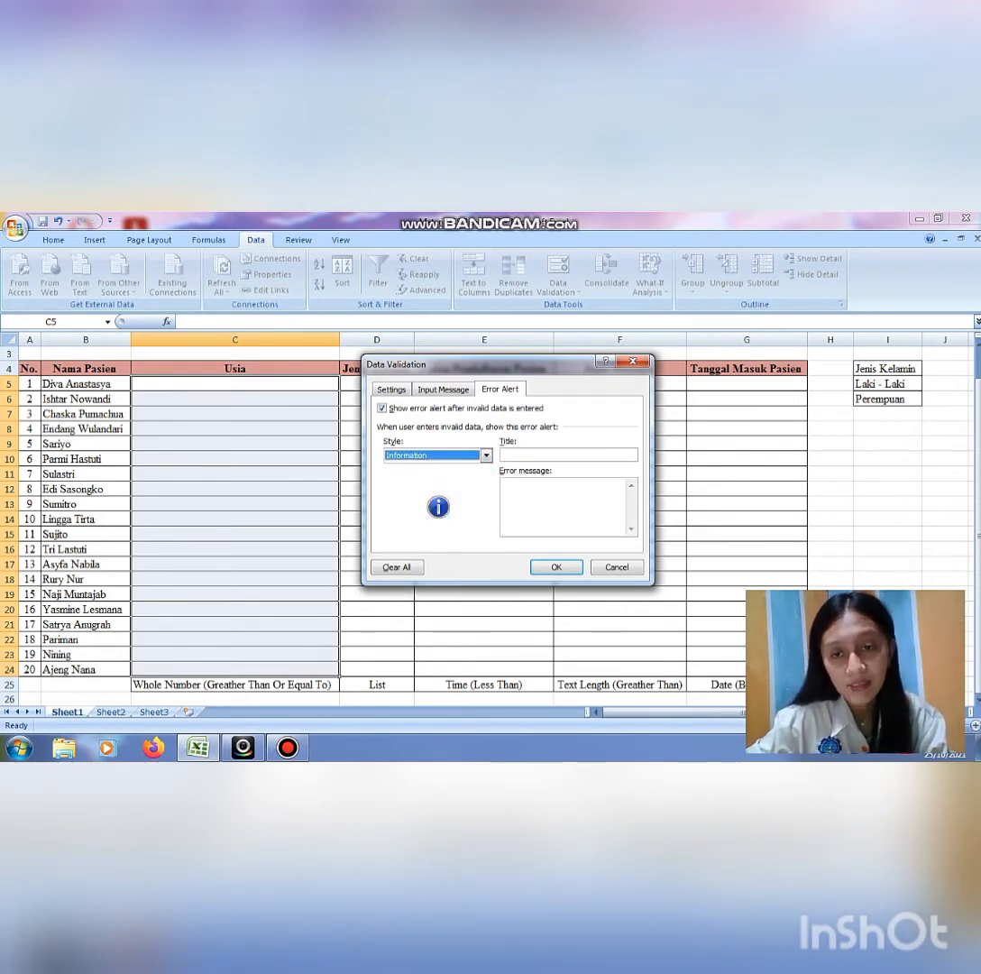
left_click(568, 456)
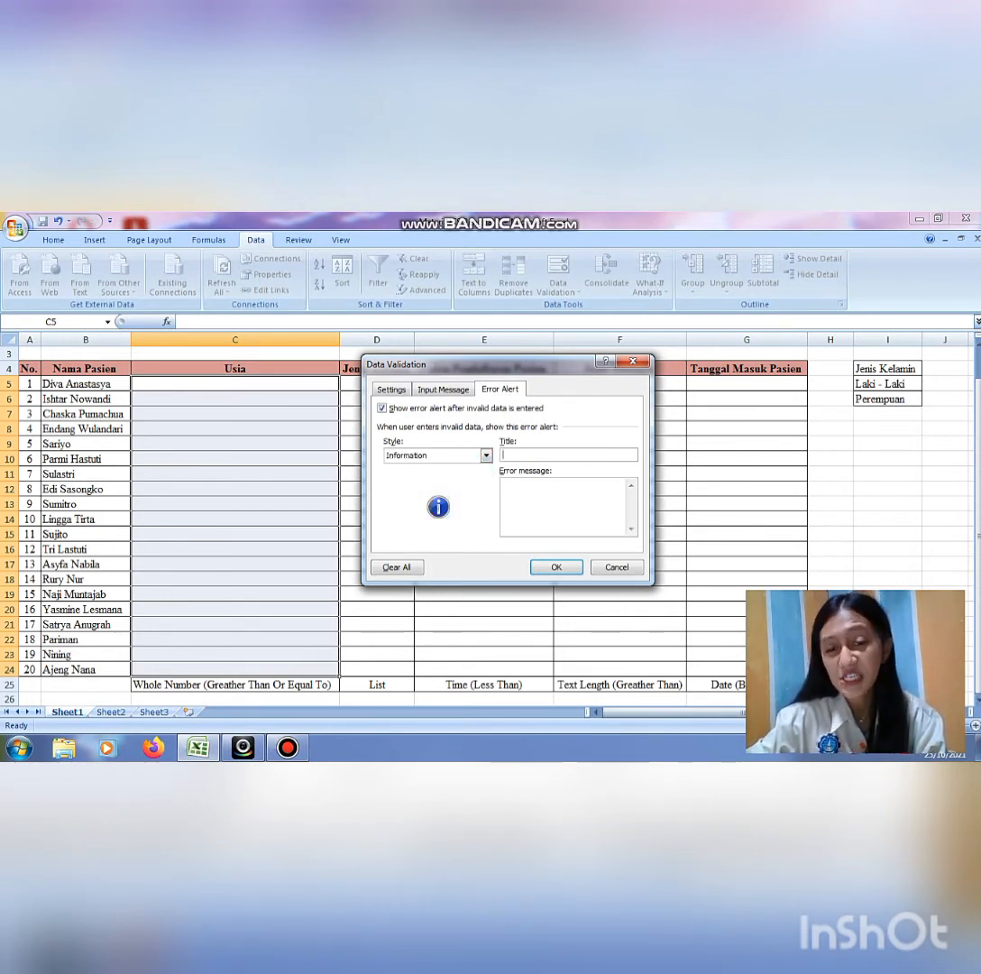
type("Inp")
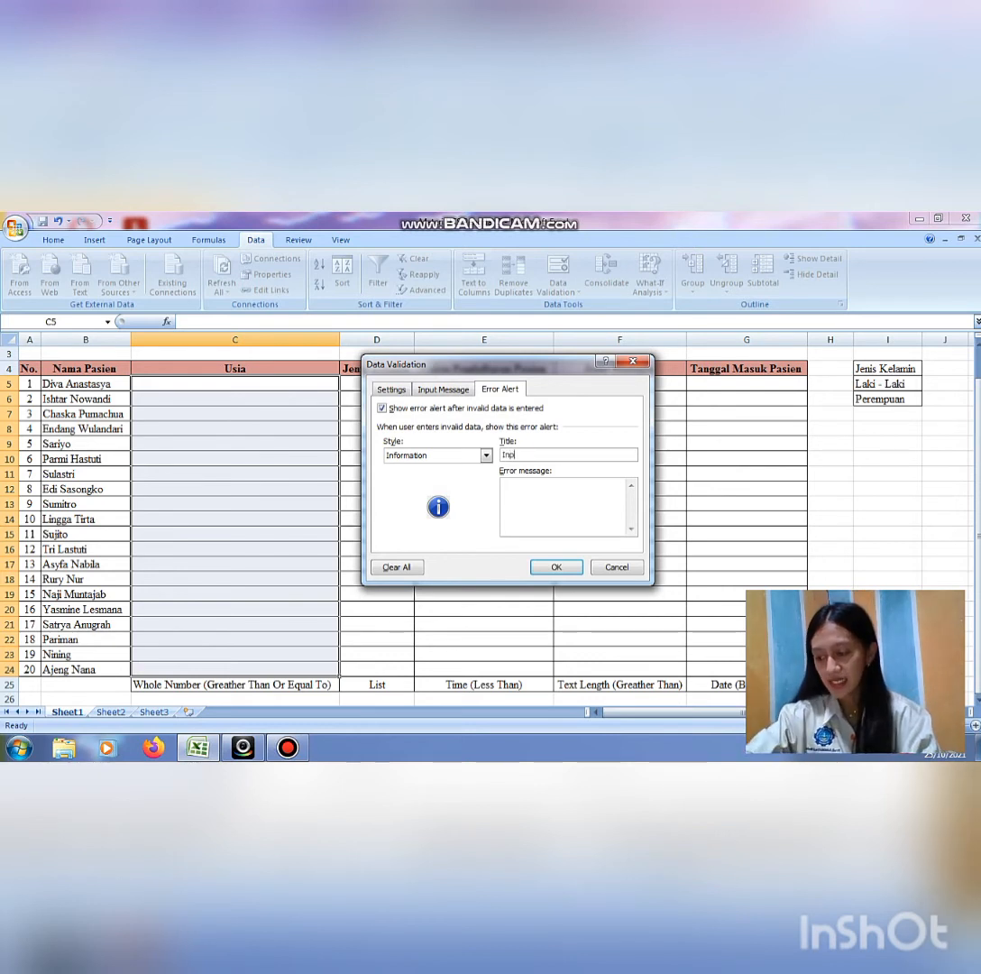
type("ut t")
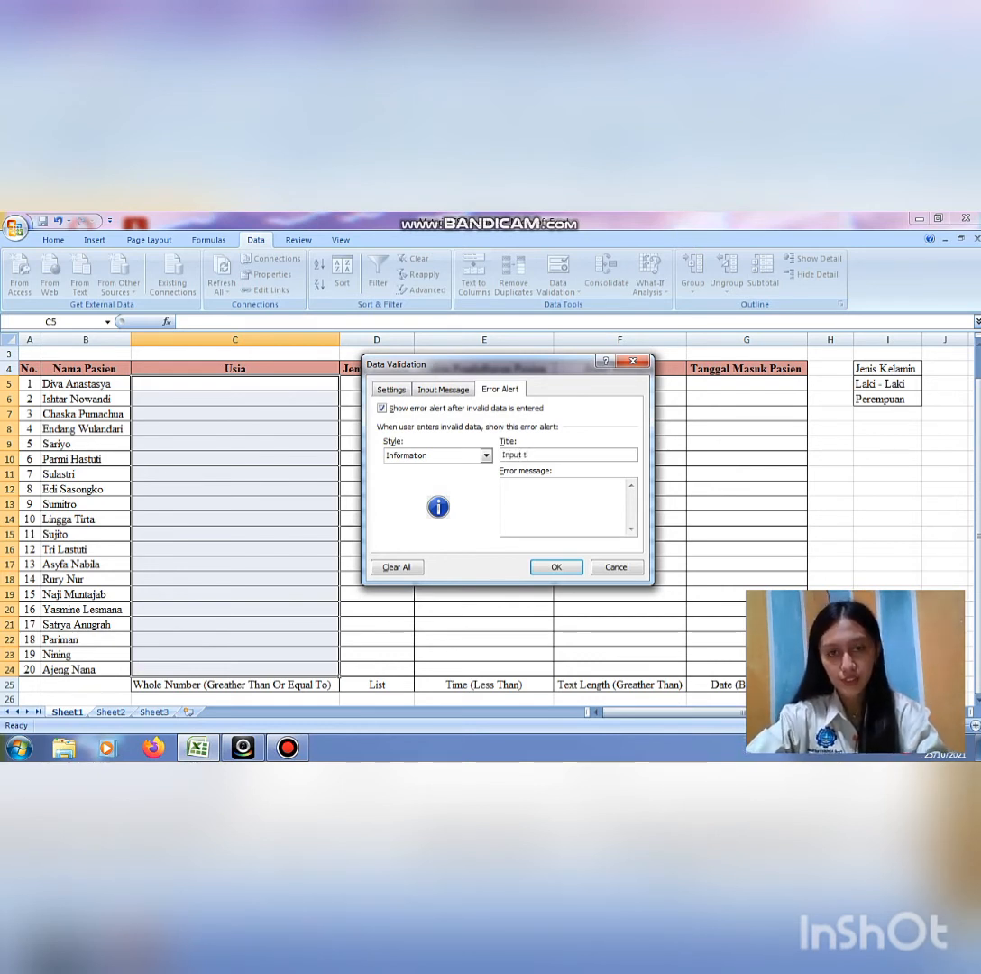
type("idak sesuai")
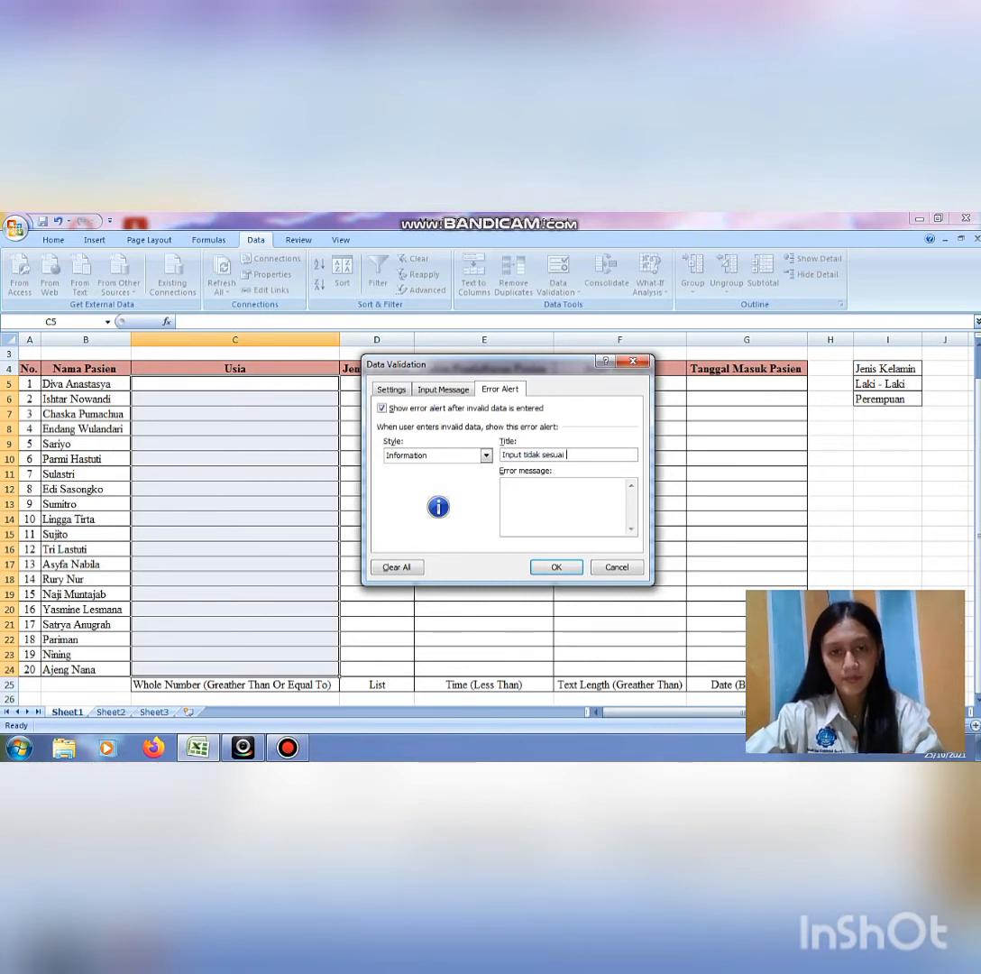
Enter the error message "Input yang di masukkan tidak setara dengan angka sama dengan 5" and apply the Usia validation.
left_click(504, 486)
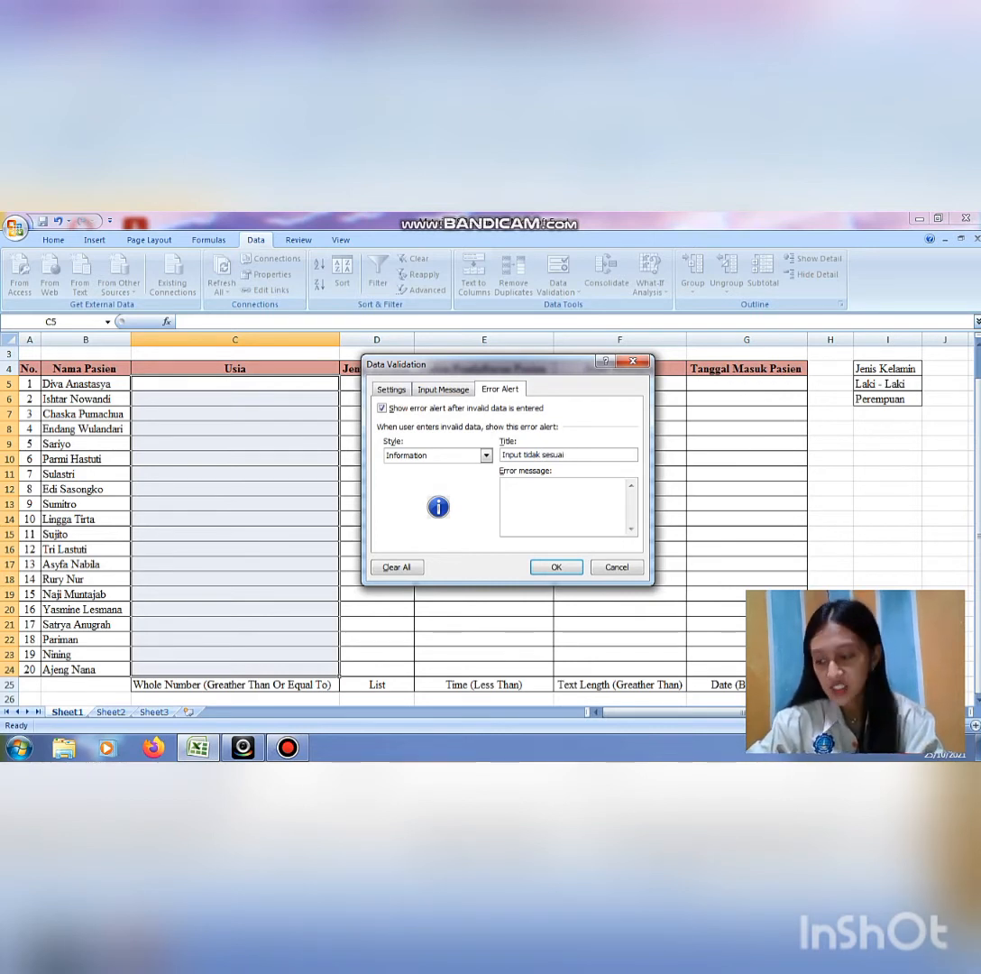
type("Input ")
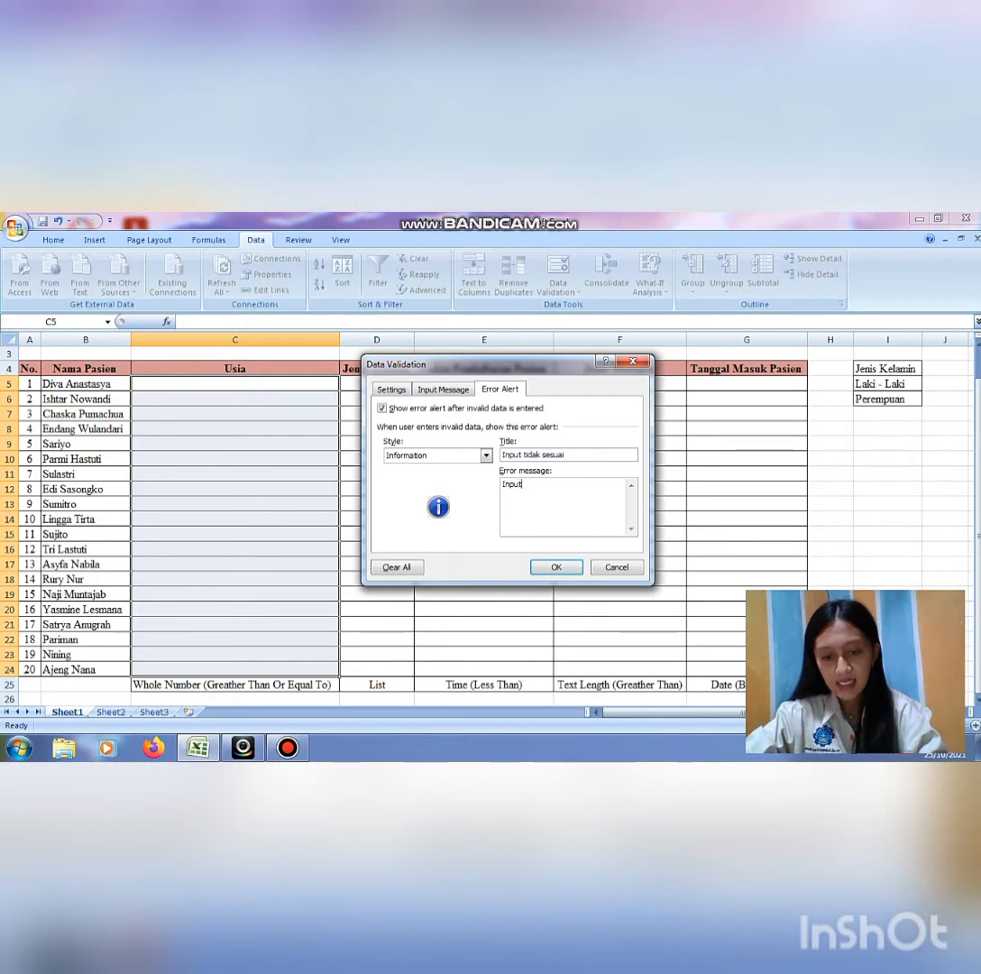
type("yang ")
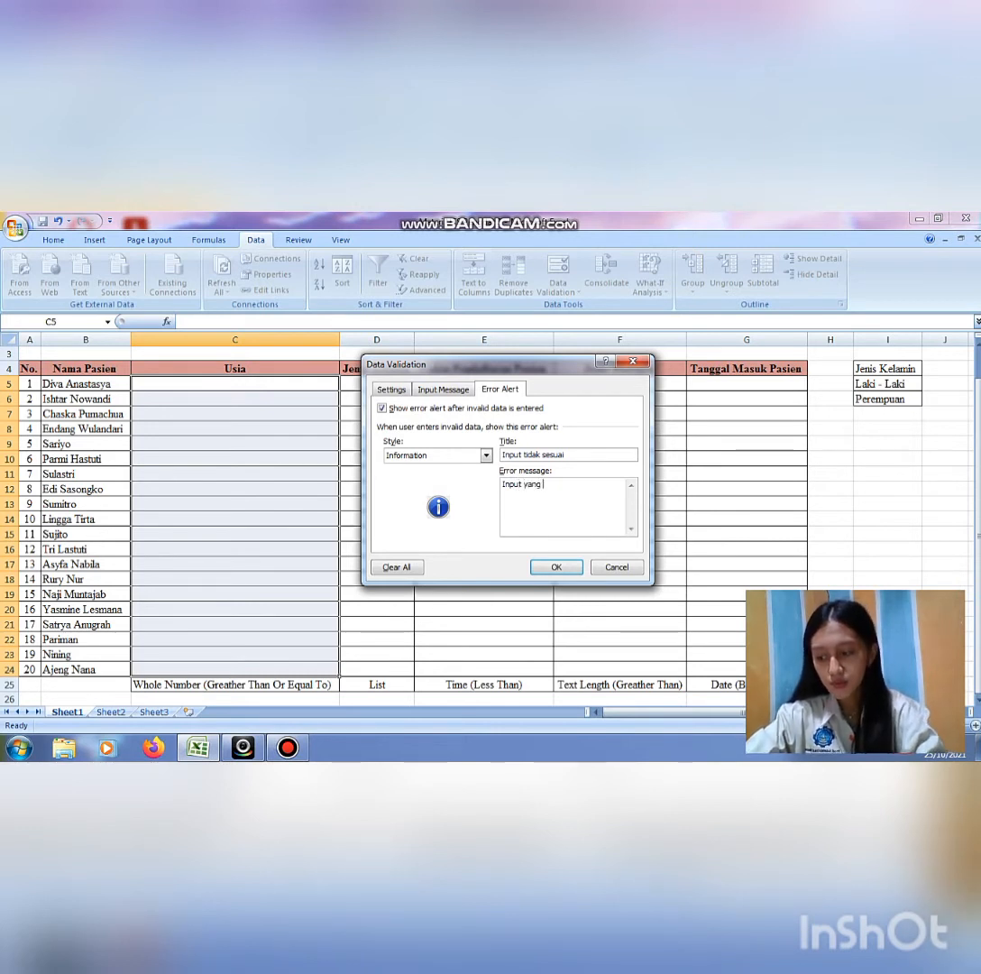
type("di masukkan")
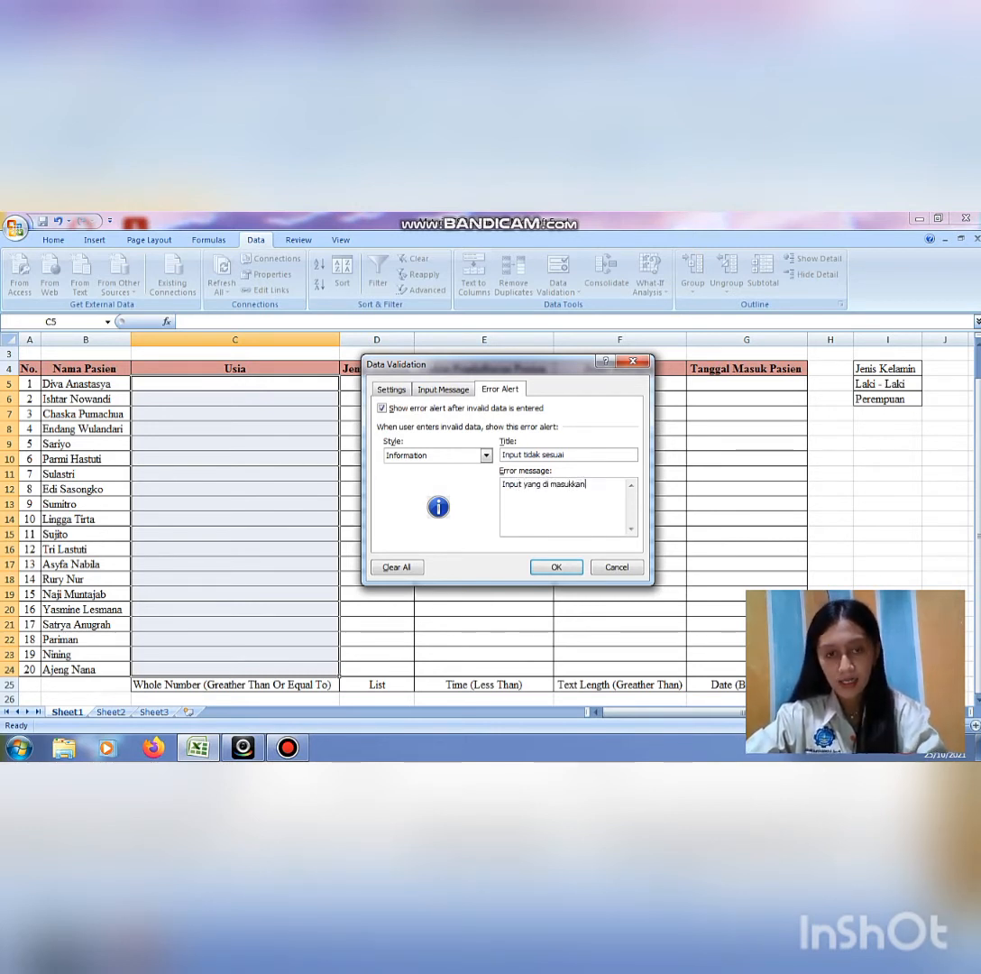
type(" tidak")
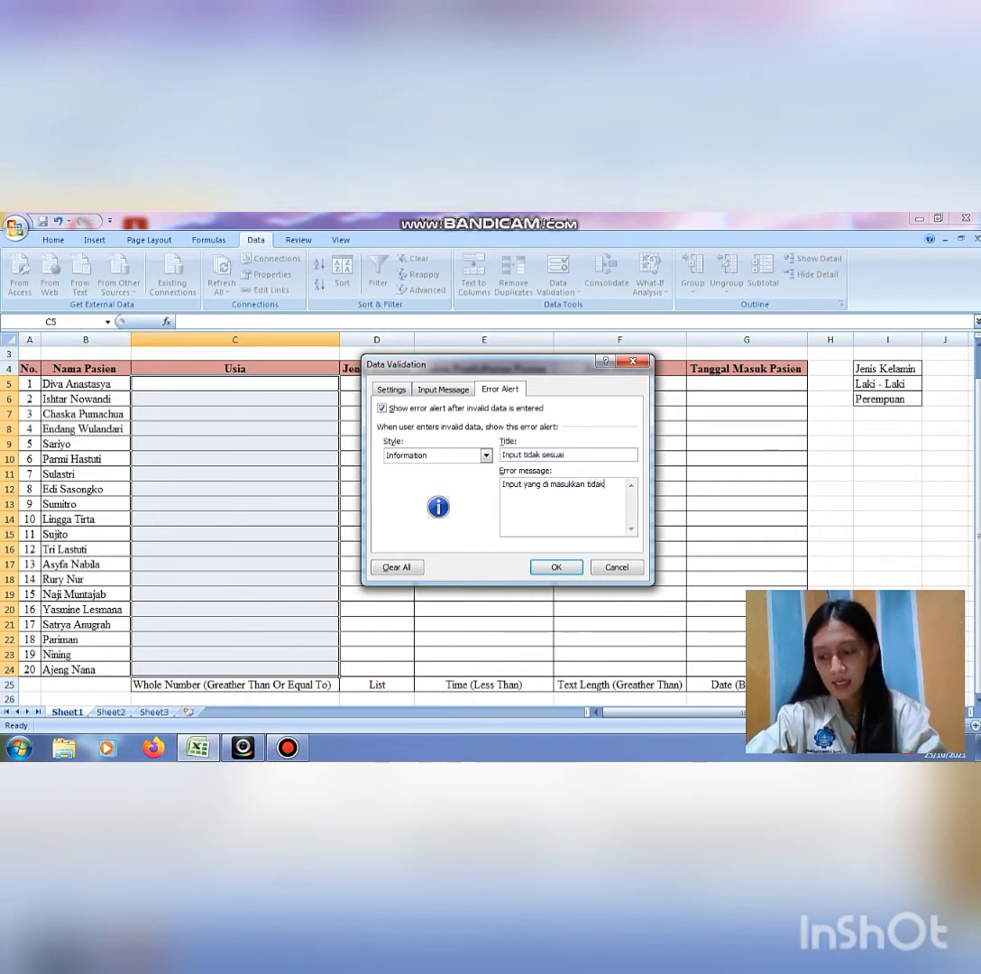
type(" setara ")
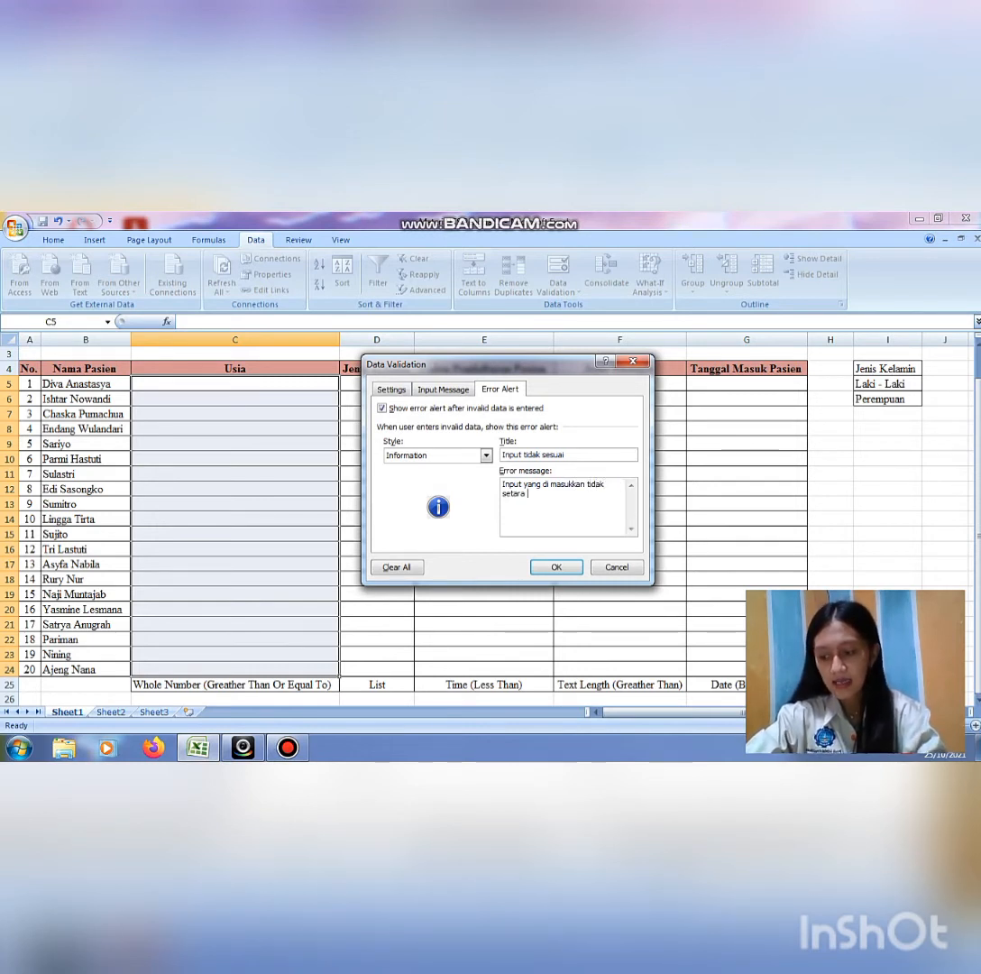
type("dengan angka")
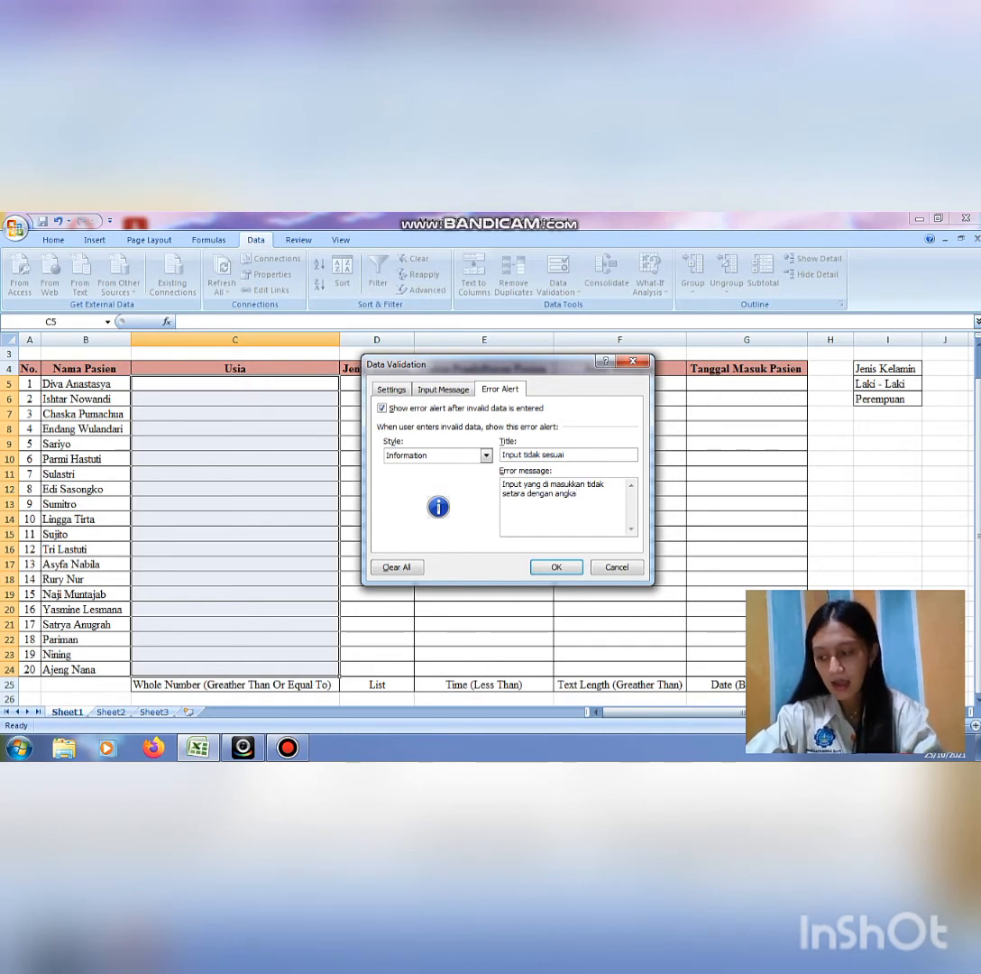
type(" sama dengan")
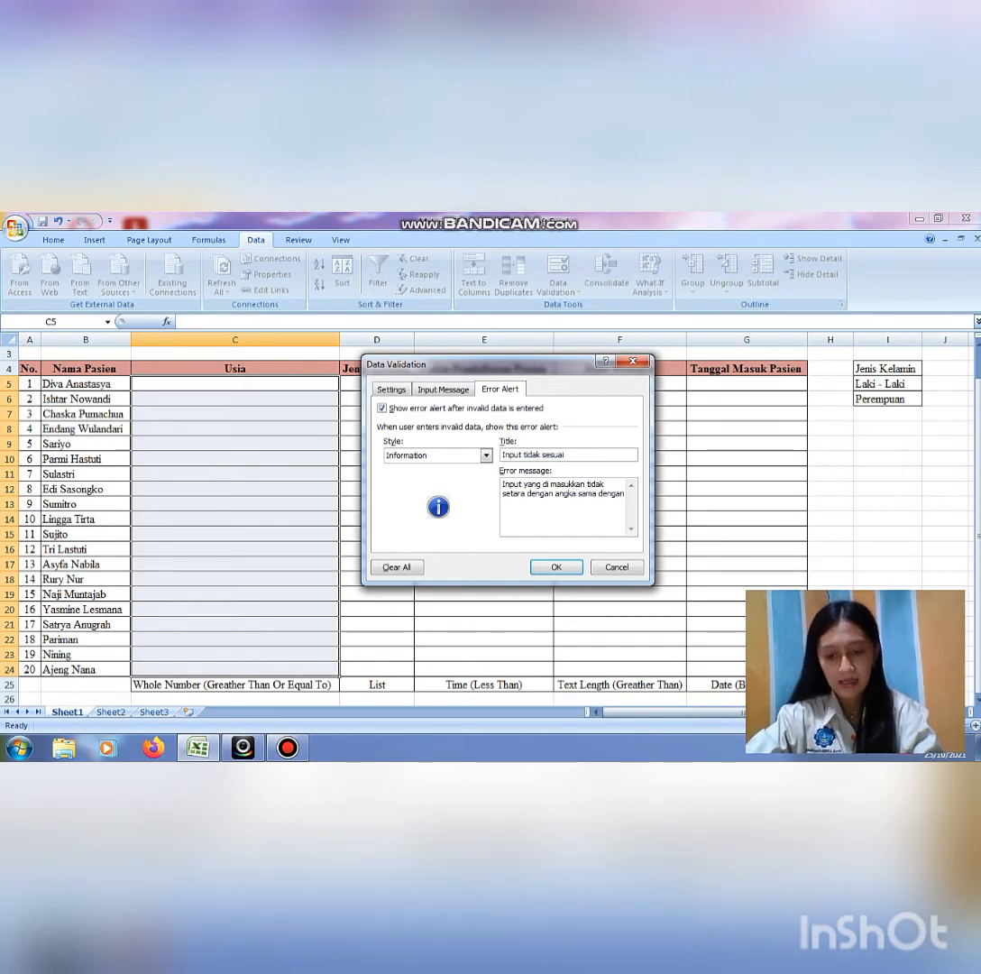
type(" 5")
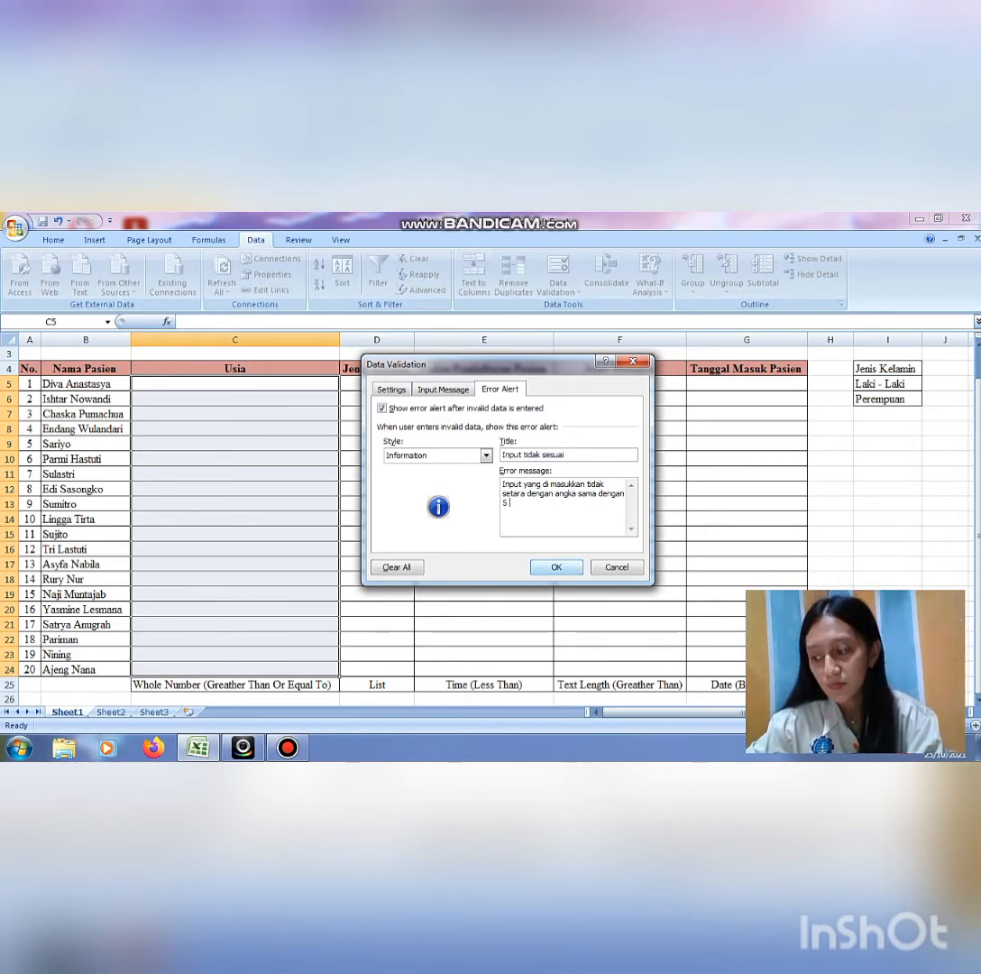
key("Return")
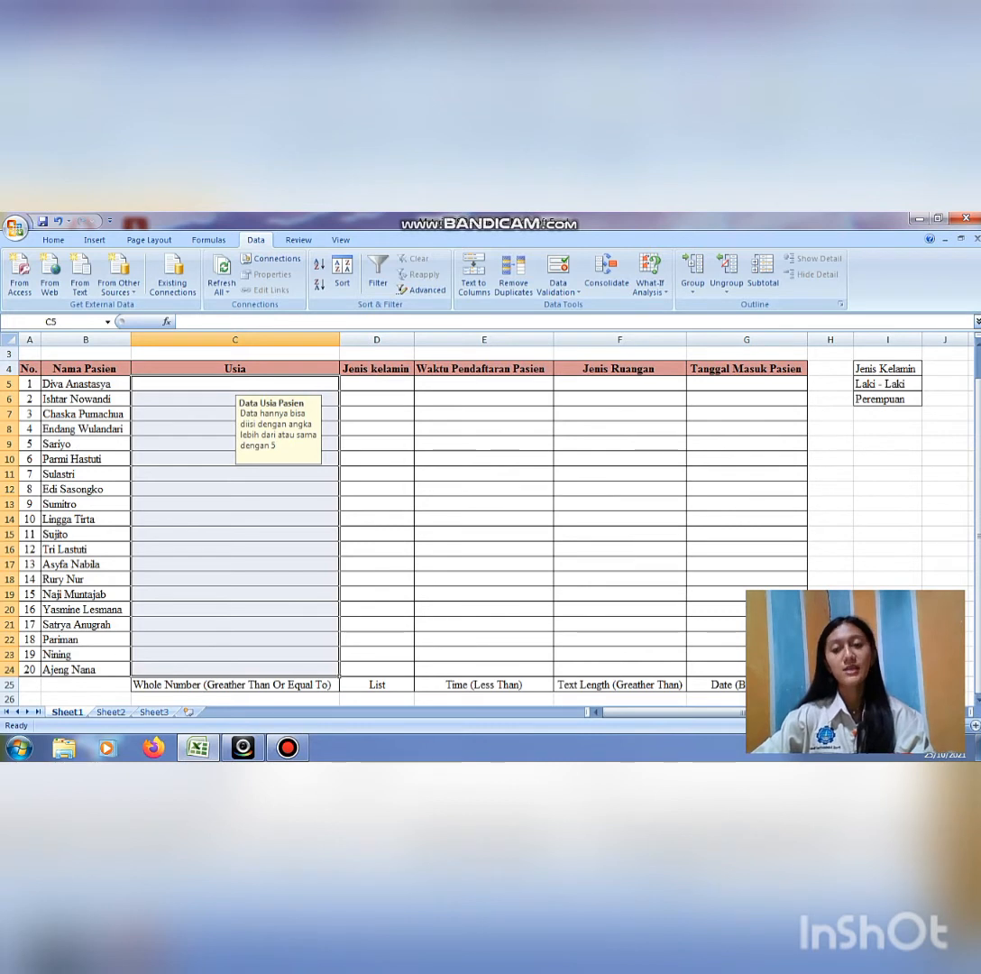
Enter the first two patients' ages in the Usia column: 5 in C5 and 10 in C6.
left_click(234, 384)
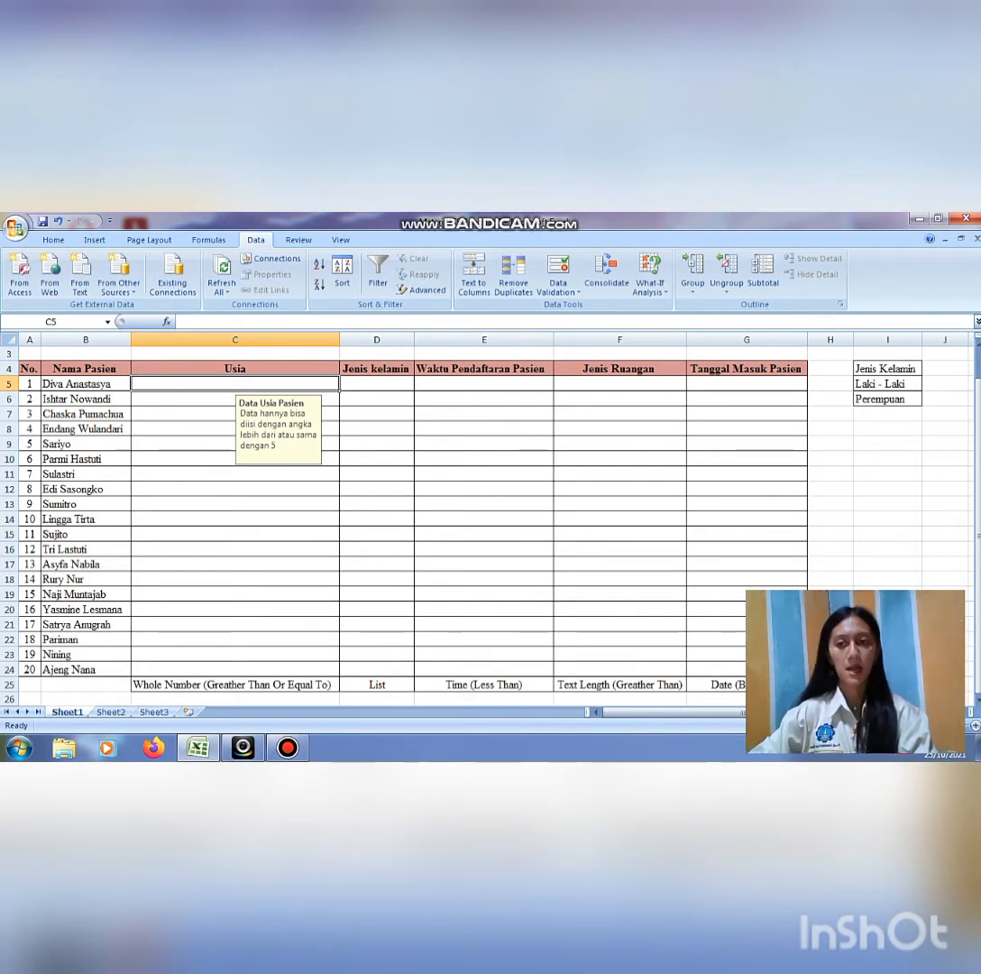
type("5")
key("Return")
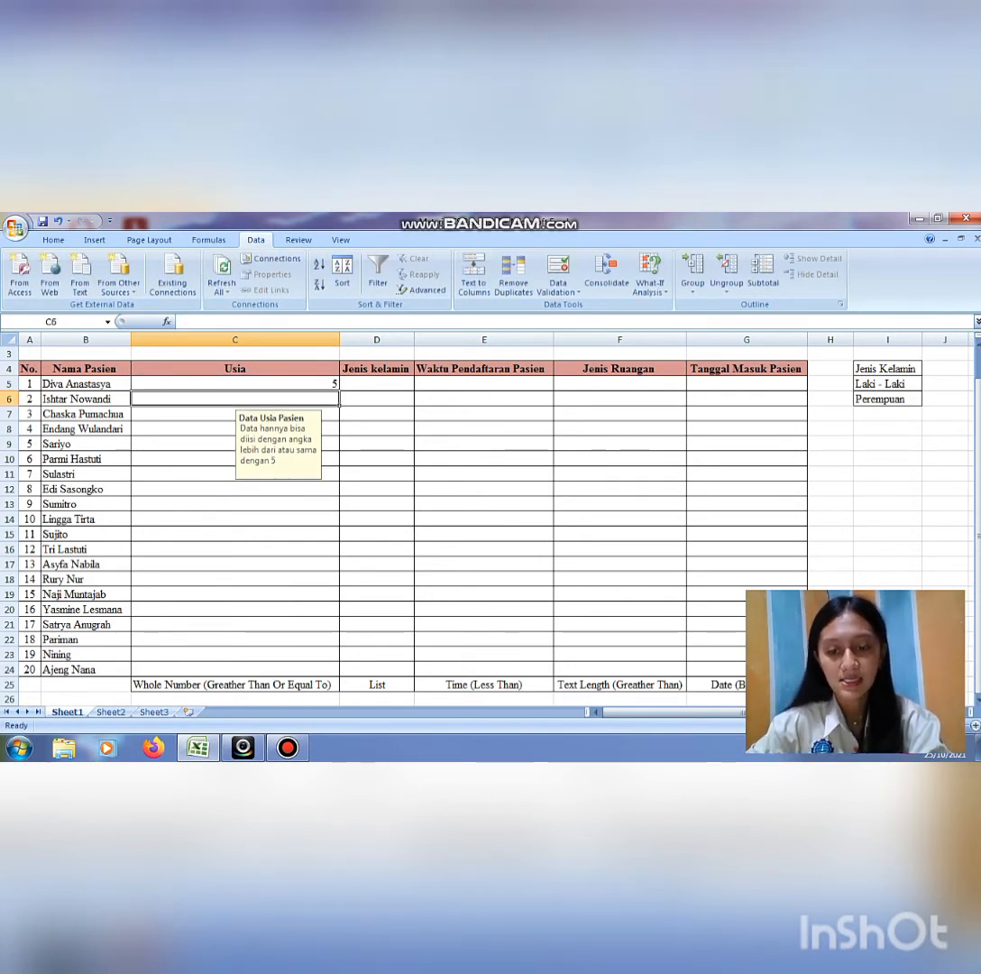
type("10")
key("Return")
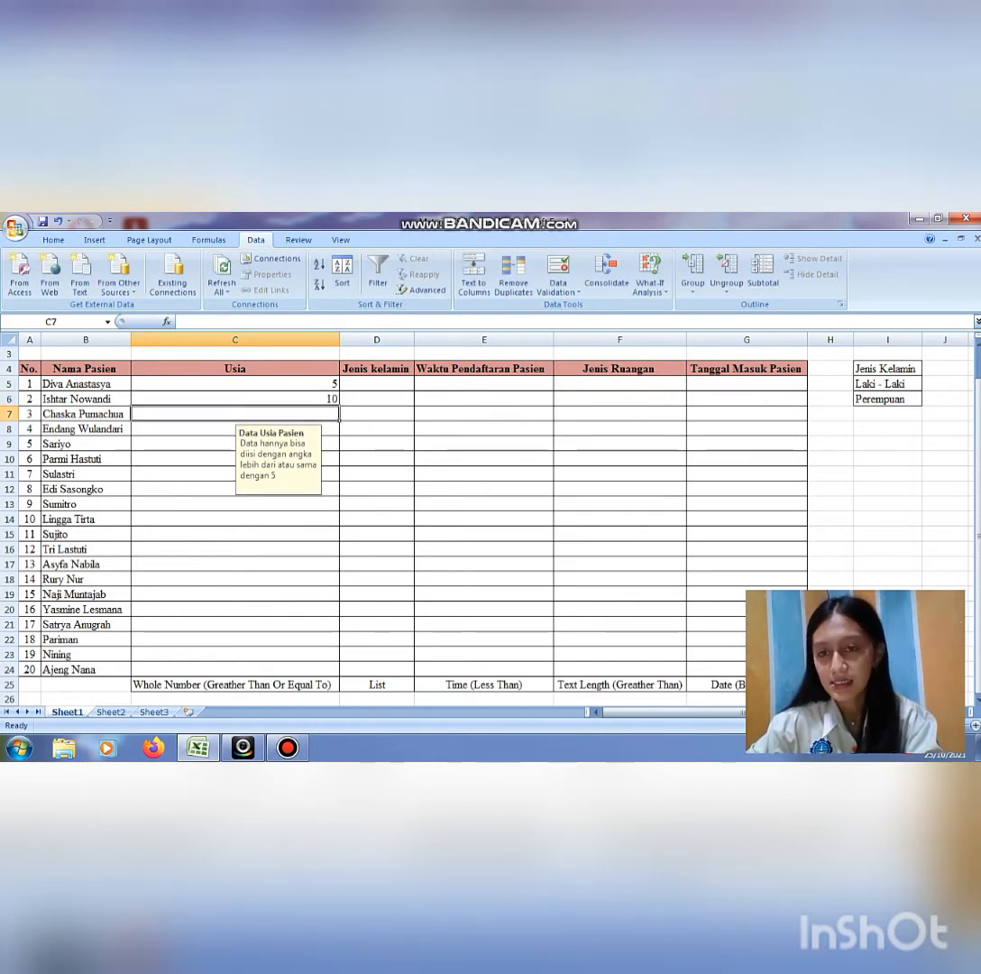
Test the Usia validation by entering the disallowed age 4 in C7, and cancel the entry.
type("4")
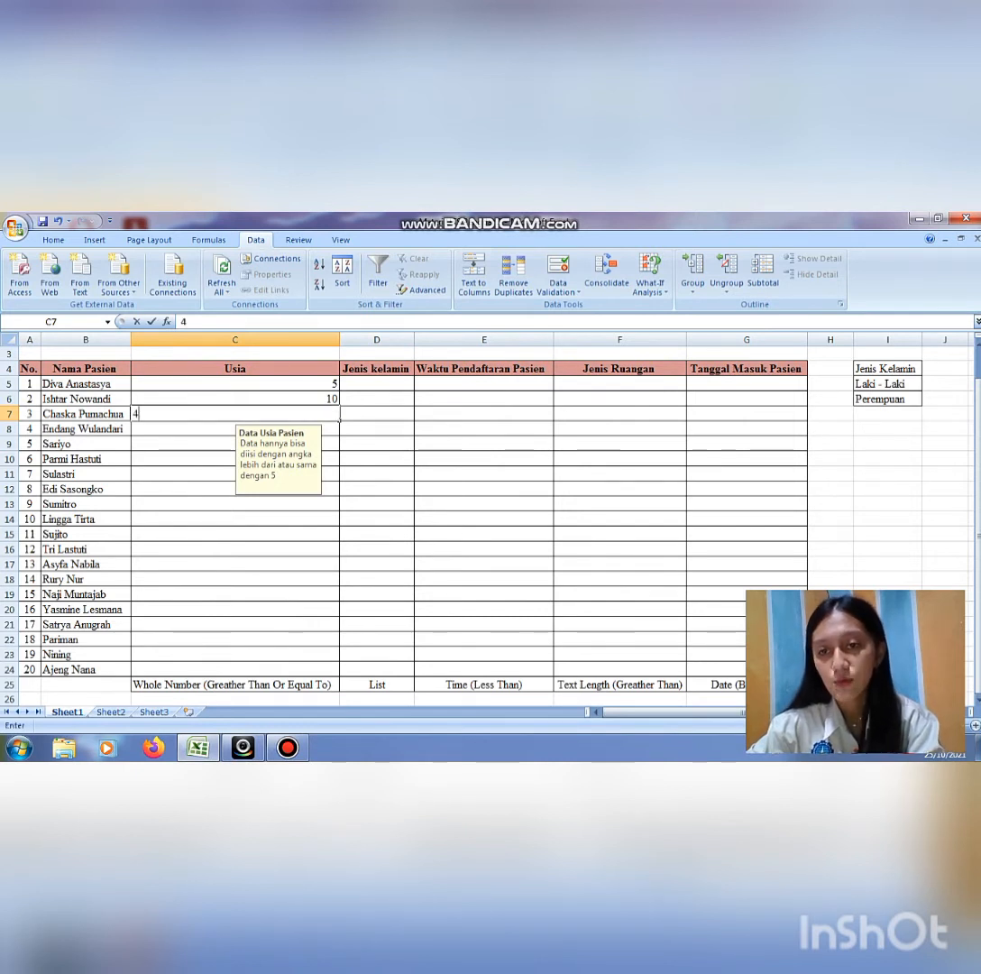
key("Return")
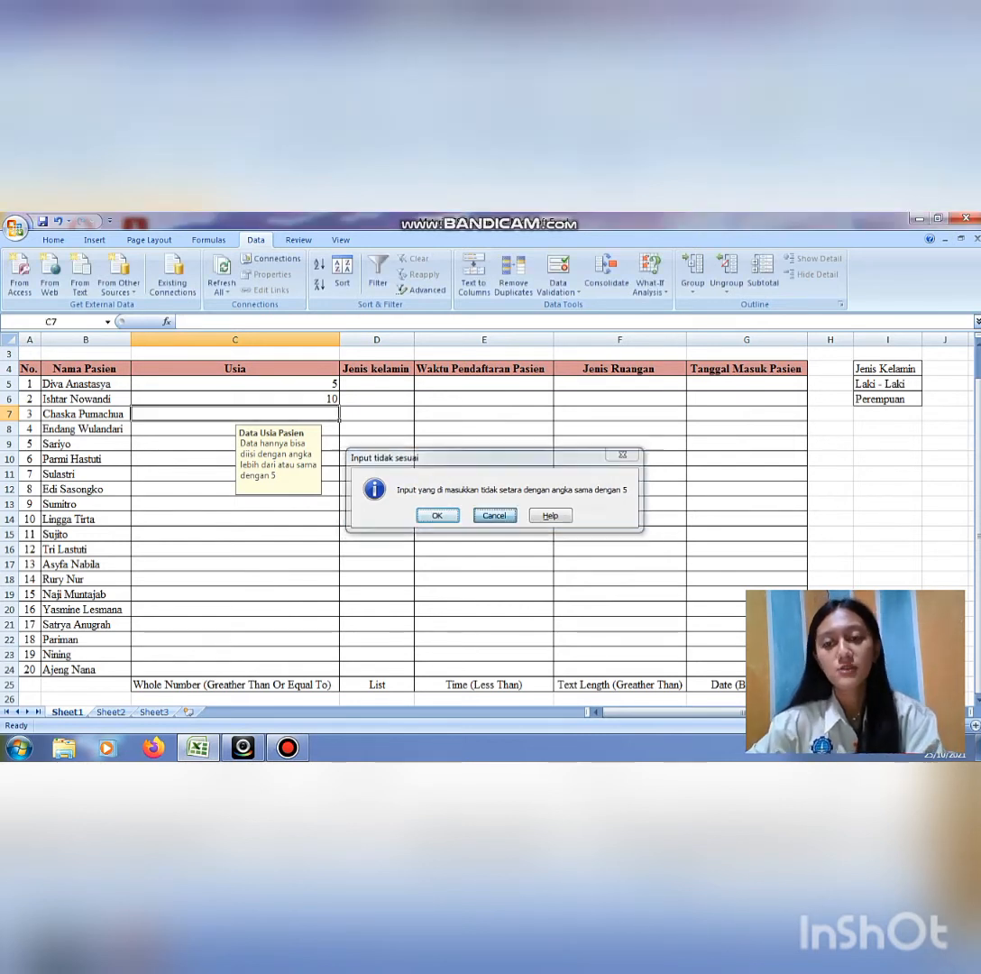
key("Escape")
Enter the ages 6, 9, 10 and 27 in cells C7 to C10 of the Usia column.
type("1")
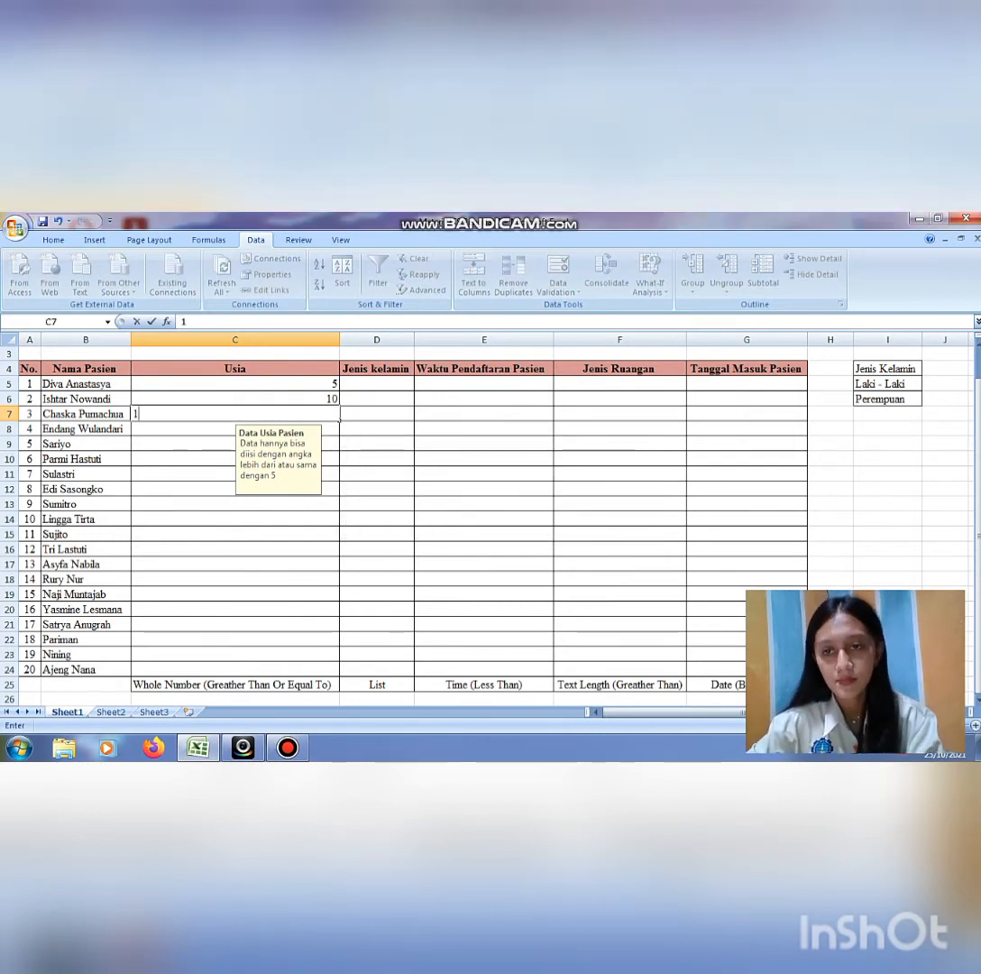
key("BackSpace")
type("6")
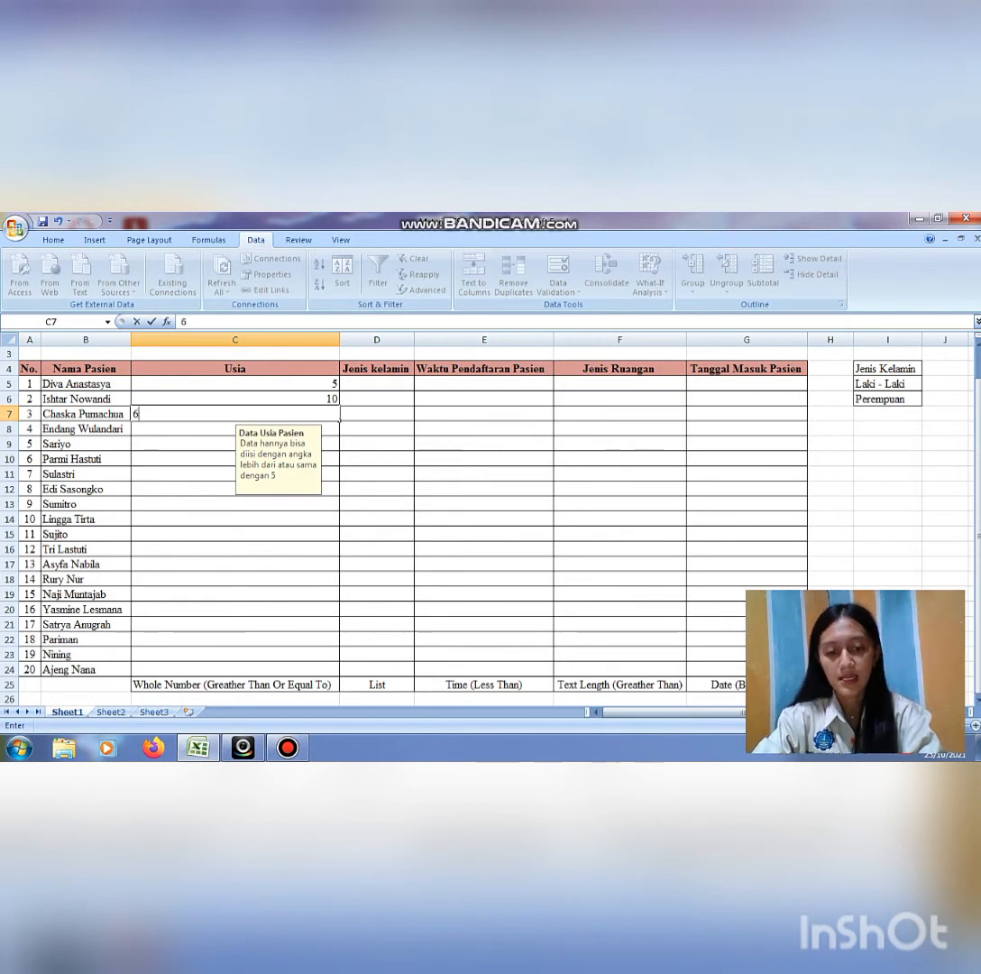
key("Return")
type("9")
key("Return")
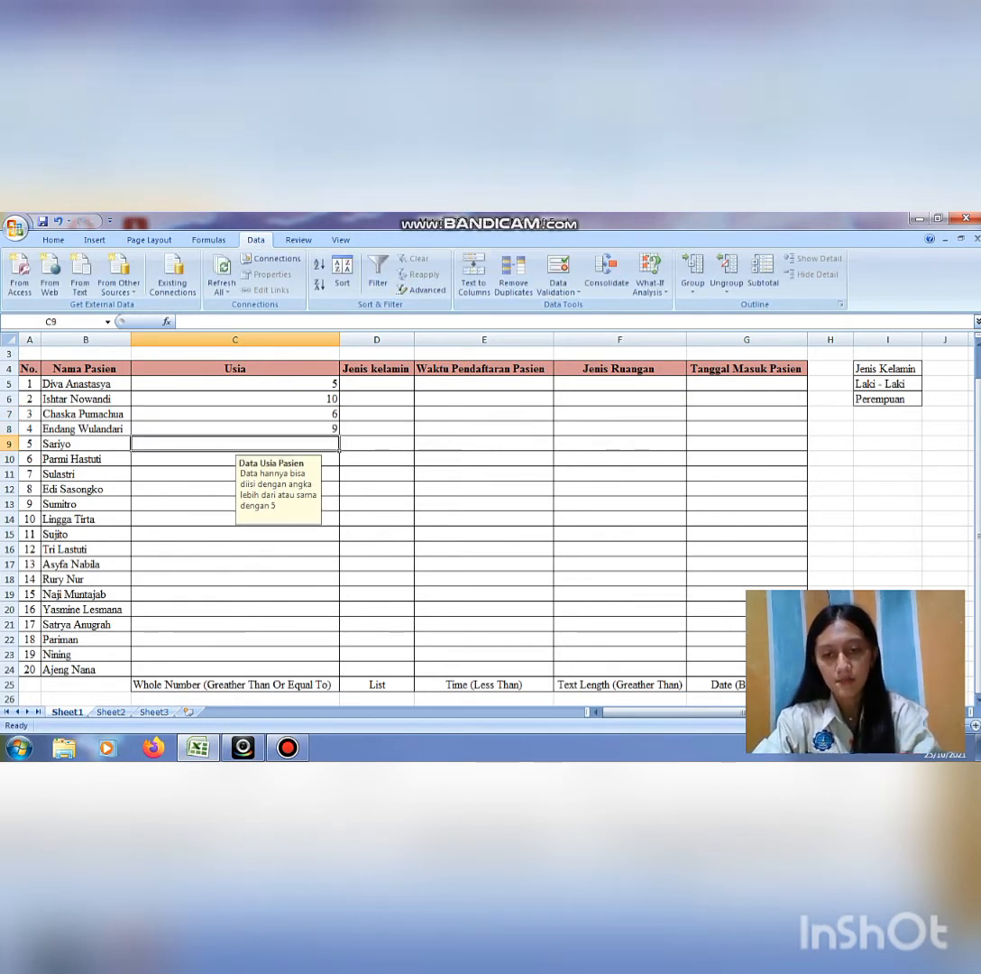
type("10")
key("Return")
type("27")
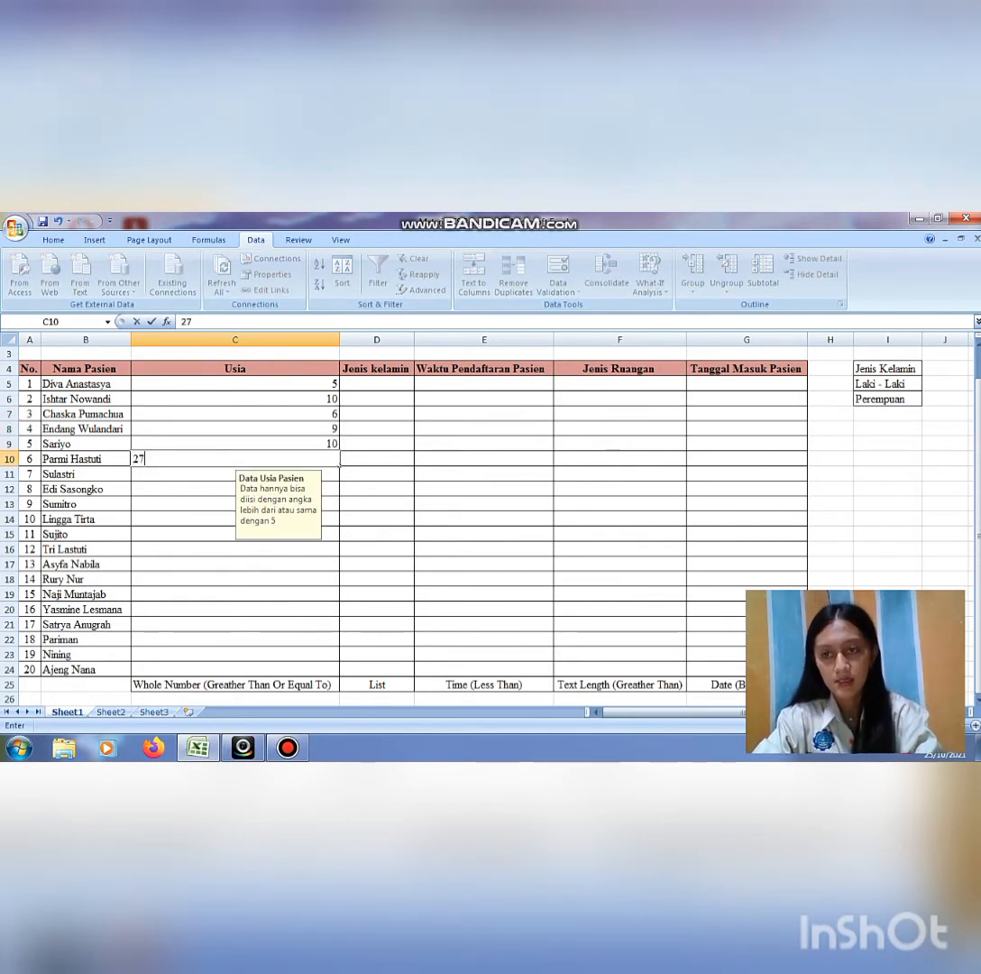
key("Return")
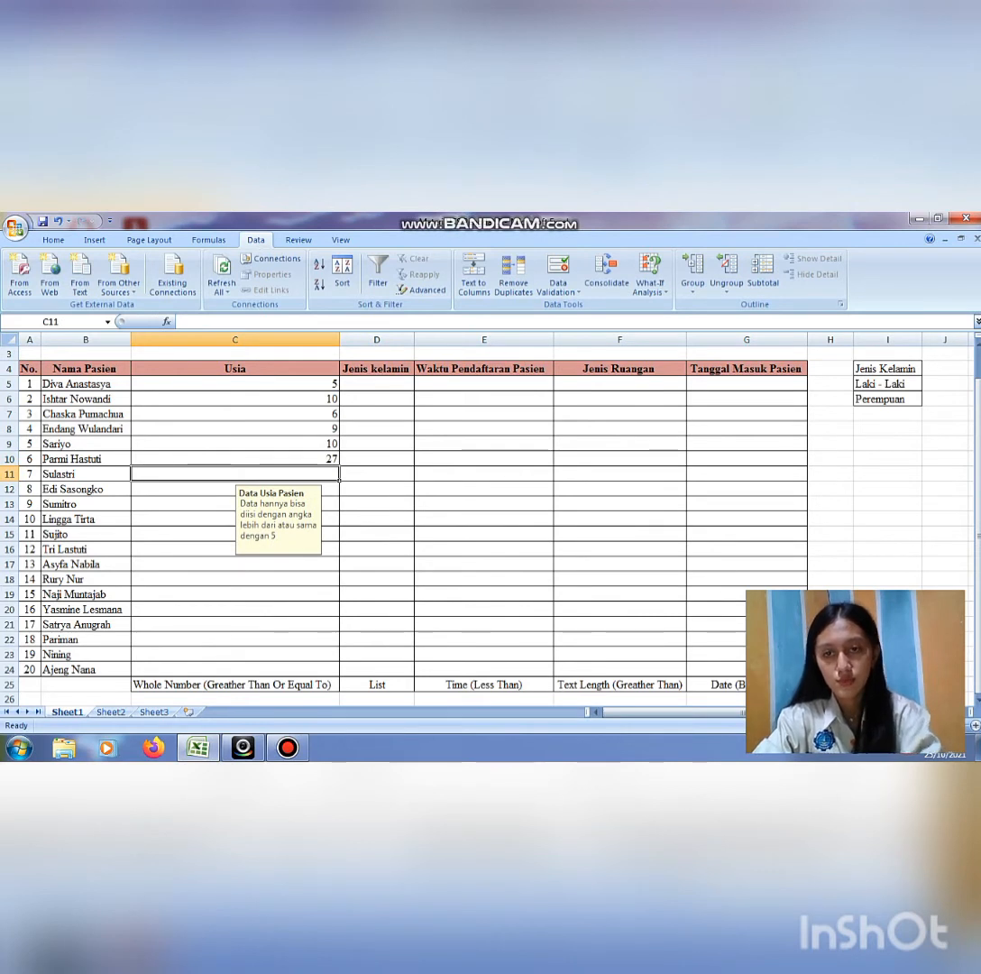
Fill Usia cells C11 to C14 with the ages 35, 45, 50 and 36.
type("35")
key("Return")
type("45")
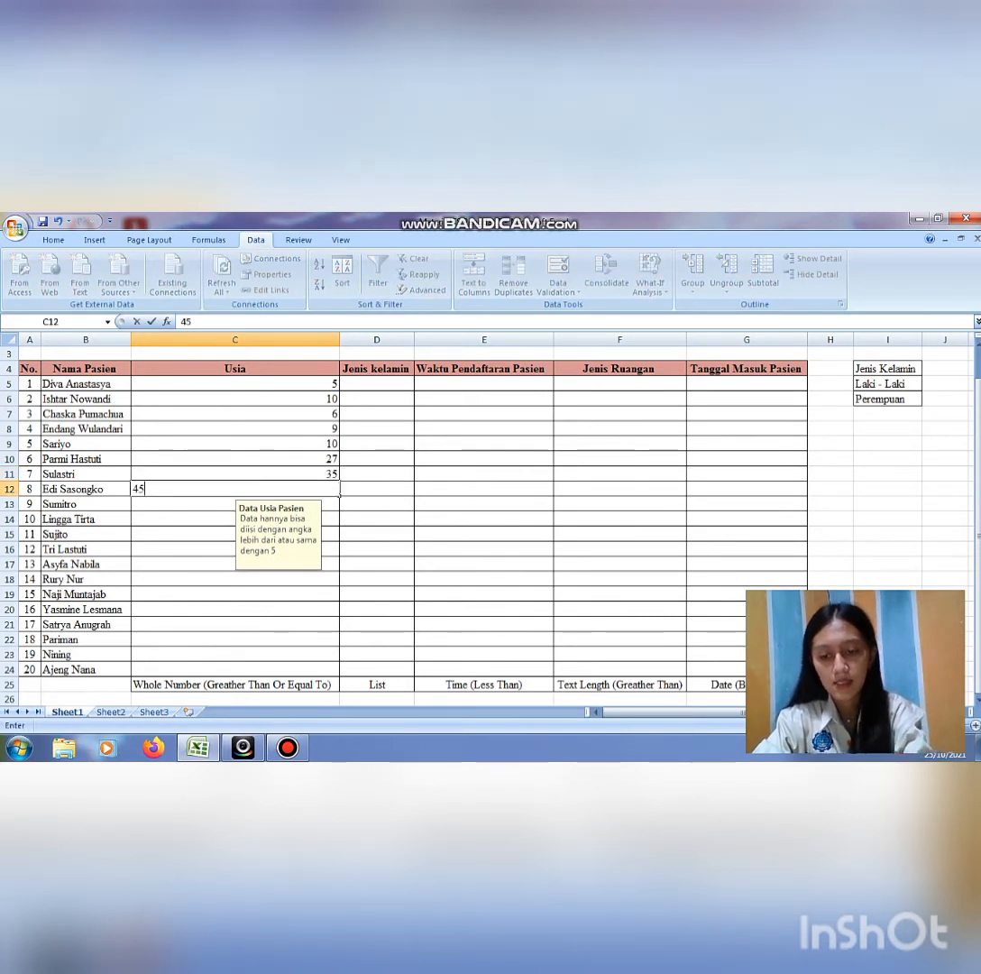
key("Return")
type("50")
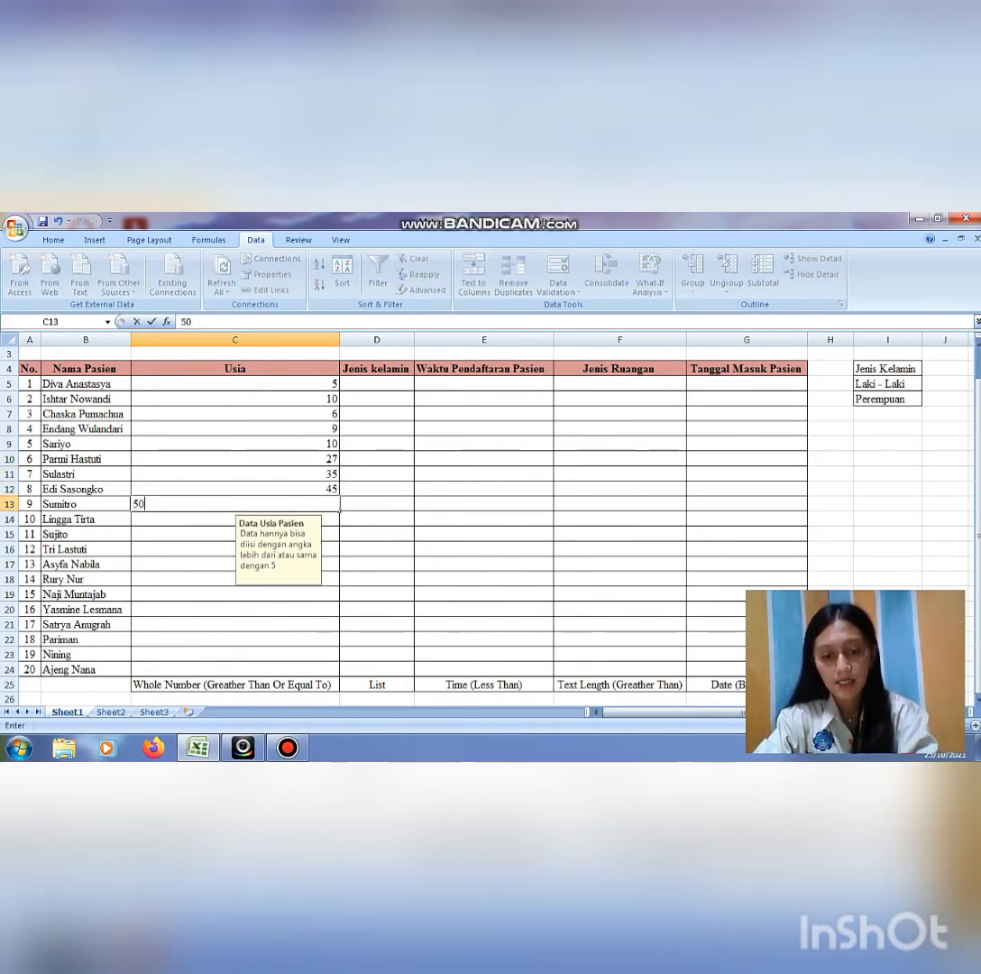
key("Return")
type("36")
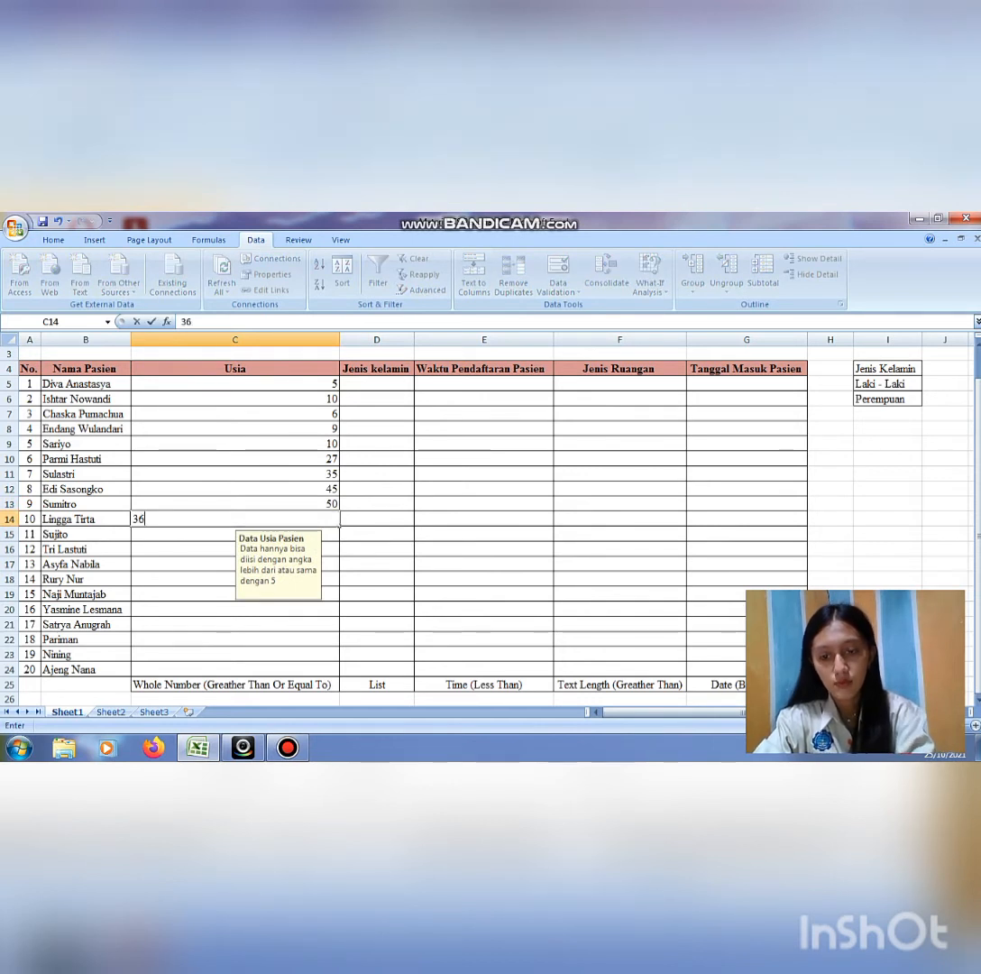
key("Return")
Enter the ages 28, 29 and 40 in Usia cells C15 to C17.
type("28")
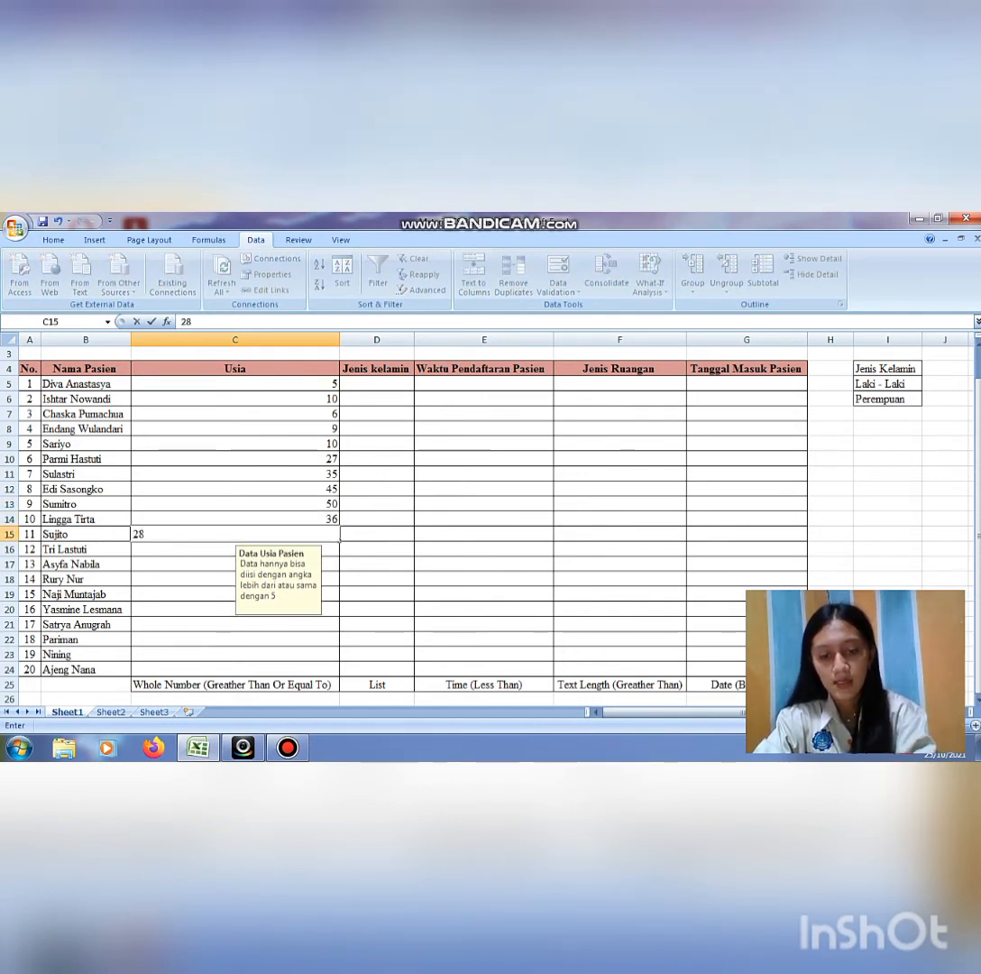
key("Return")
type("29")
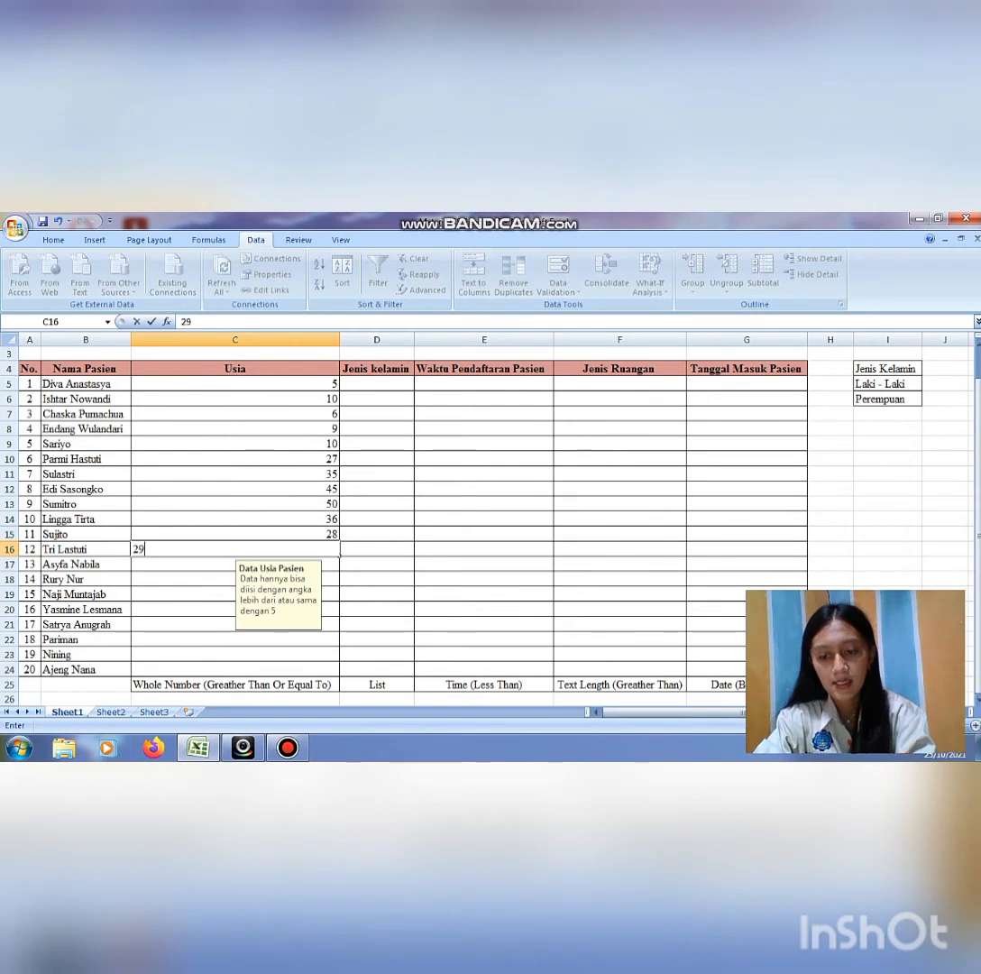
key("Return")
type("4")
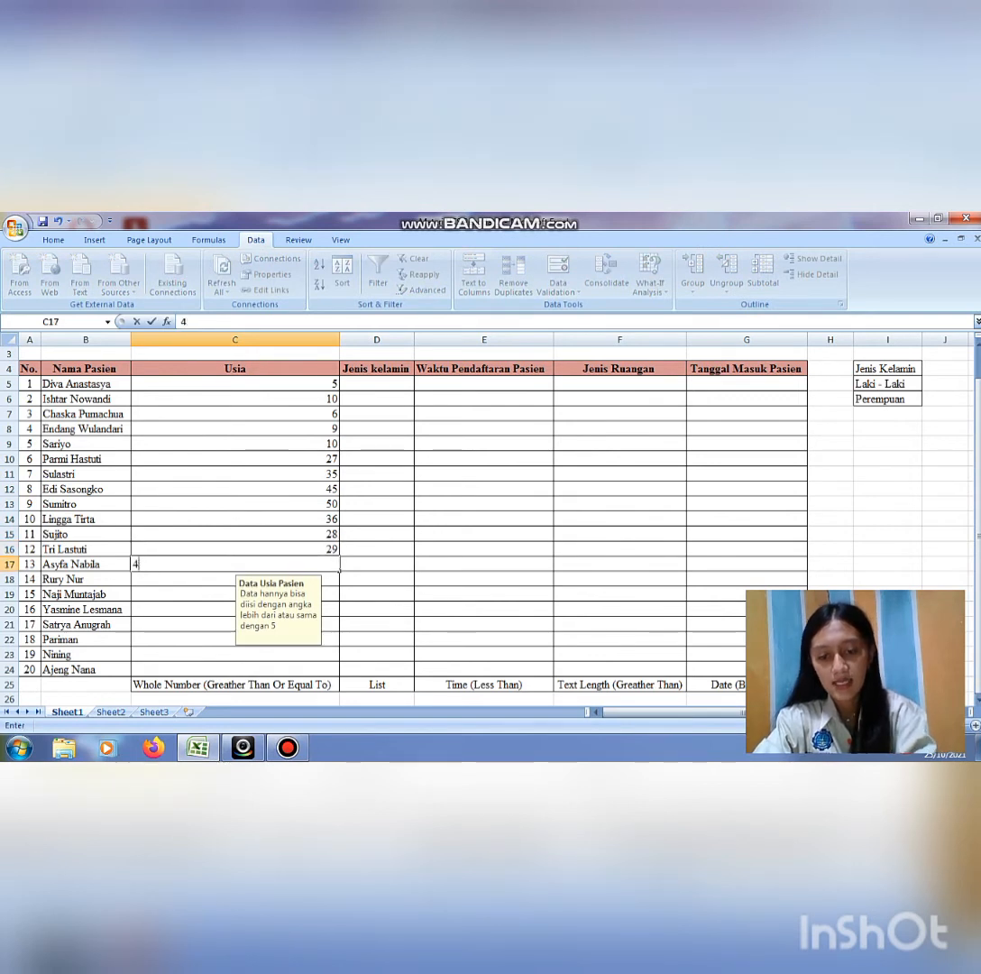
type("0")
key("Return")
Enter the ages 15, 7 and 19 in Usia cells C18 to C20.
type("15")
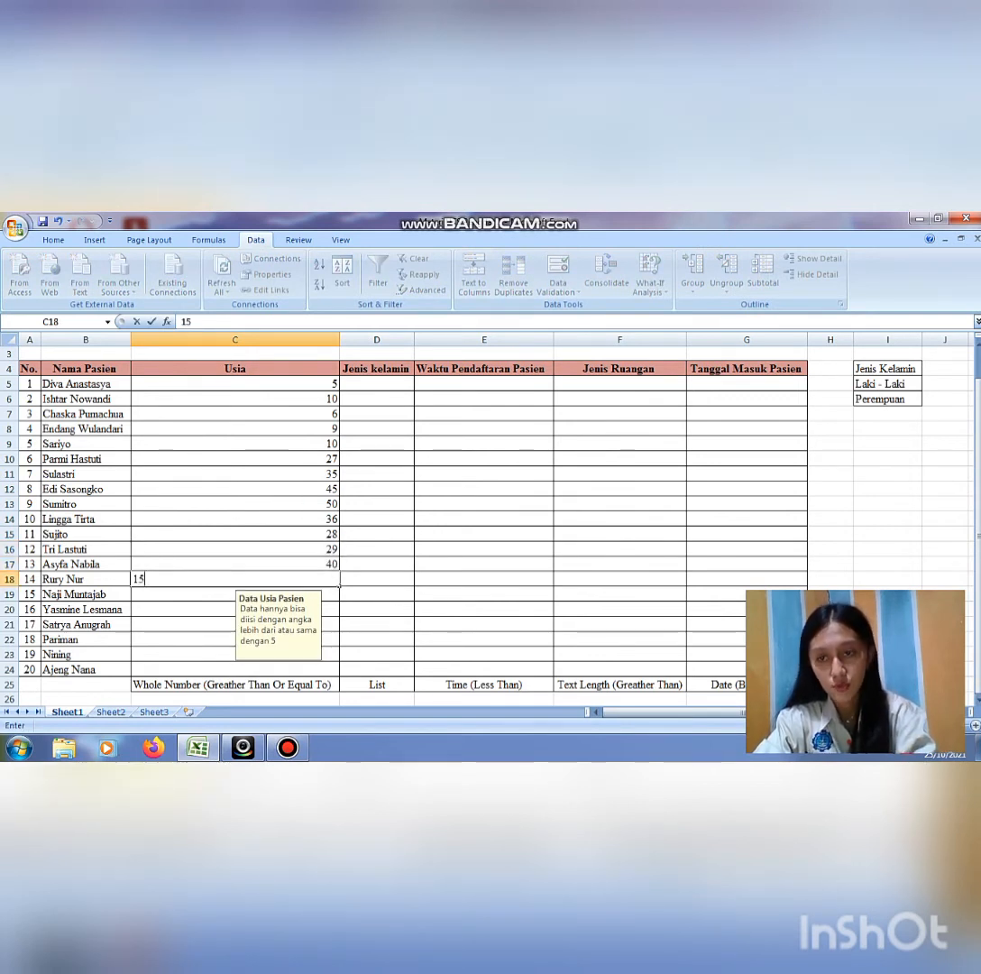
key("Return")
type("7")
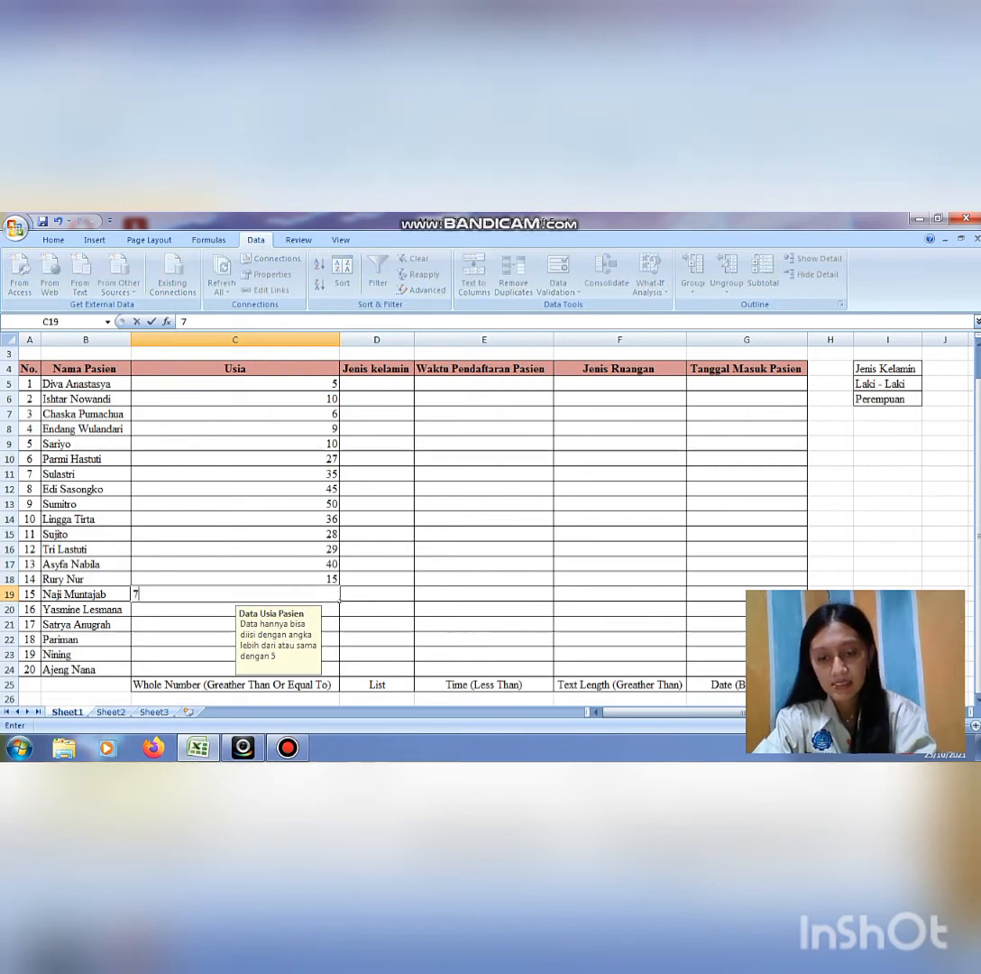
key("Return")
type("19")
key("Return")
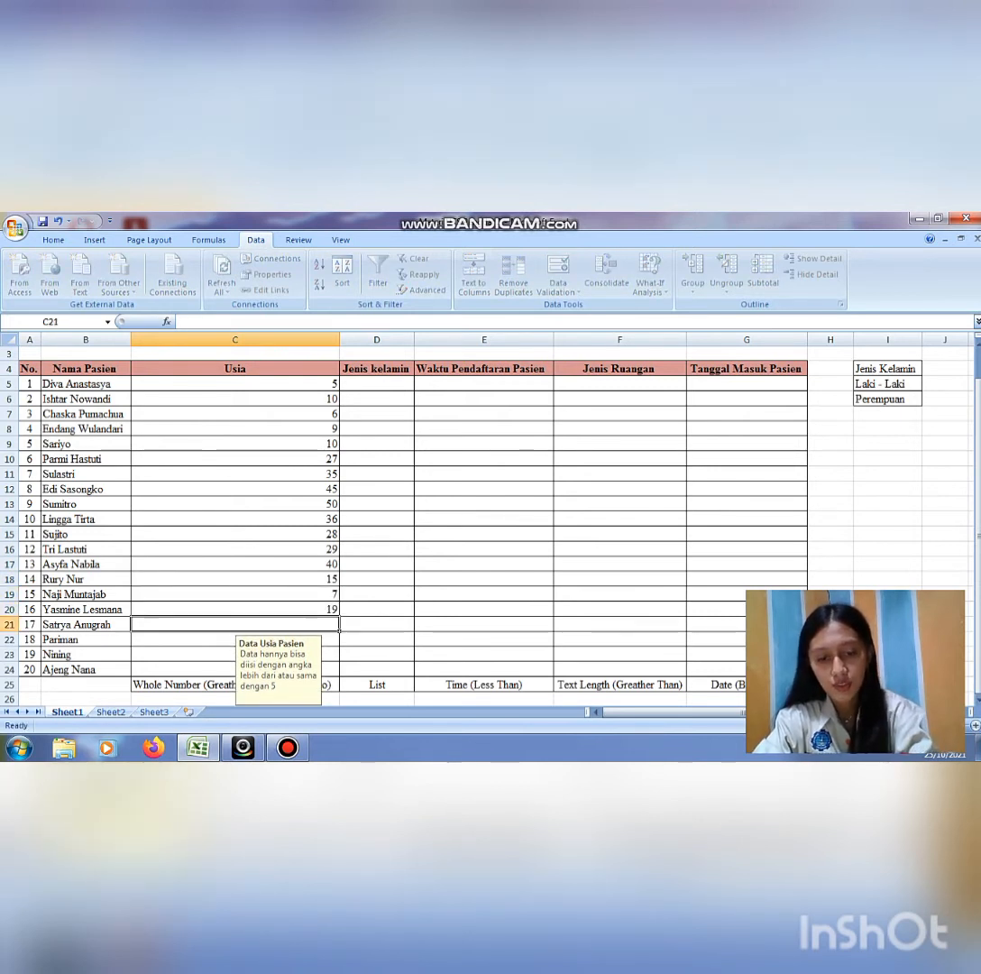
Complete the Usia column by entering the ages 17, 20, 25 and 18 in cells C21 to C24.
type("17")
key("Return")
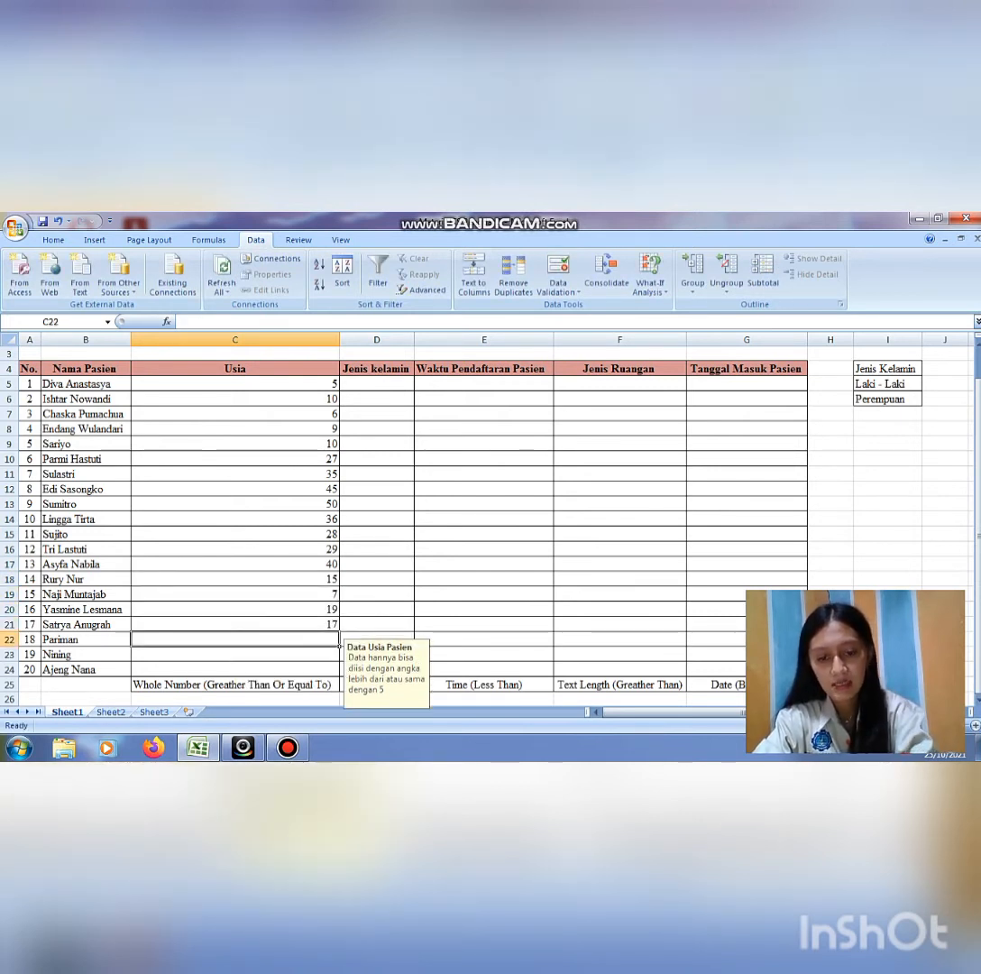
type("20")
key("Return")
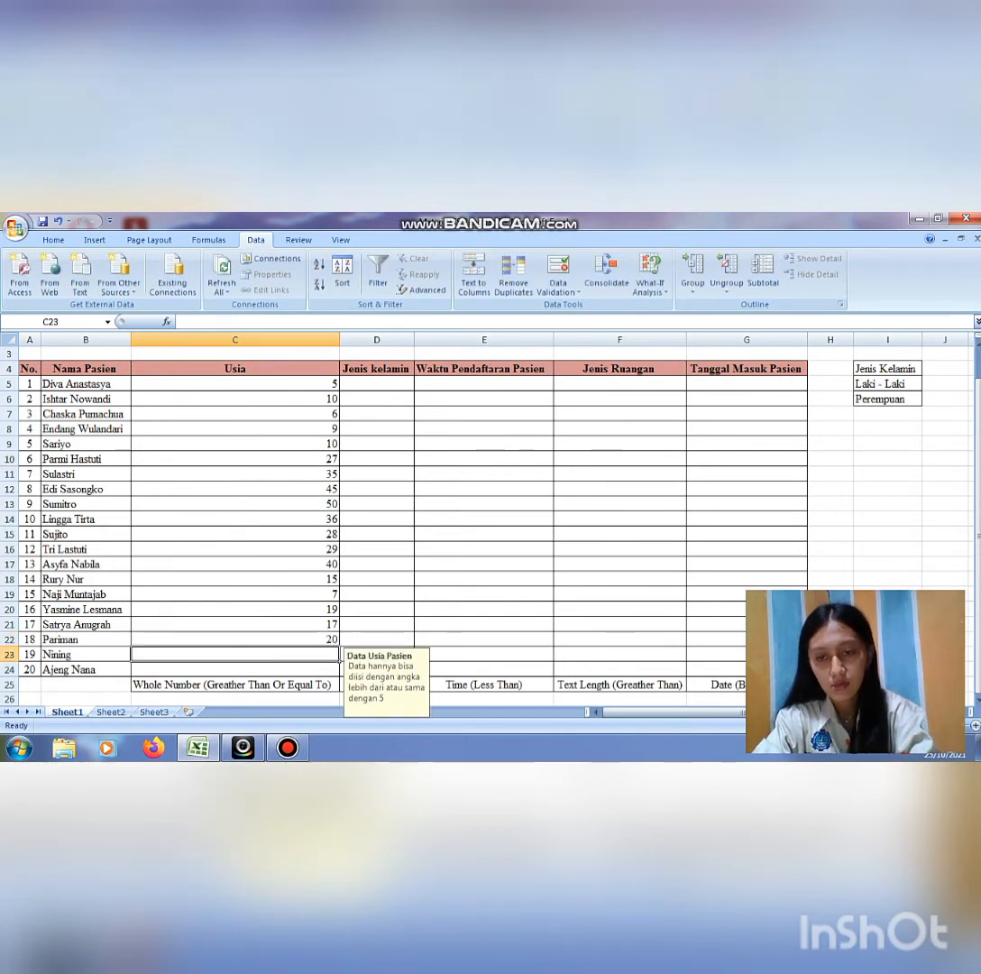
type("15")
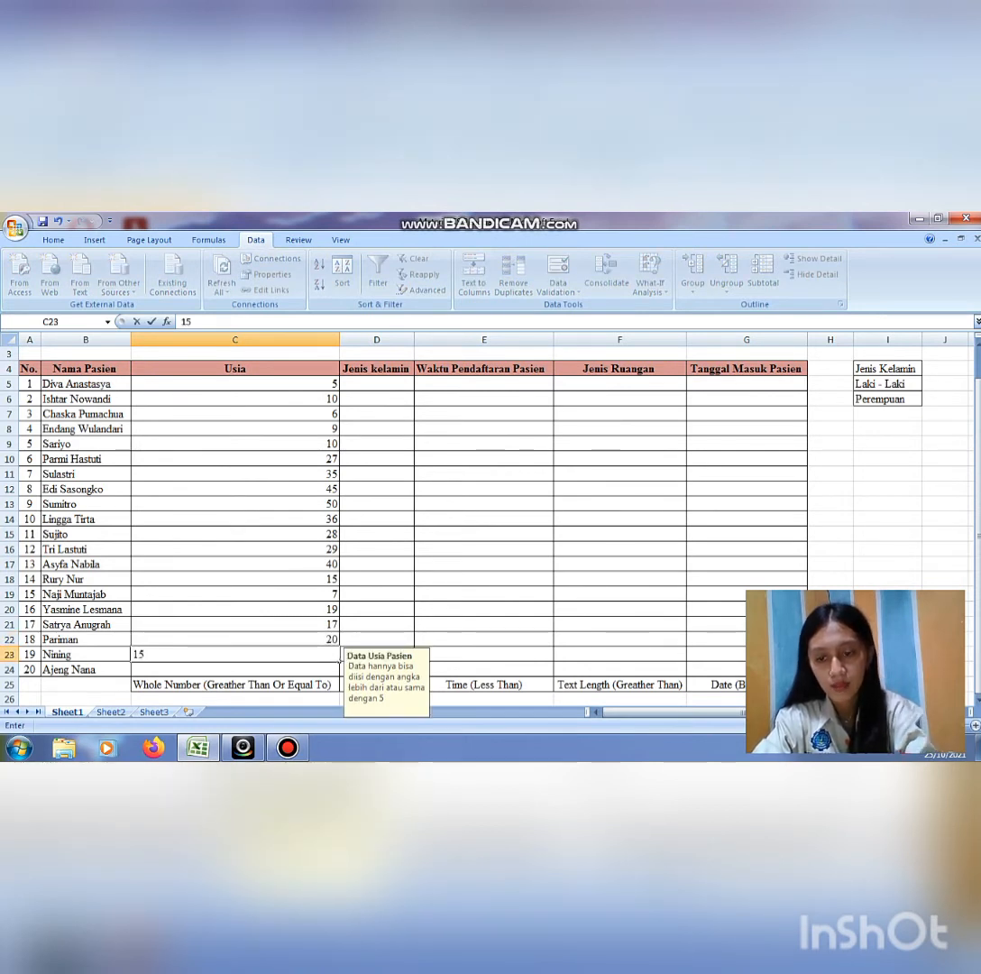
key("BackSpace")
key("BackSpace")
type("2")
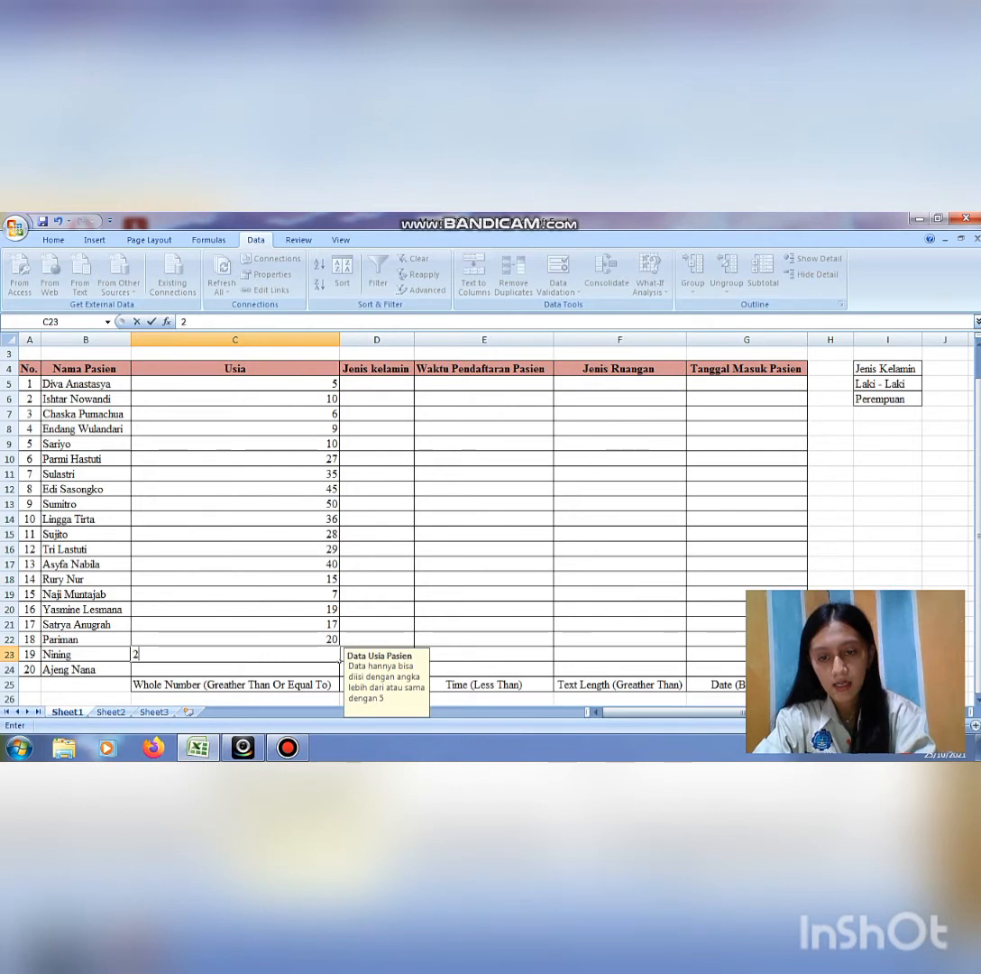
type("5")
key("Return")
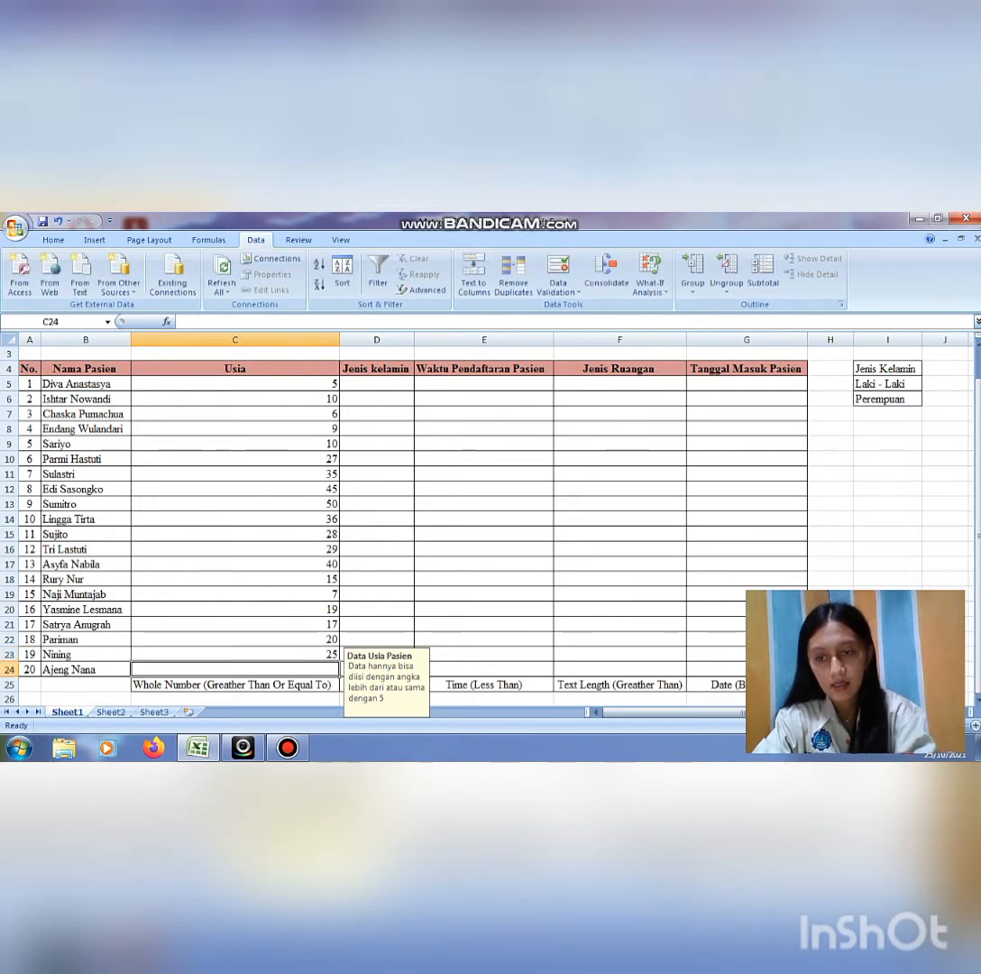
type("18")
key("Return")
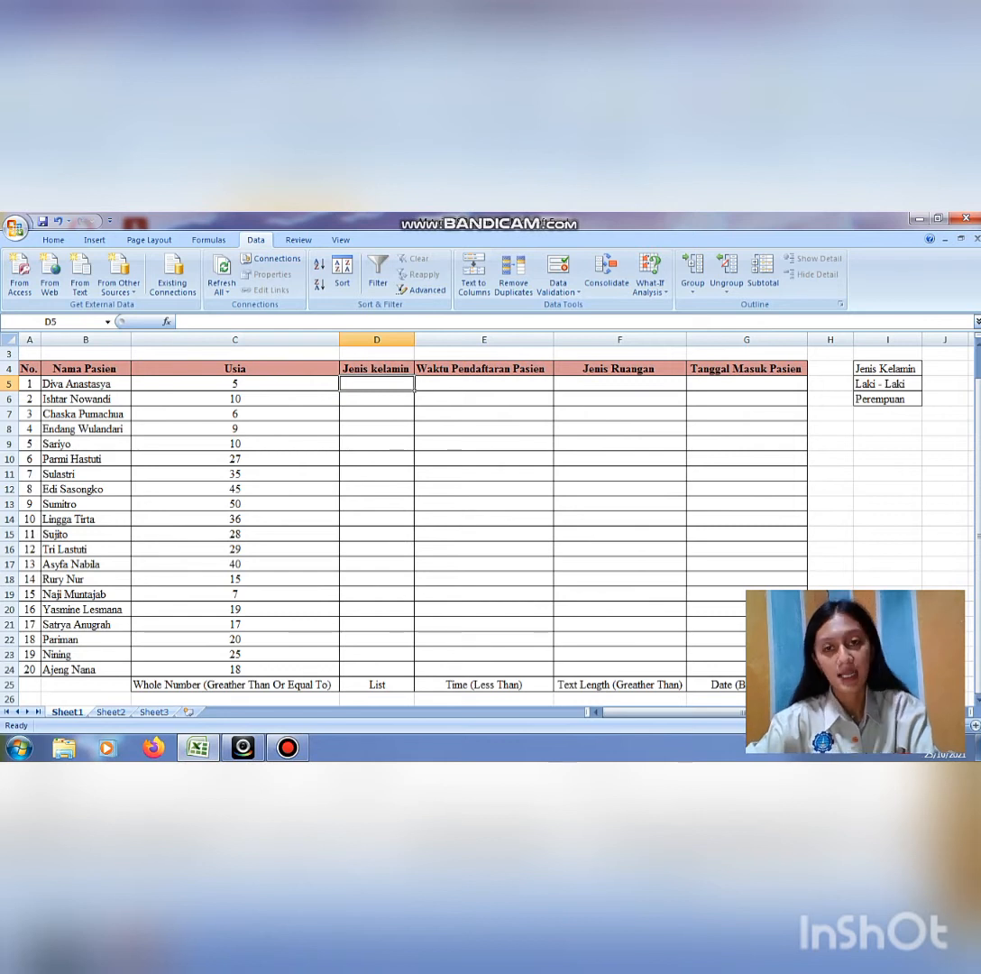
Apply a List data validation rule to Jenis kelamin cells D5:D24, using I5:I6 as the source.
left_click_drag(377, 383, 377, 670)
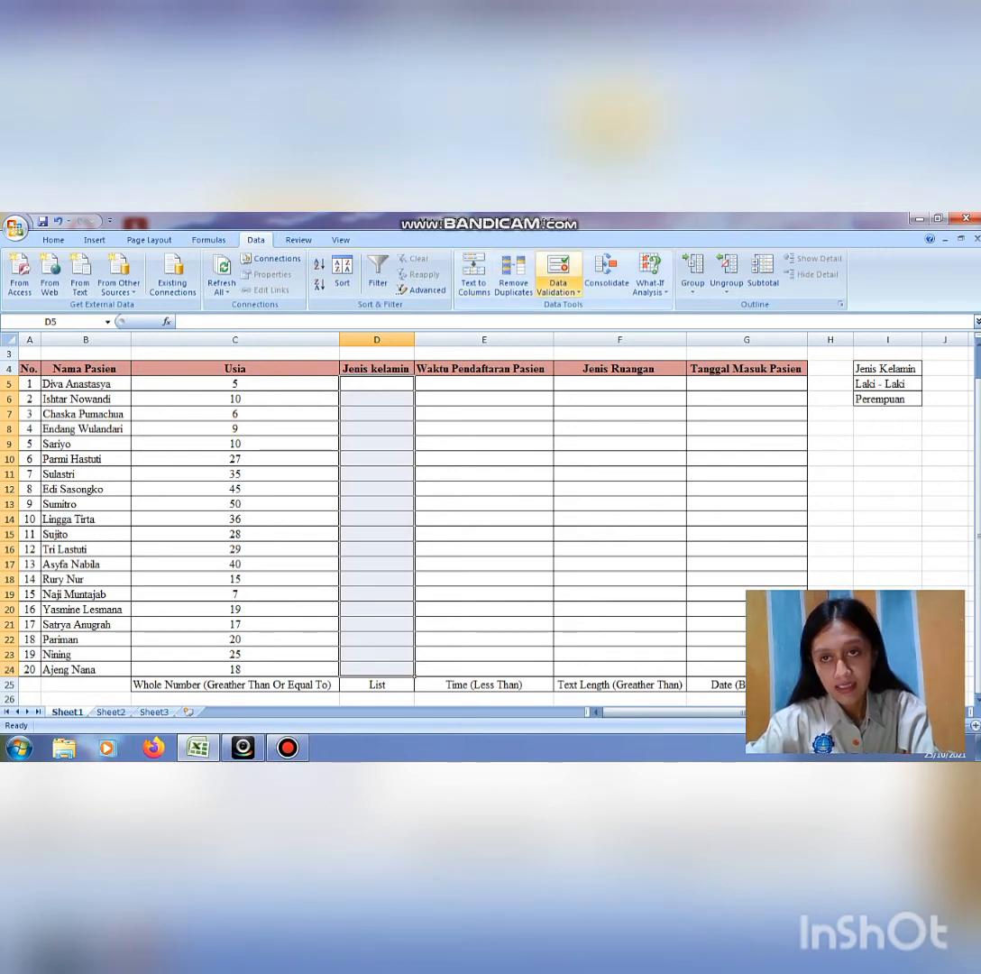
left_click(558, 287)
left_click(591, 308)
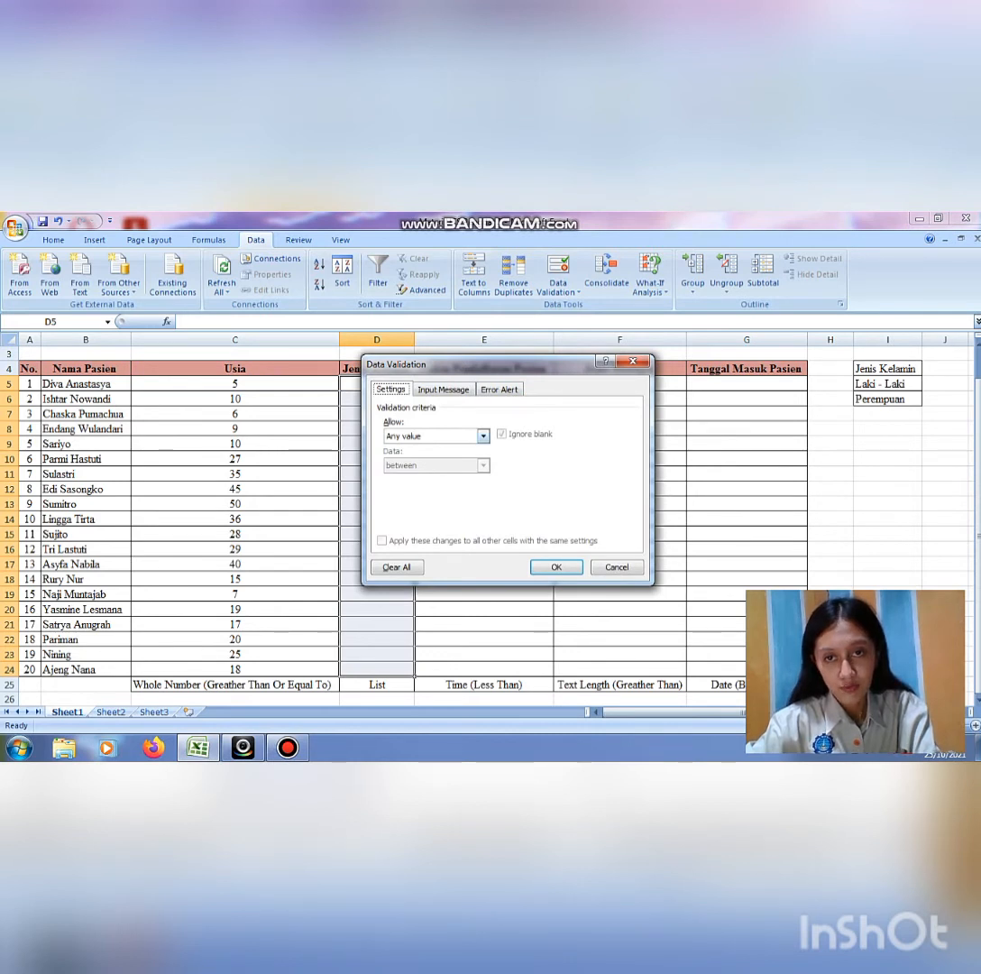
left_click(483, 437)
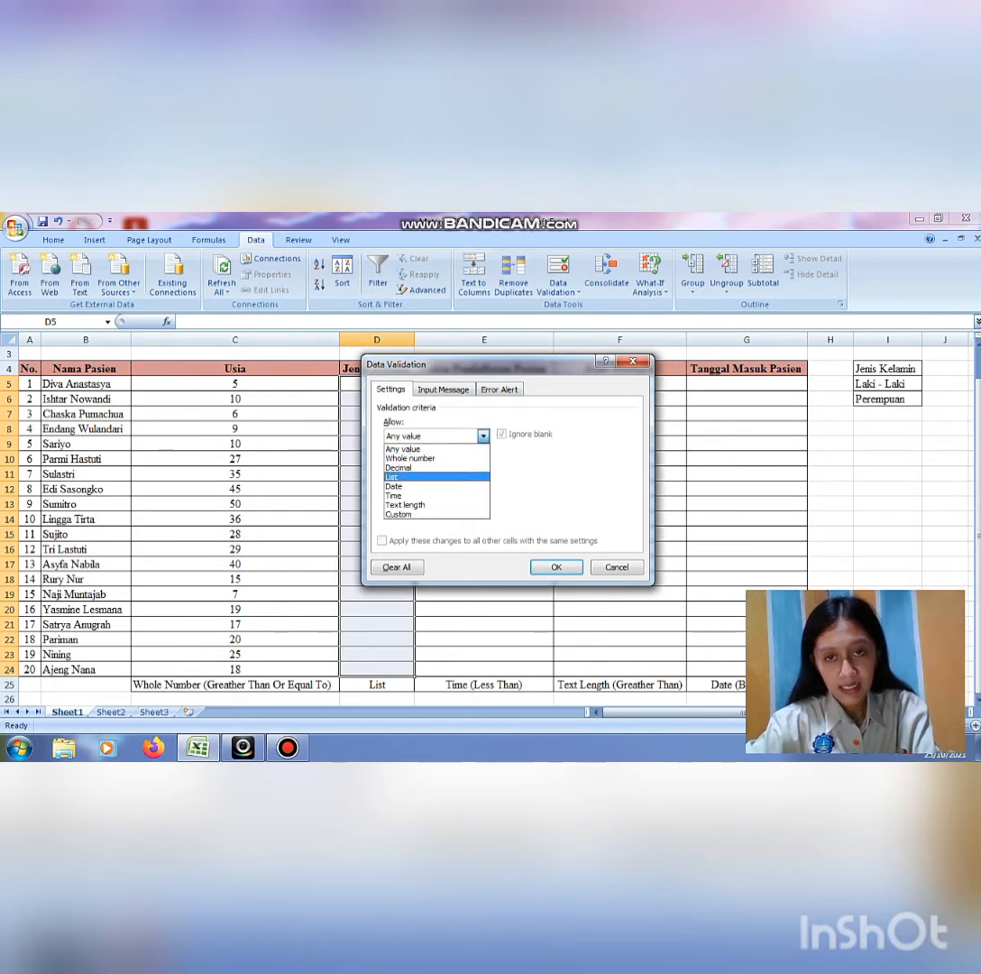
left_click(436, 477)
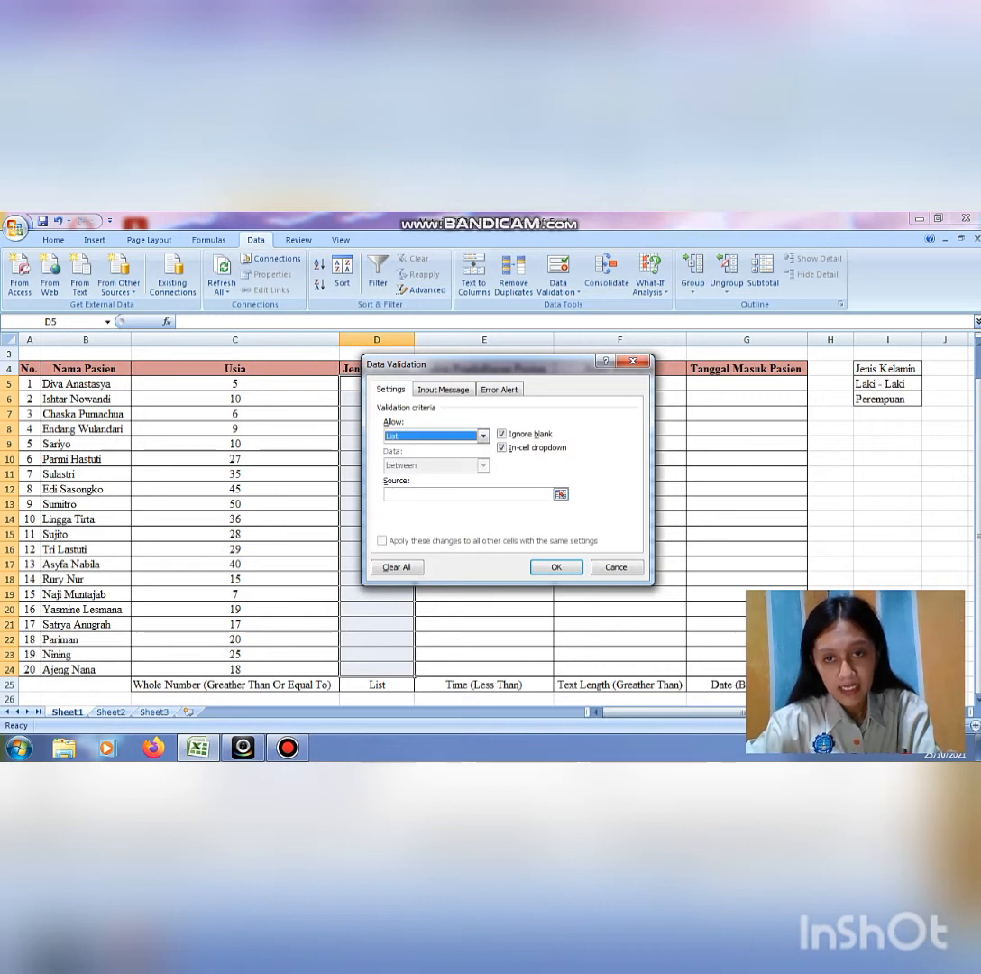
left_click(467, 495)
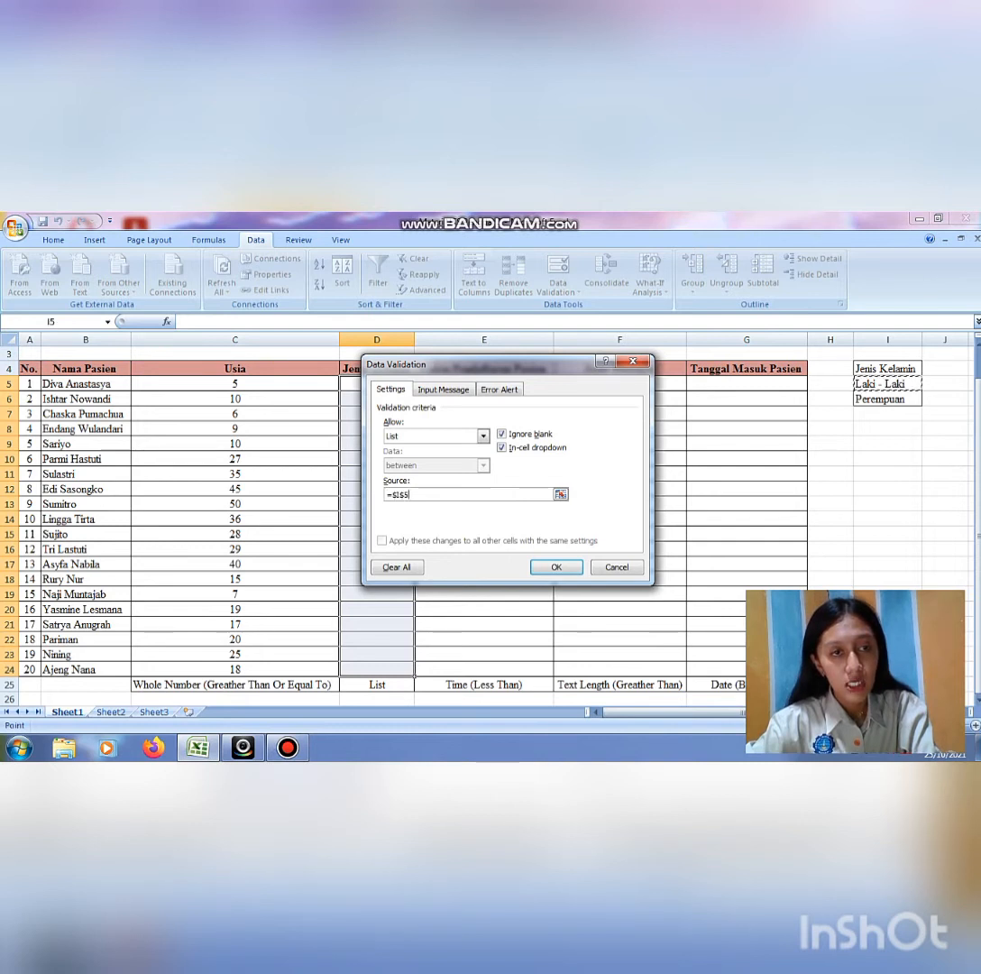
left_click_drag(887, 383, 888, 398)
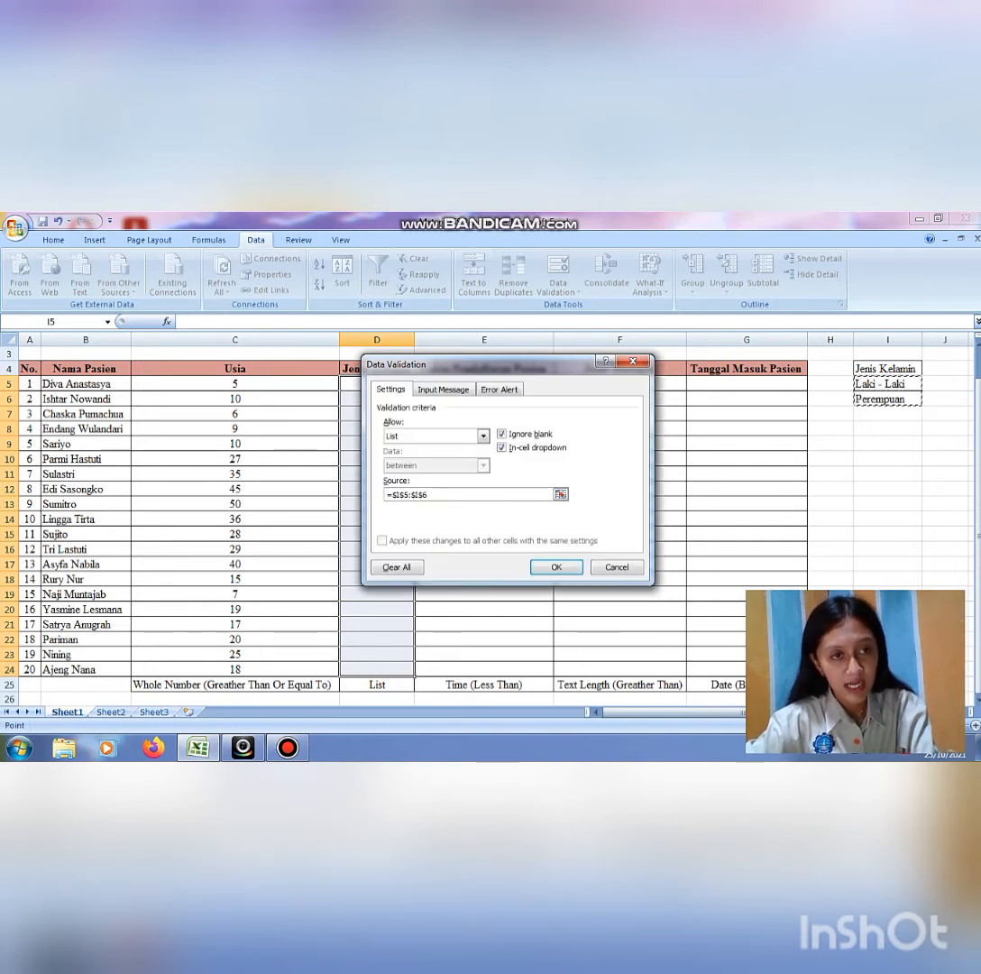
key("Return")
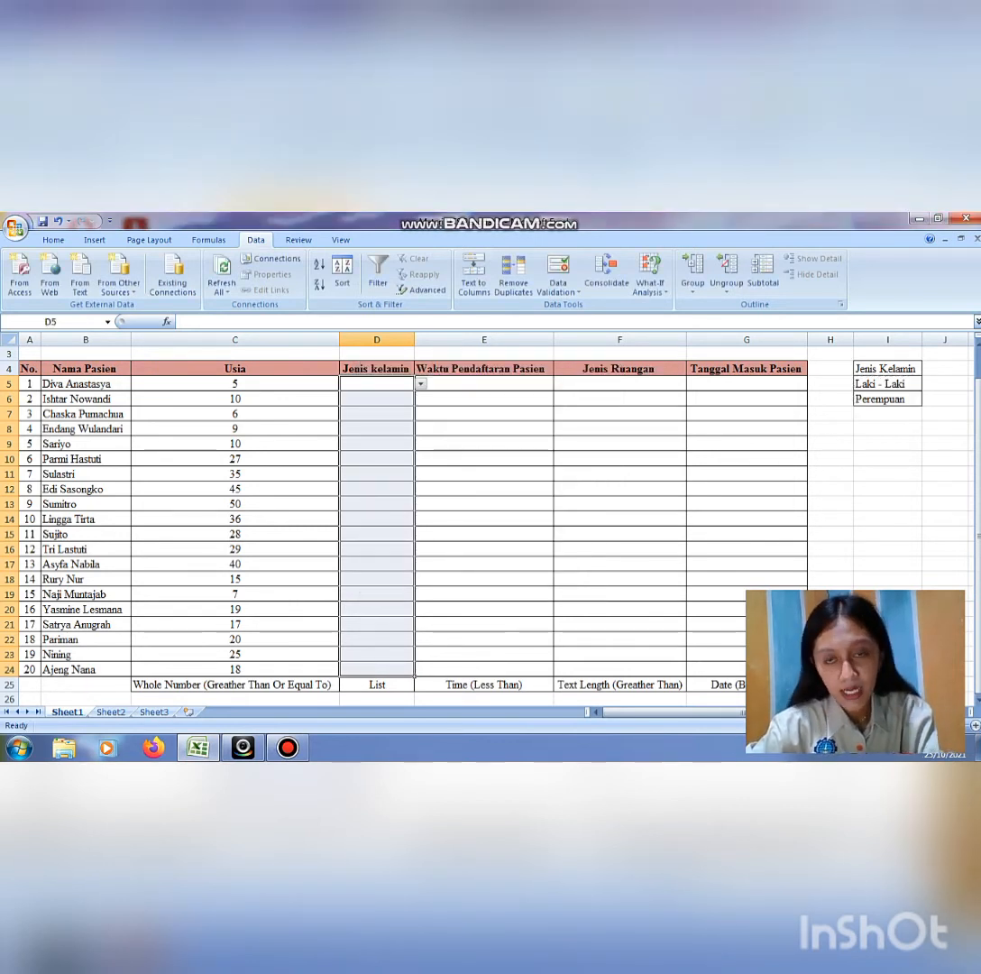
Choose Perempuan for cell D5 and Laki - Laki for cell D6 from the validation list.
left_click(421, 385)
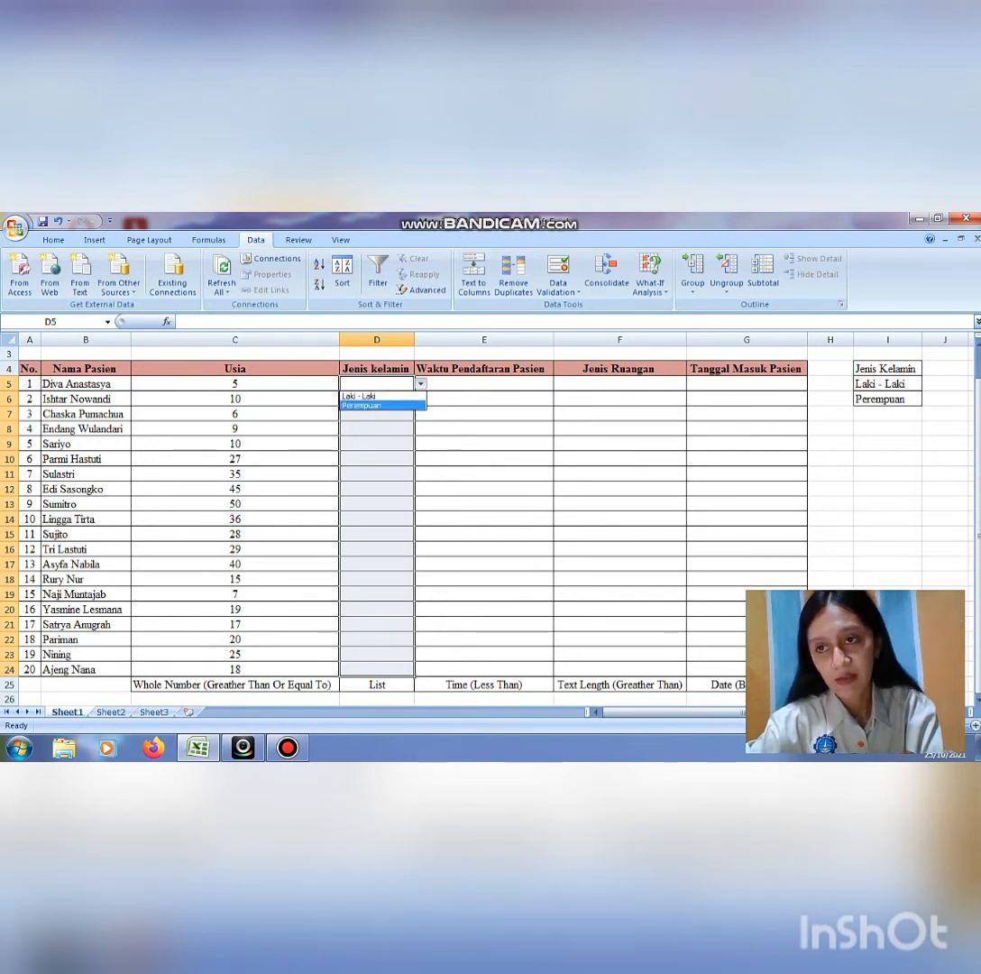
key("Escape")
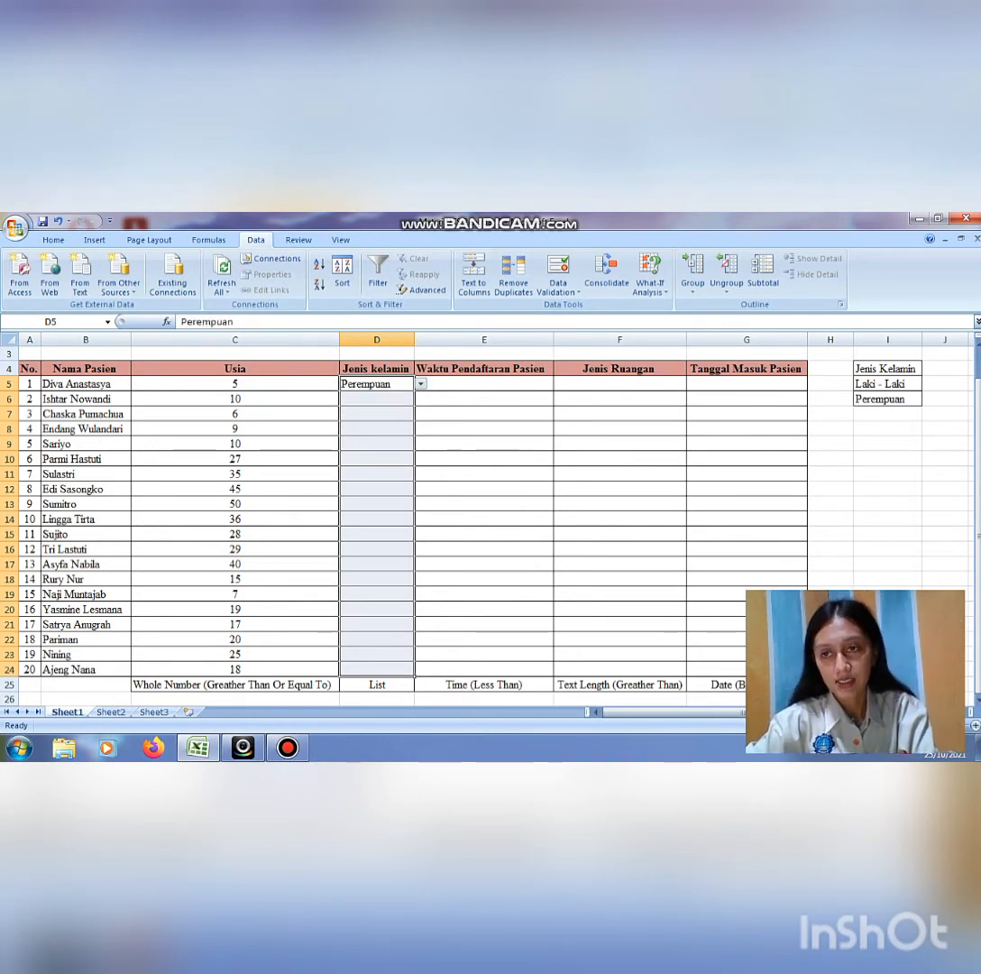
left_click(377, 399)
left_click(421, 399)
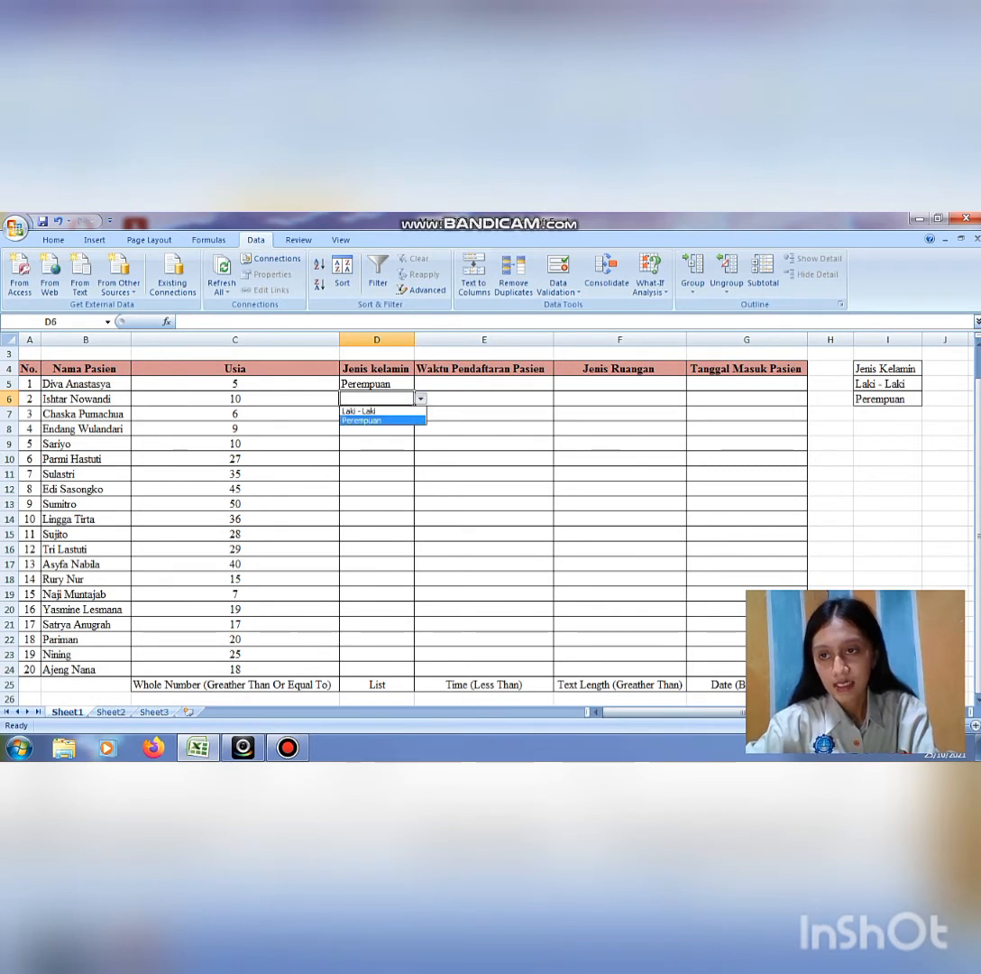
left_click(359, 411)
Set Jenis kelamin to Laki - Laki in cell D7 and Perempuan in cell D8.
left_click(377, 414)
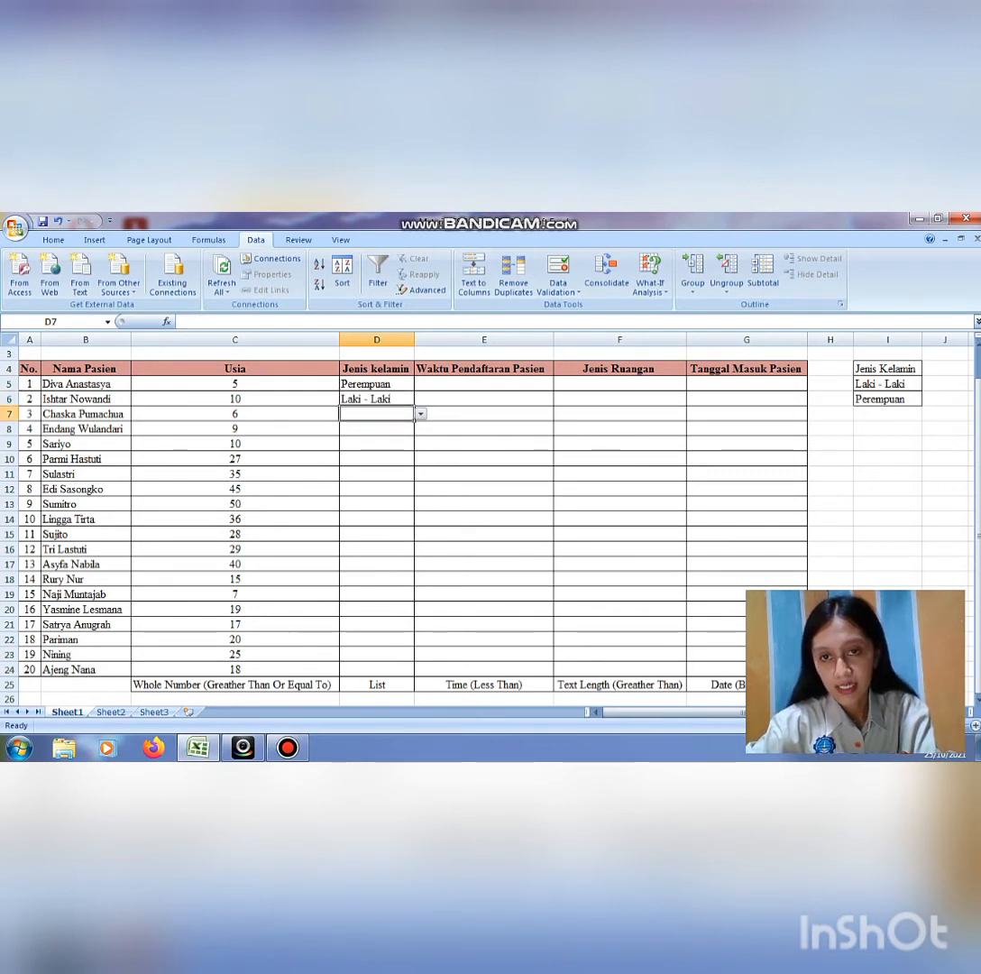
left_click(420, 413)
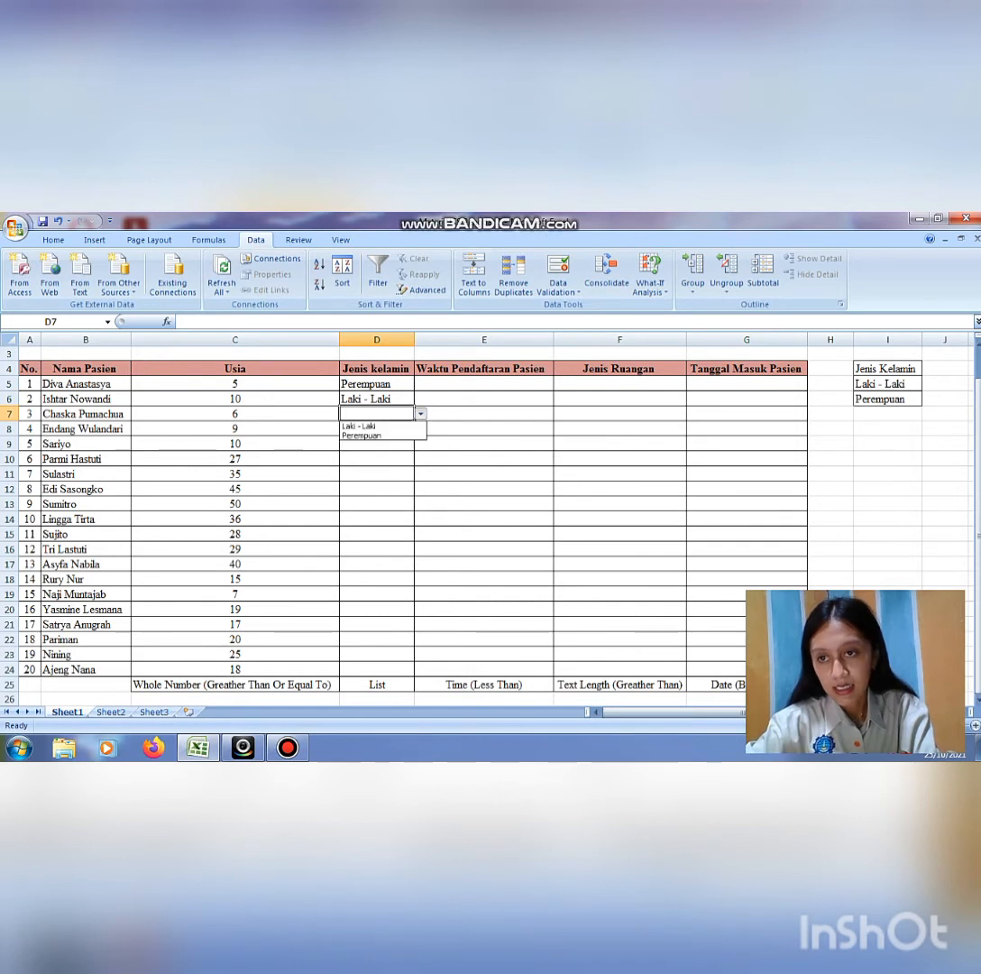
left_click(359, 426)
left_click(377, 429)
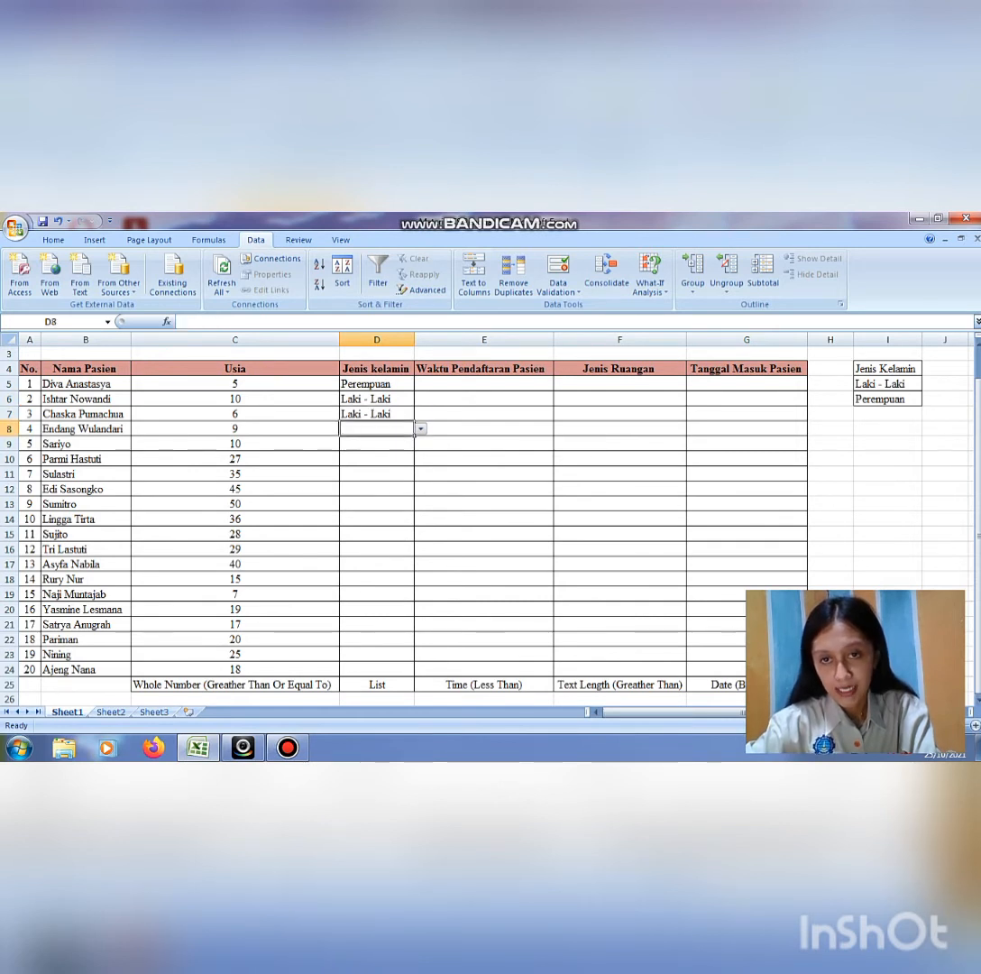
left_click(420, 428)
left_click(361, 451)
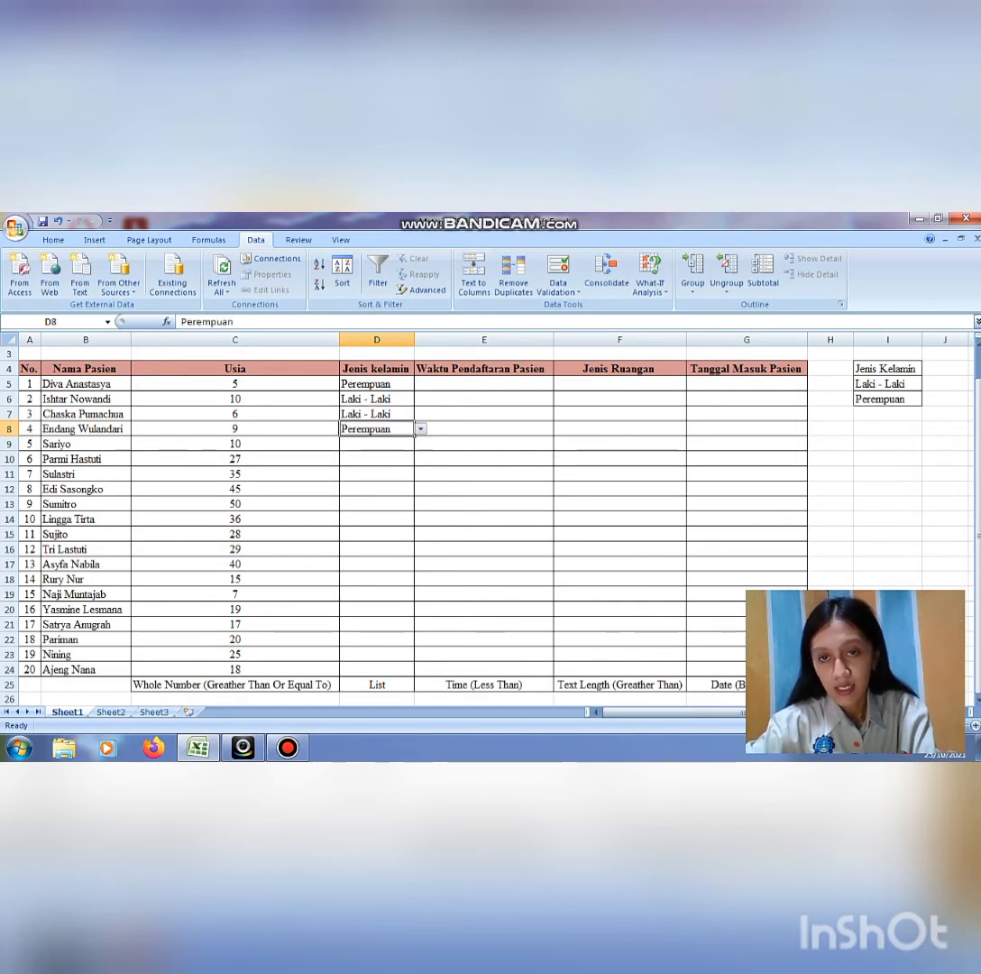
Fill Jenis kelamin cell D9 with Laki - Laki and D10 with Perempuan from the validation list.
left_click(377, 444)
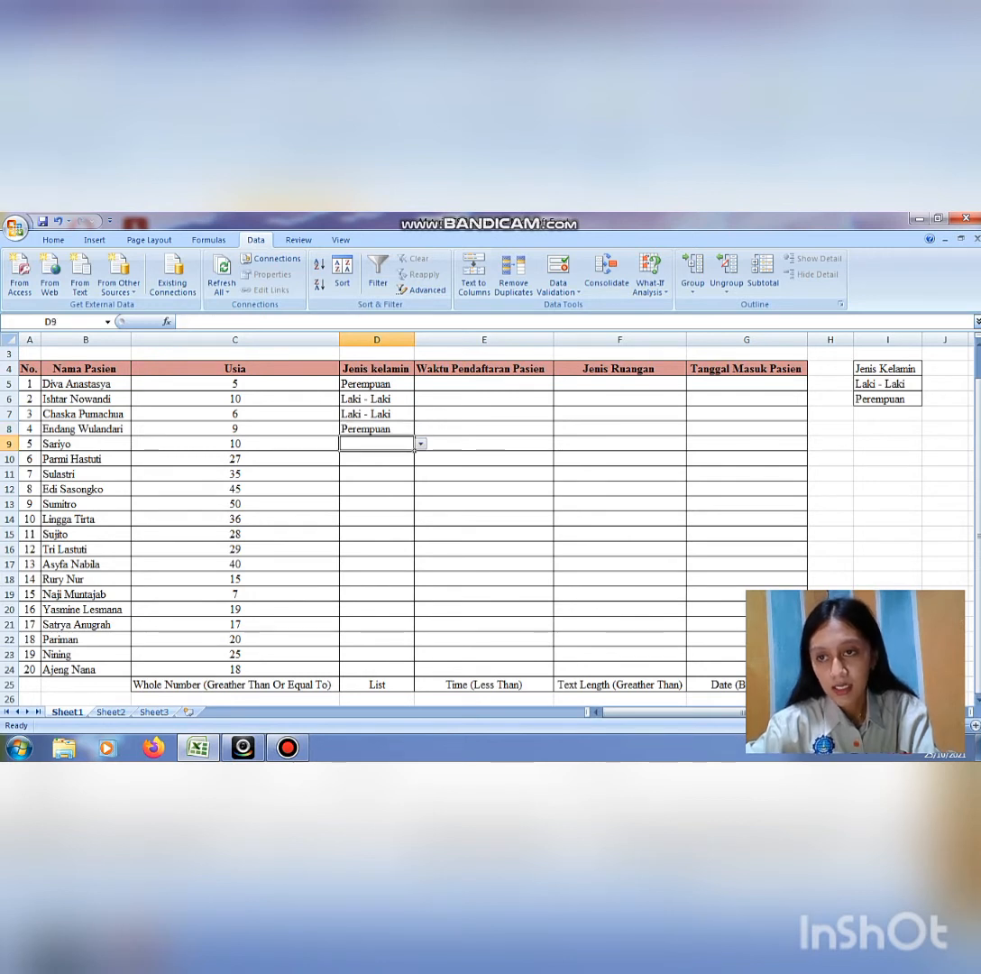
left_click(420, 444)
left_click(360, 456)
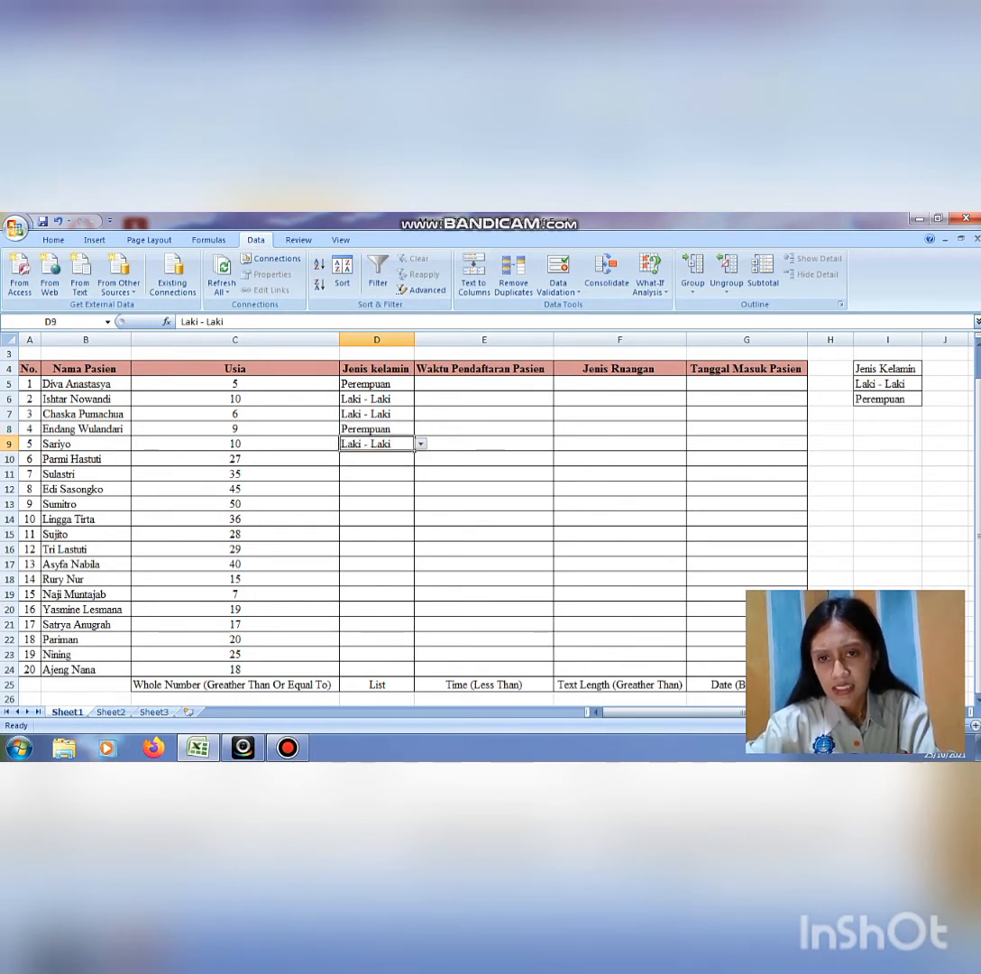
left_click(377, 458)
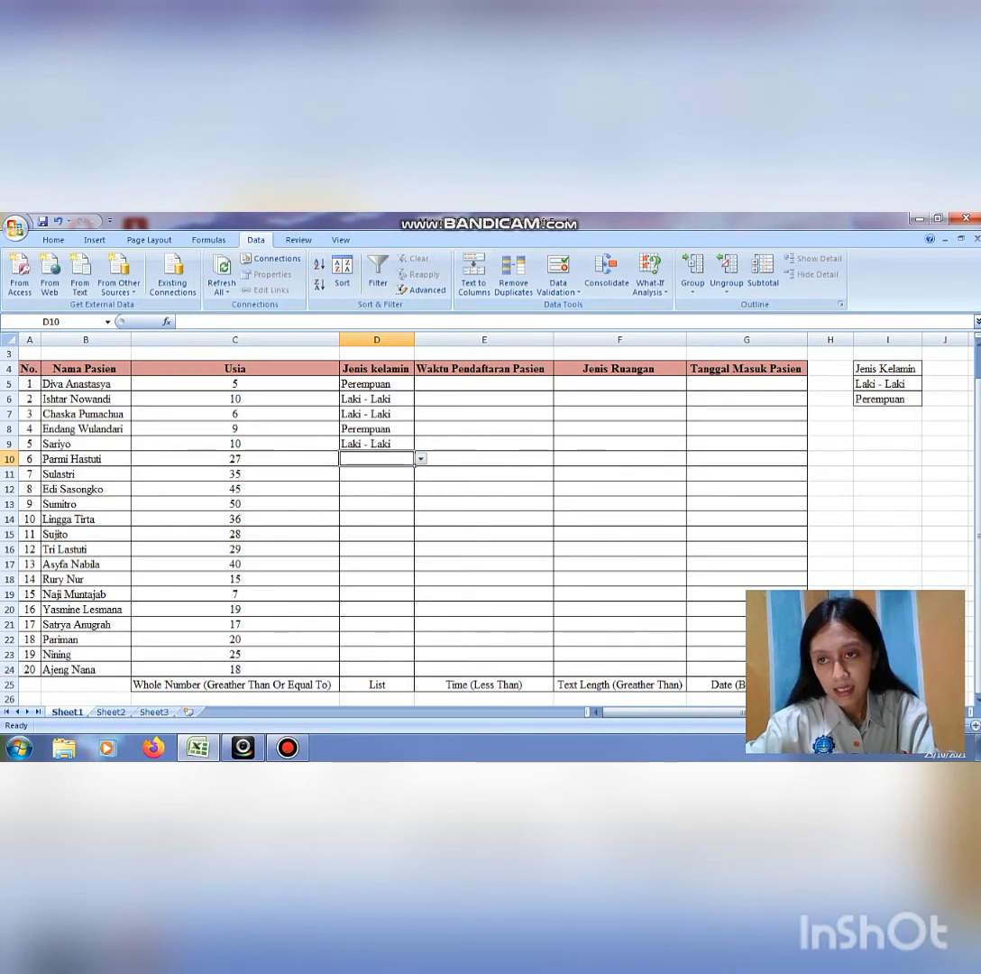
key("alt+Down")
key("Down")
key("Down")
key("Return")
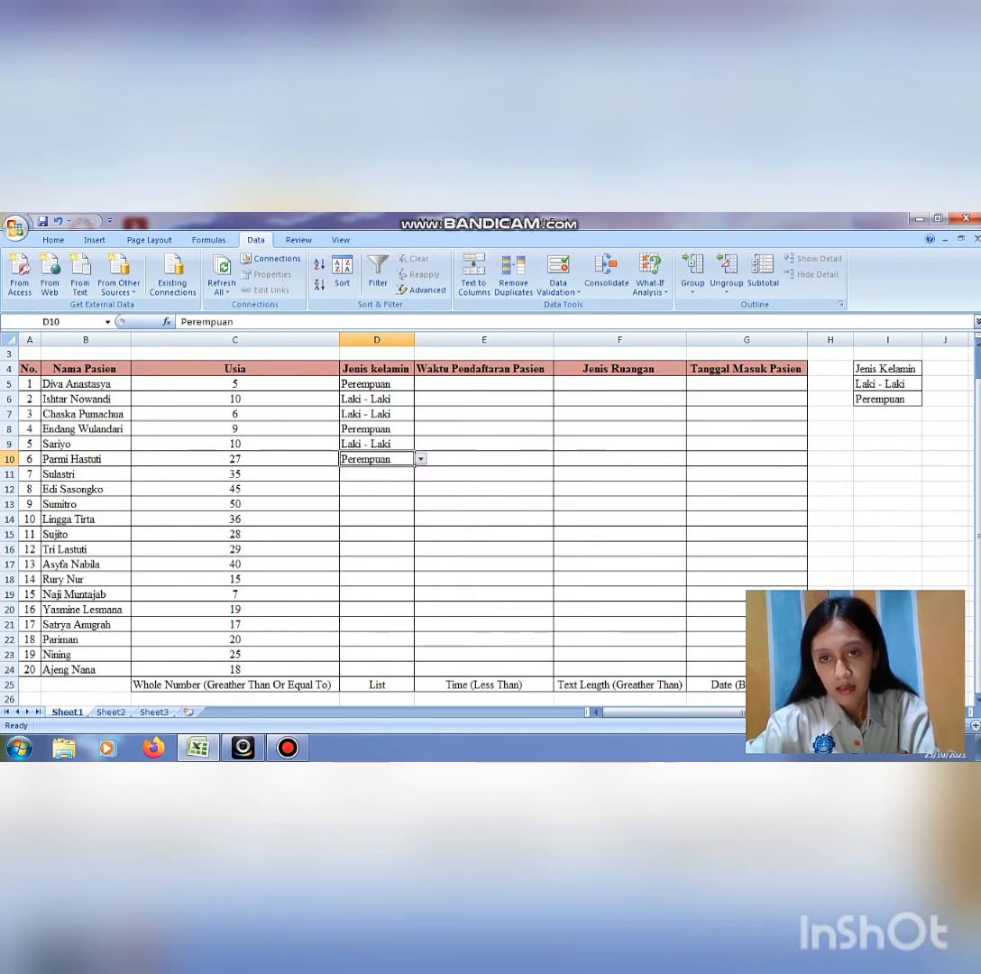
key("Return")
Select Perempuan for Jenis kelamin cell D11 and Laki - Laki for D12.
key("alt+Down")
key("Down")
key("Down")
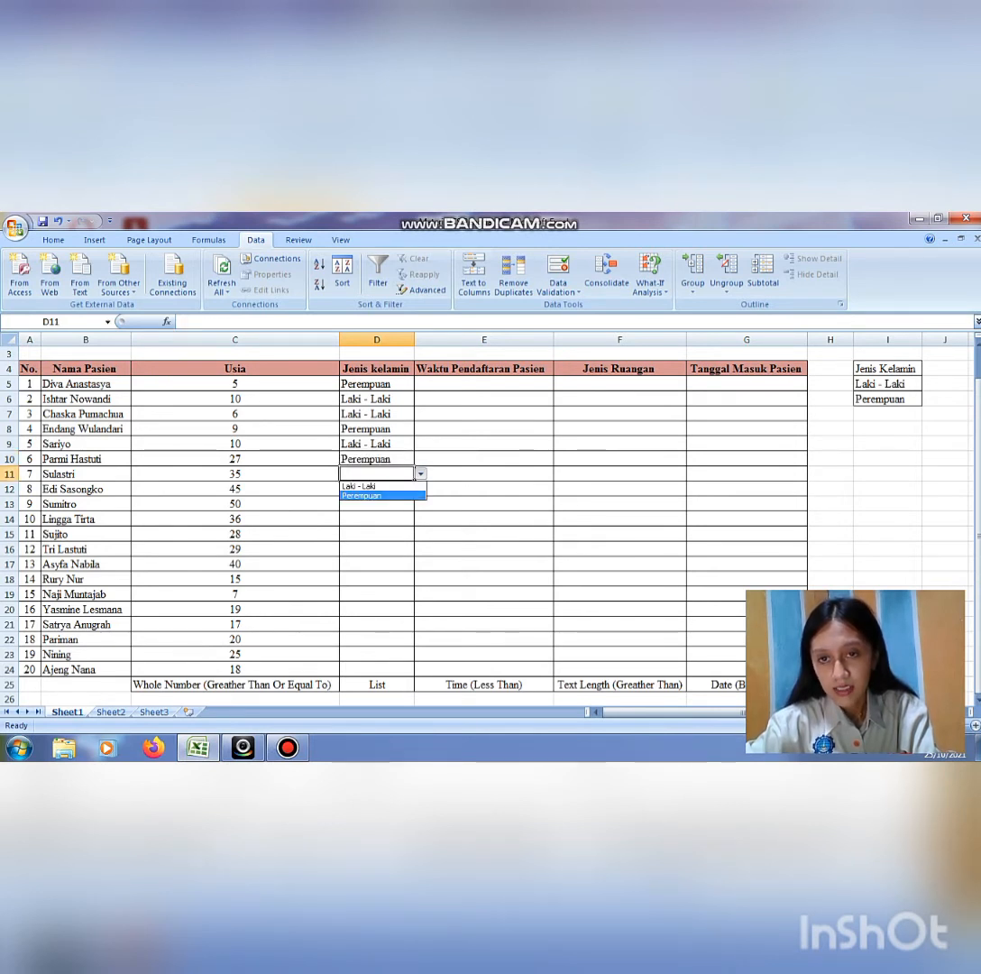
key("Return")
key("Return")
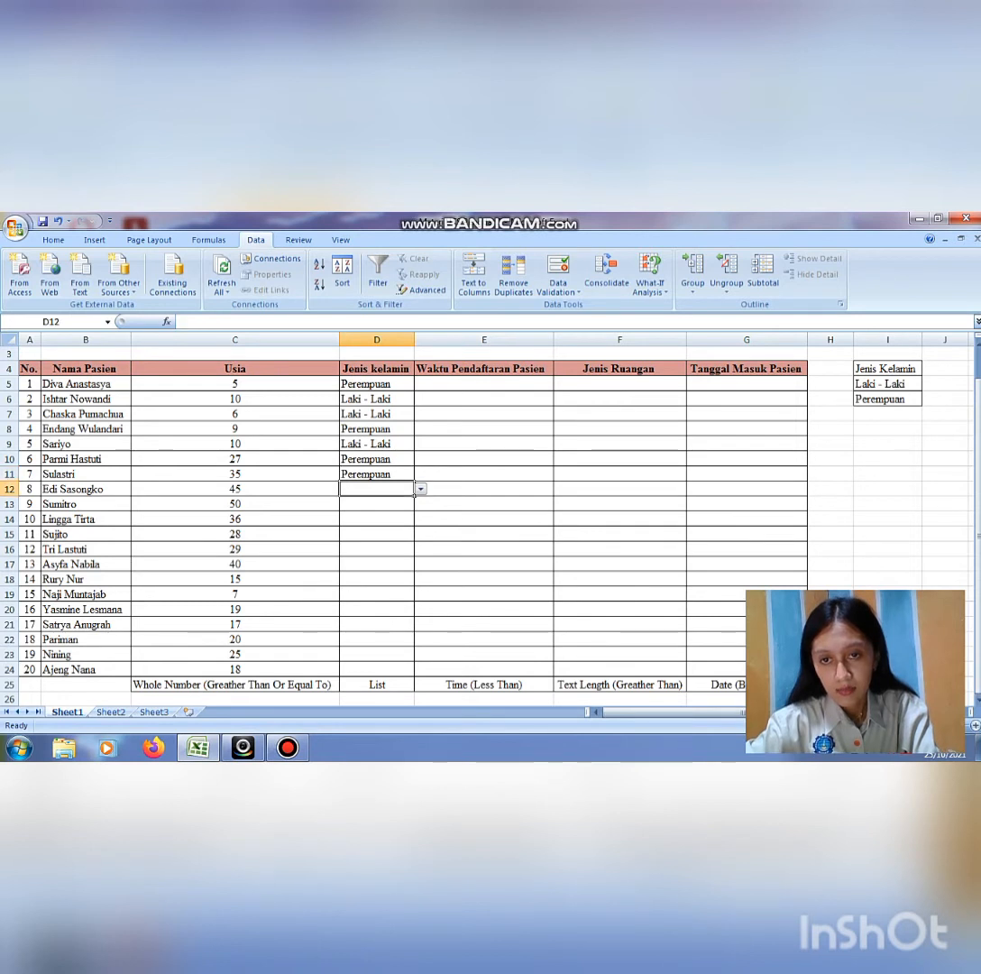
key("alt+Down")
key("Down")
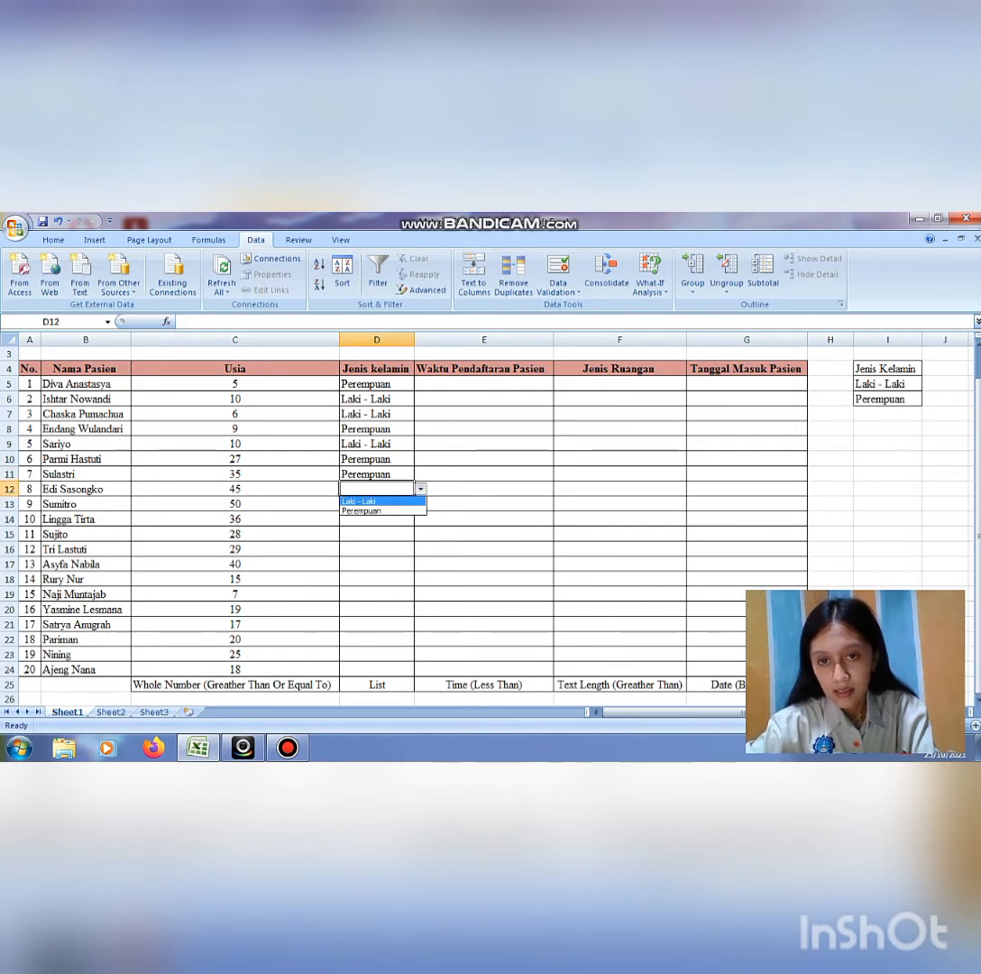
key("Return")
key("Return")
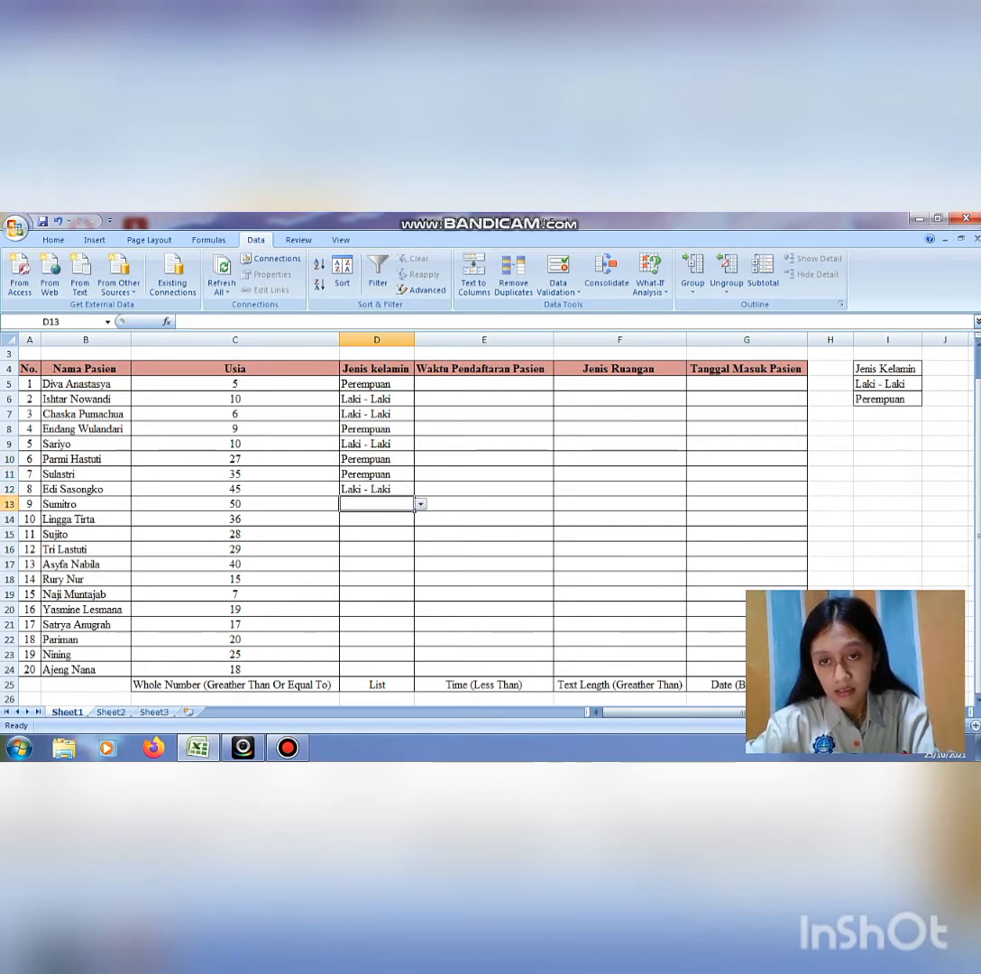
Set Jenis kelamin cell D13 to Laki - Laki and D14 to Perempuan.
key("alt+Down")
key("Down")
key("Return")
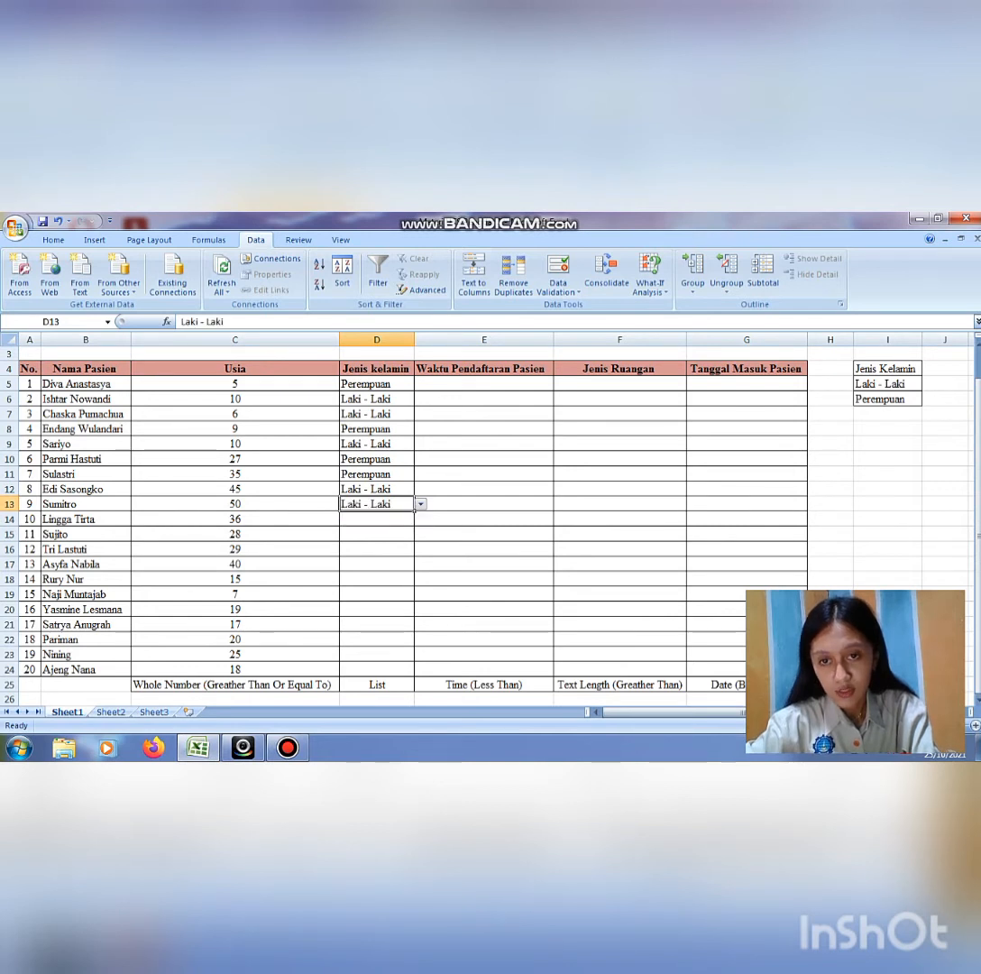
key("Return")
key("alt+Down")
key("Down")
key("Down")
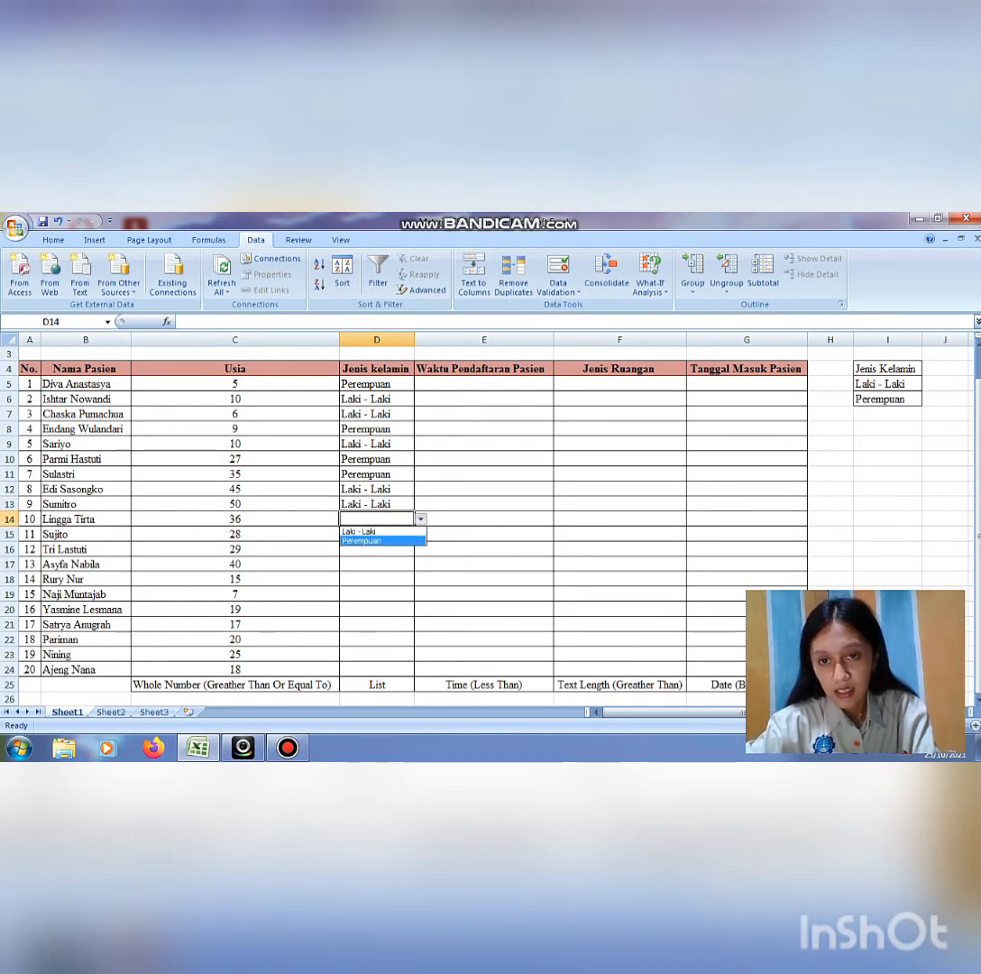
key("Return")
key("Return")
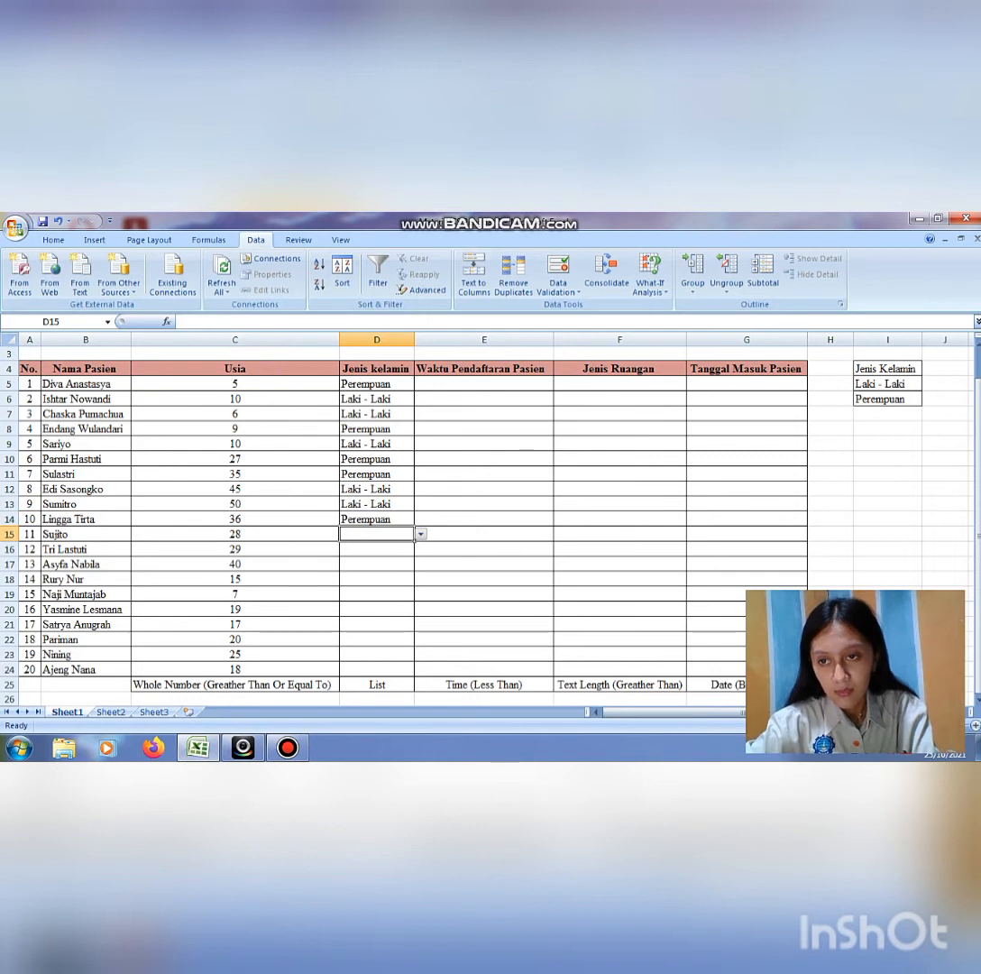
Choose Laki - Laki for Jenis kelamin cell D15 and Perempuan for D16.
key("alt+Down")
key("Down")
key("Return")
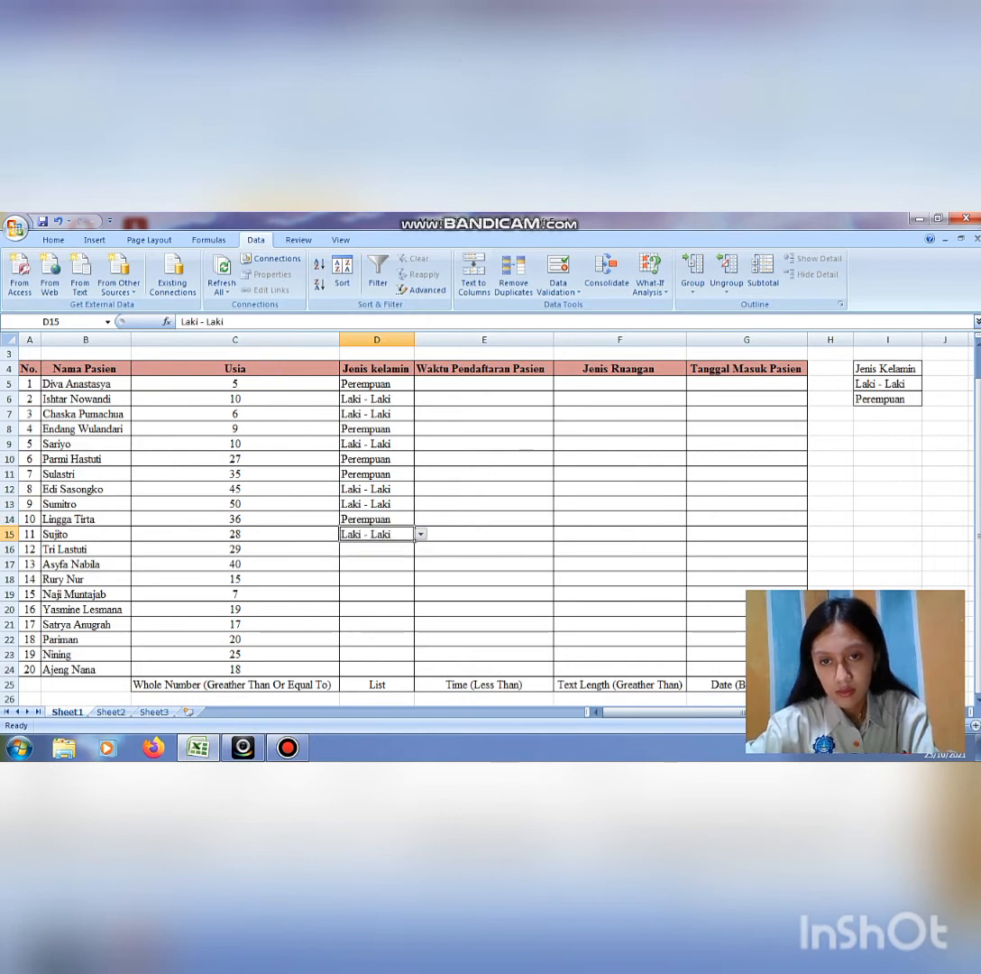
key("Return")
key("alt+Down")
key("Down")
key("Down")
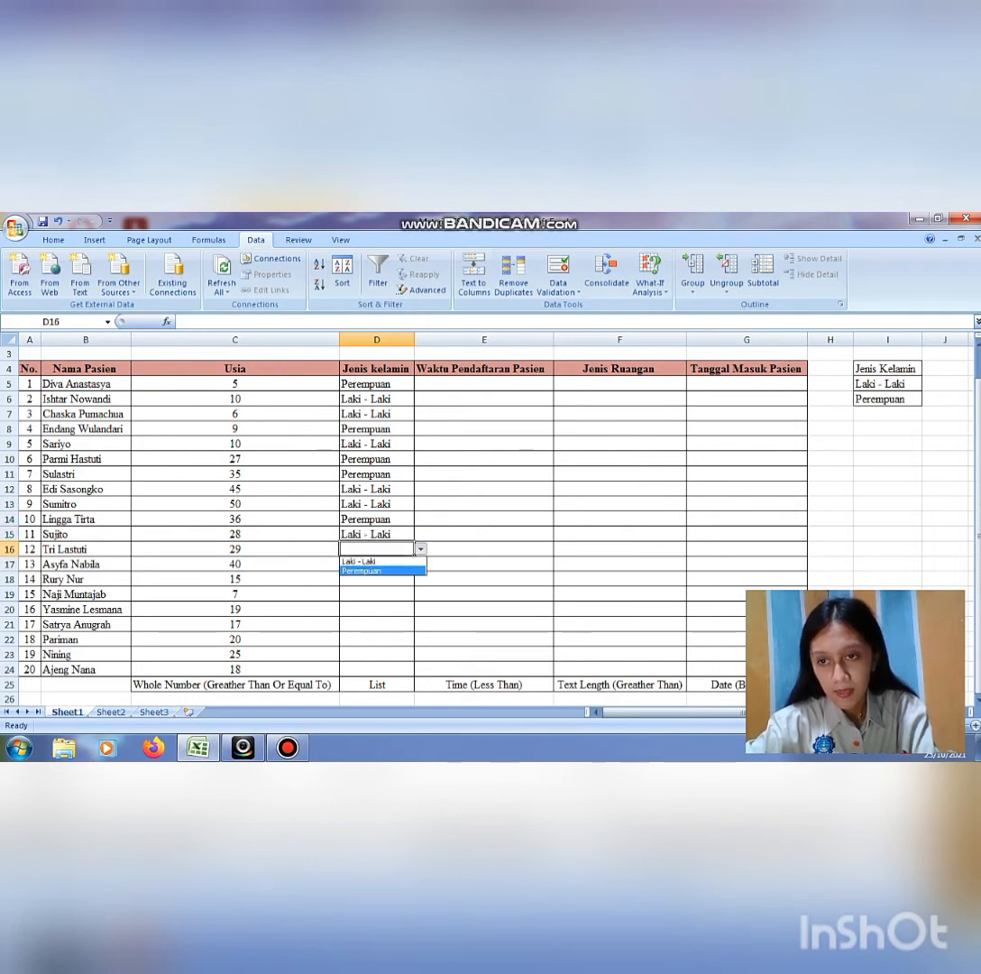
key("Return")
key("Return")
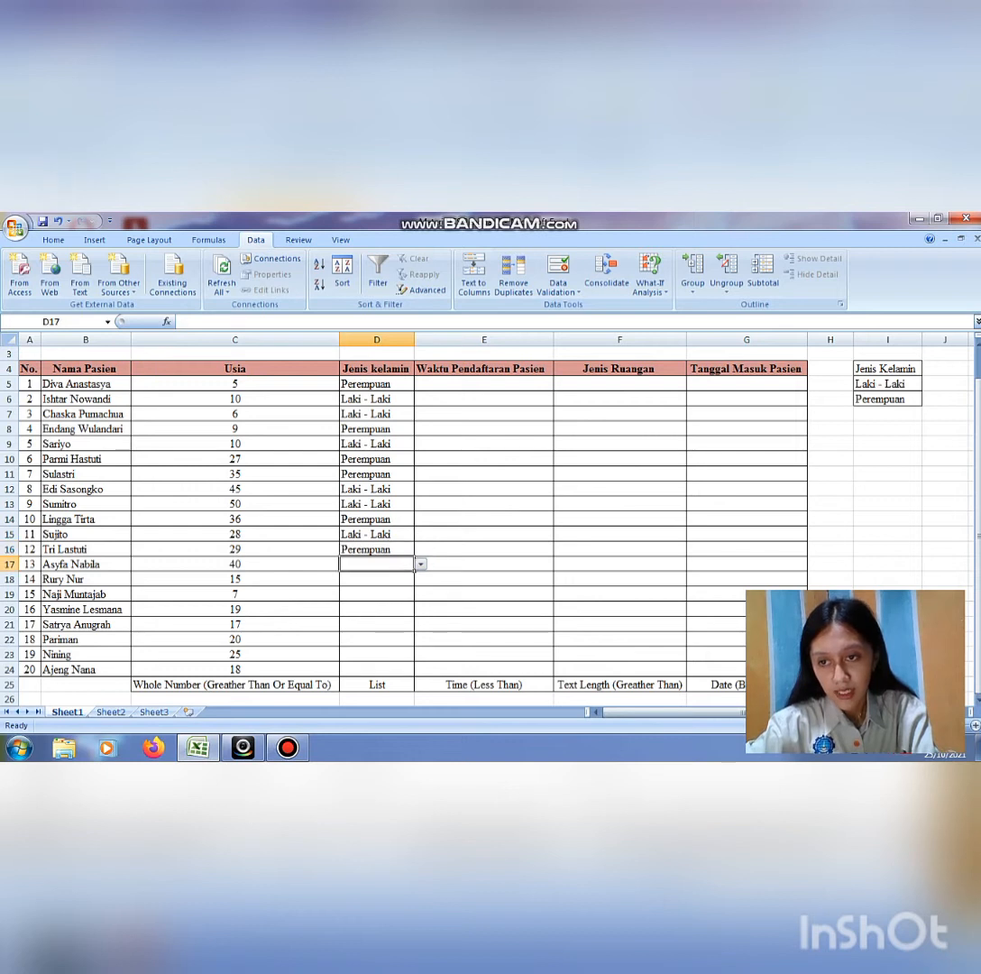
Fill Jenis kelamin cells D17 and D18 with Perempuan from the validation list.
key("alt+Down")
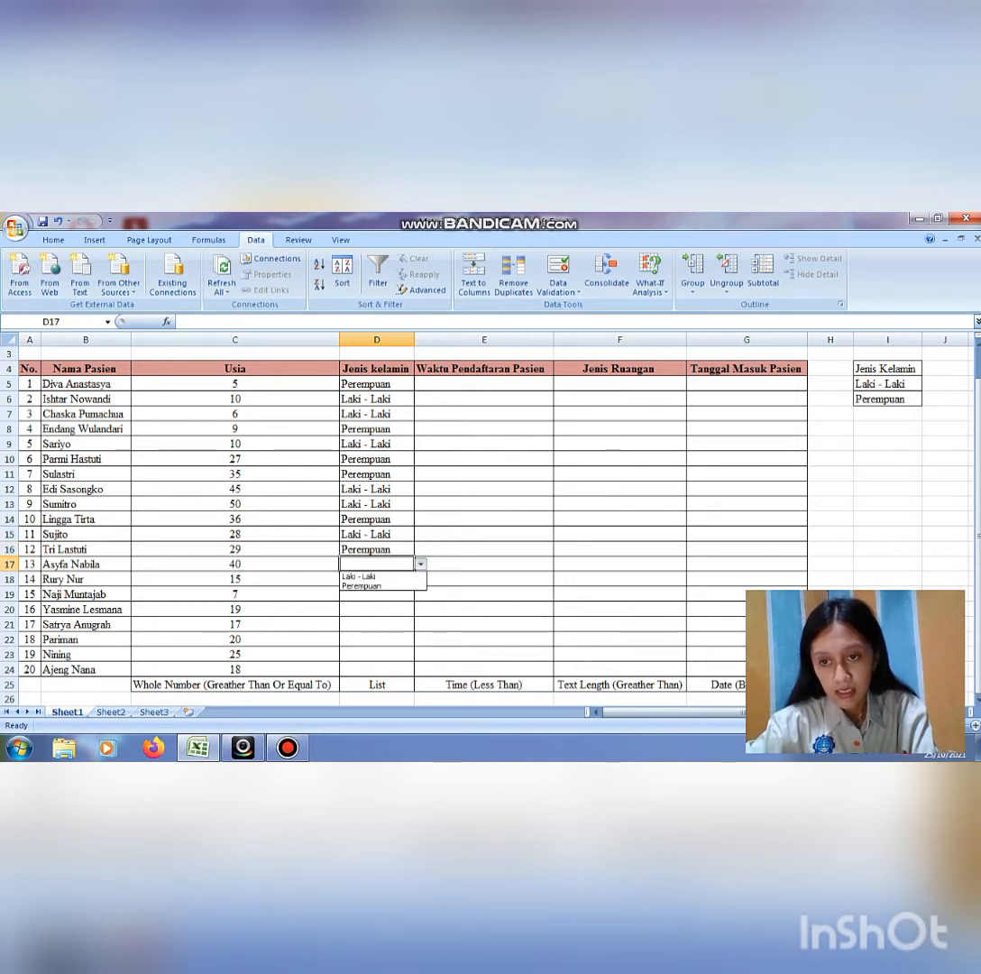
key("Down")
key("Down")
key("Return")
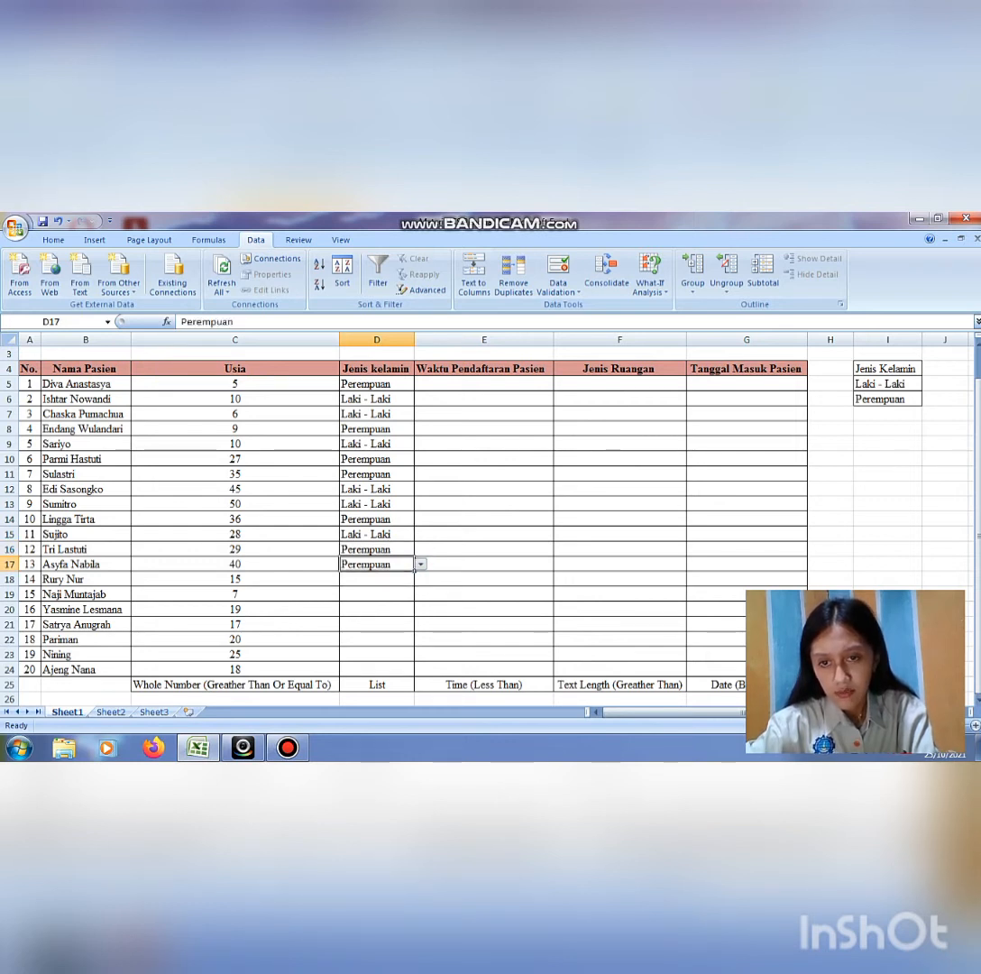
key("Return")
key("alt+Down")
key("Down")
key("Down")
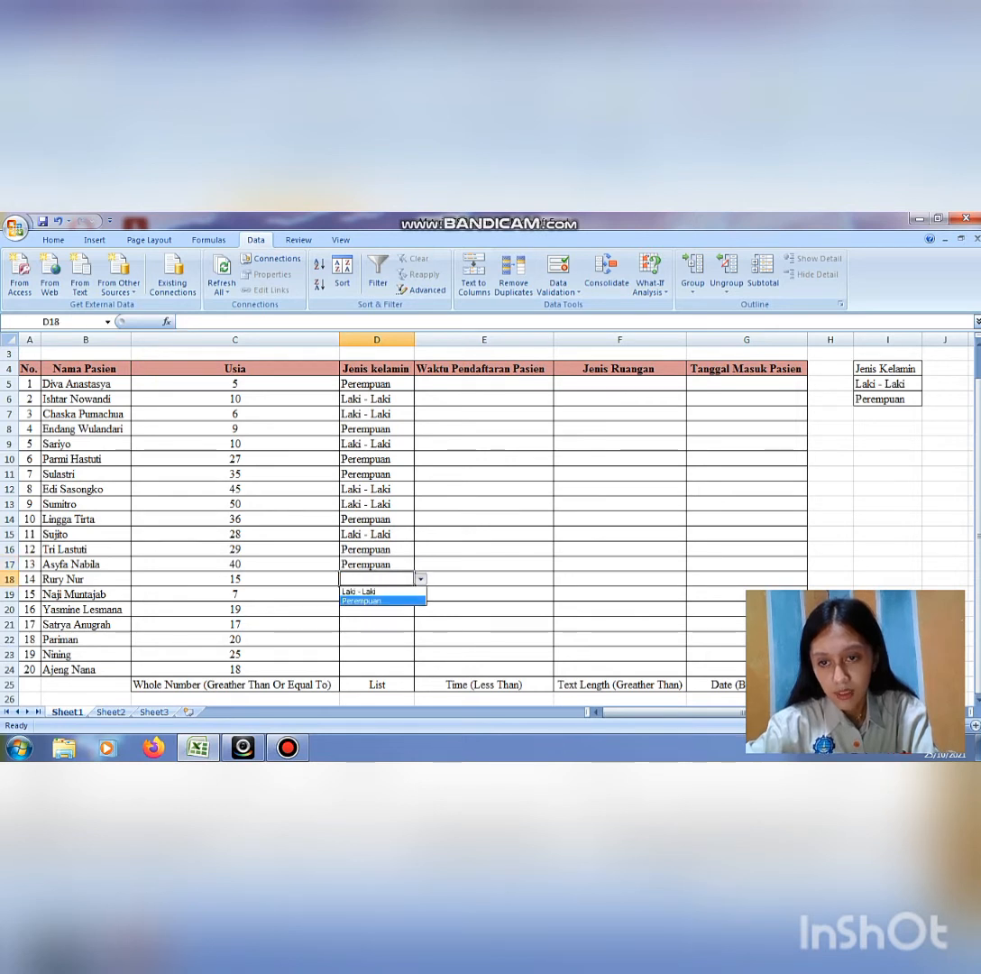
key("Return")
key("Return")
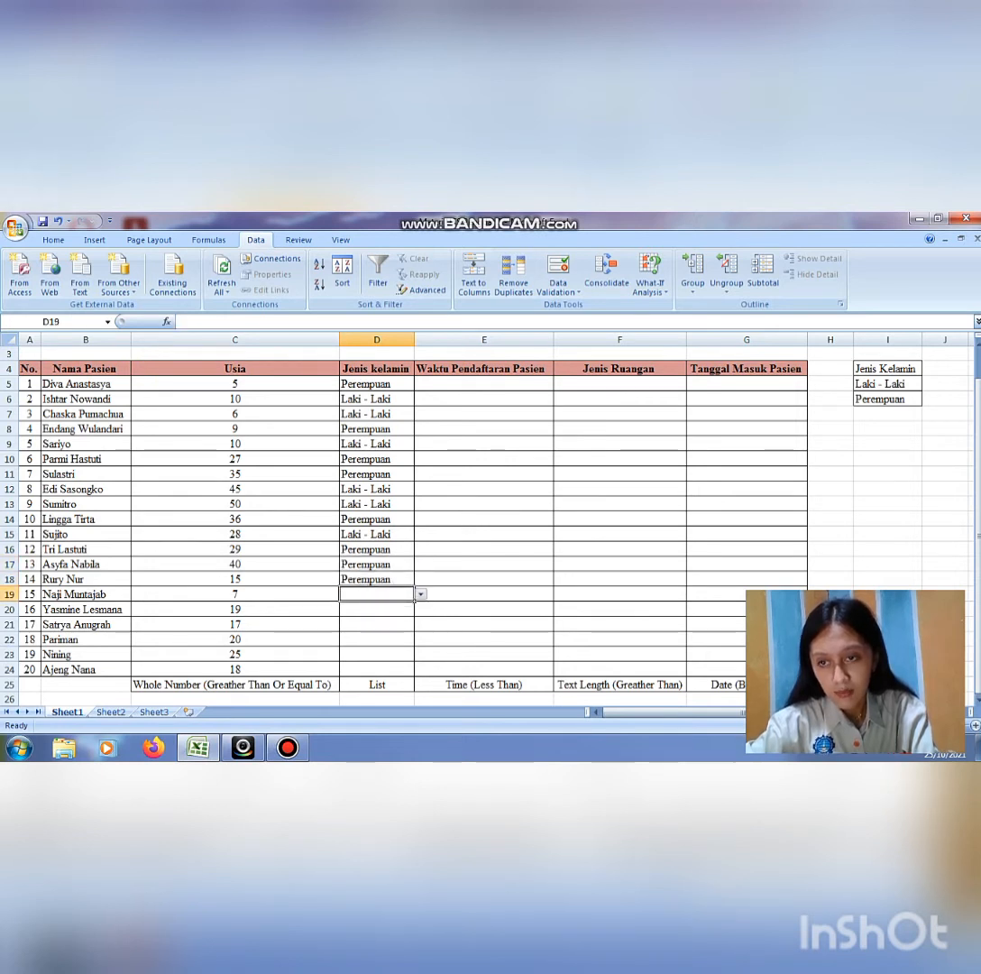
Set Jenis kelamin to Laki - Laki in cell D19 and Perempuan in cell D20.
key("alt+Down")
key("Down")
key("Return")
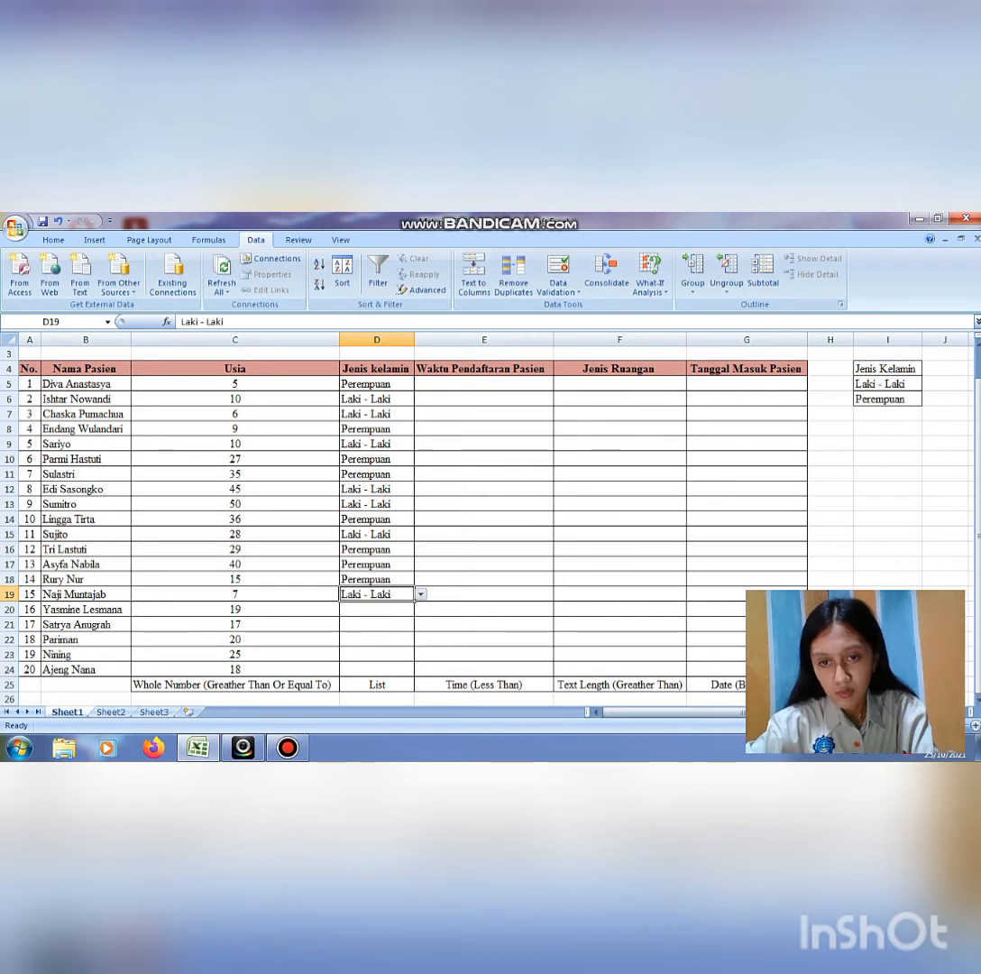
key("Return")
key("alt+Down")
key("Down")
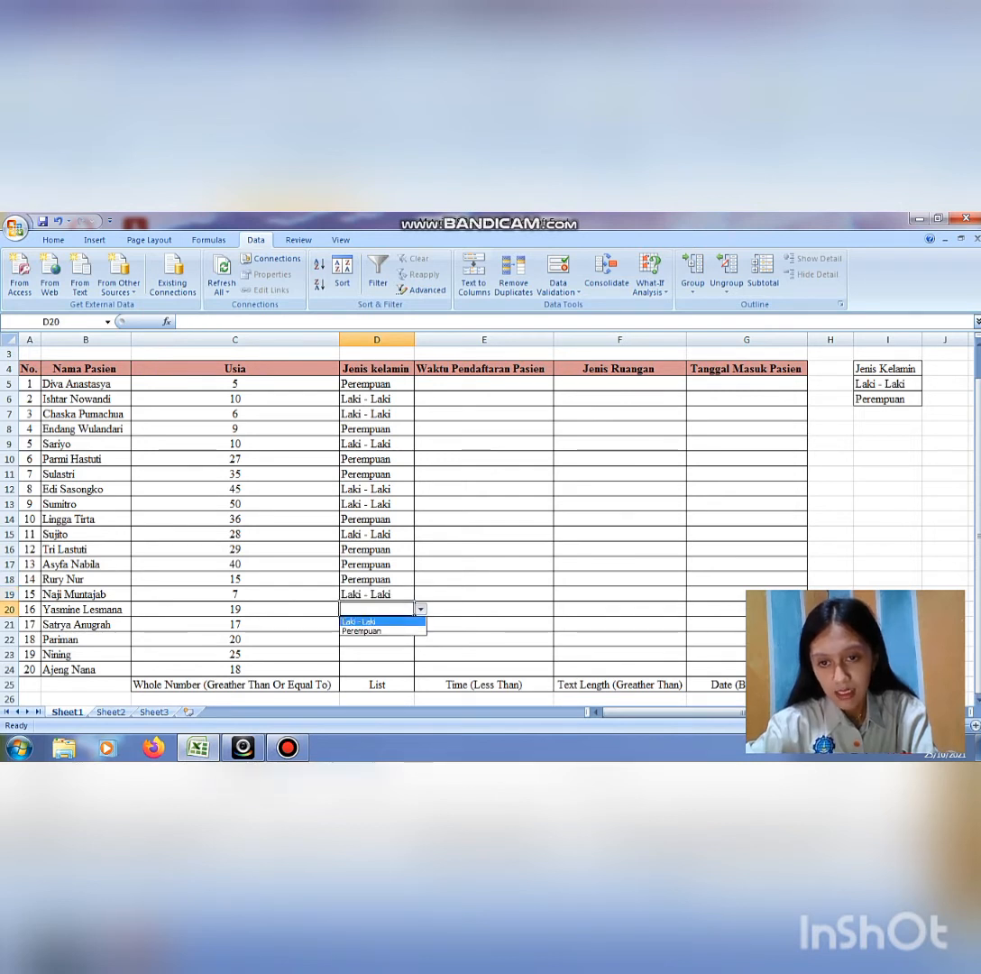
key("Down")
key("Return")
key("Return")
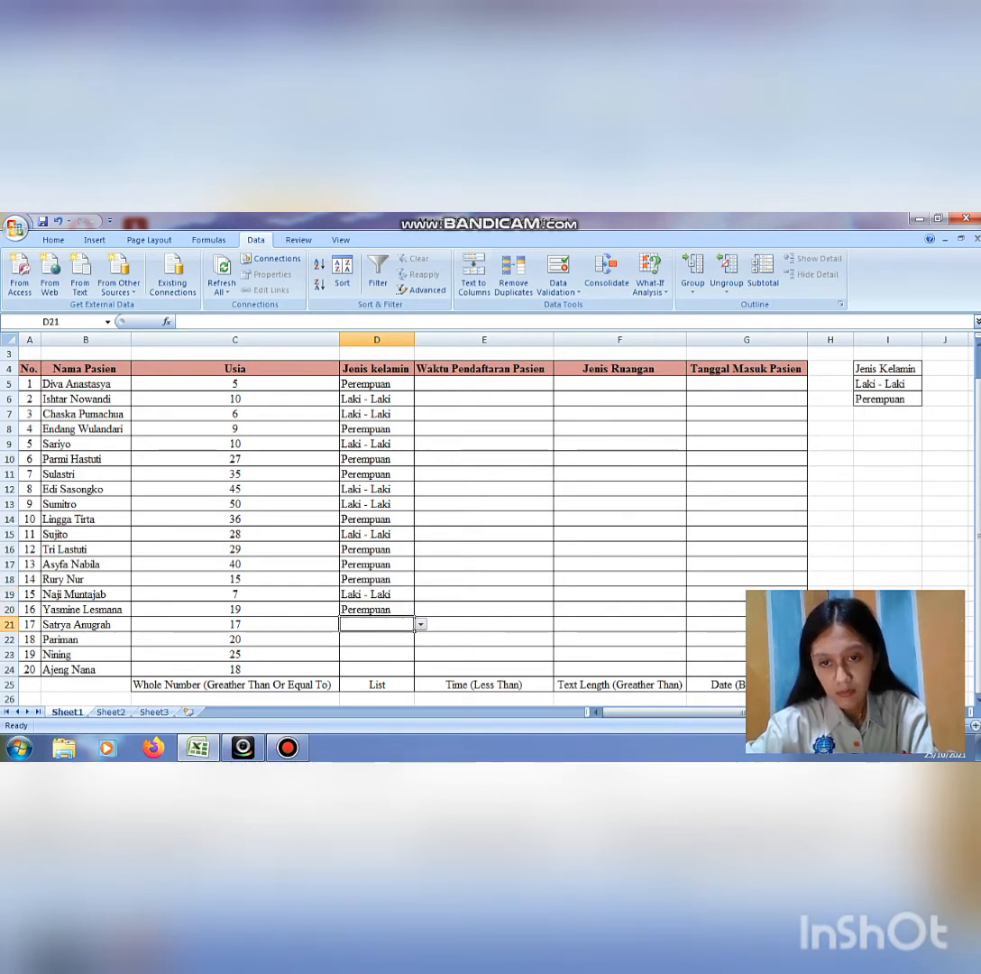
Set Jenis kelamin cells D21 and D22 to Laki - Laki from the validation list.
key("alt+Down")
key("Down")
key("Return")
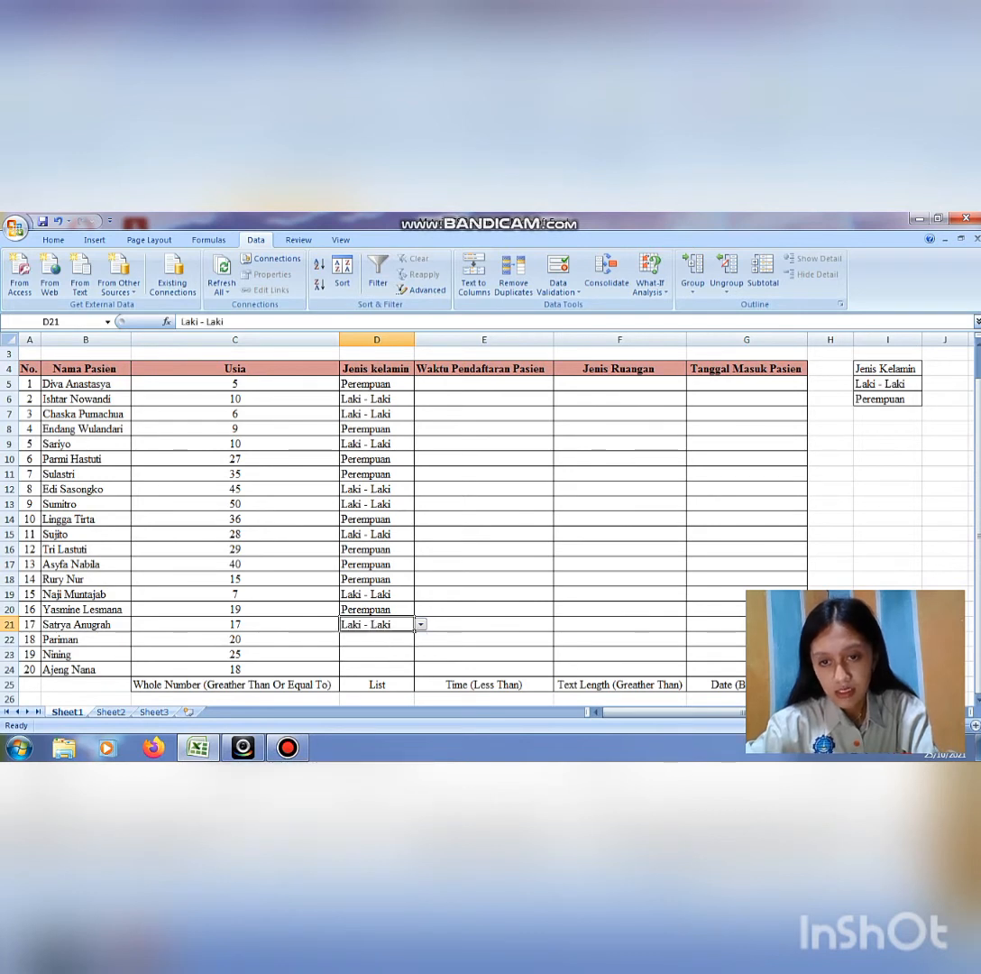
key("Return")
key("alt+Down")
key("Down")
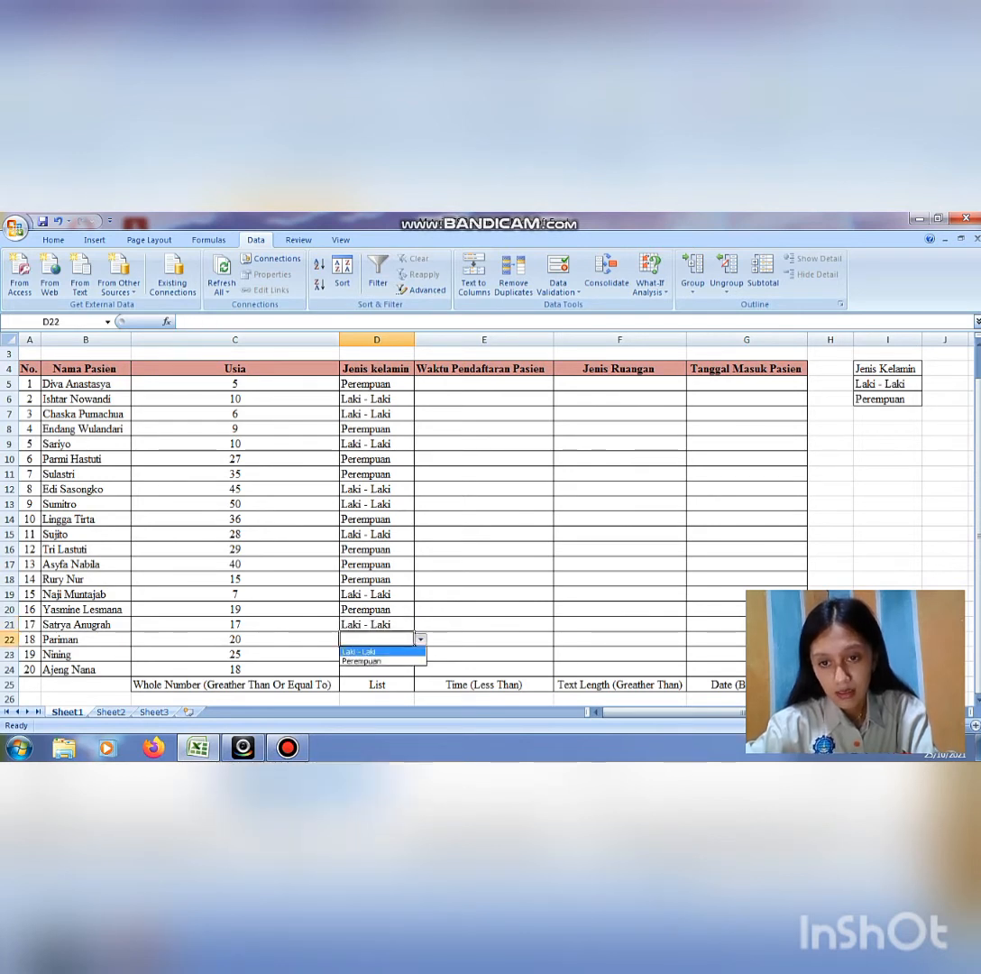
key("Return")
key("Return")
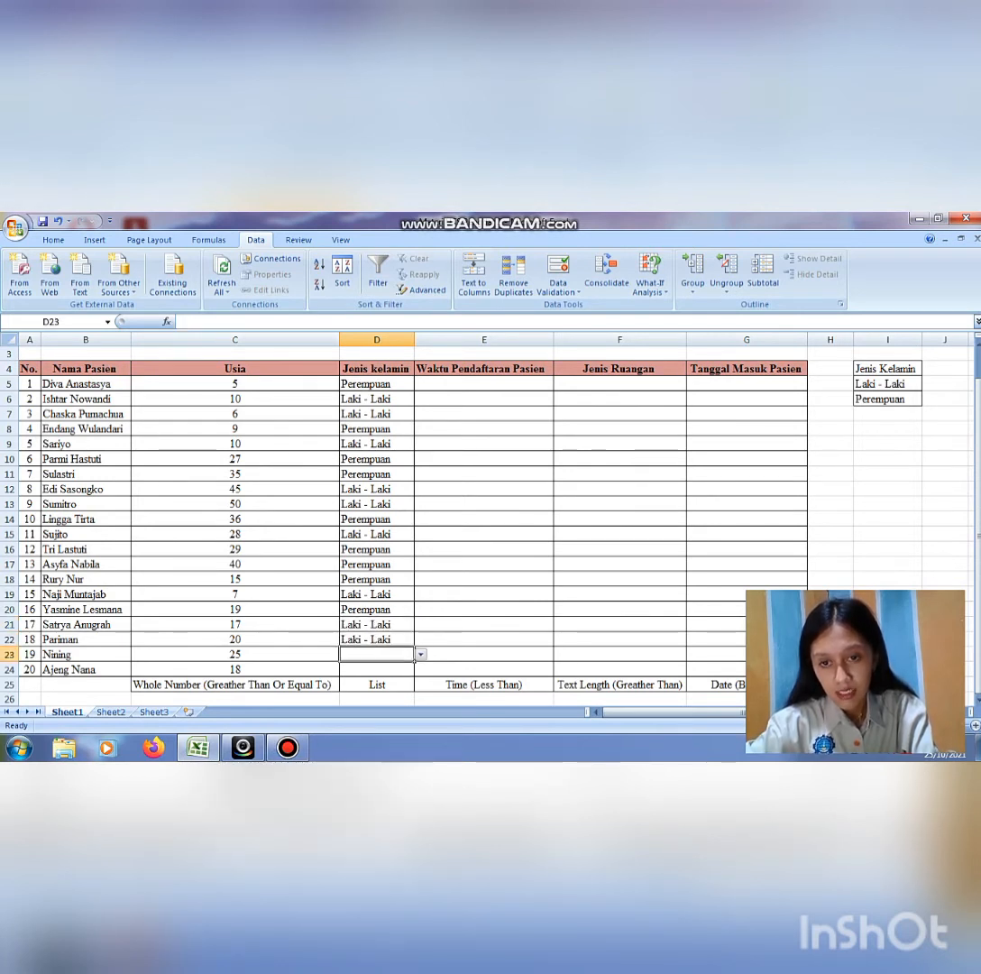
Set Jenis kelamin cells D23 and D24 to Perempuan from the validation list.
key("alt+Down")
key("Down")
key("Down")
key("Return")
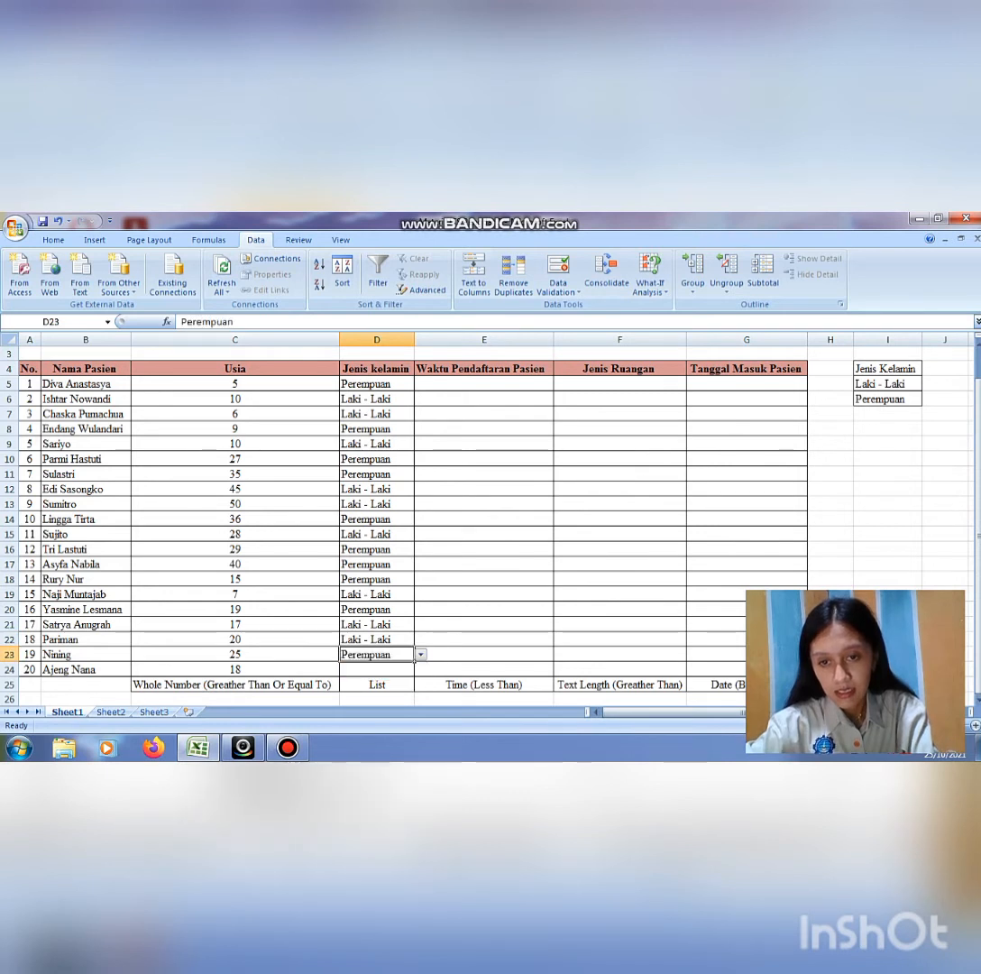
key("Return")
key("alt+Down")
key("Down")
key("Down")
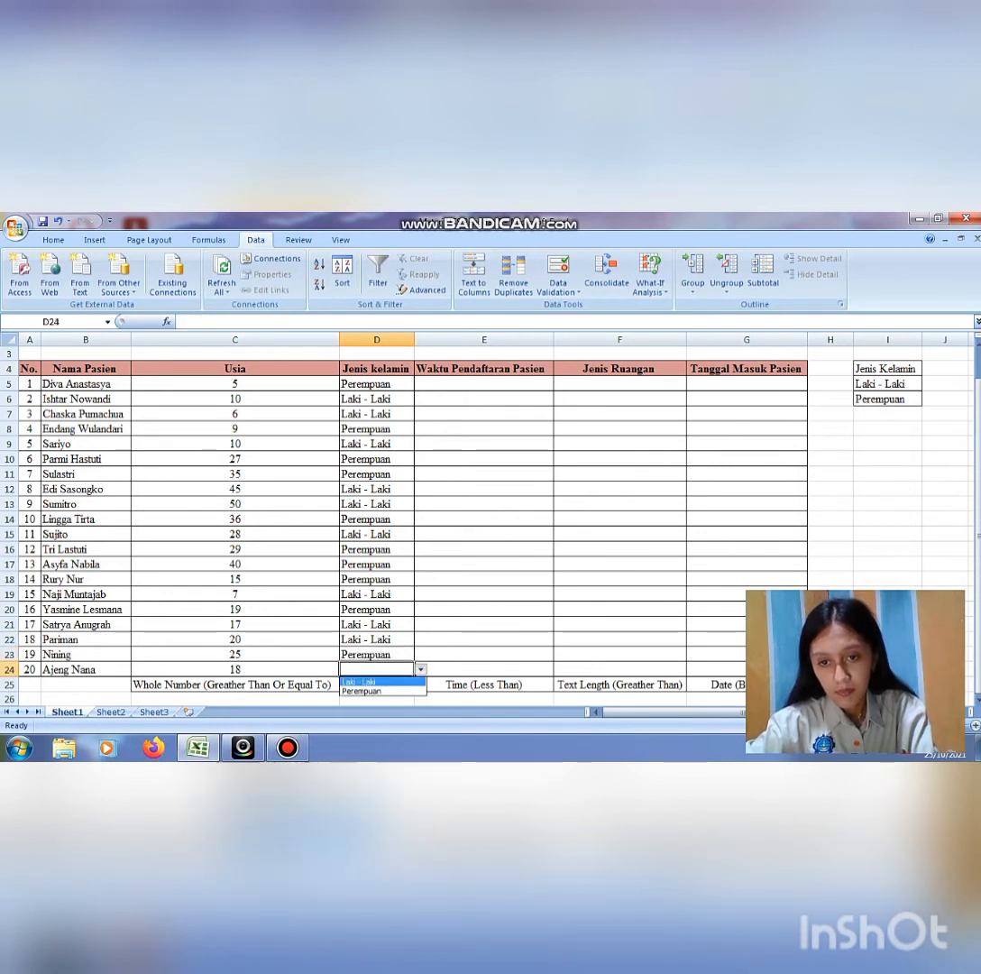
key("Return")
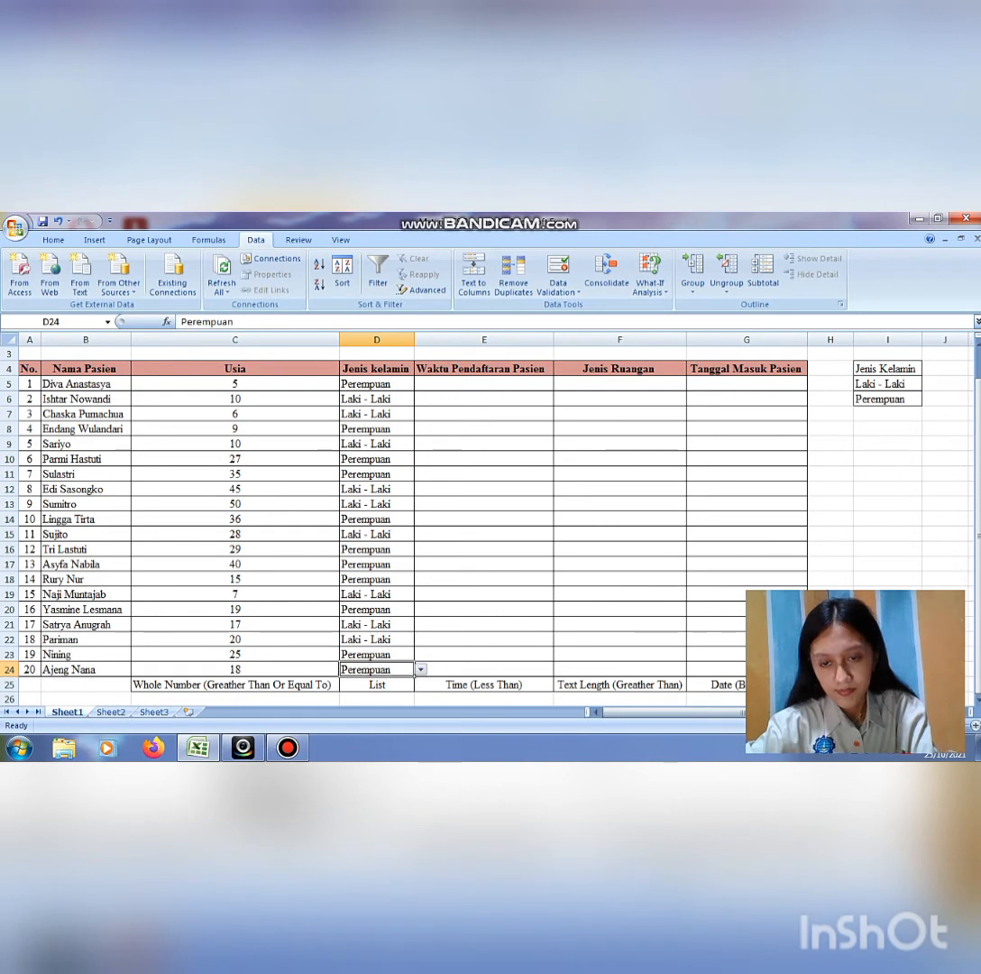
View the gender choices offered in Jenis kelamin cell D5 without changing its value.
left_click(377, 385)
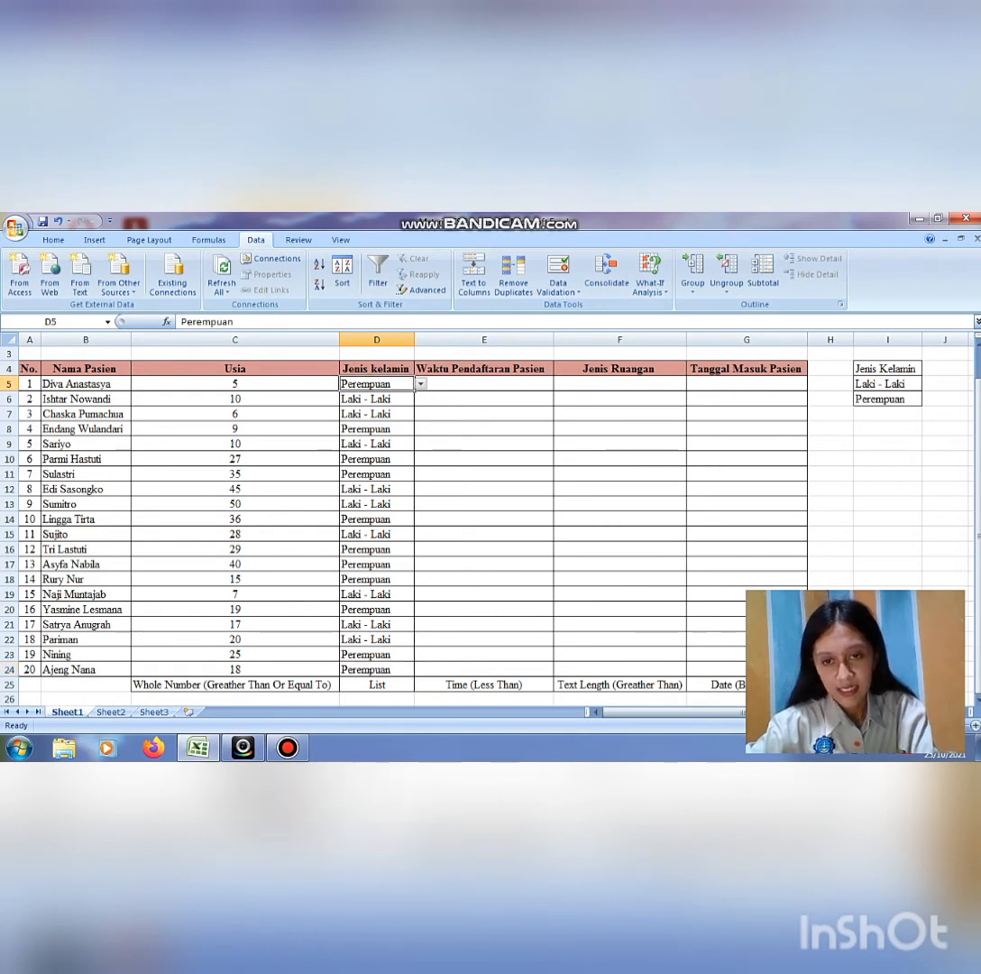
key("alt+Down")
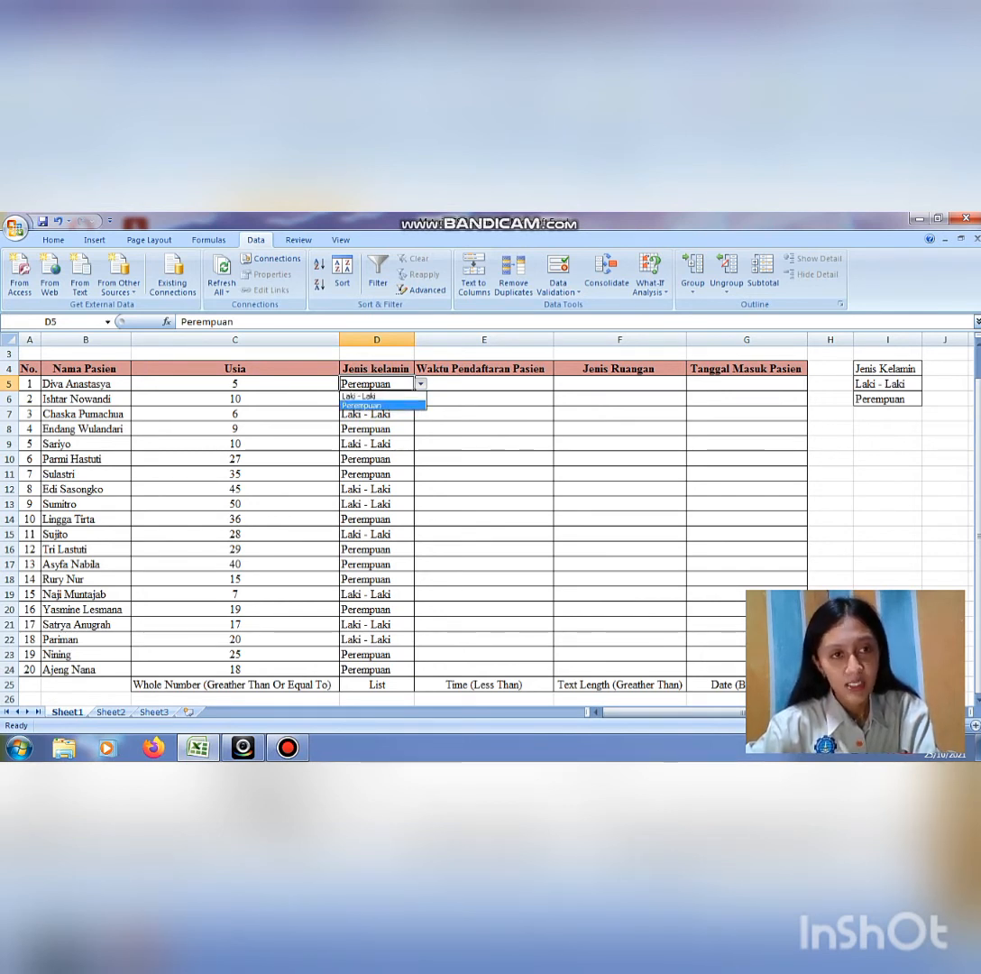
key("Escape")
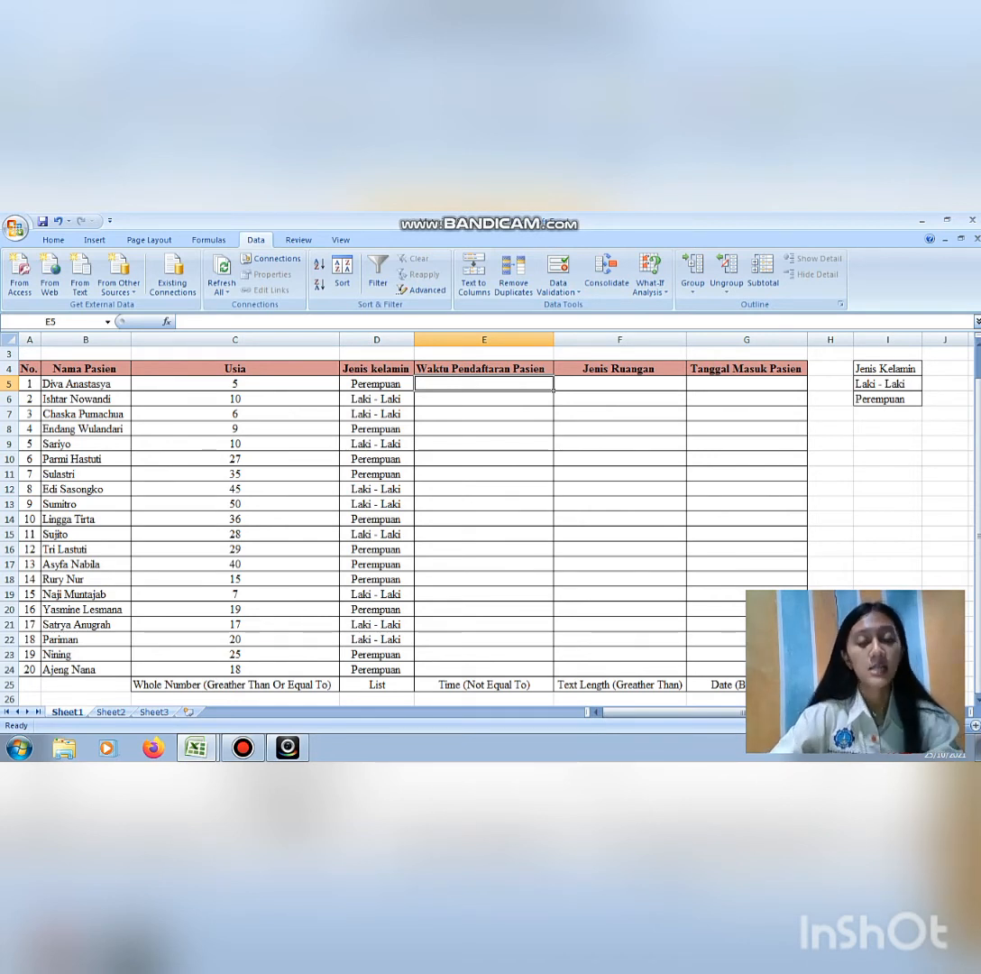
Start a data validation rule for Waktu Pendaftaran Pasien cells E5:E24 that allows only Time values.
left_click_drag(485, 384, 484, 670)
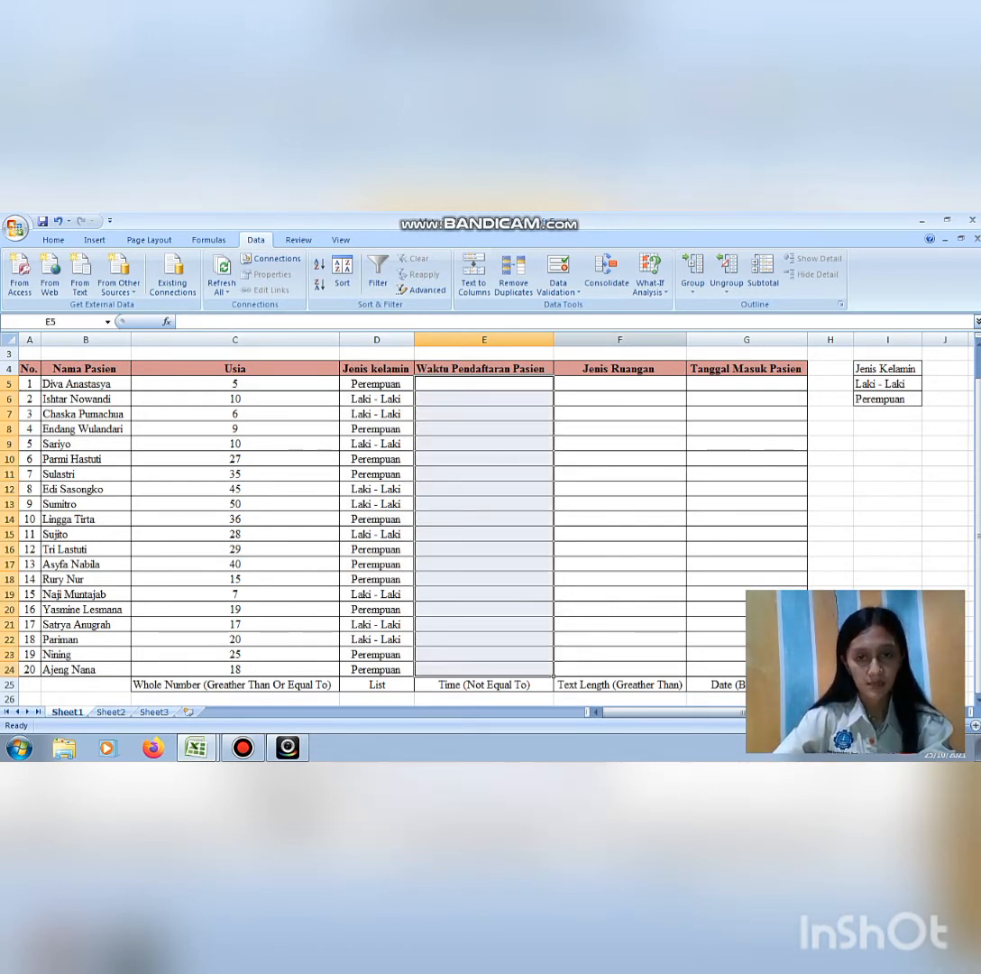
left_click(559, 287)
left_click(592, 307)
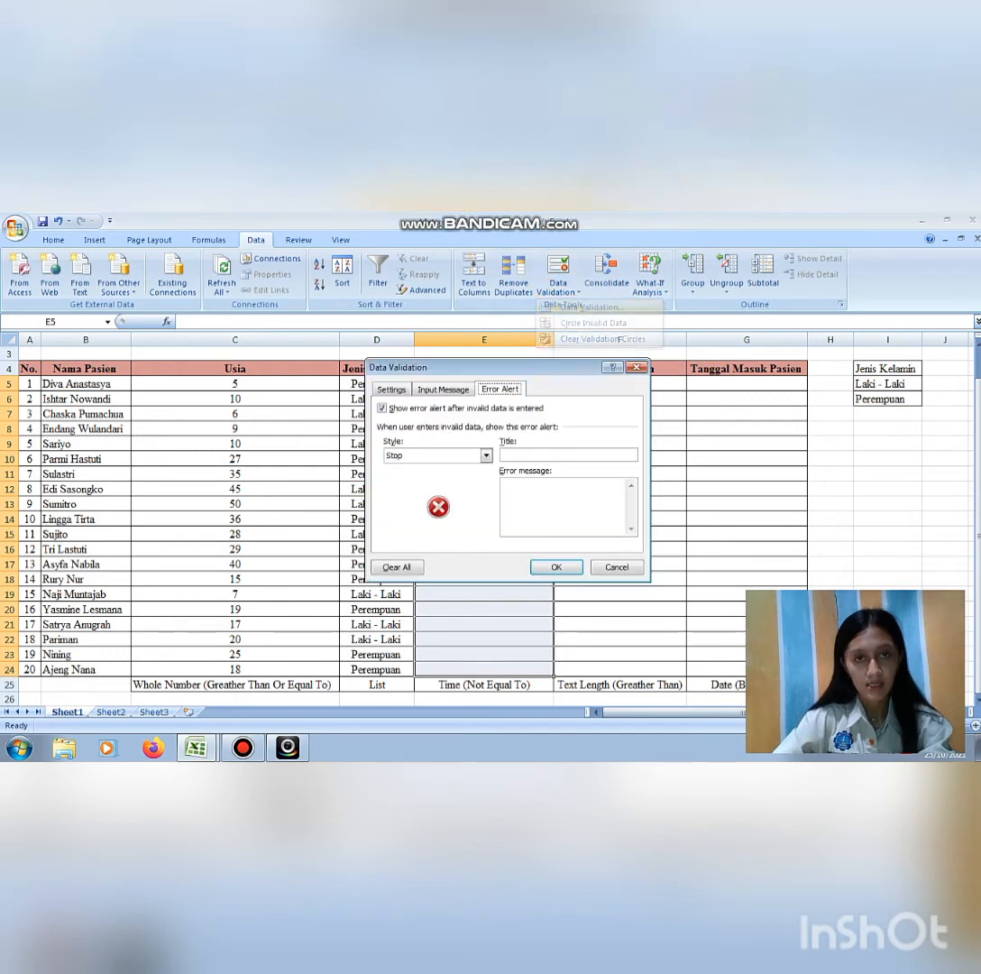
left_click(391, 390)
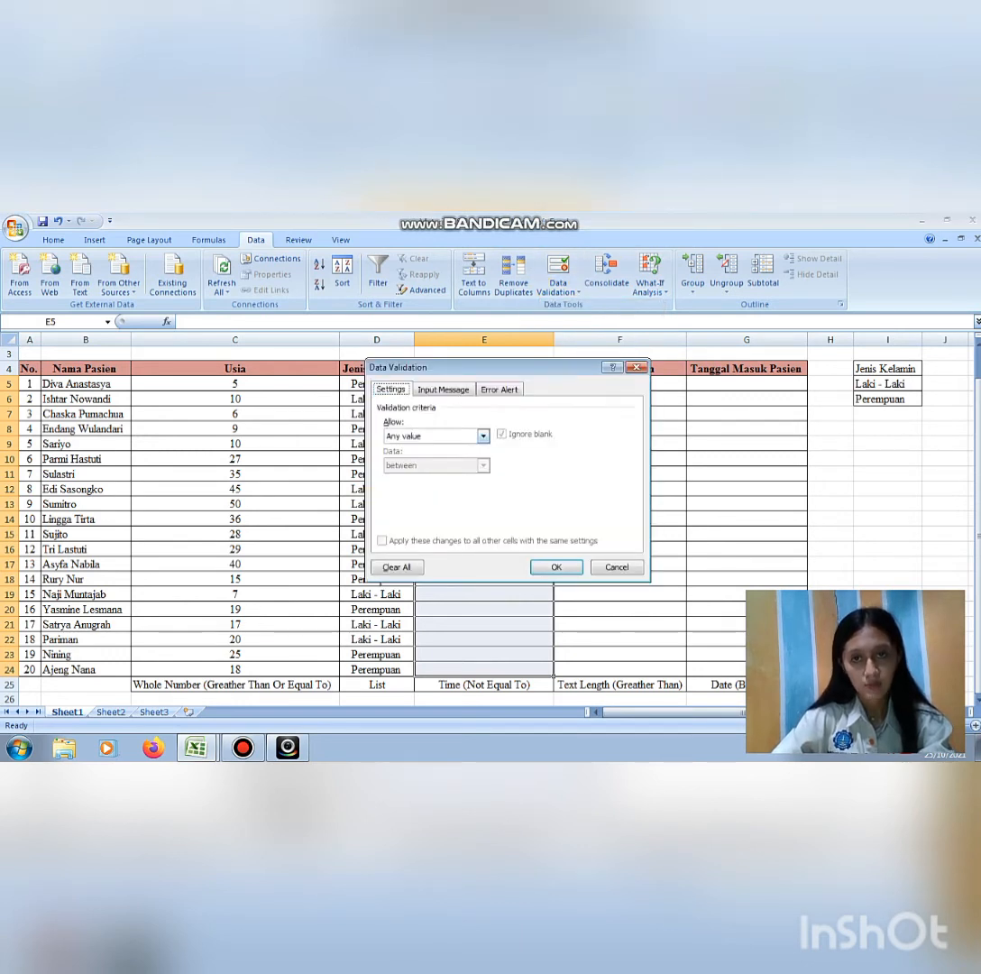
left_click(483, 435)
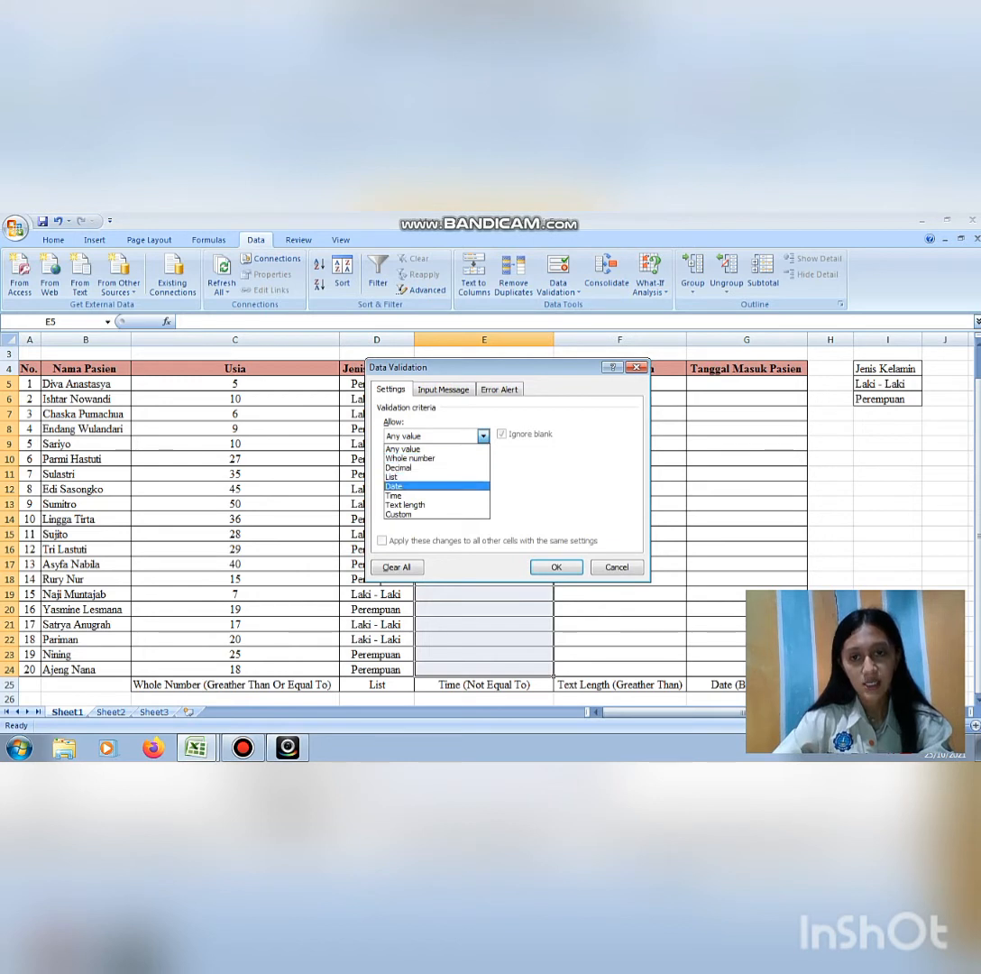
left_click(397, 496)
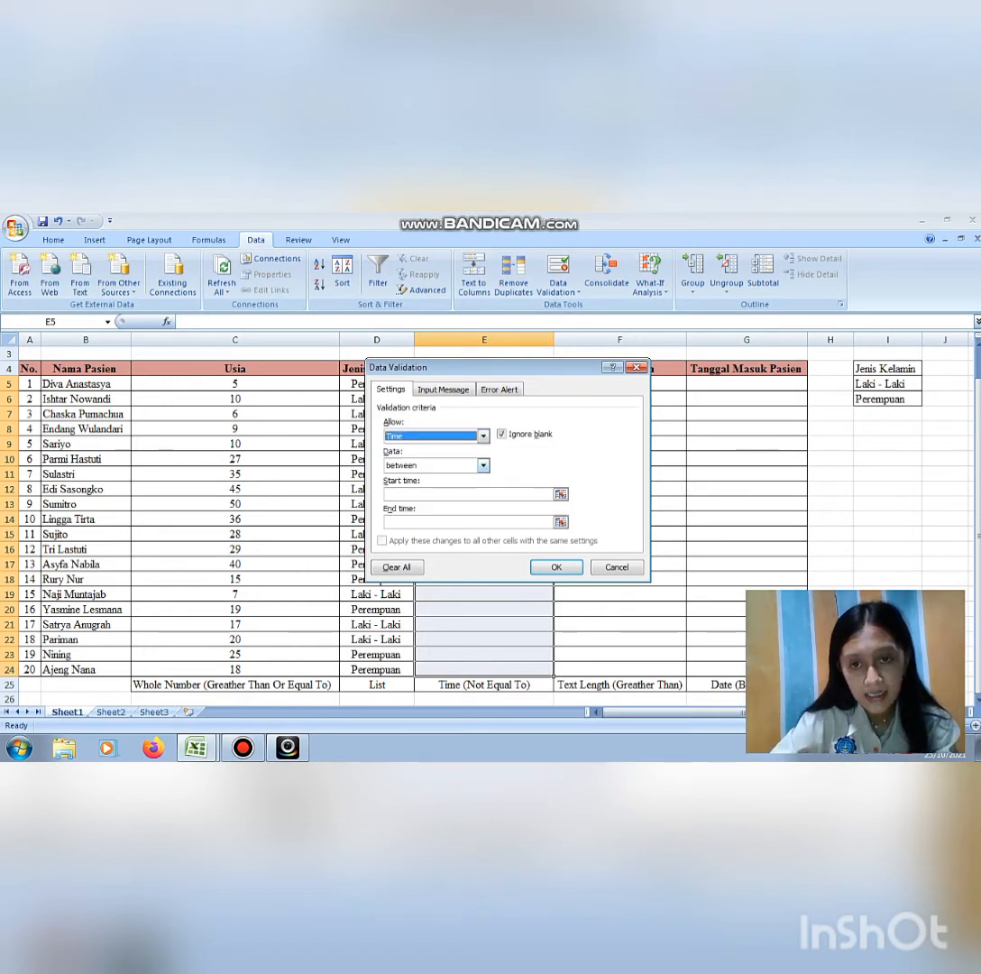
Set the time rule's condition to not equal to 00:00.
left_click(483, 465)
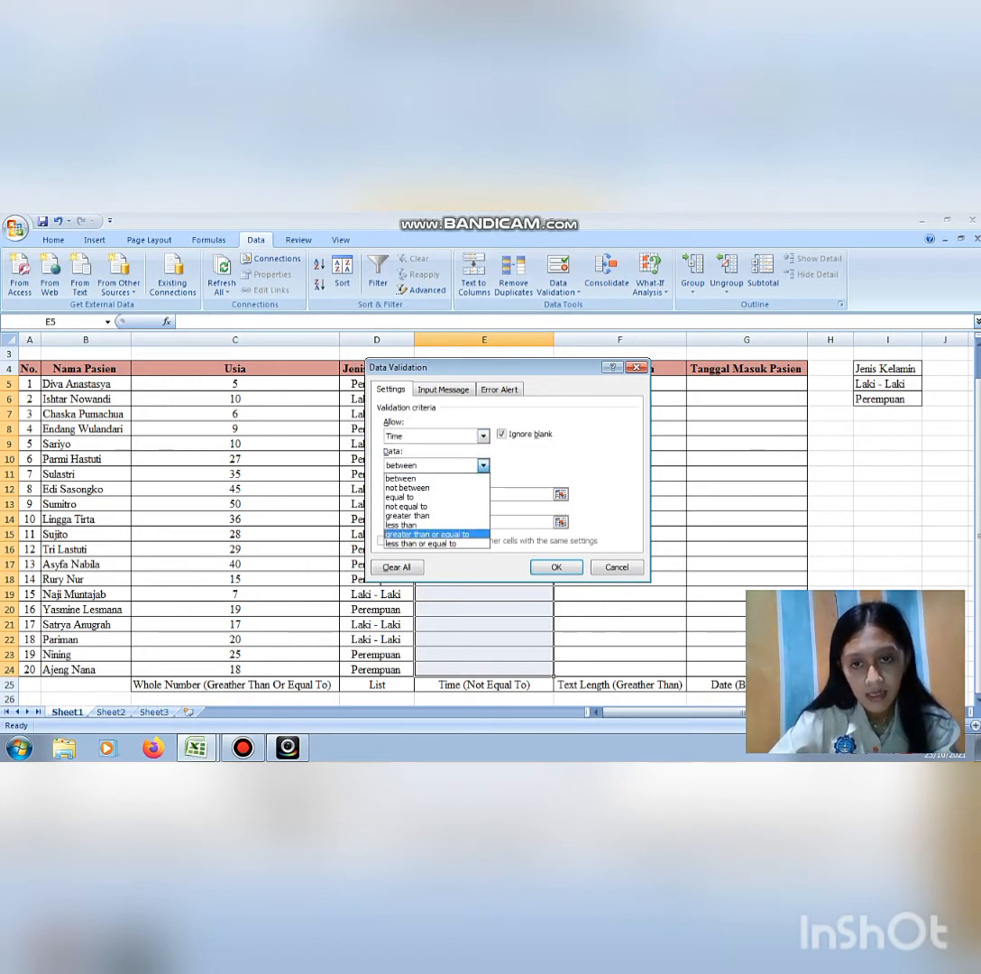
left_click(410, 506)
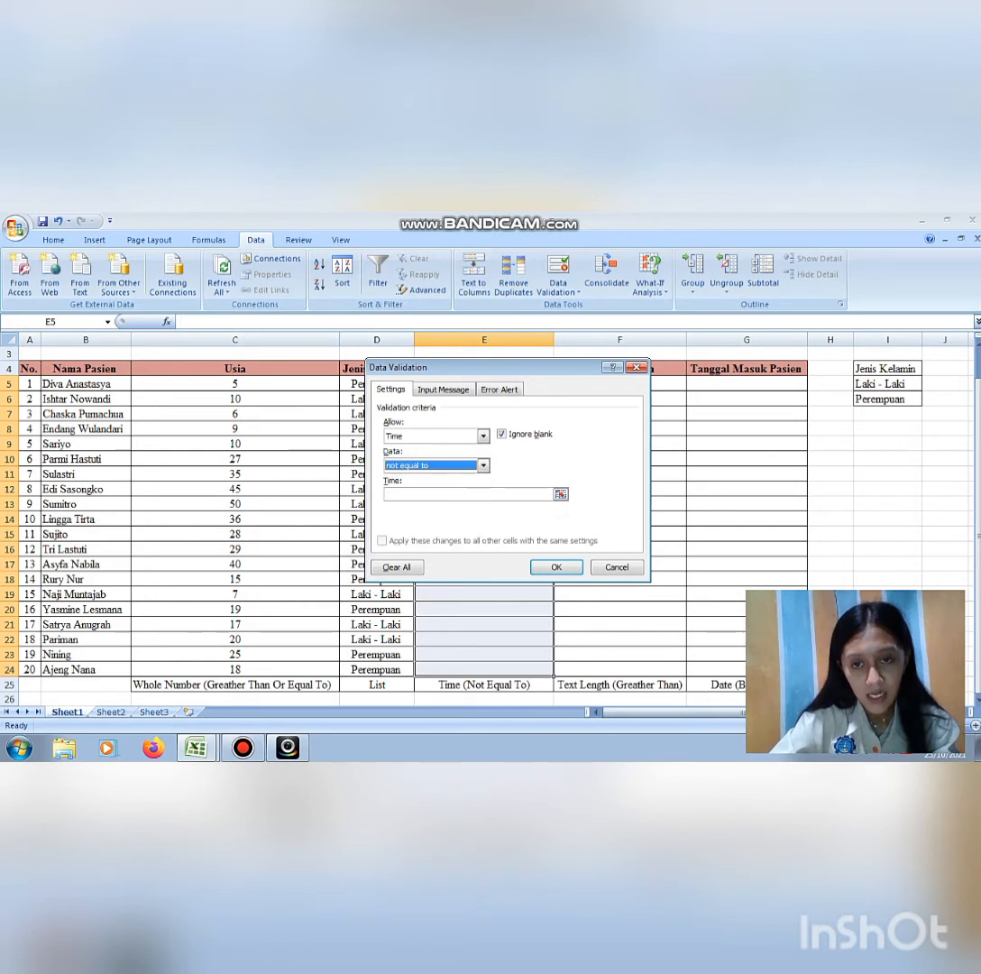
left_click(419, 494)
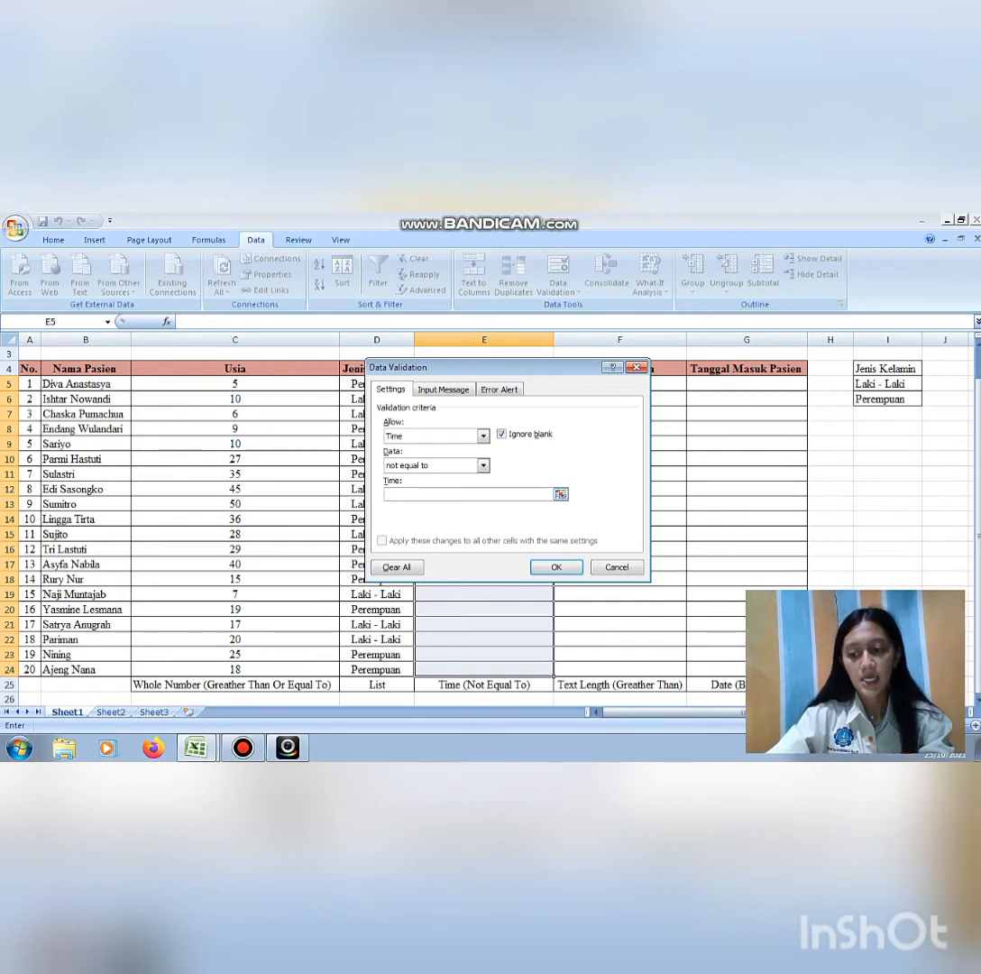
type("00")
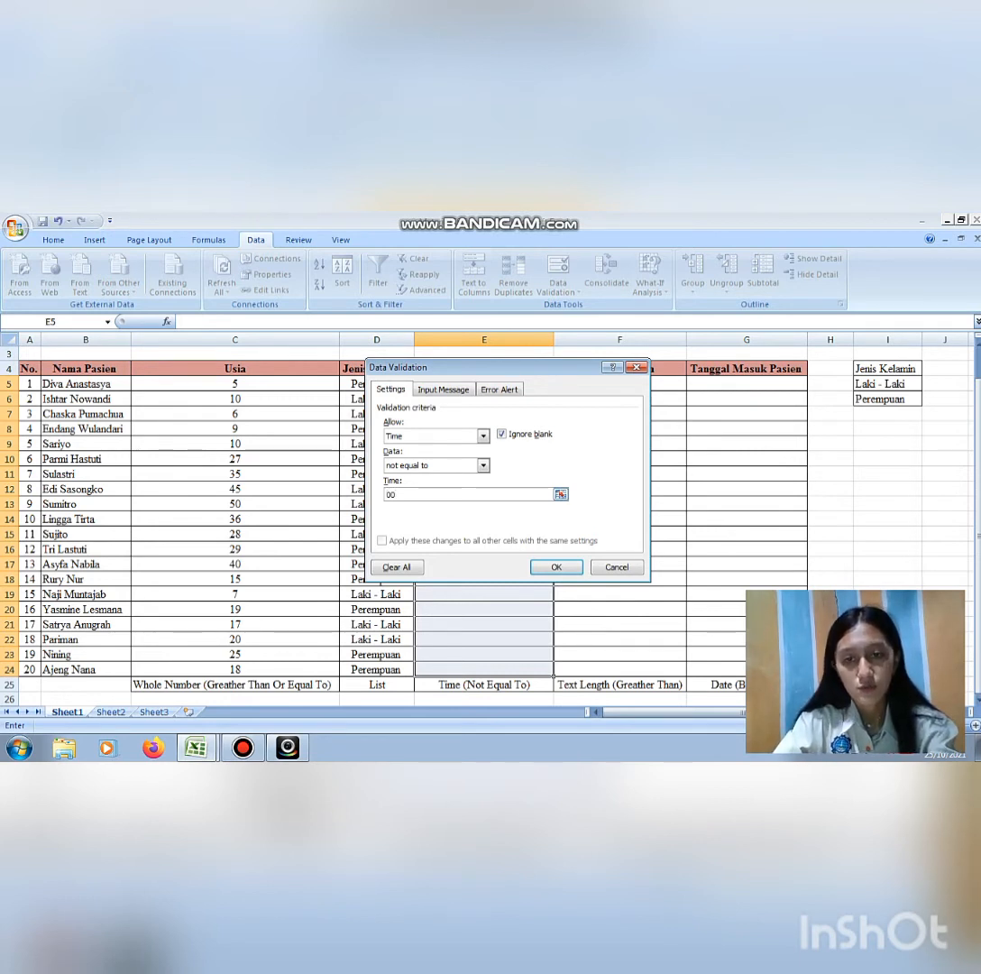
type(":00")
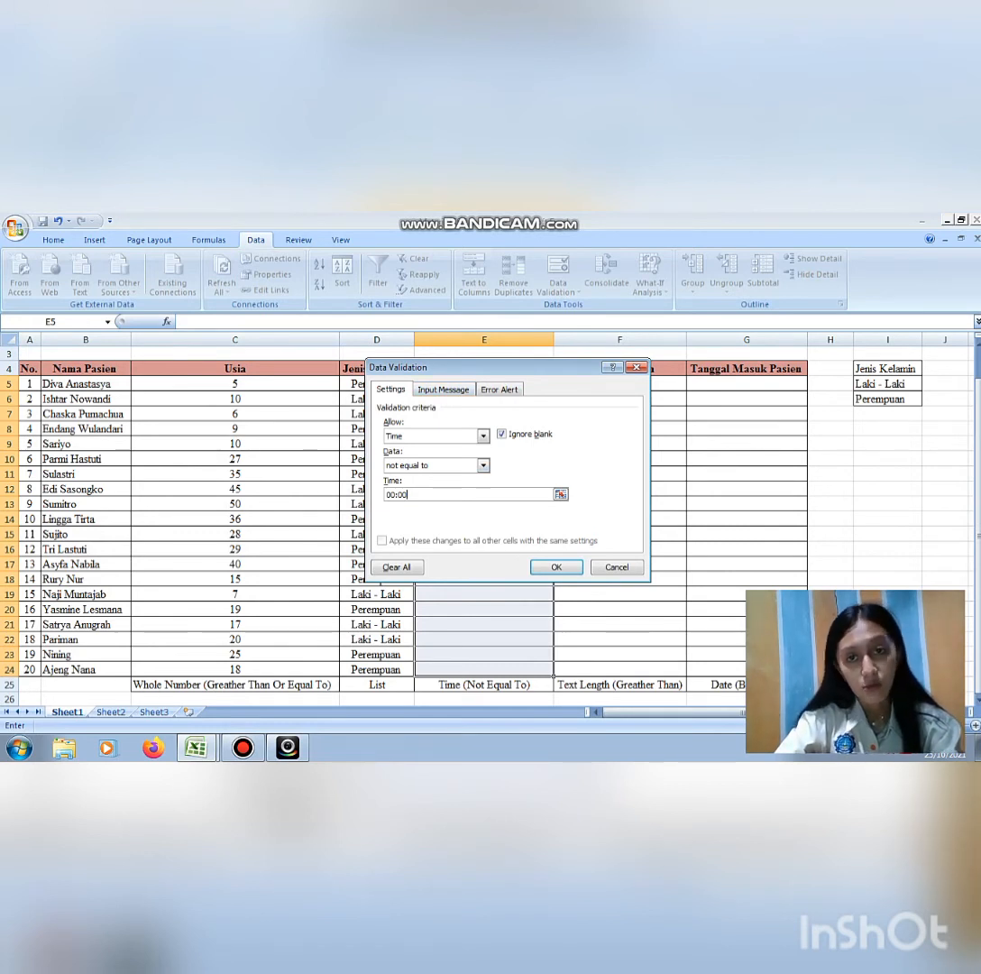
Give the validation's input message the title "Waktu Pendaftaran Pasien".
left_click(443, 390)
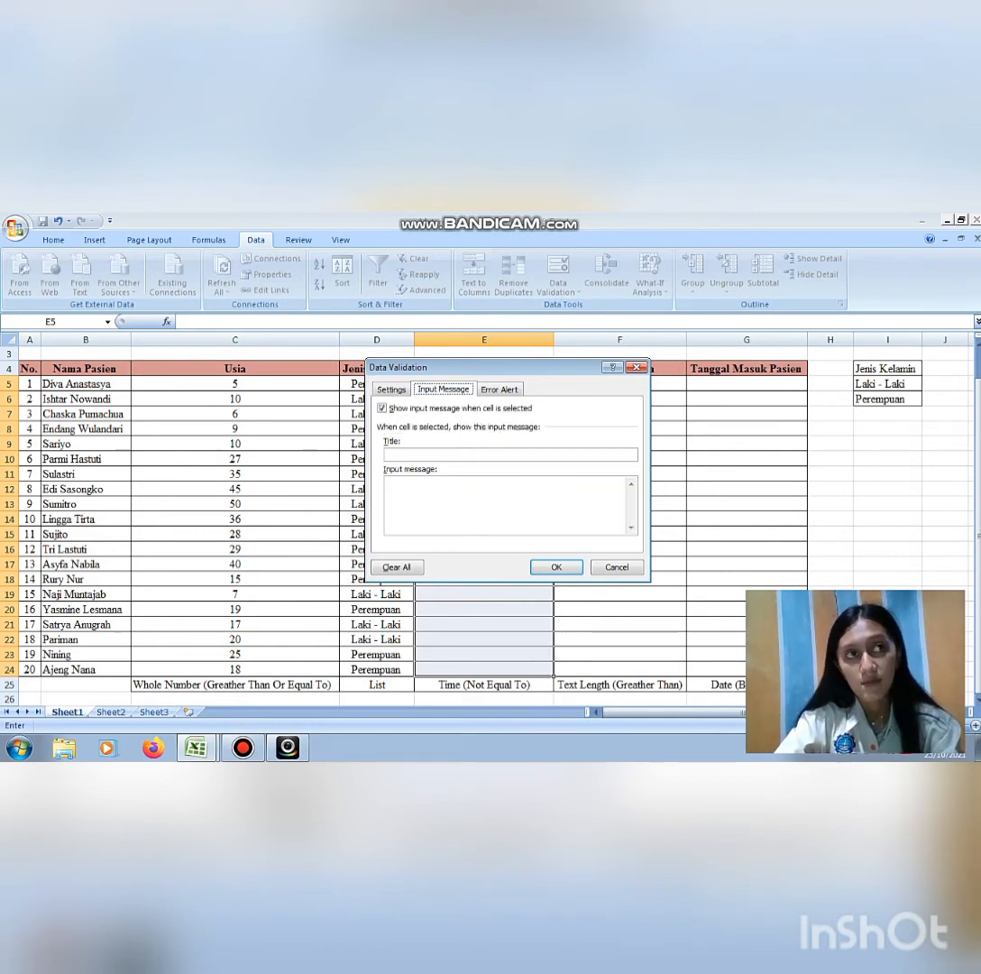
left_click(487, 455)
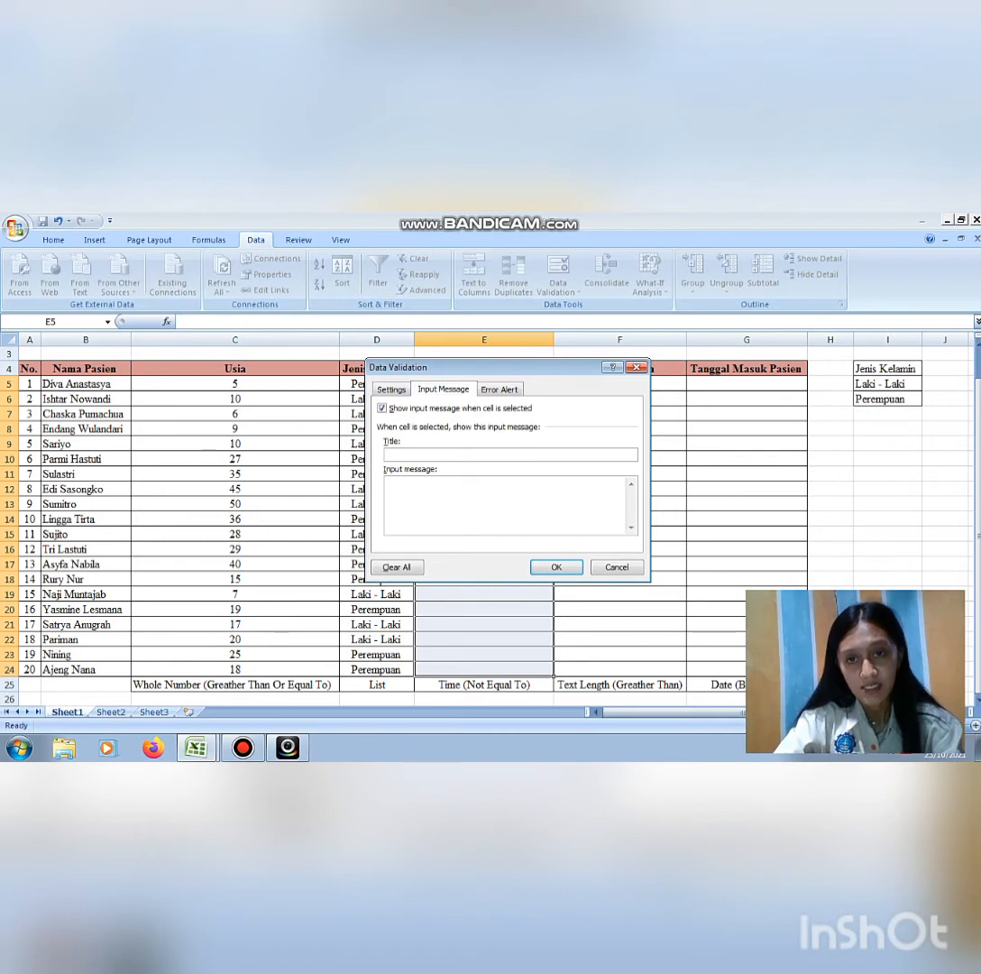
type("Wak")
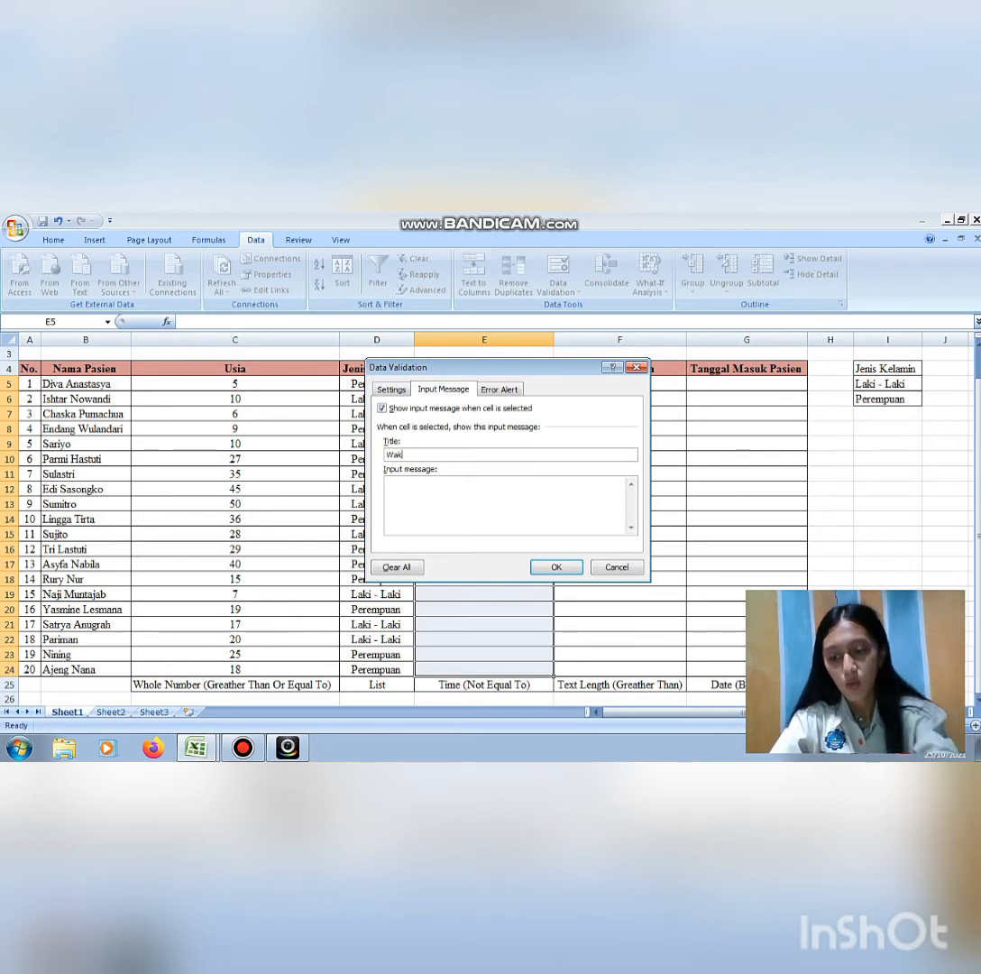
type("tu Pend")
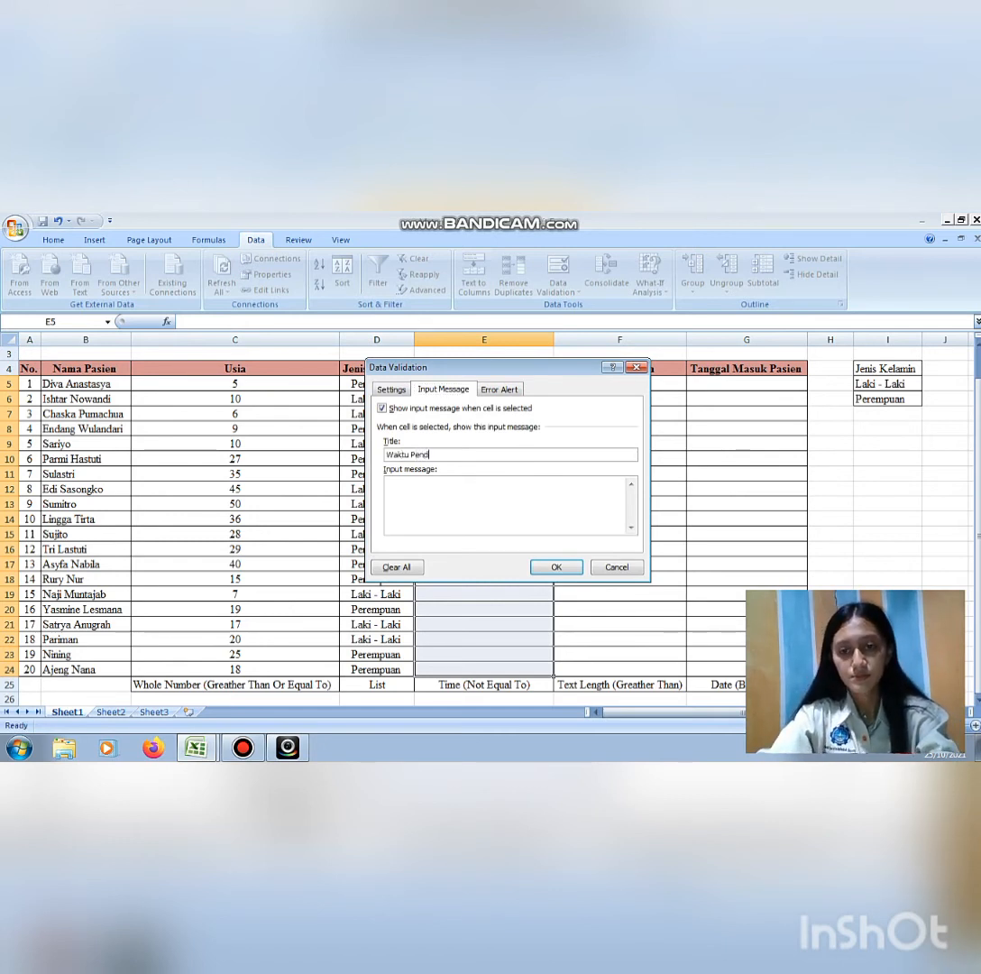
type("aftaran Pasie")
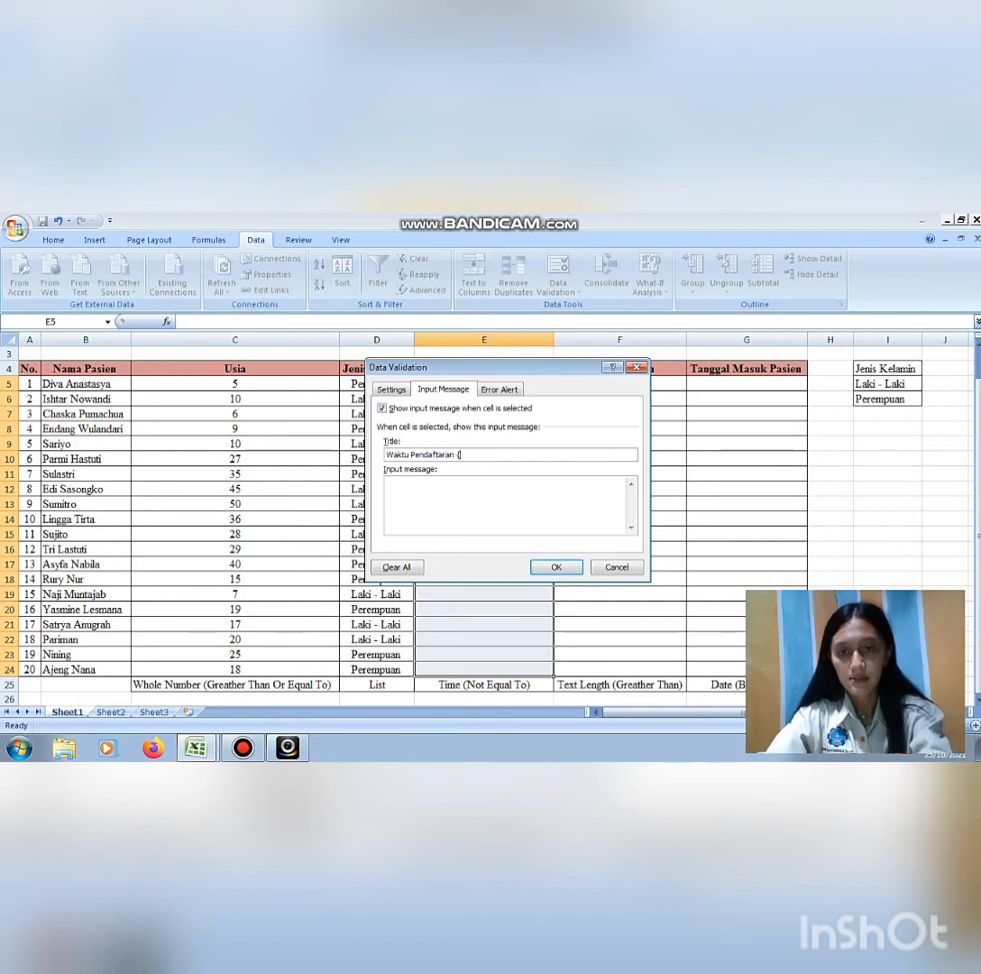
type("n")
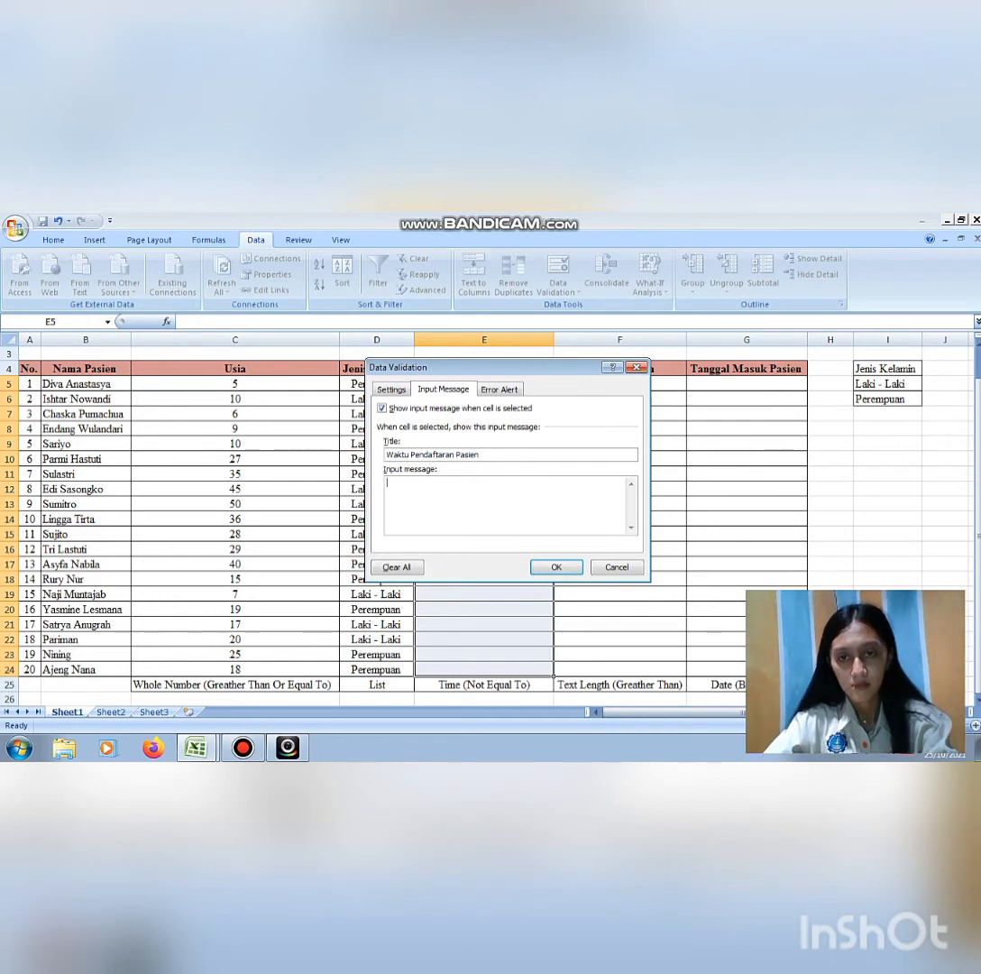
Enter the input message text "Data hannya bisa diisi dengan waktu yang tidak setara dengan 00:00".
type("Data")
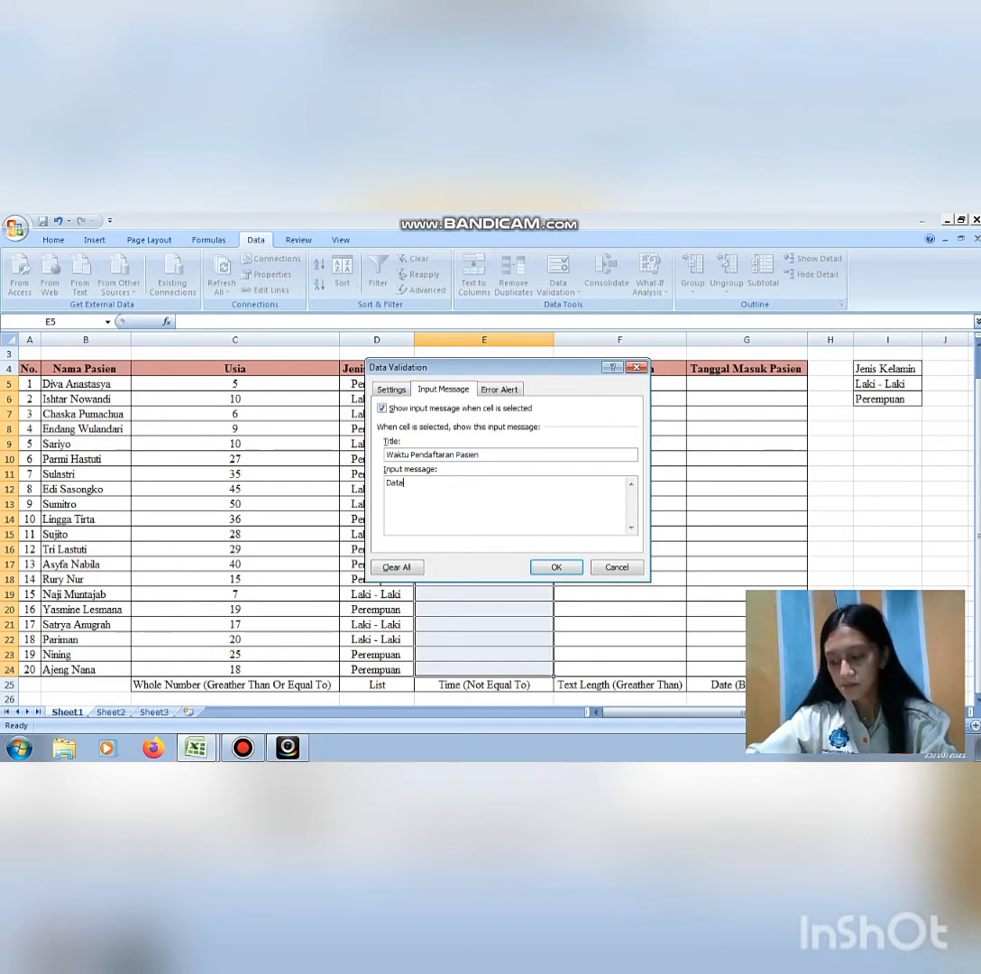
type(" hannya bisa ")
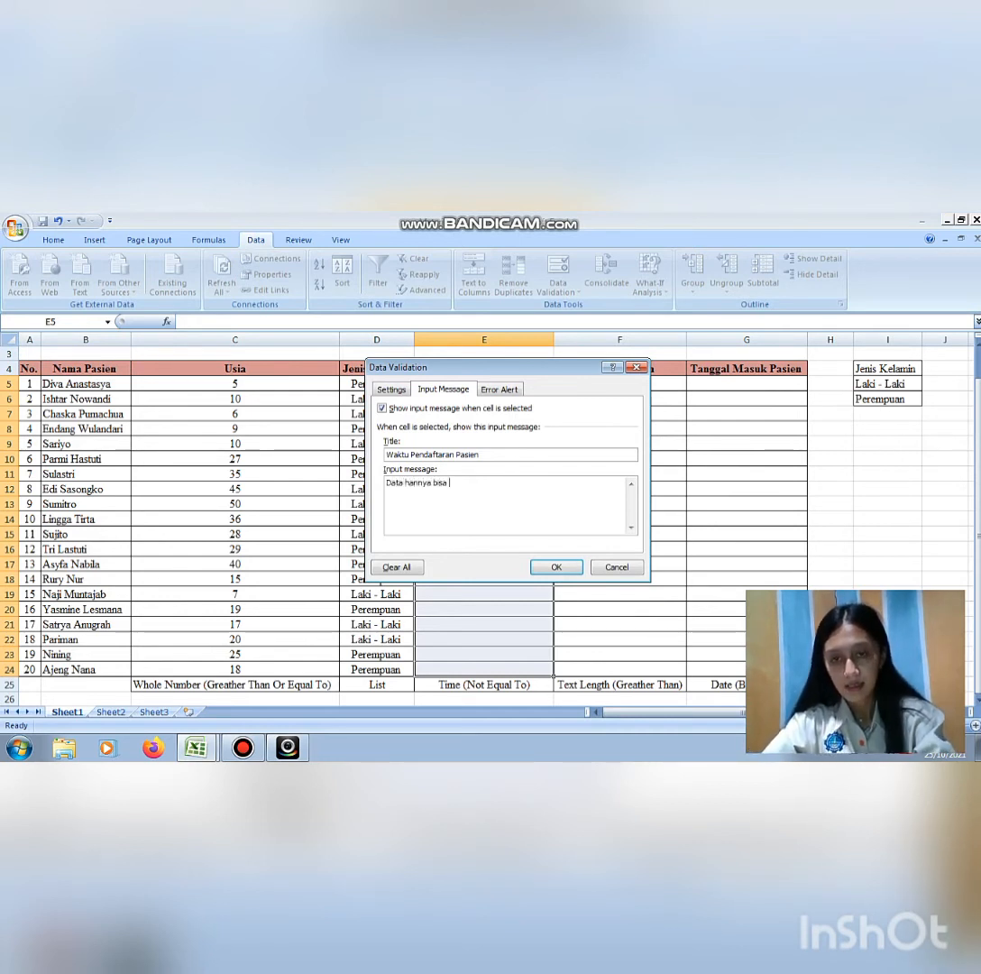
type("disi denga")
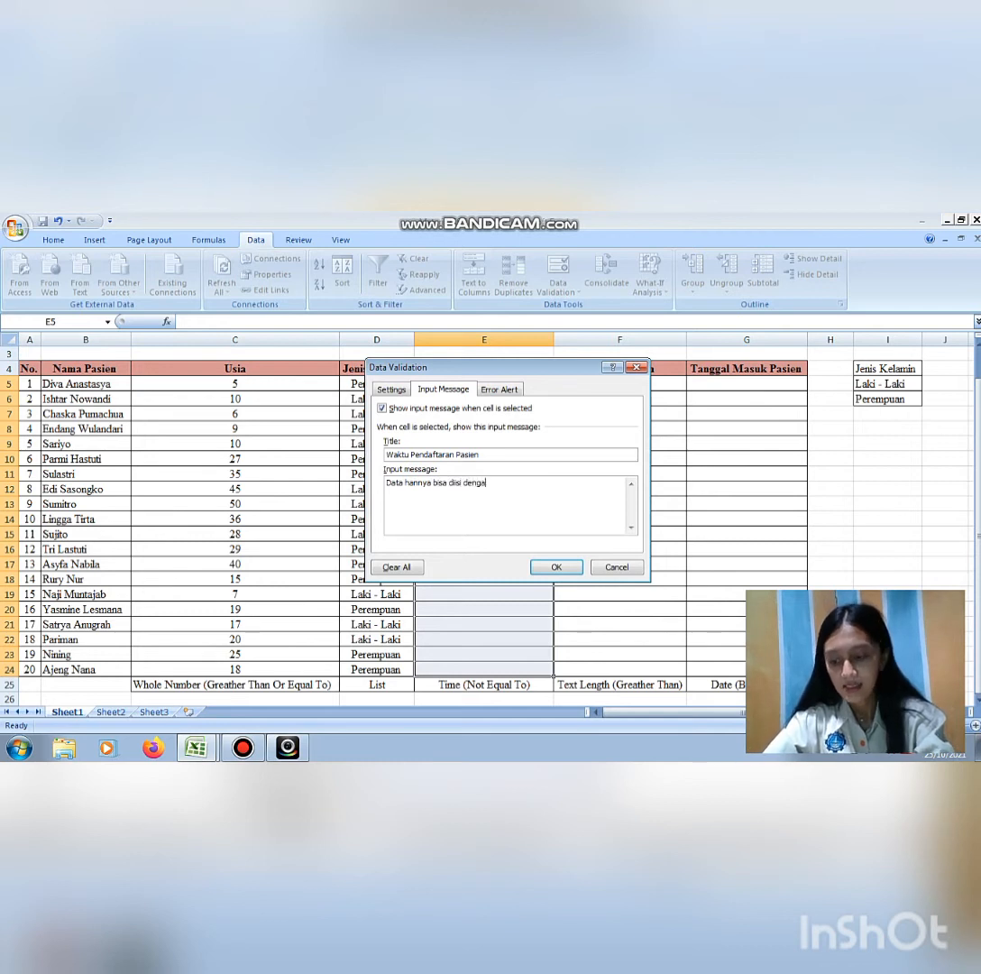
type("n waktu ")
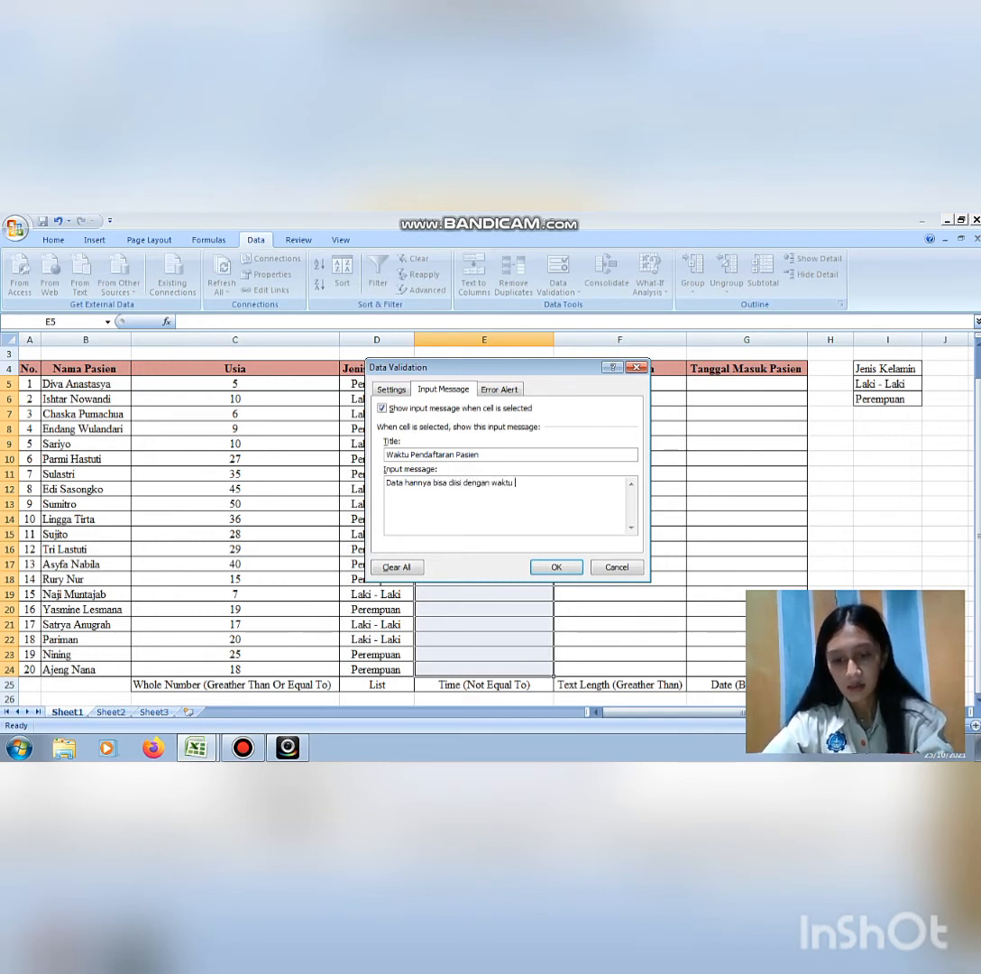
type("yang tidak ")
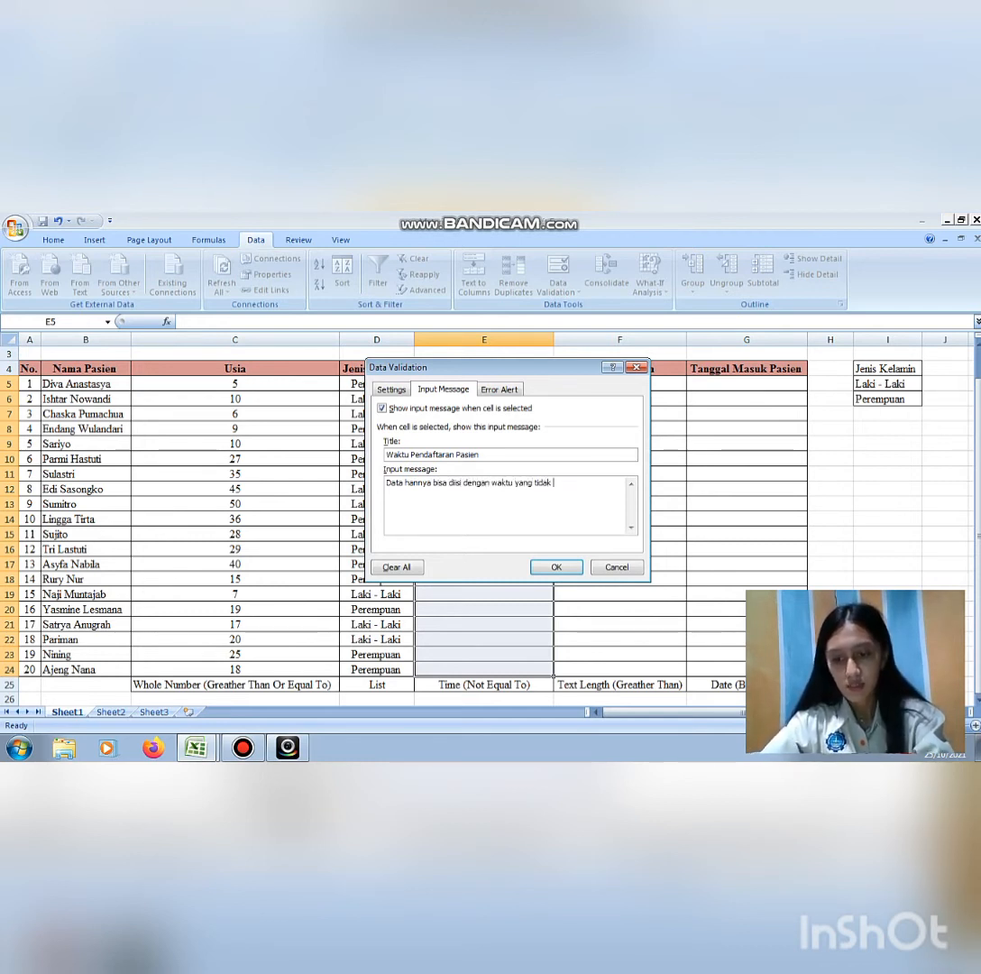
type("setara dengan 0")
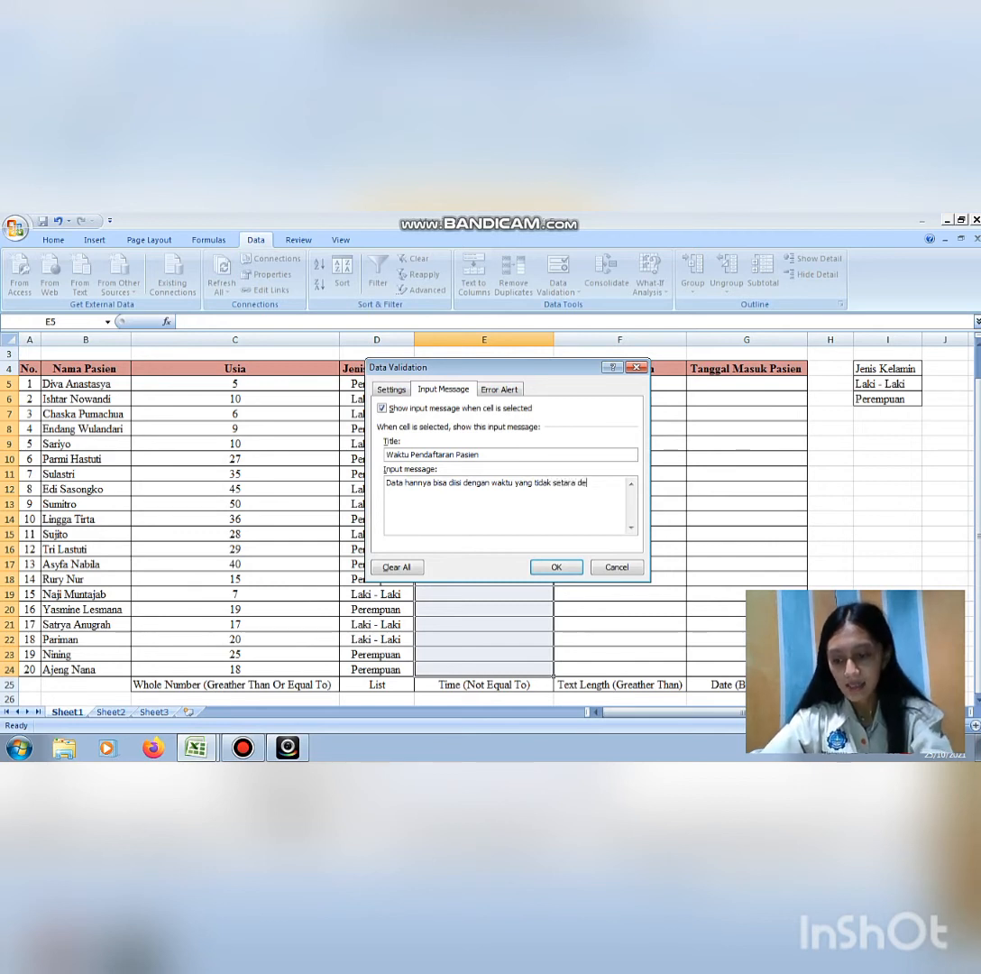
type("0")
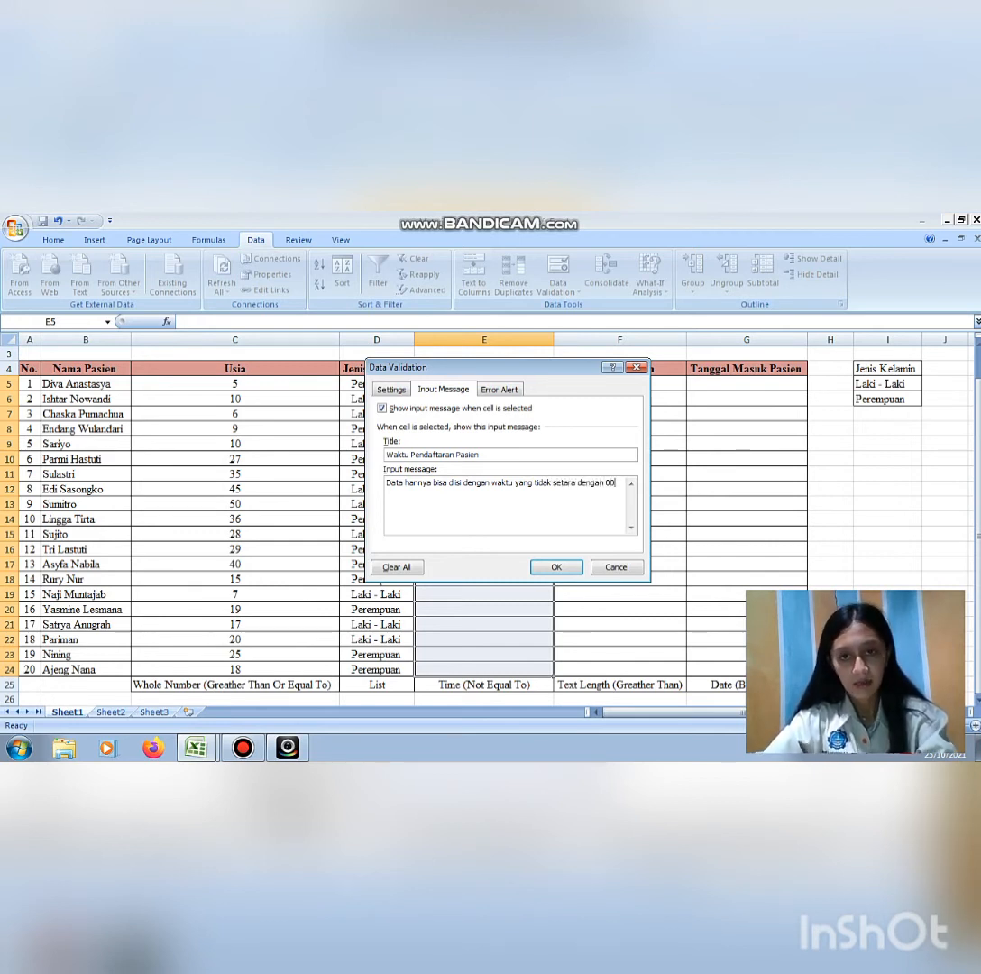
type(":00")
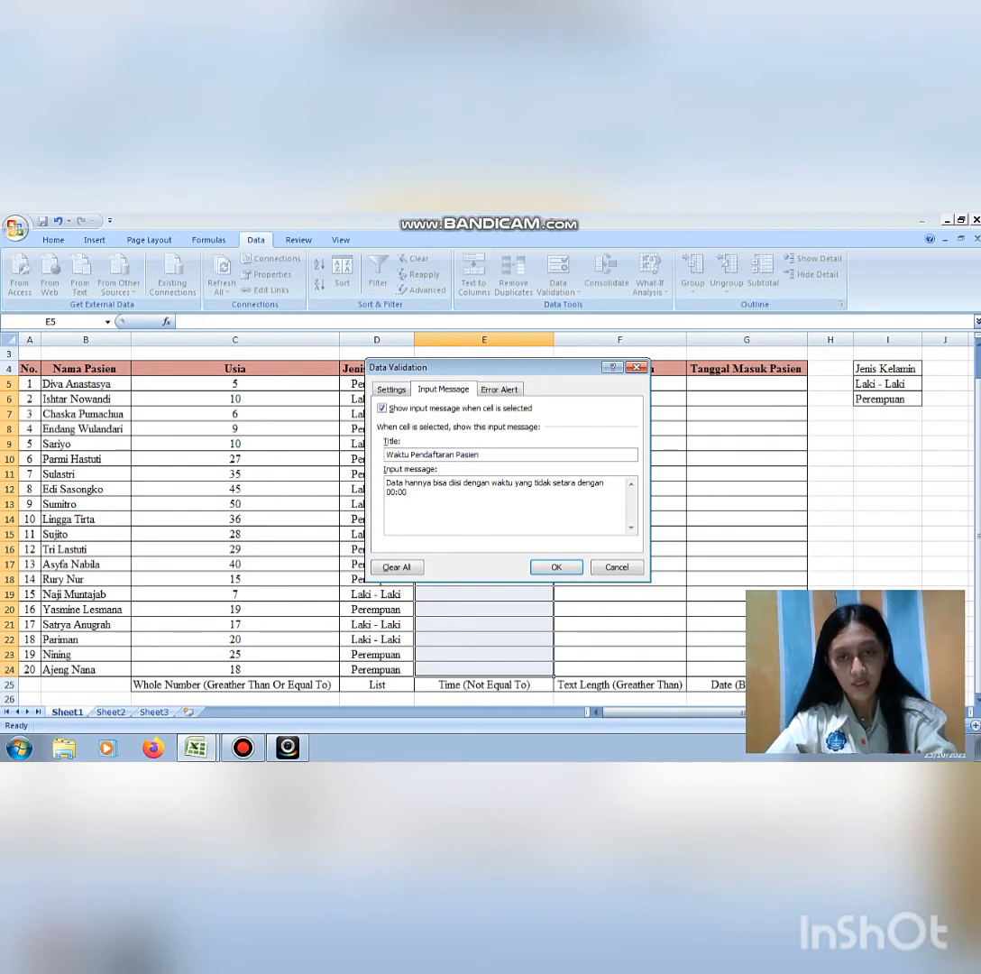
Set the validation's error alert to the Information style with the title "Data tidak sesuai".
left_click(499, 389)
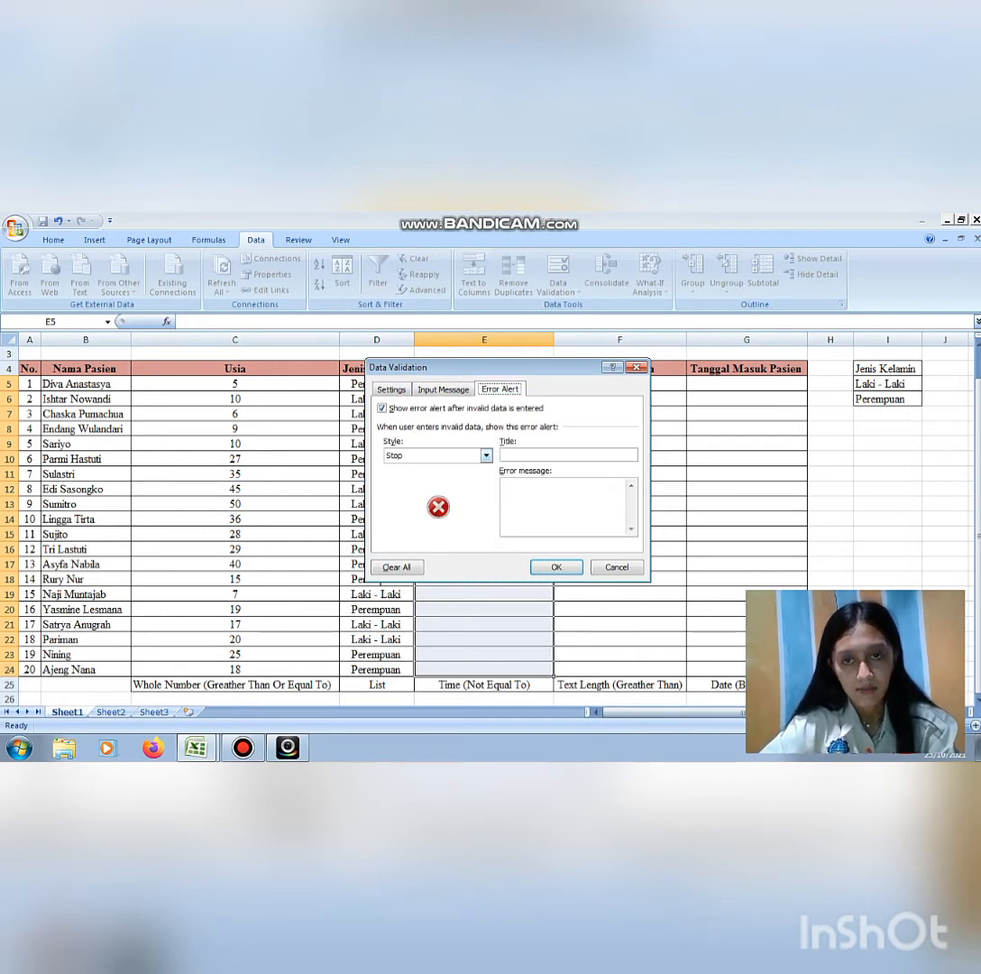
left_click(486, 455)
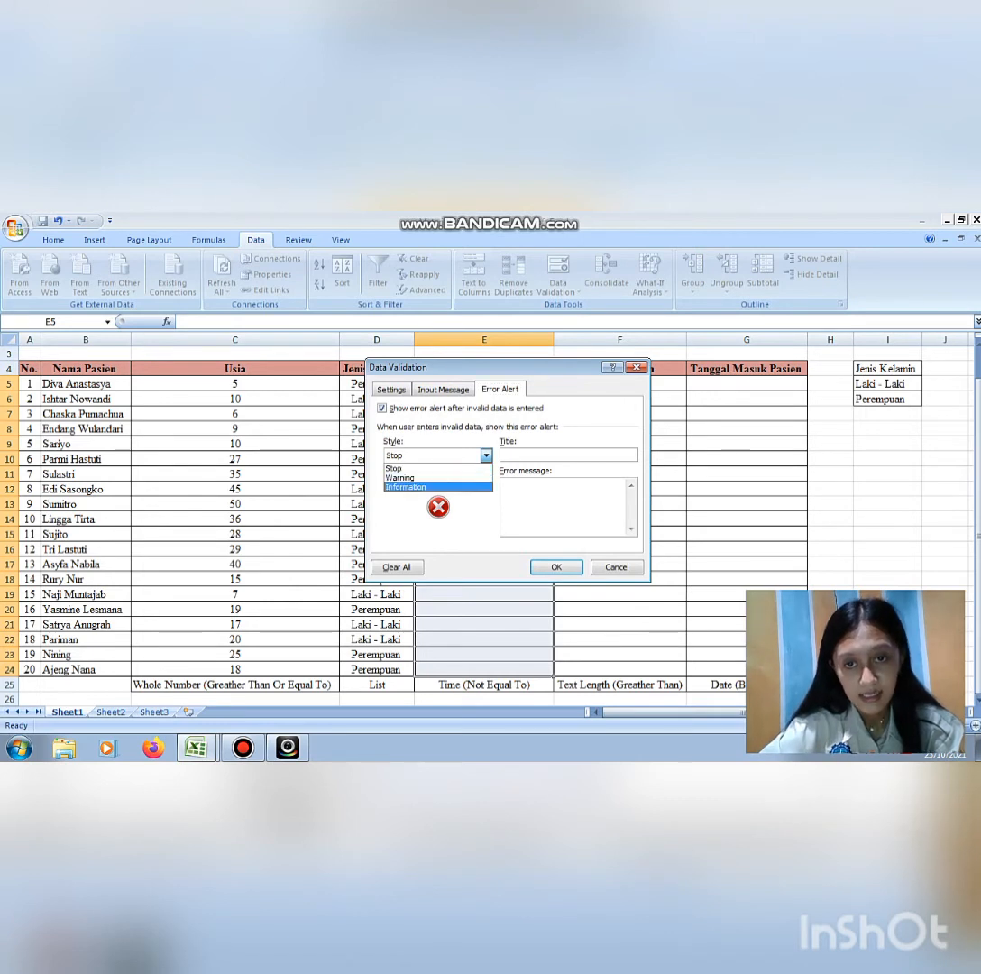
left_click(432, 488)
left_click(568, 456)
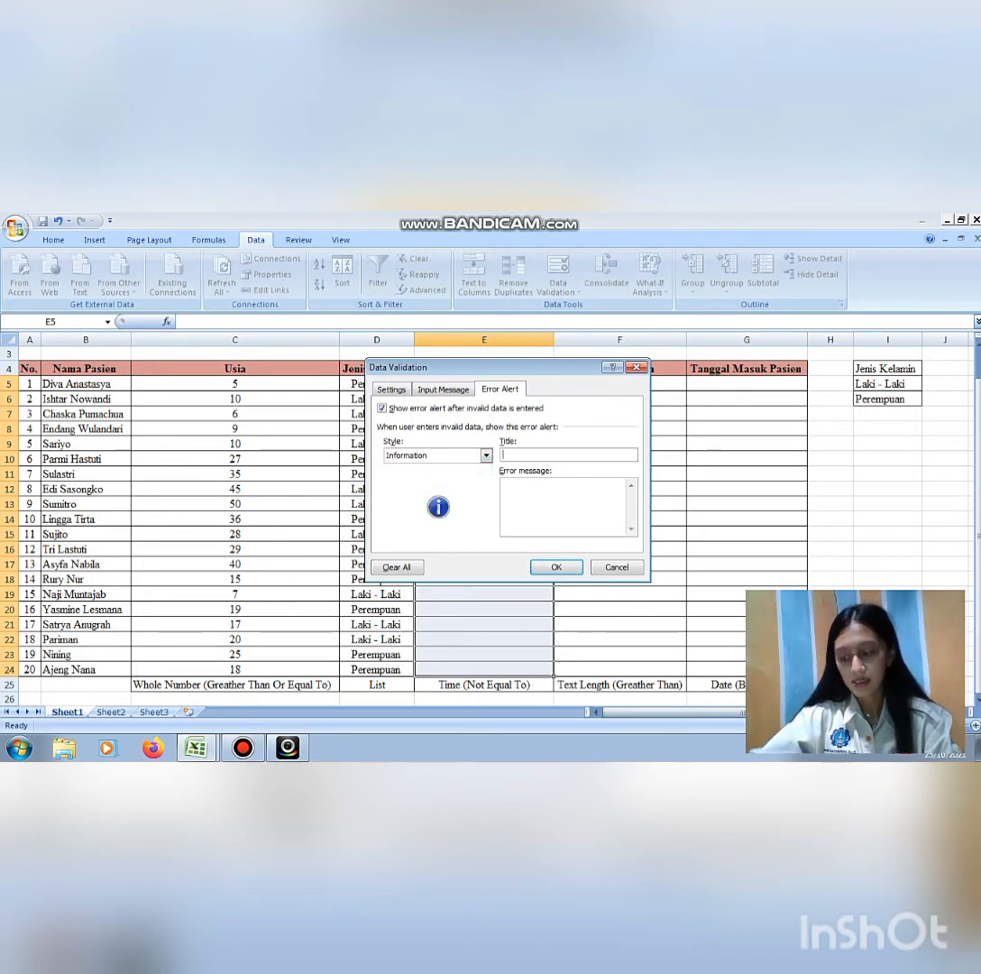
type("Data ")
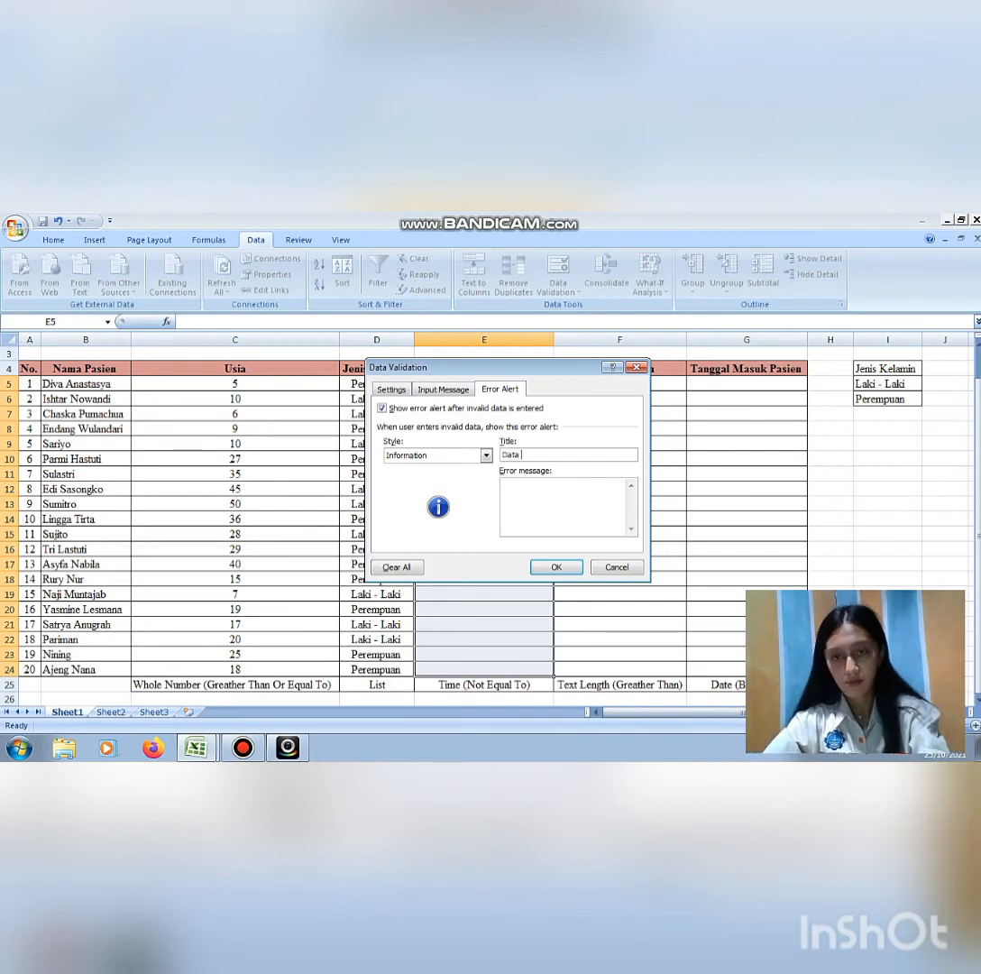
type("tida")
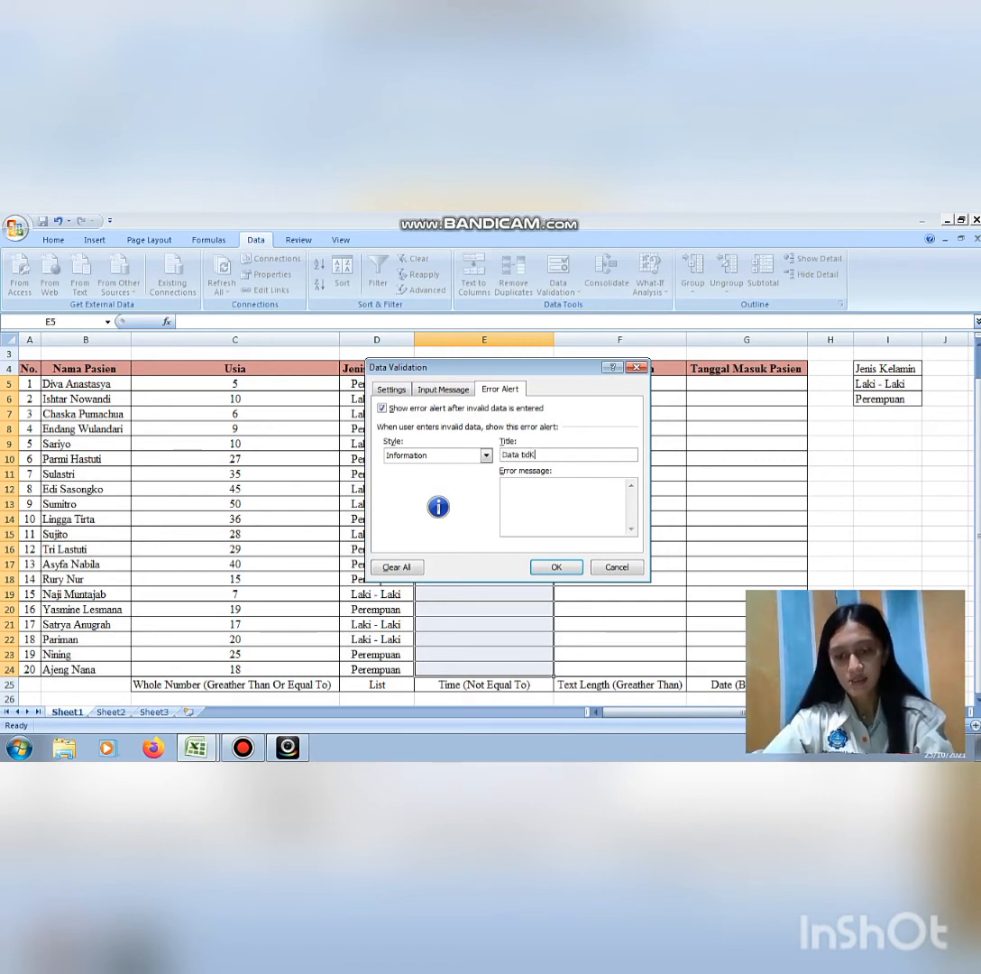
type("k sesuai")
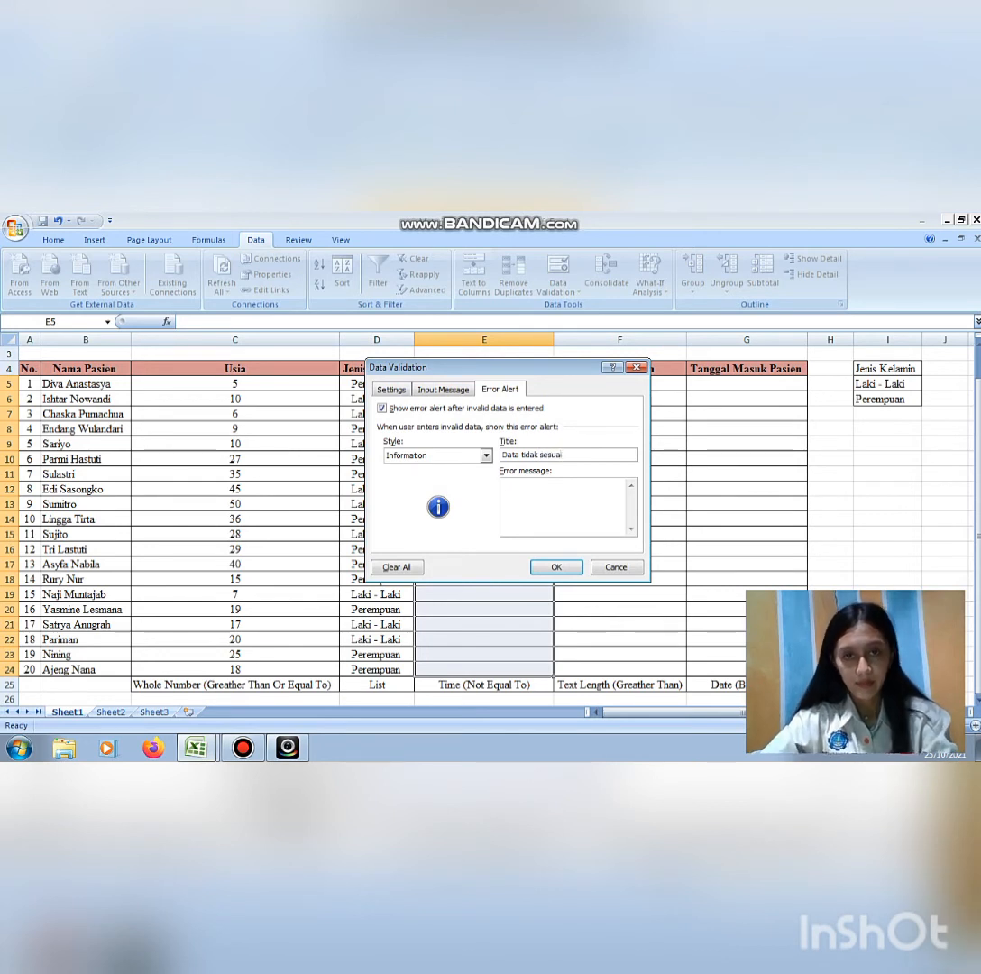
Enter the error message "Data yang di masukkan tidak sesuai" and apply the time validation rule to the column.
key("Tab")
type("d")
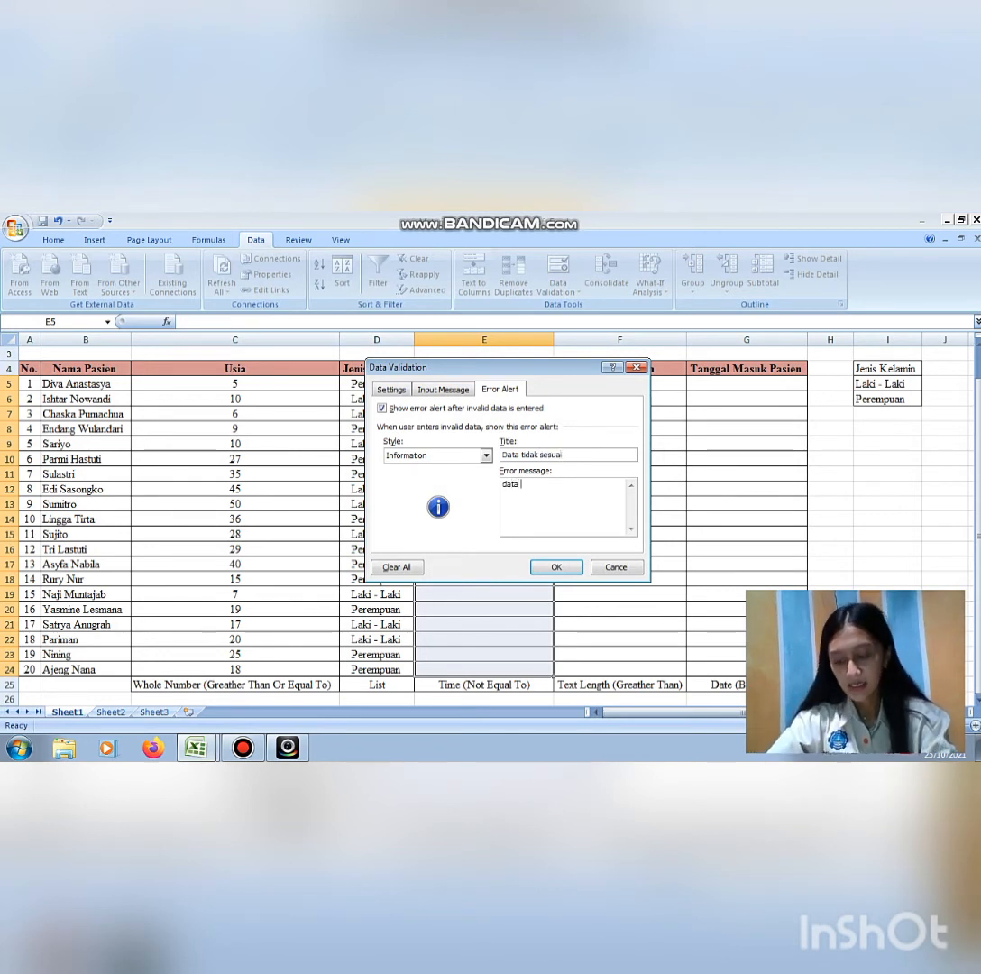
type("ata yang")
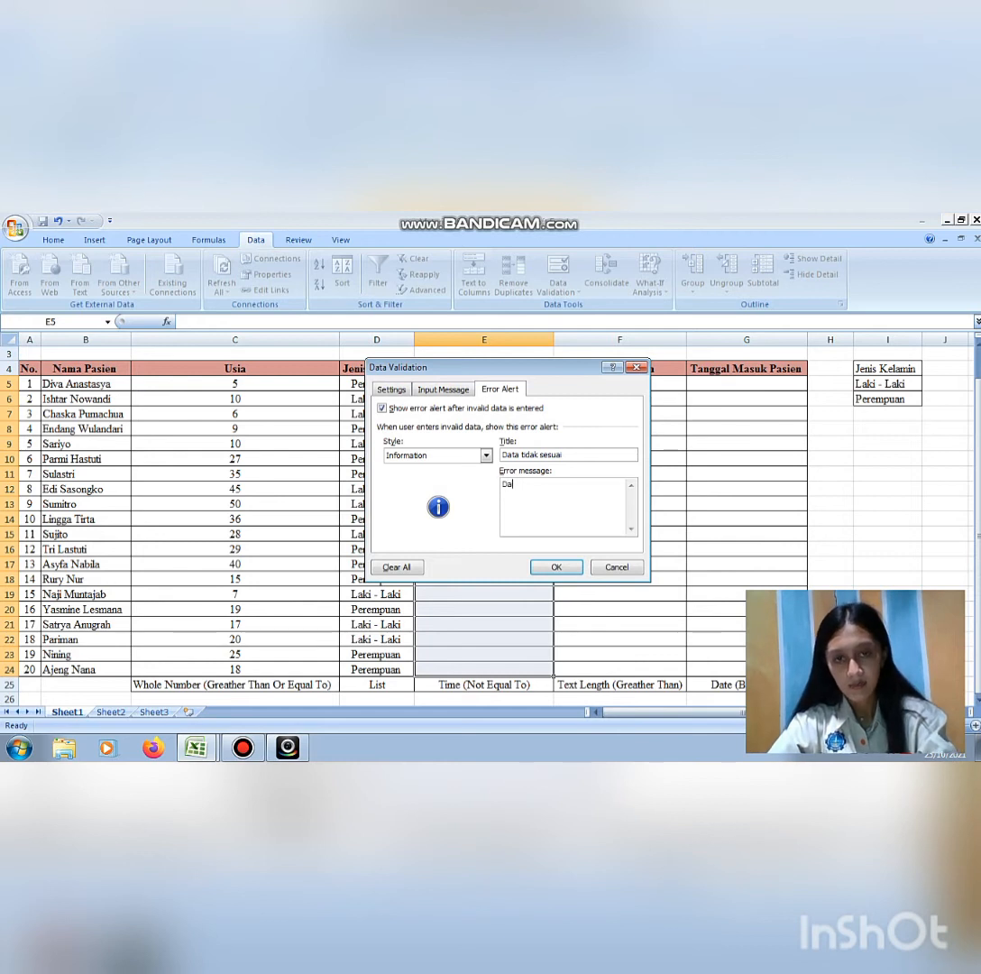
type(" di ma")
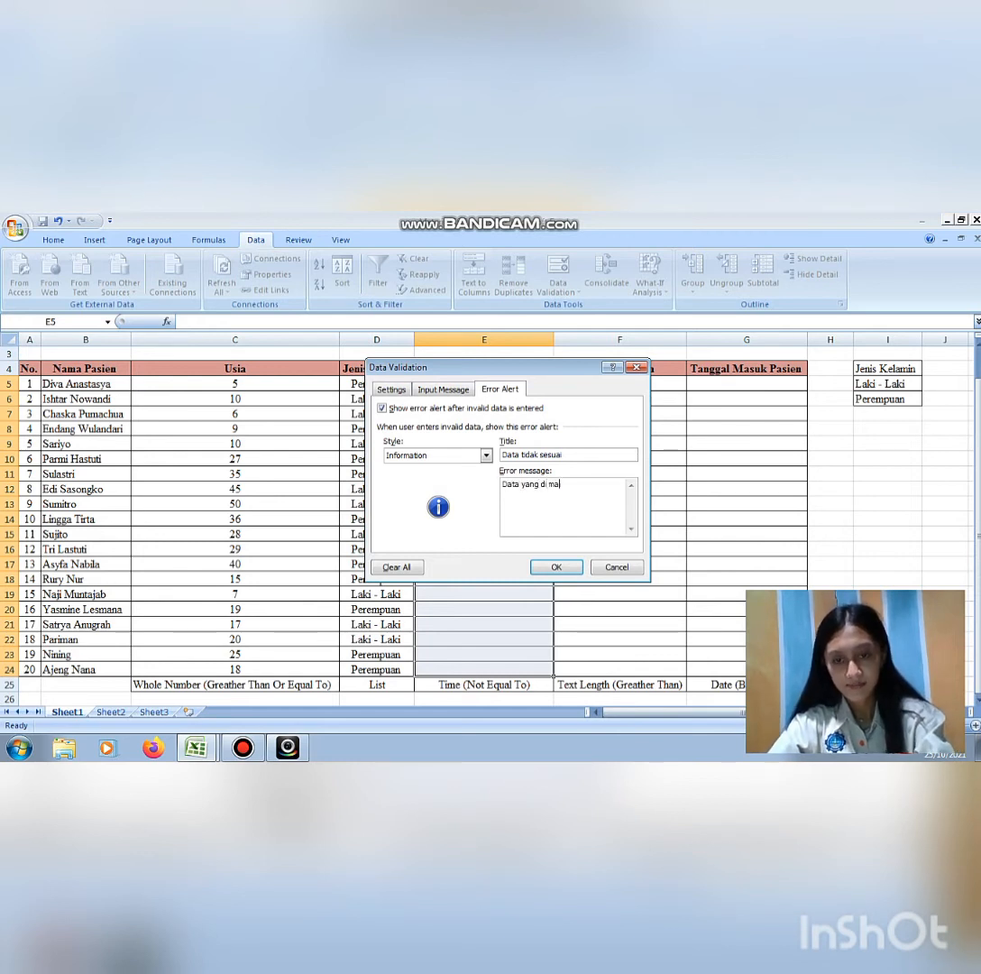
type("sukkan tida")
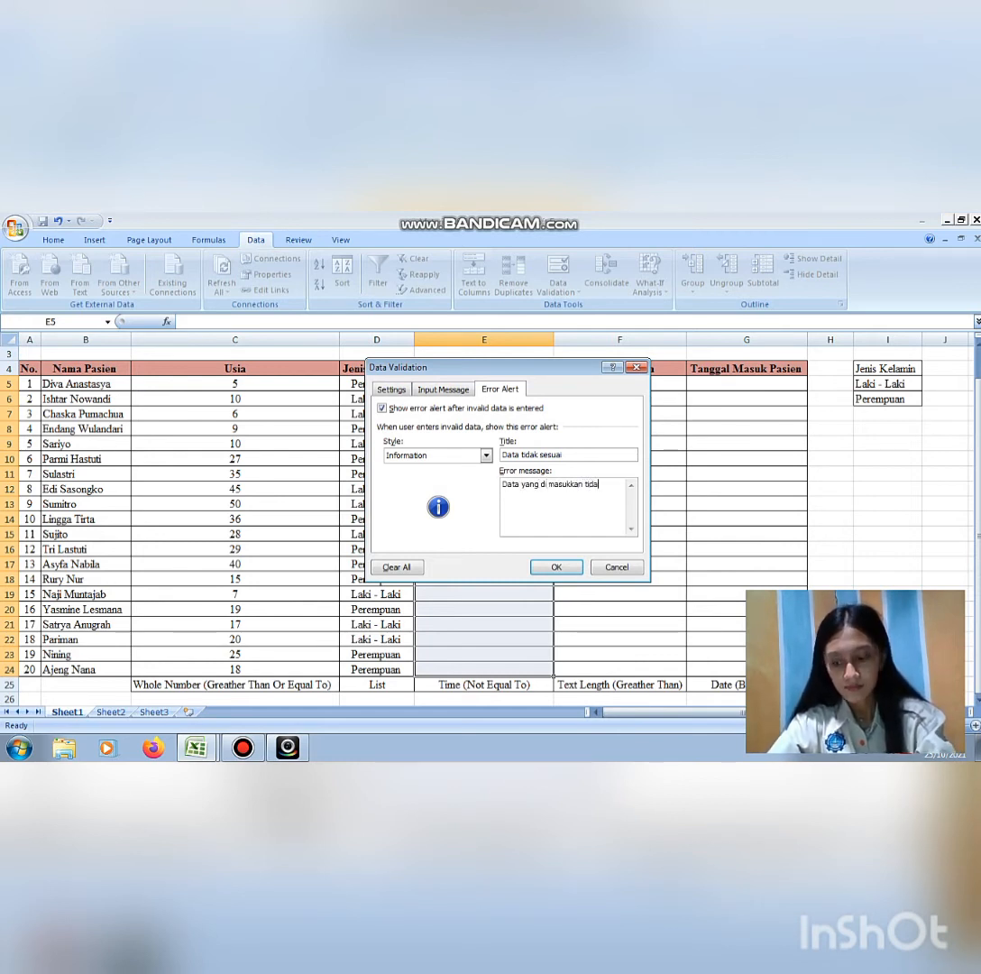
type("k sesuai")
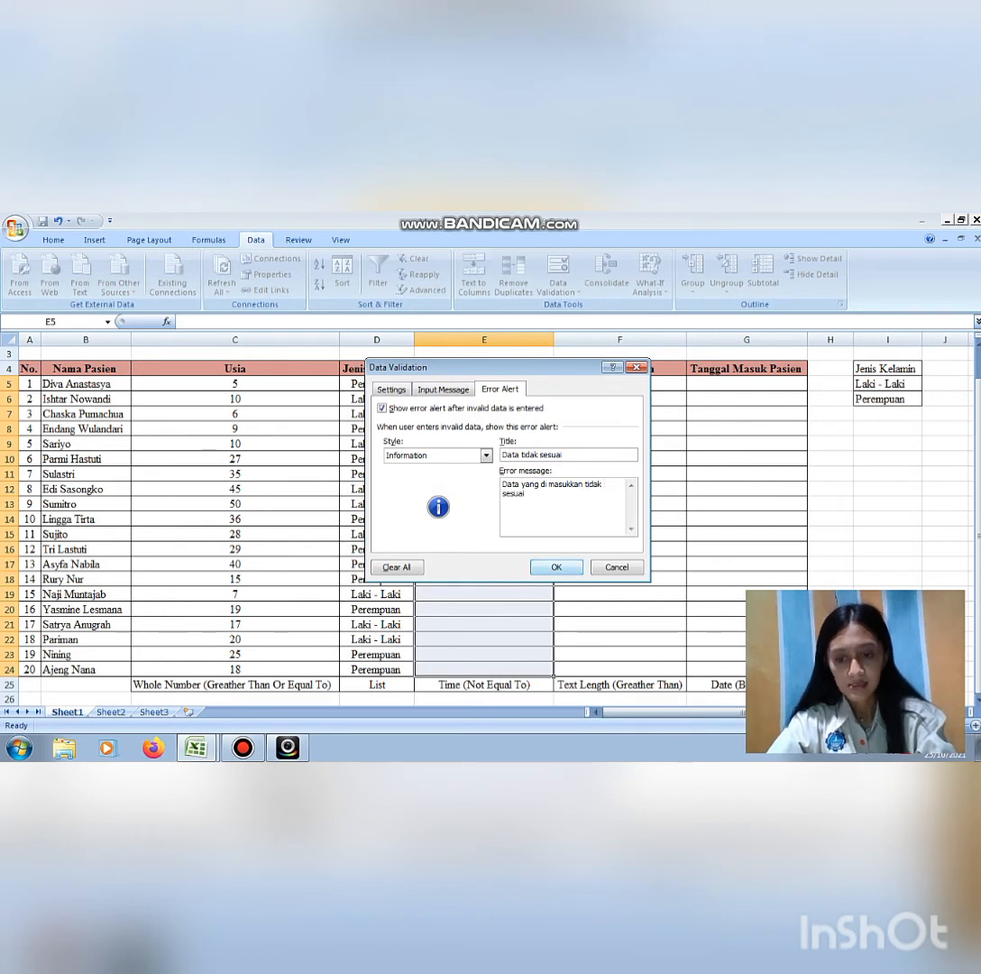
key("Return")
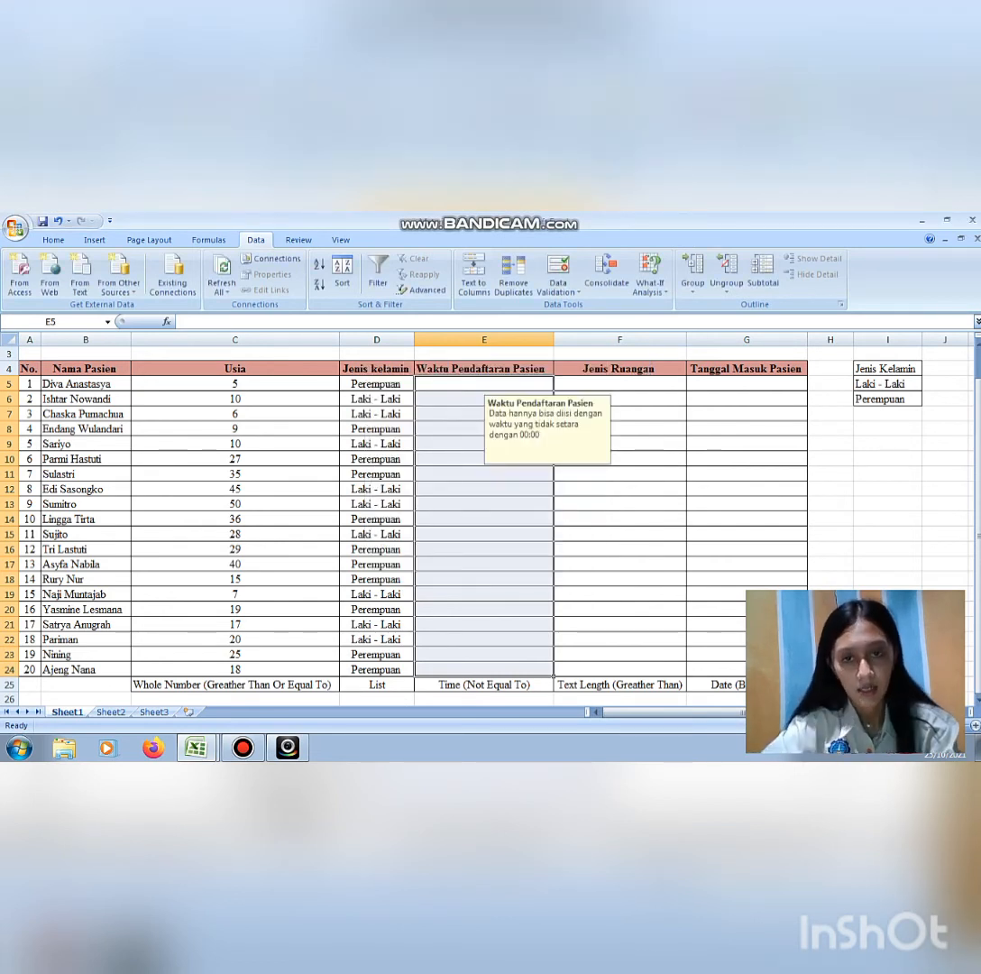
Enter the registration times 07:00, 06:00 and 01:00 in cells E5 to E7.
left_click(484, 385)
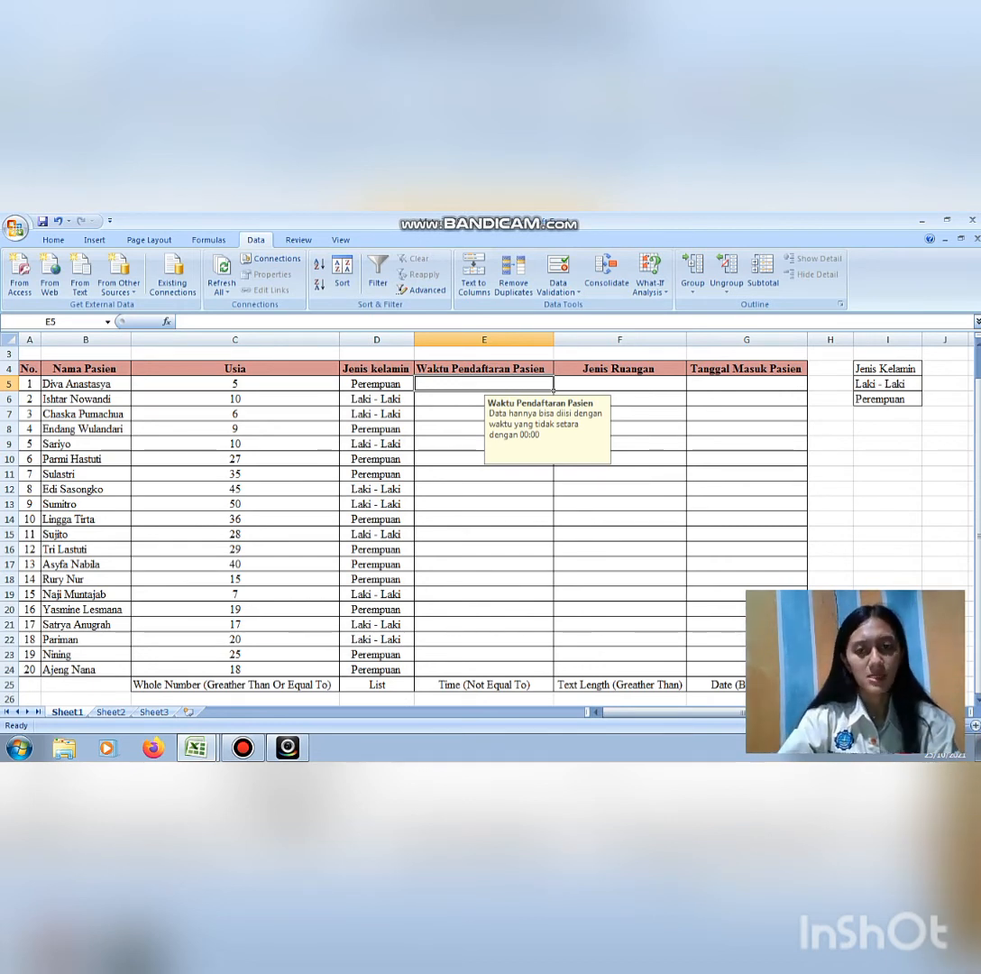
type("07")
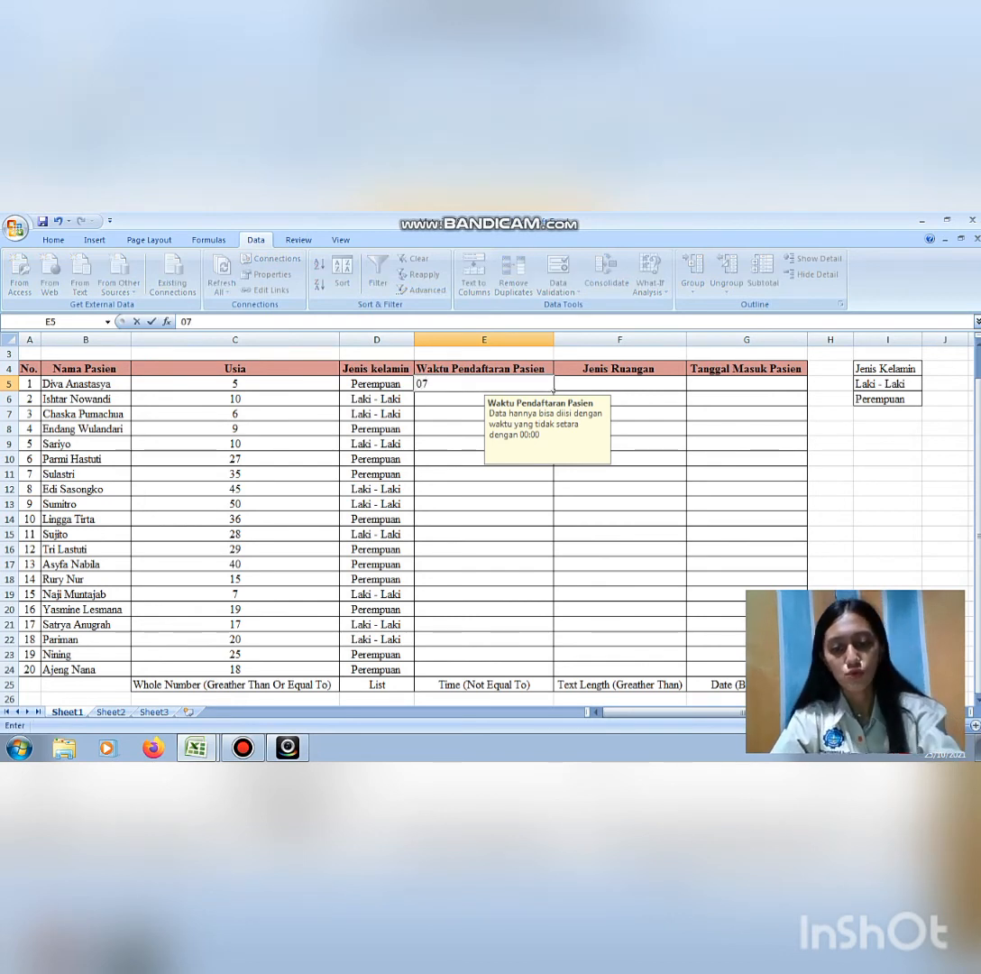
type(":00")
key("Return")
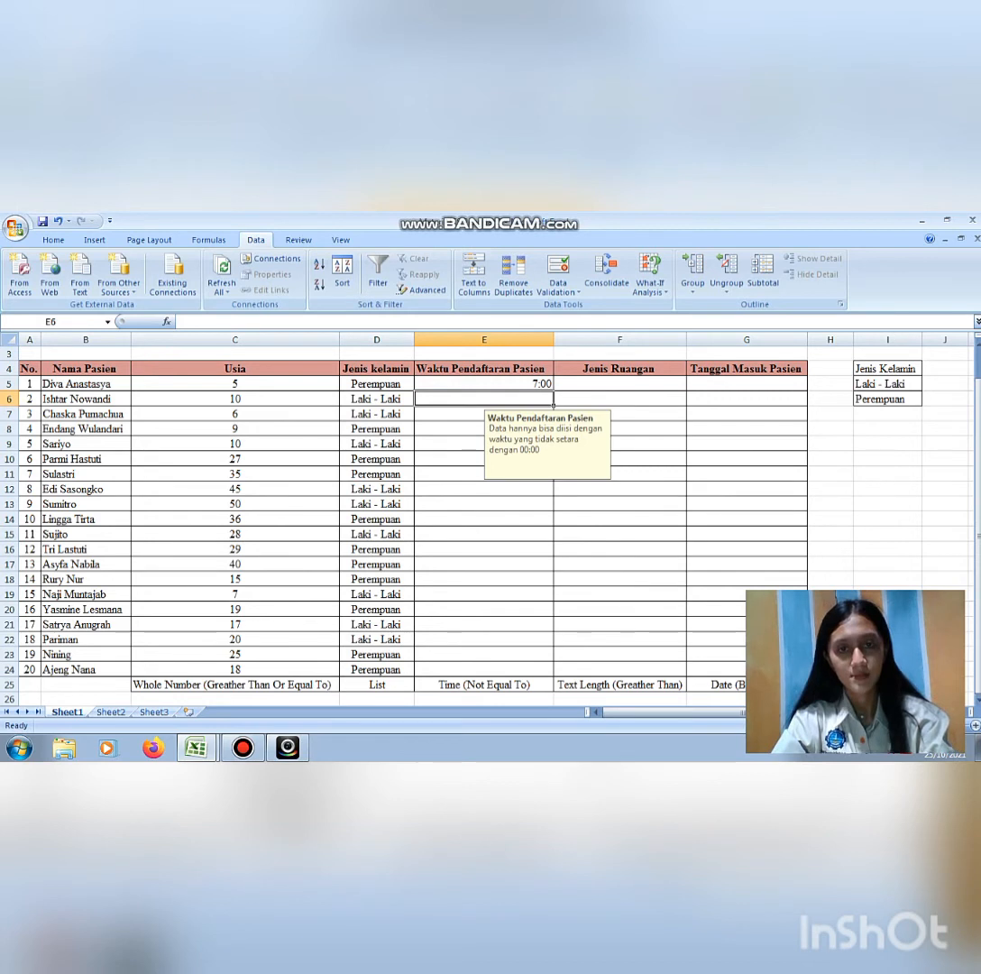
type("06")
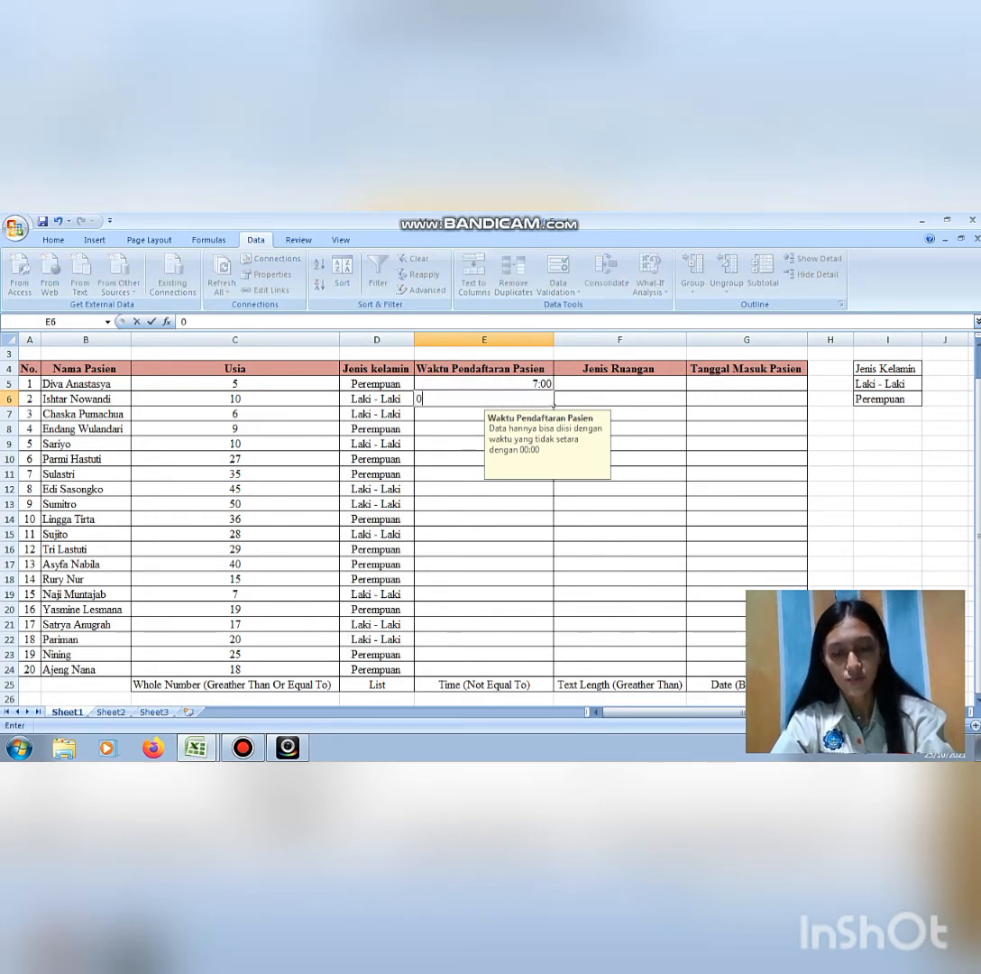
type(":00")
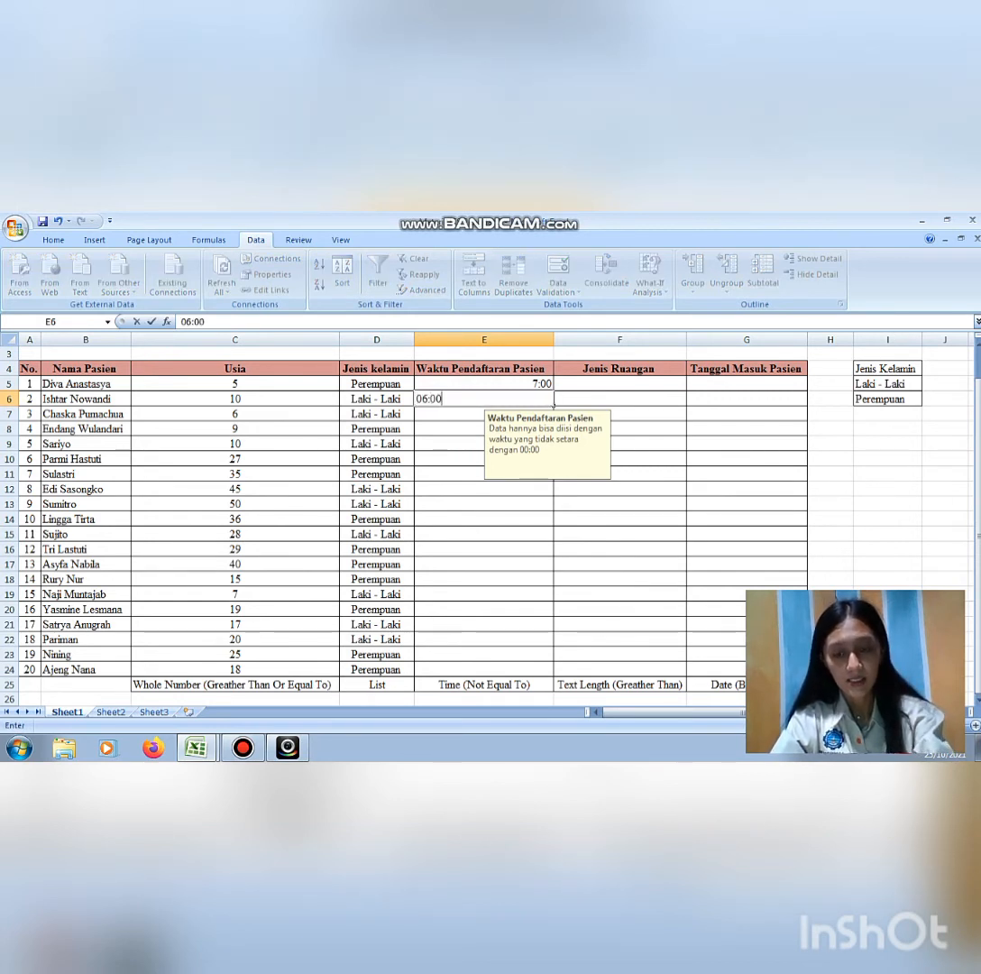
key("Return")
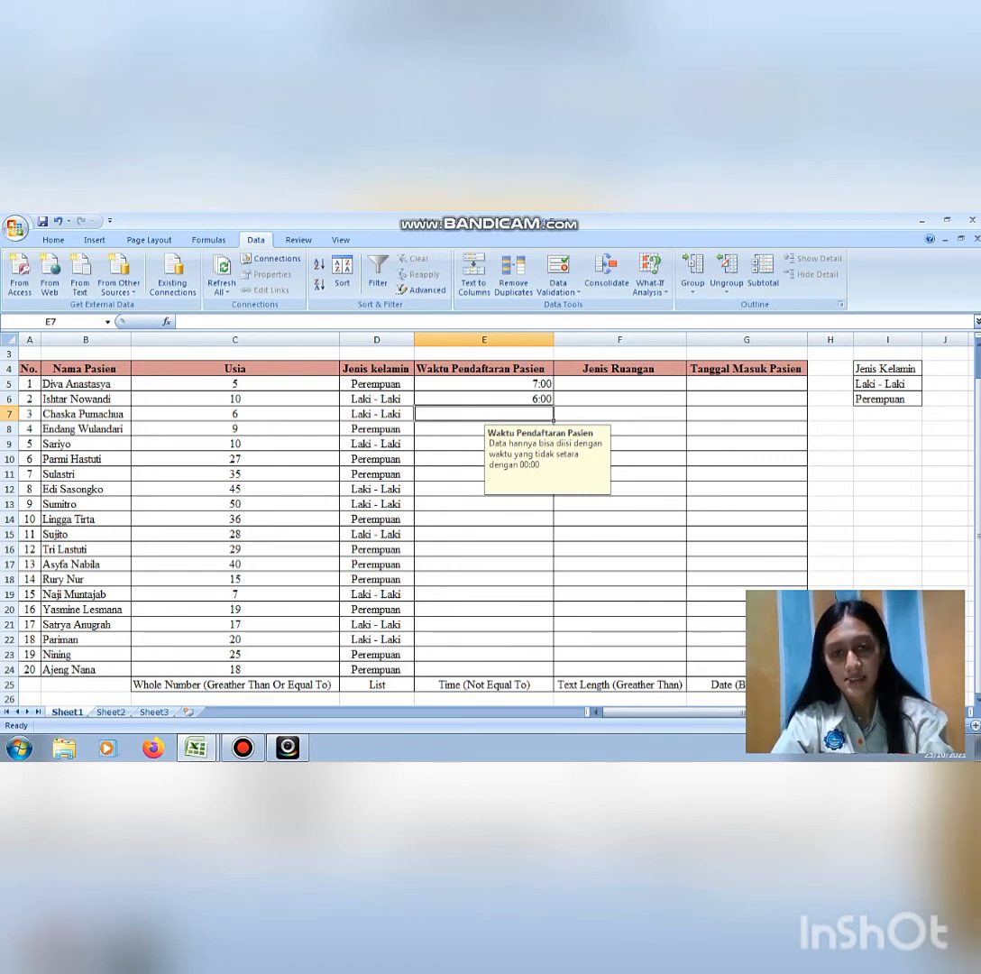
type("01:00")
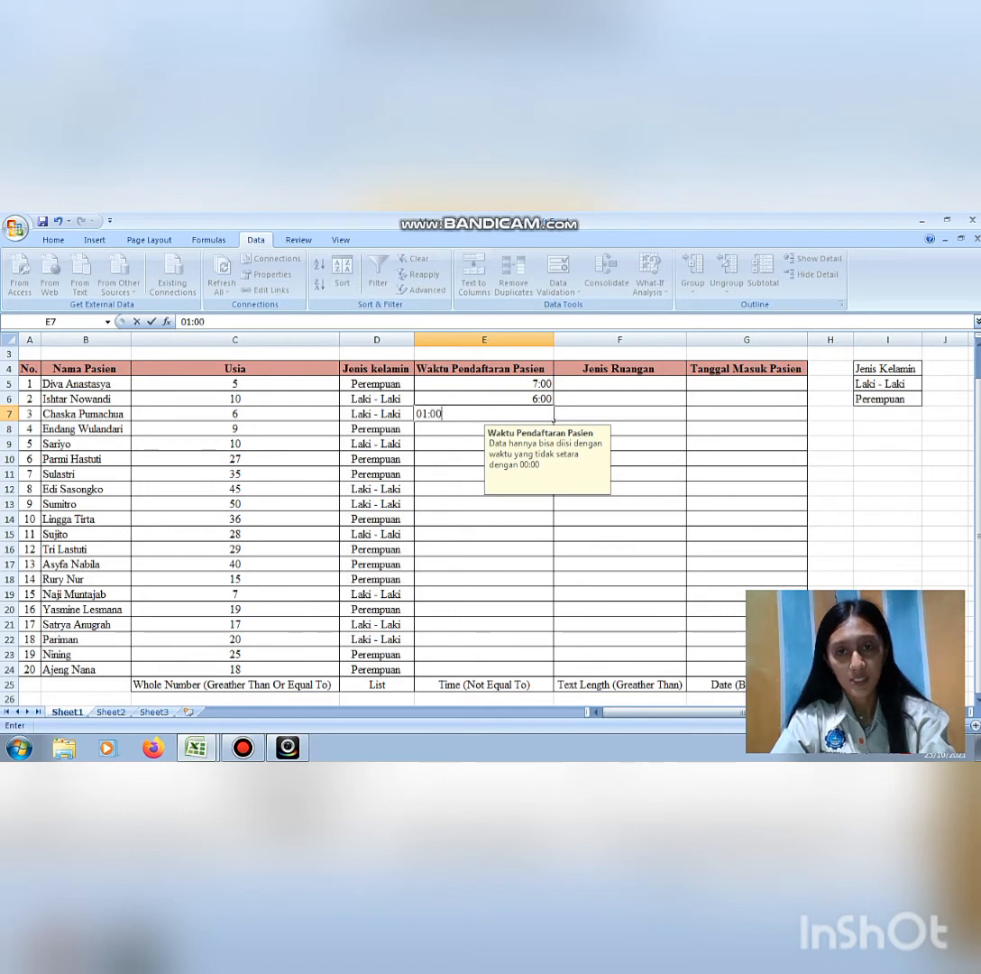
key("Return")
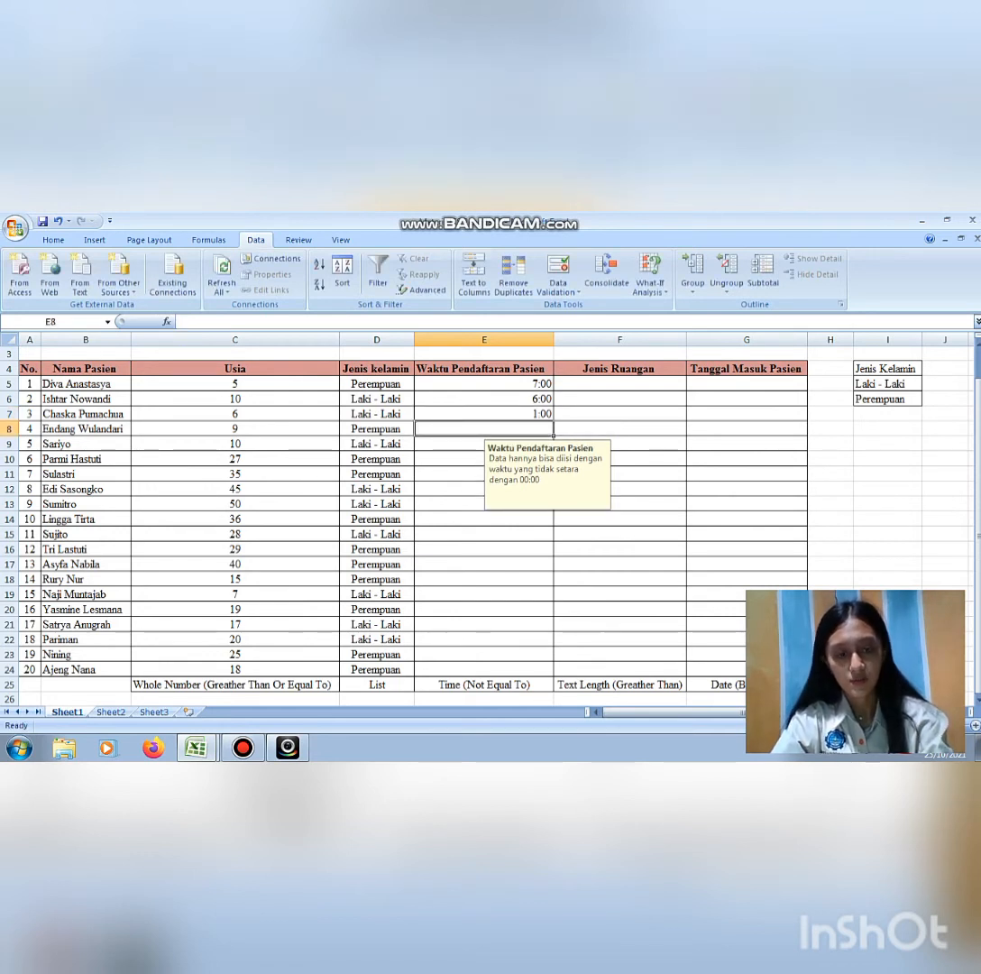
Test the time rule by entering 00:00 in cell E8 and accepting the entry despite the alert.
type("00:00")
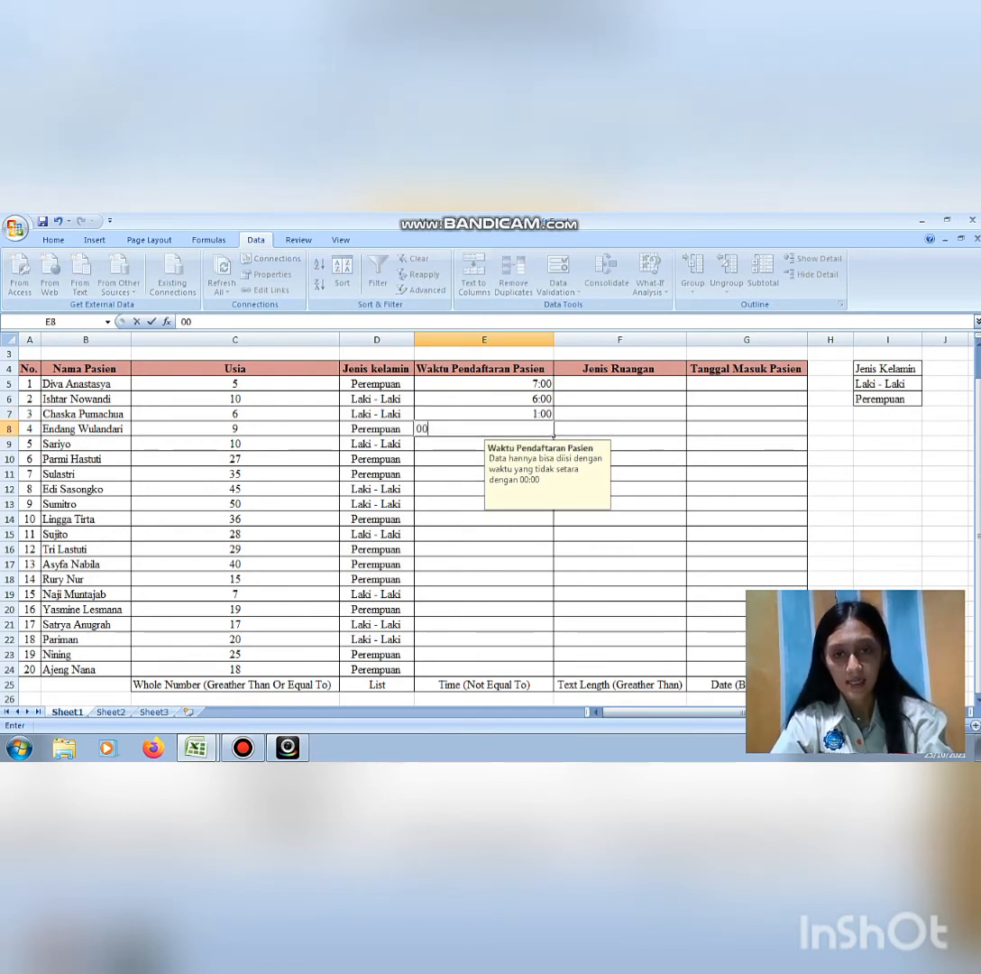
key("Return")
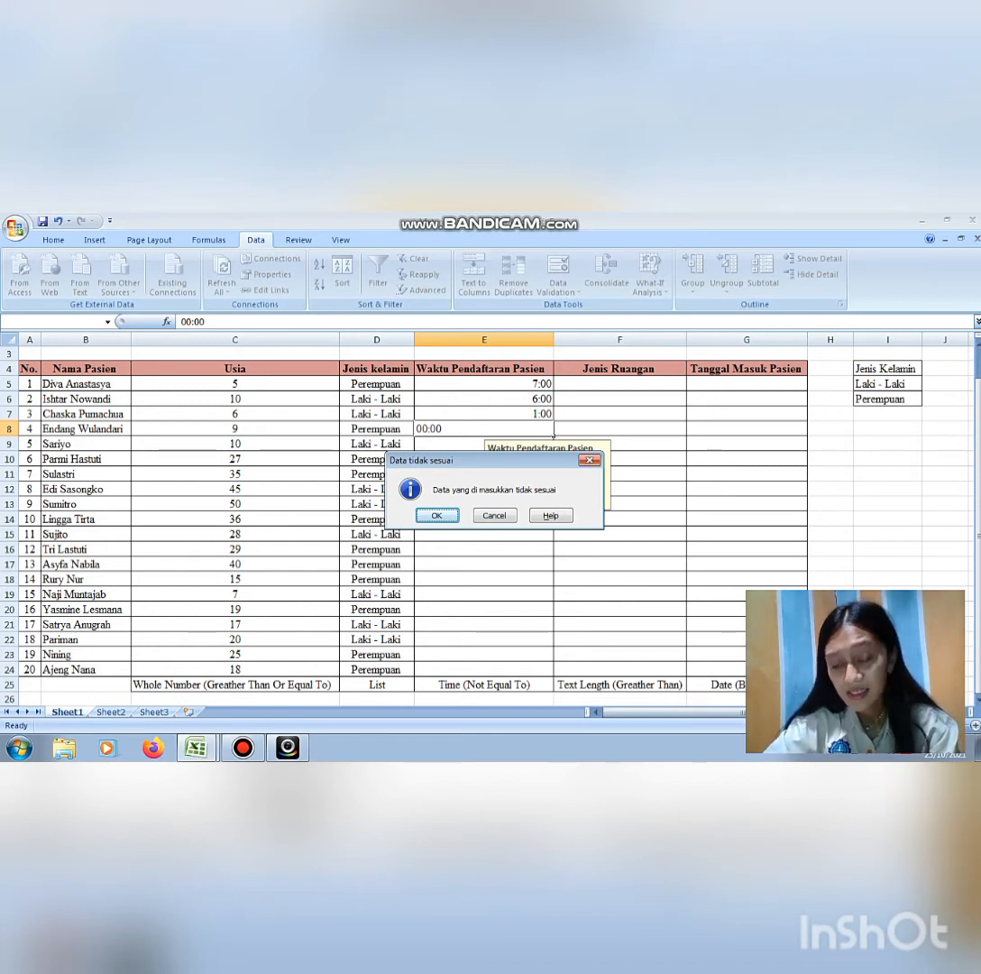
key("Return")
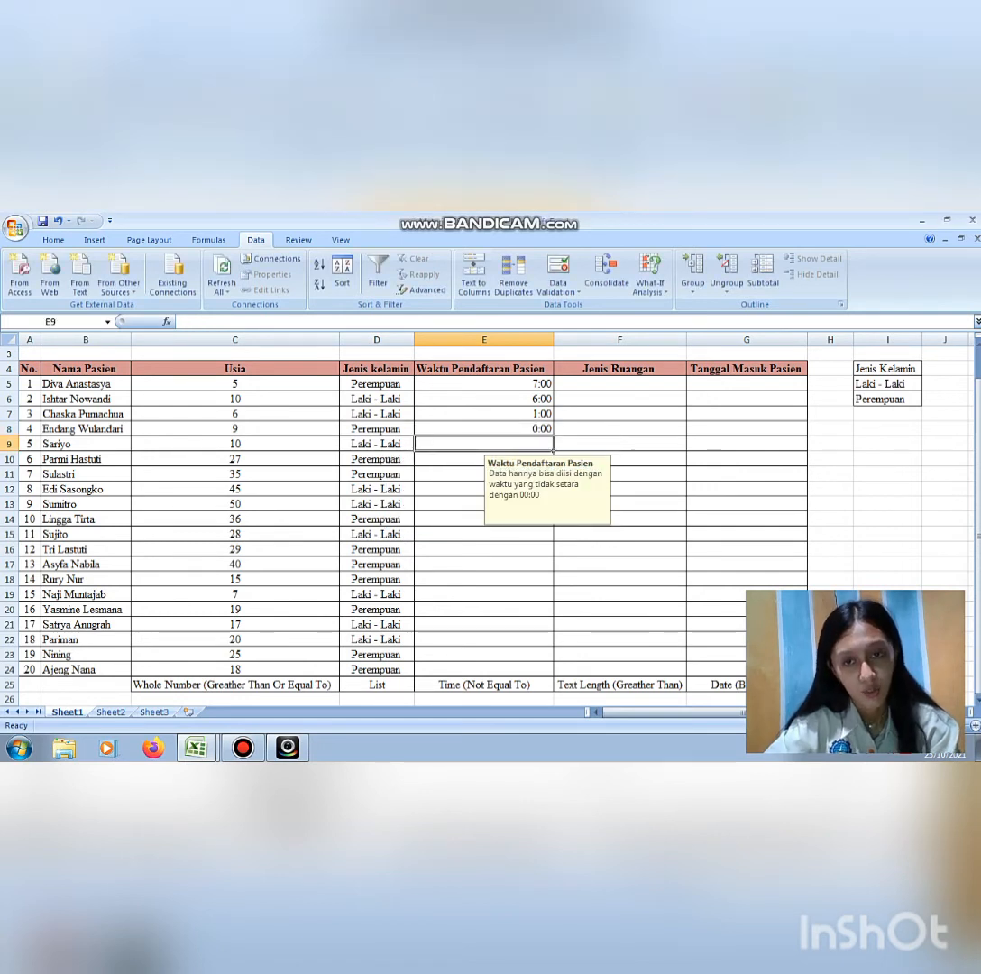
Replace the invalid registration time in cell E8 with 23:00.
left_click(552, 430)
key("BackSpace")
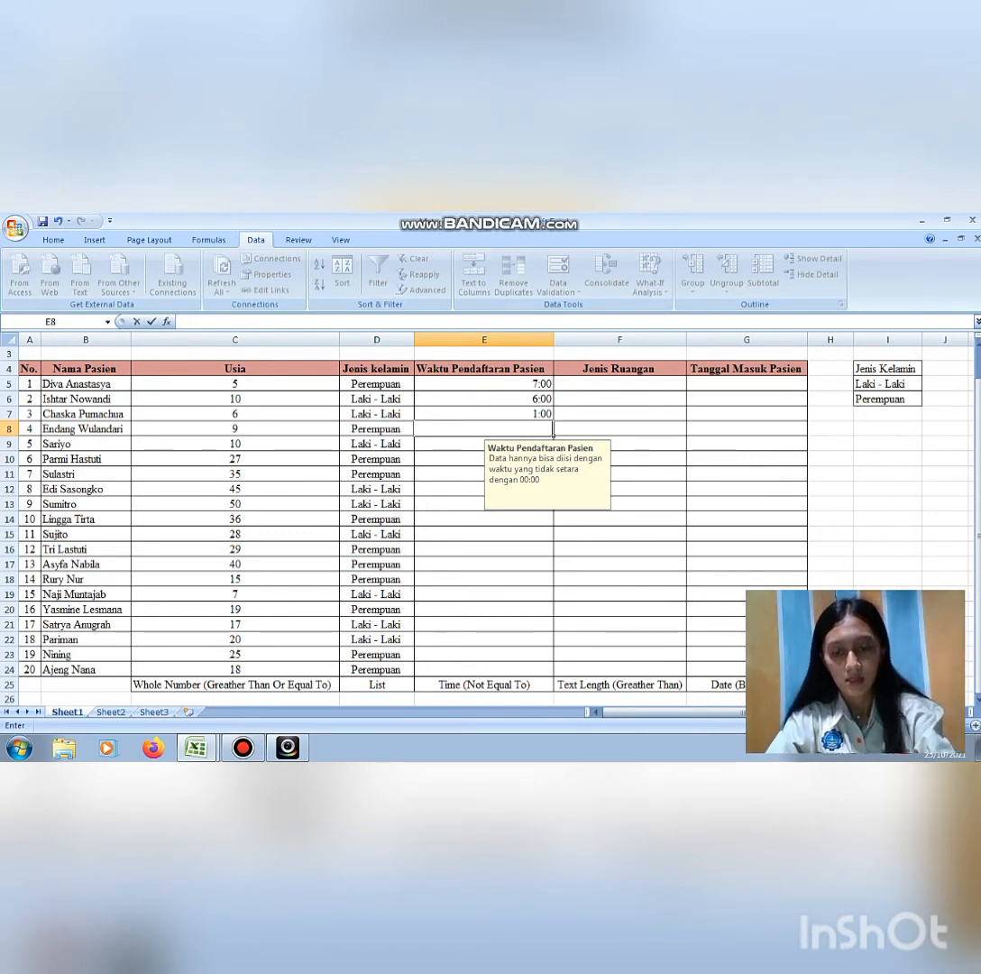
type("23:00")
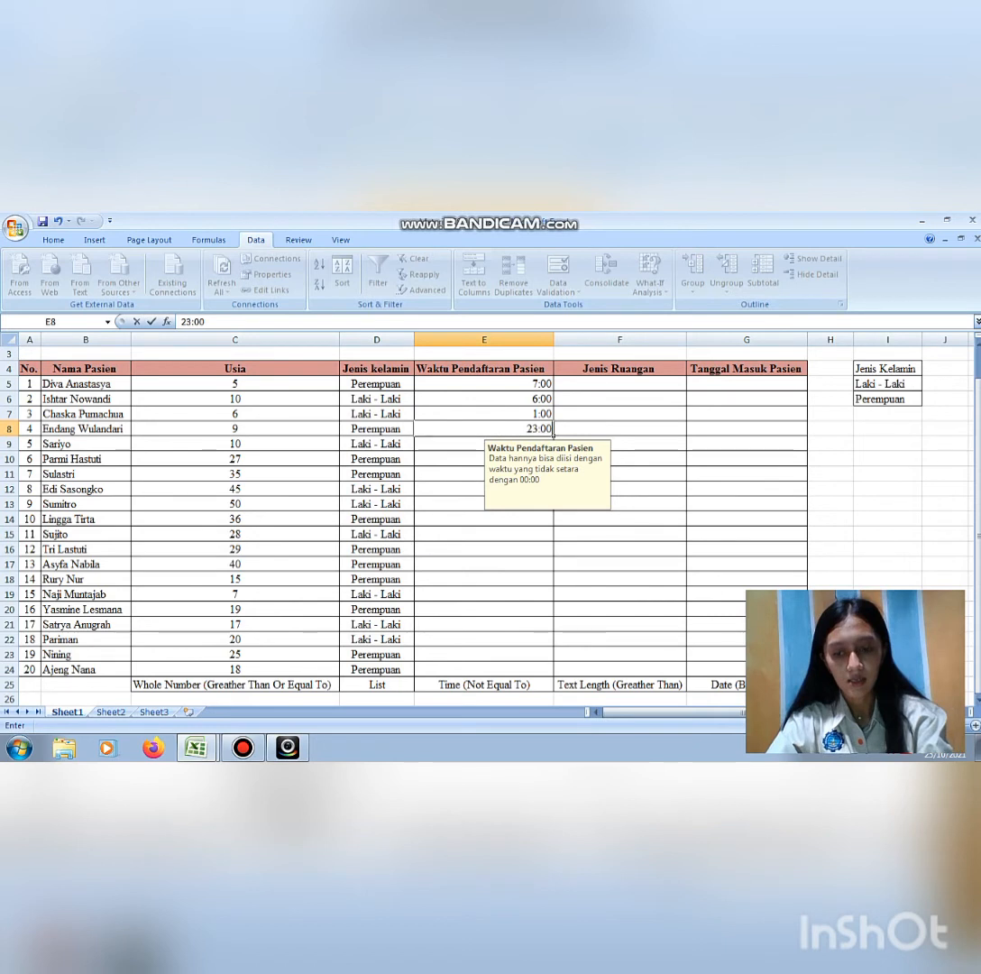
key("Return")
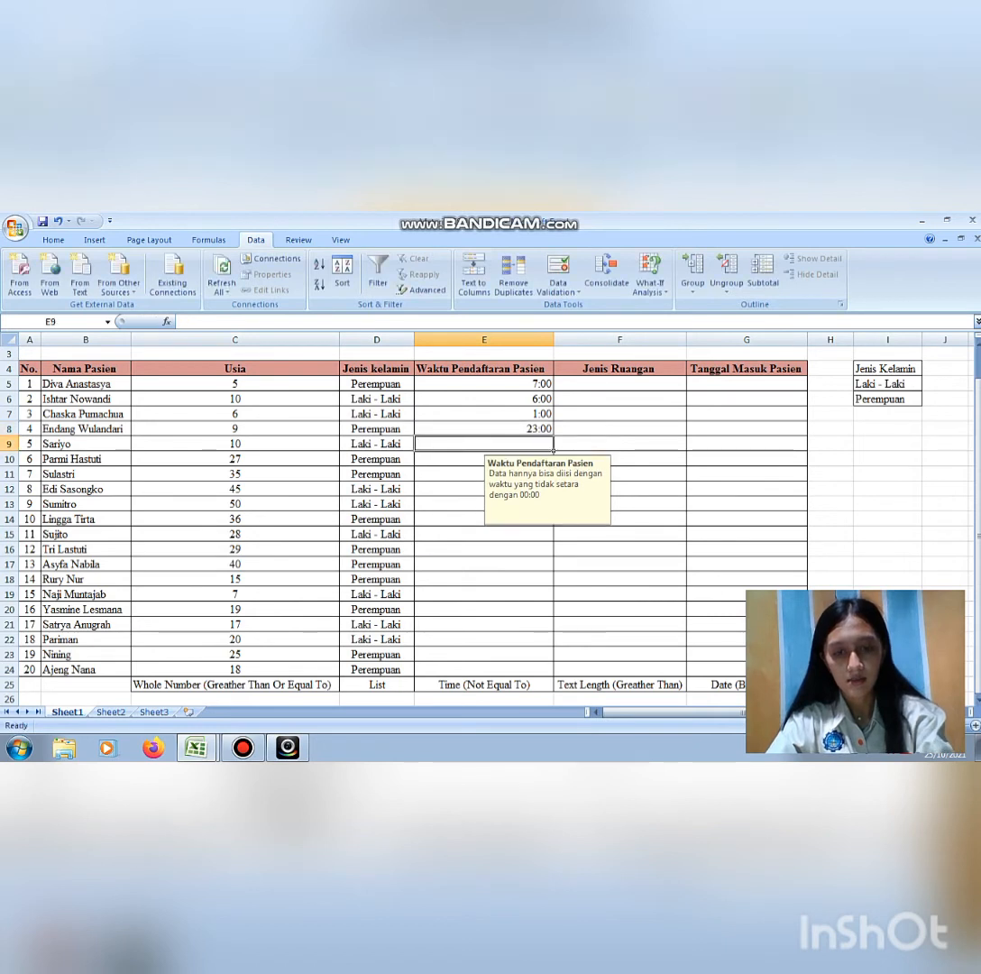
Enter the registration times 19:00 and 16:00 in cells E9 and E10.
type("19")
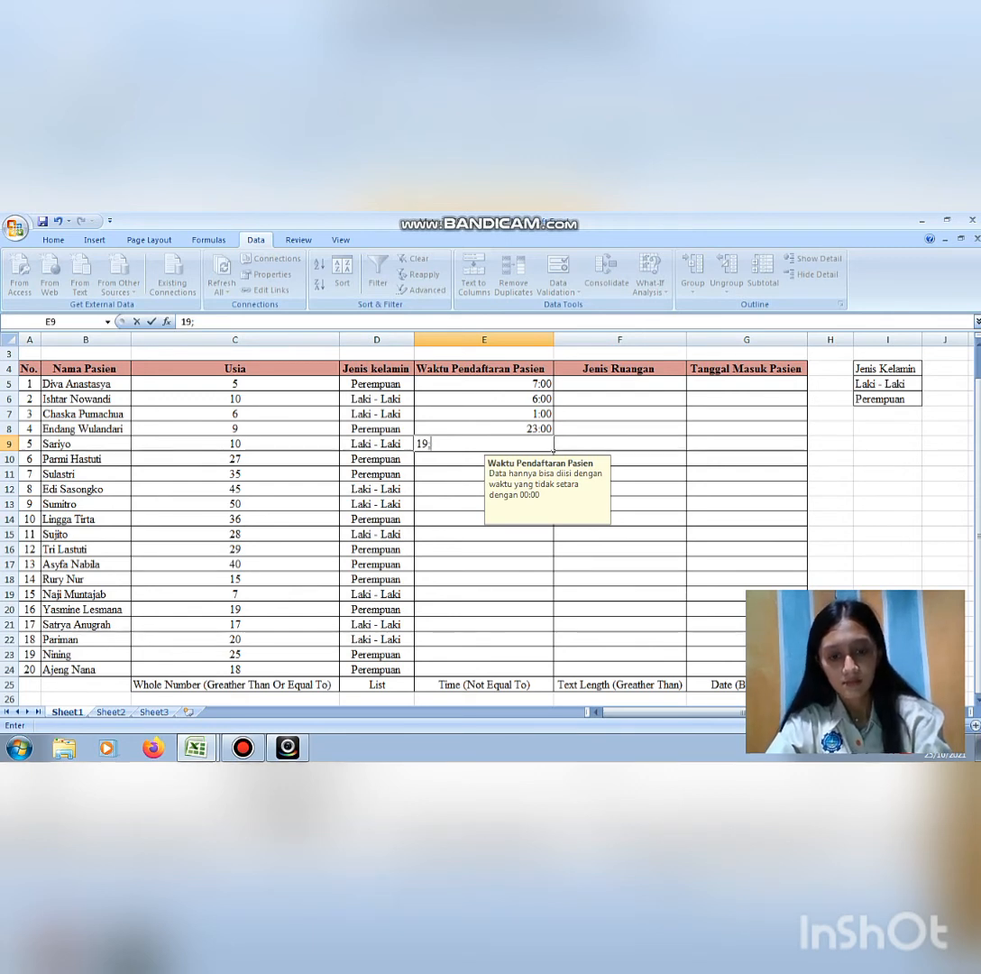
type(":00")
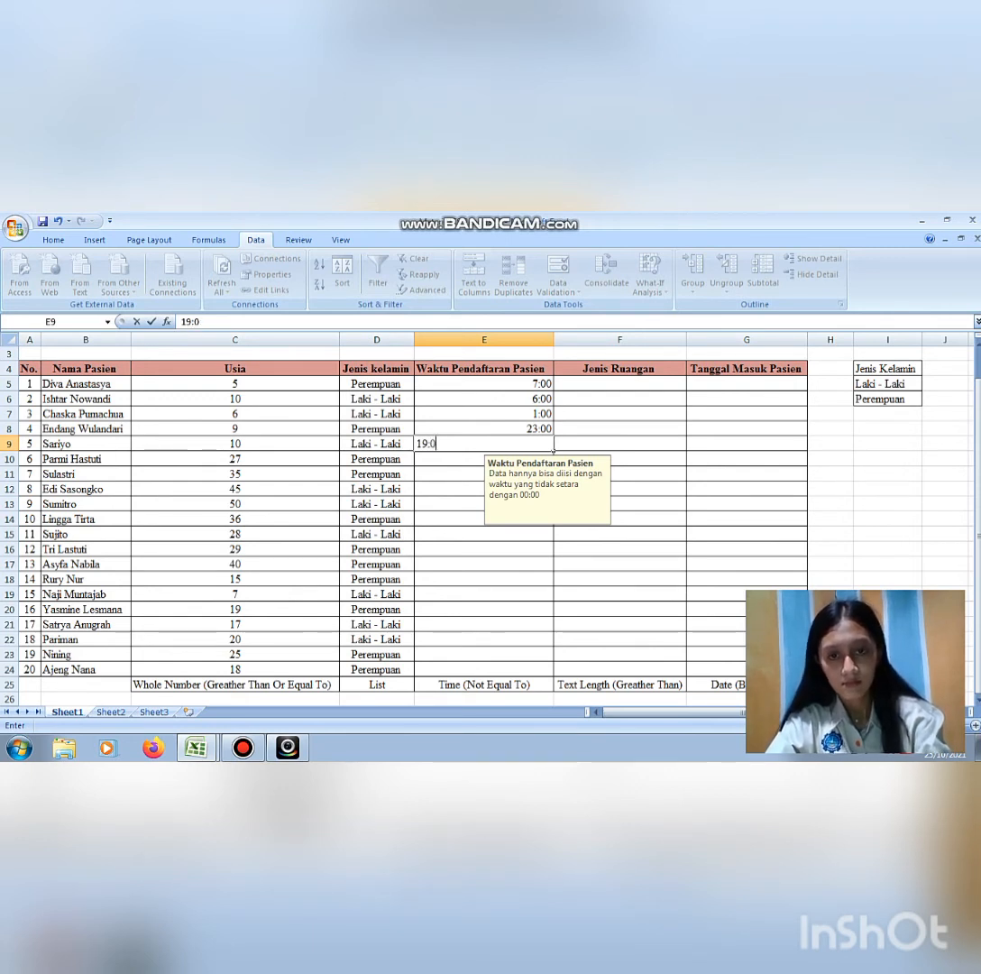
key("Return")
type("16")
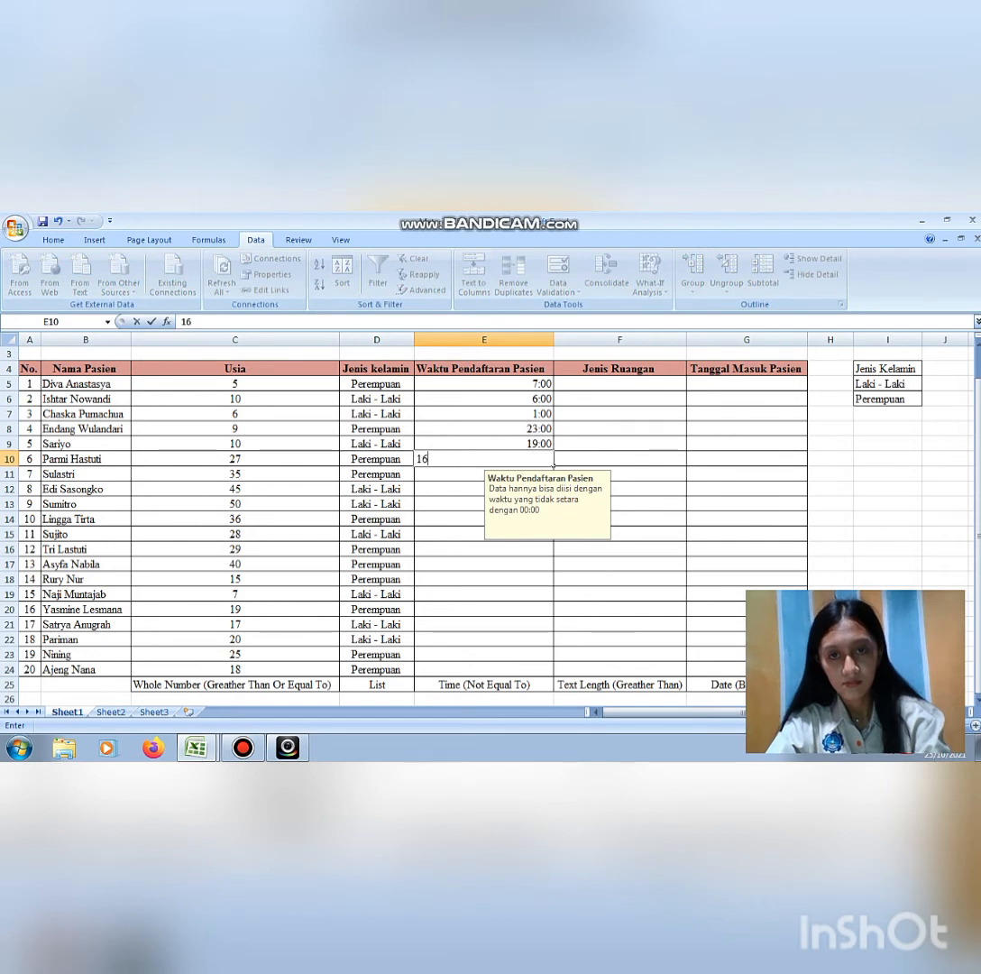
type(":00")
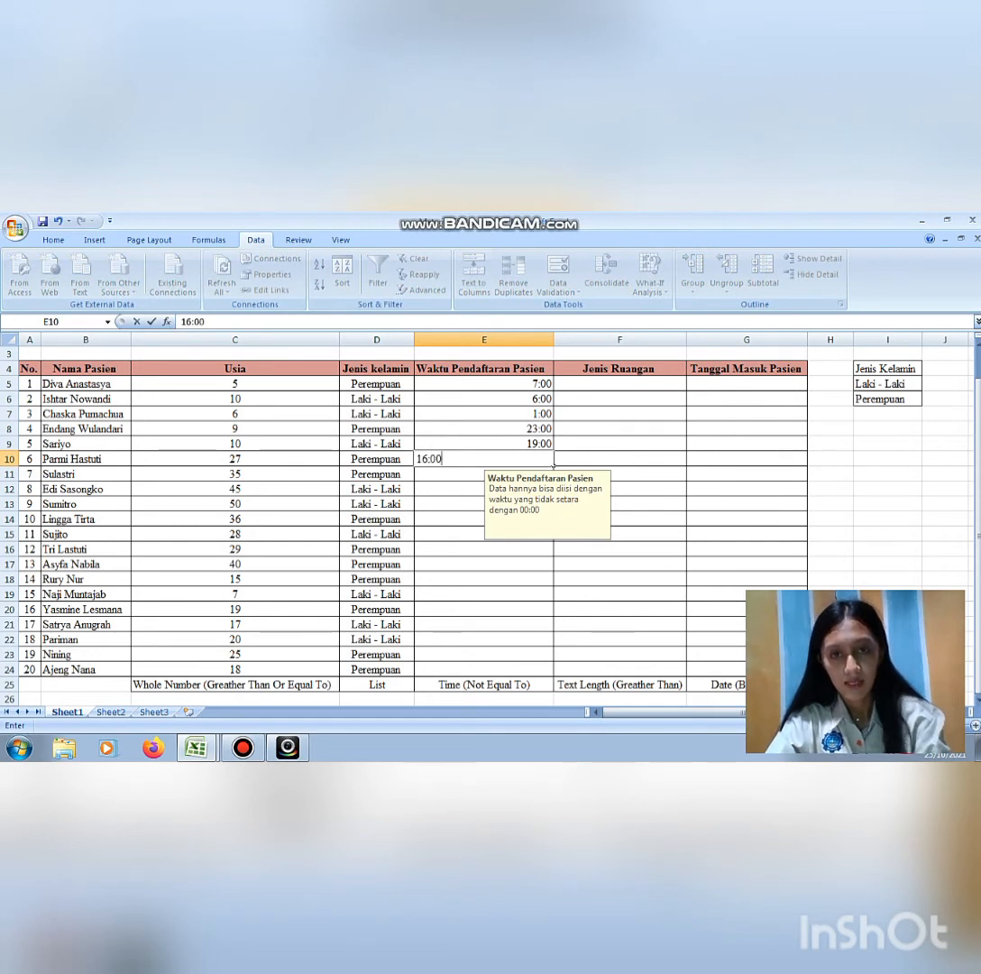
key("Return")
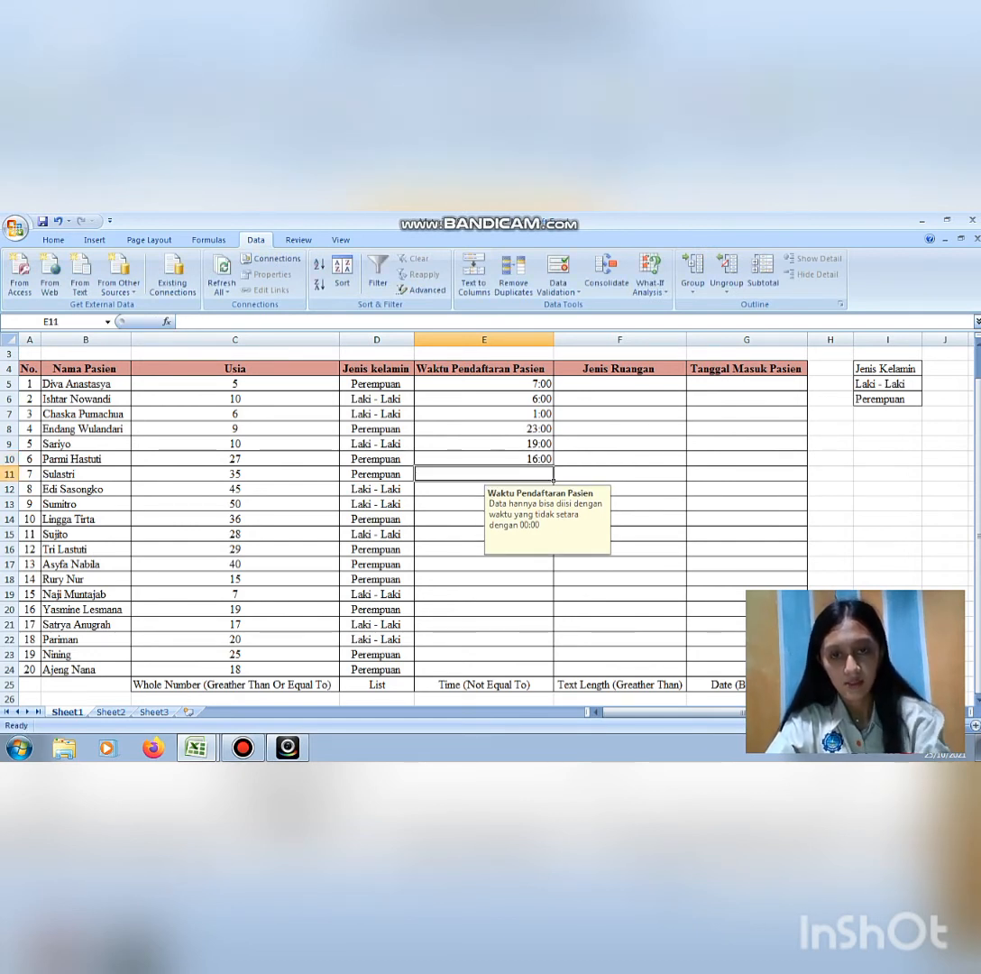
type("15:00")
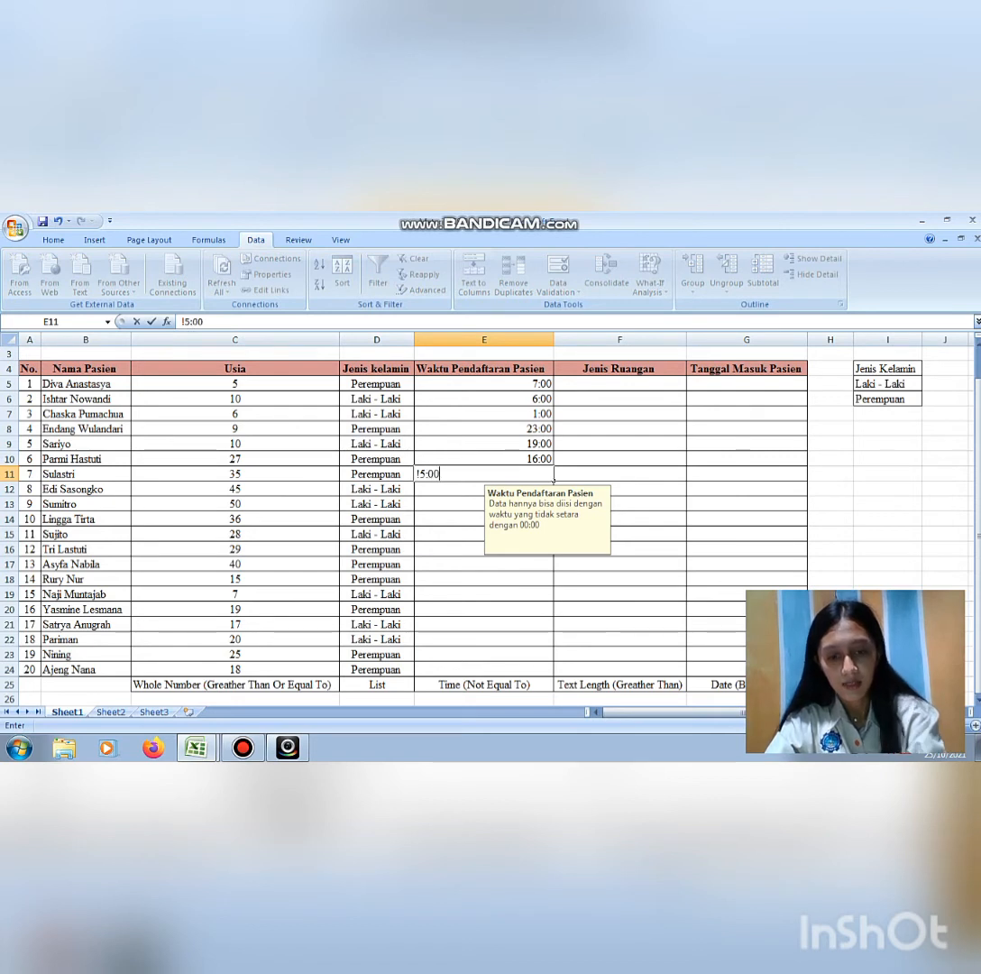
key("Return")
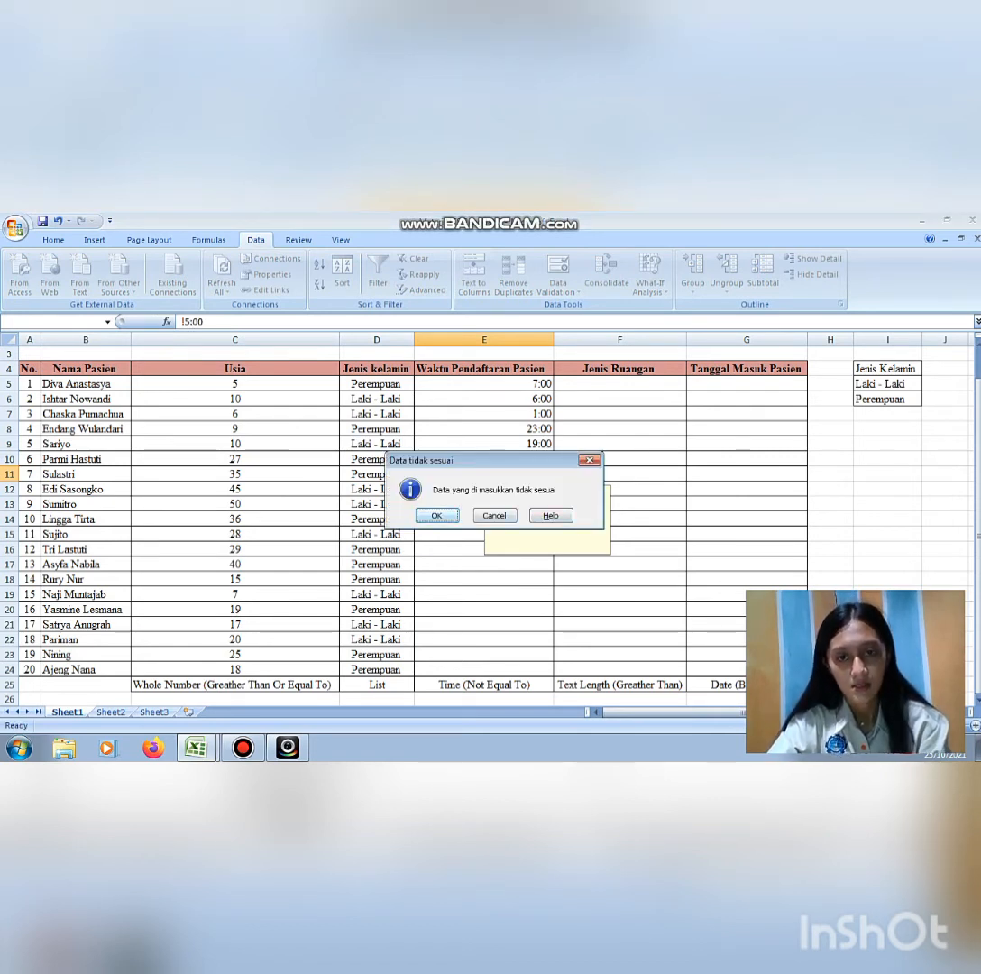
key("Escape")
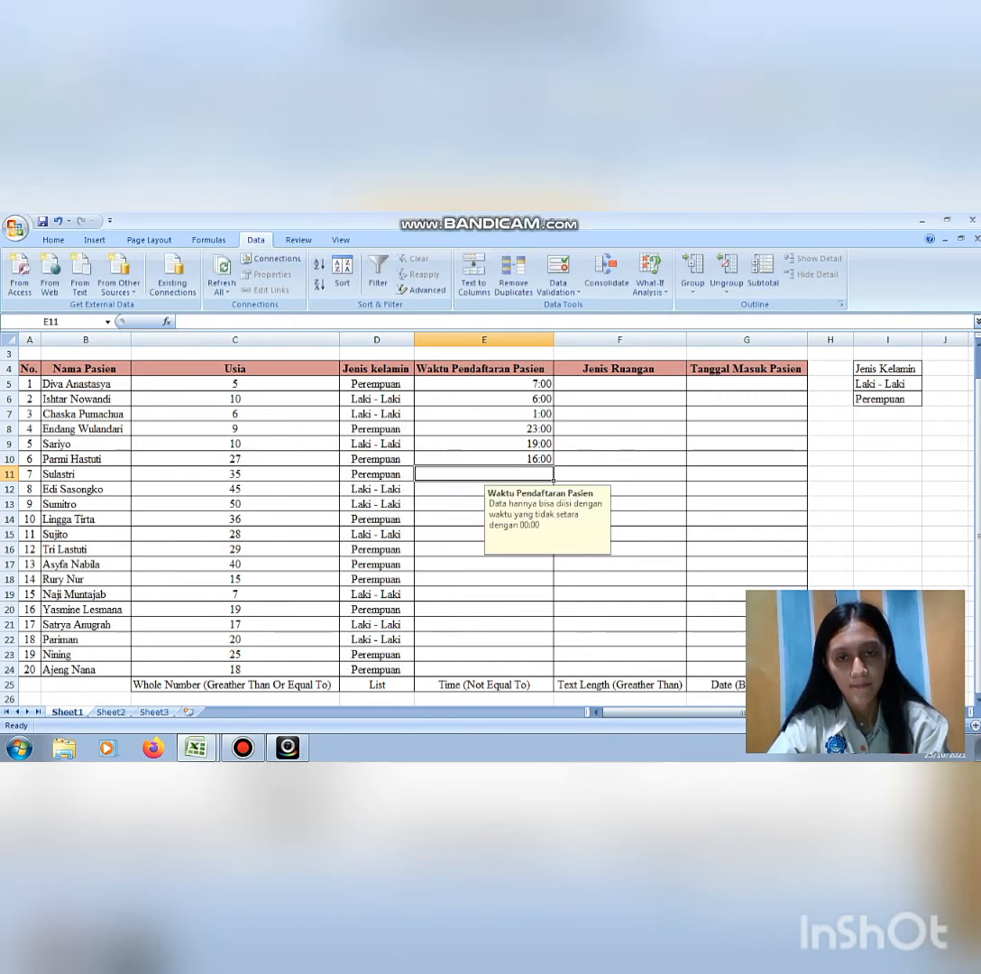
Enter the registration times 12:00, 15:00 and 16:00 in cells E11 to E13.
type("1")
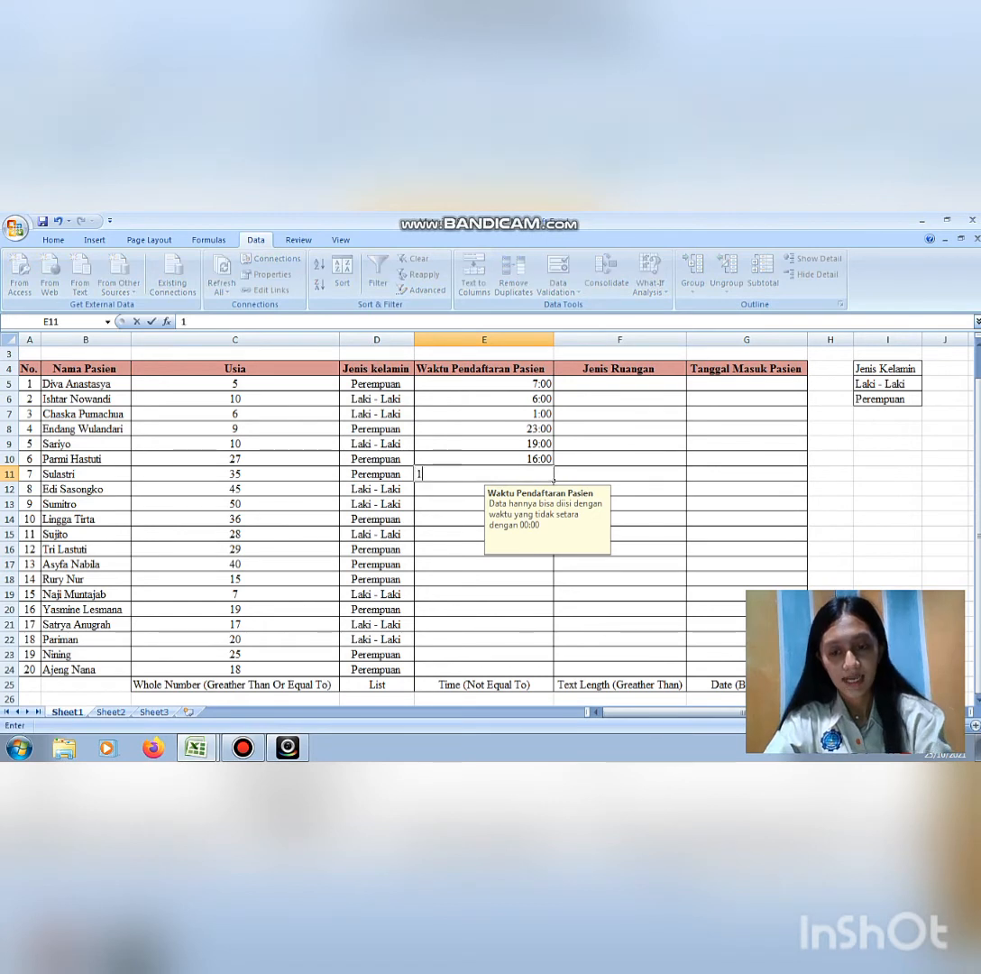
type("2:")
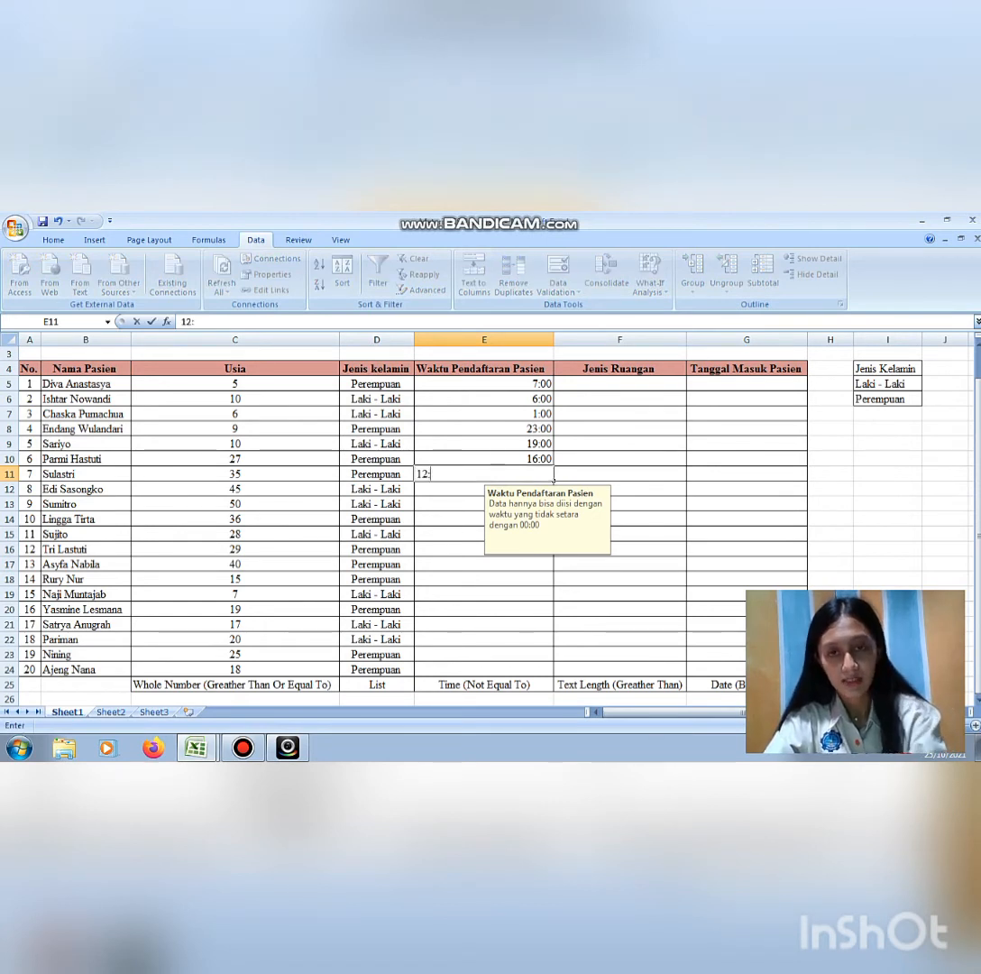
type("00")
key("Return")
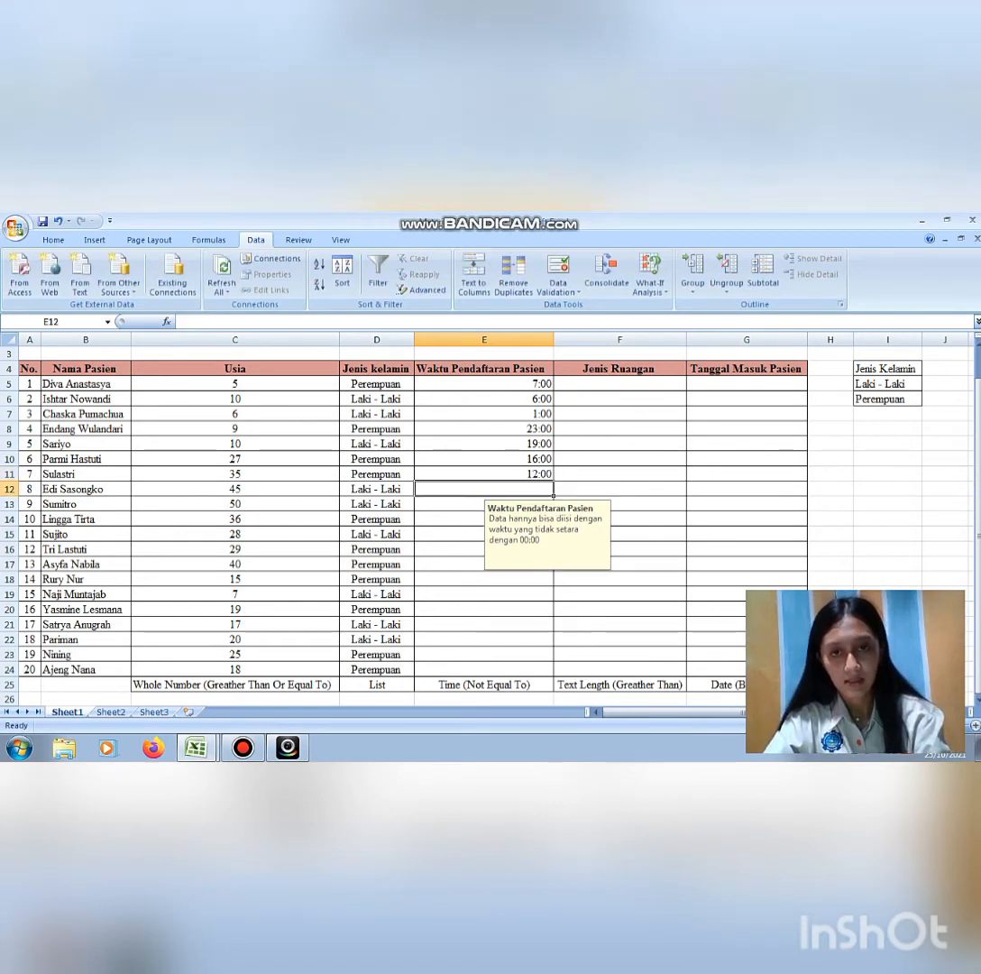
type("1")
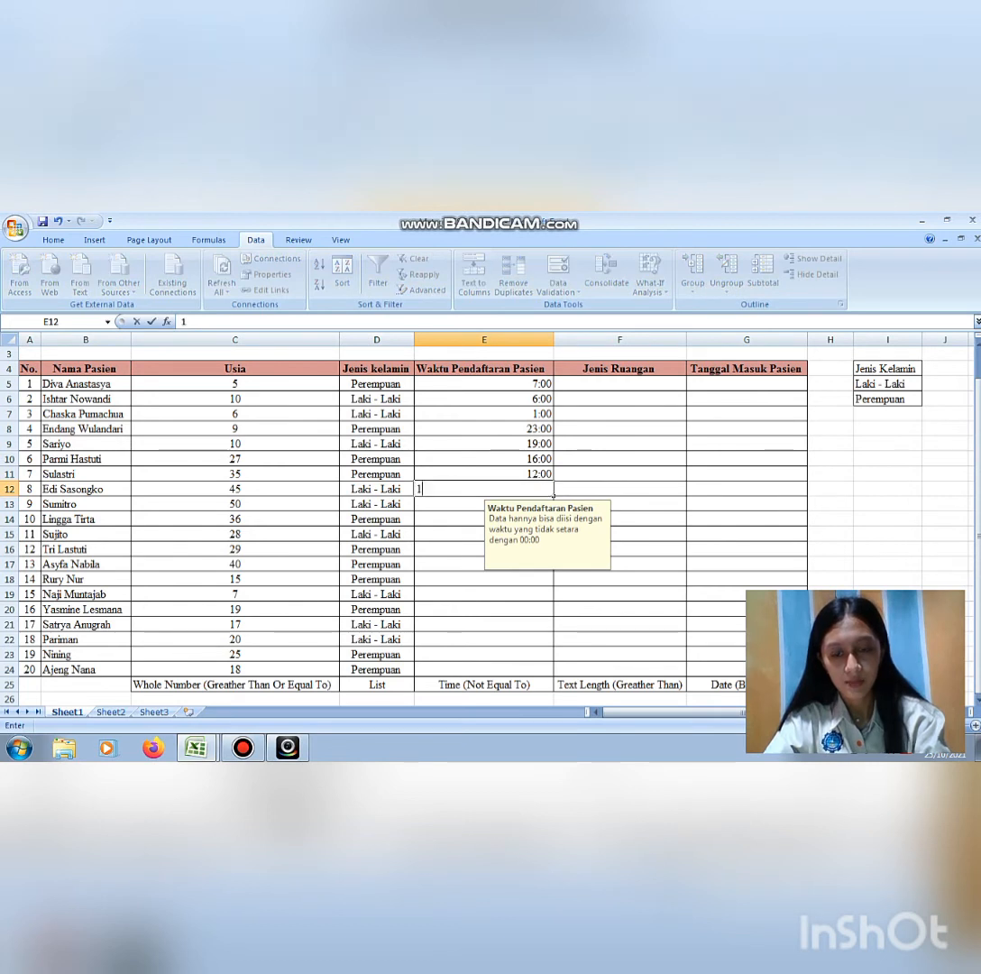
type("5:00")
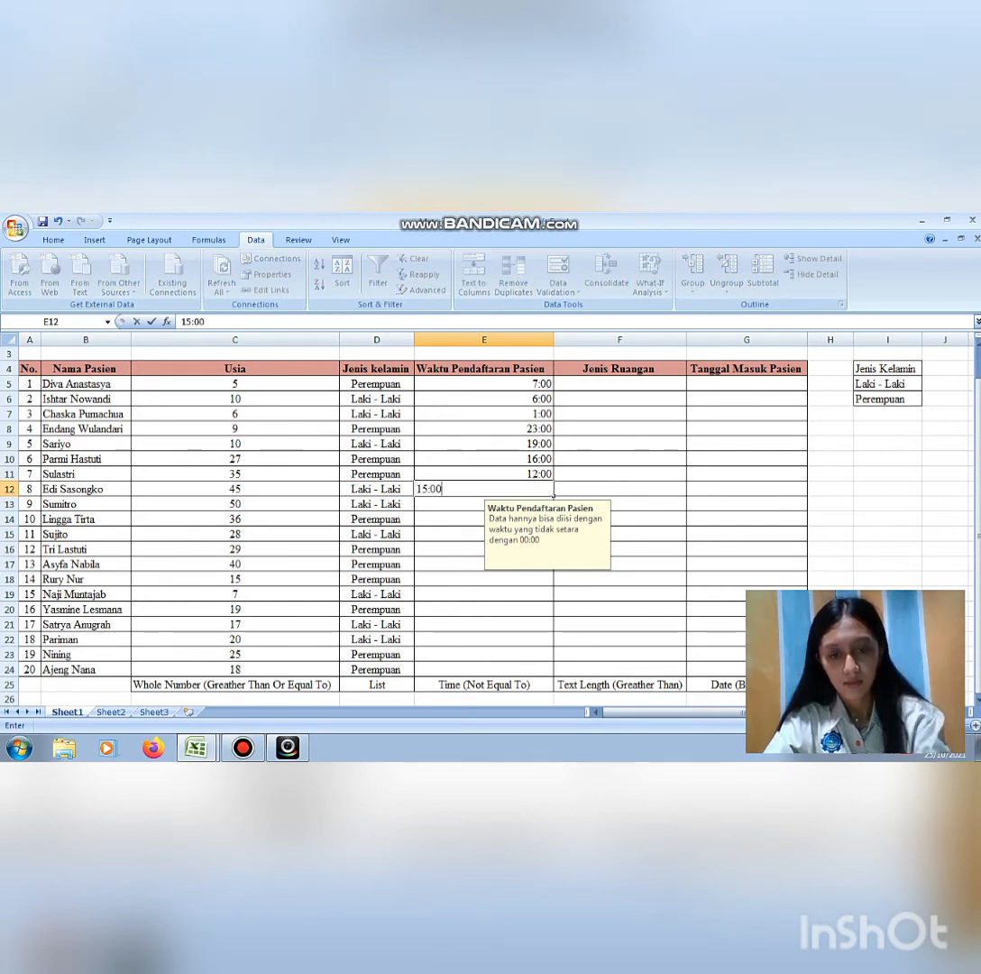
key("Return")
type("16:00")
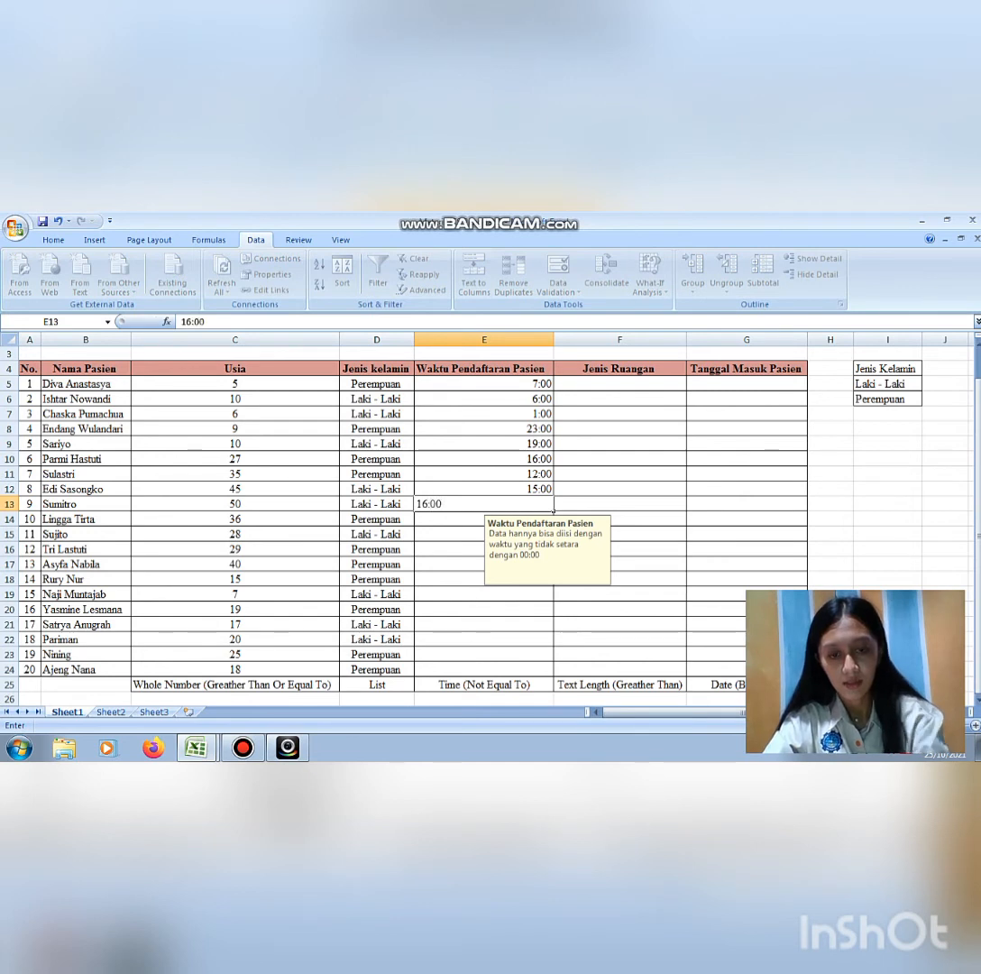
key("Return")
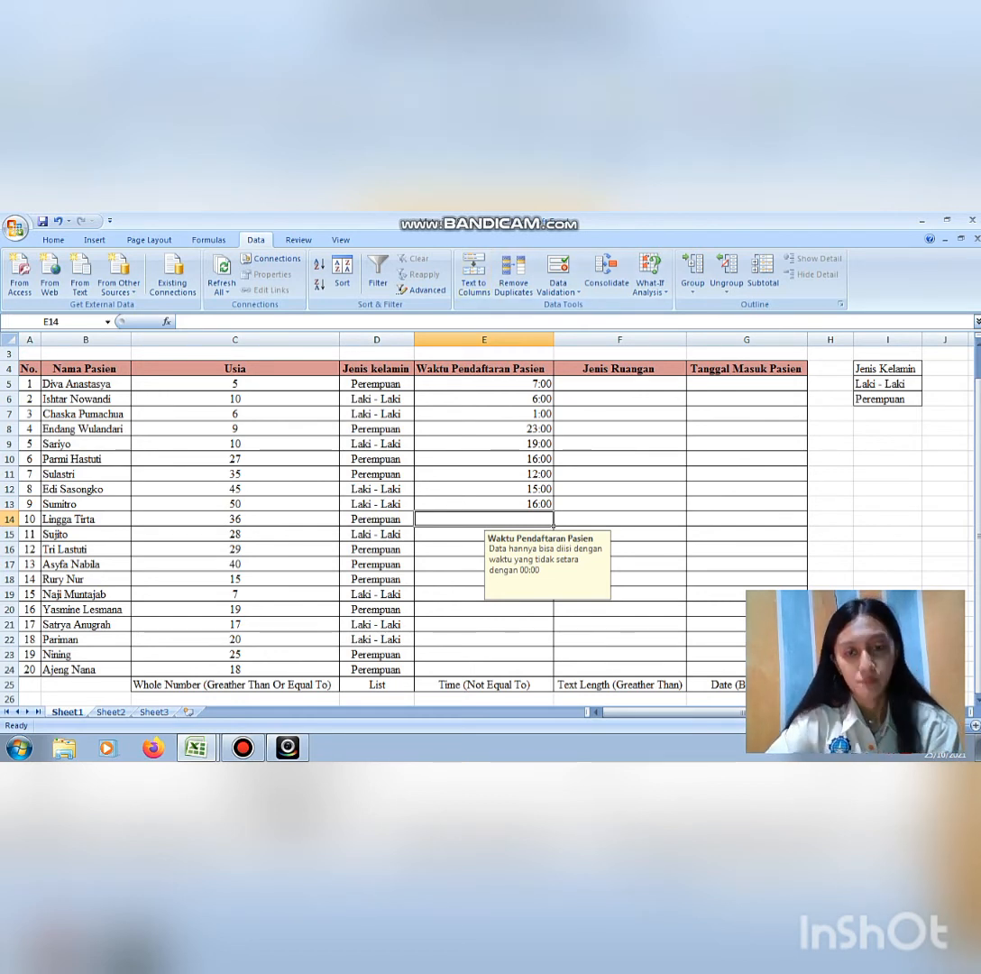
Add a data validation rule to cells F5:F24 under Jenis Ruangan allowing only text length greater than 1.
mouse_move(579, 221)
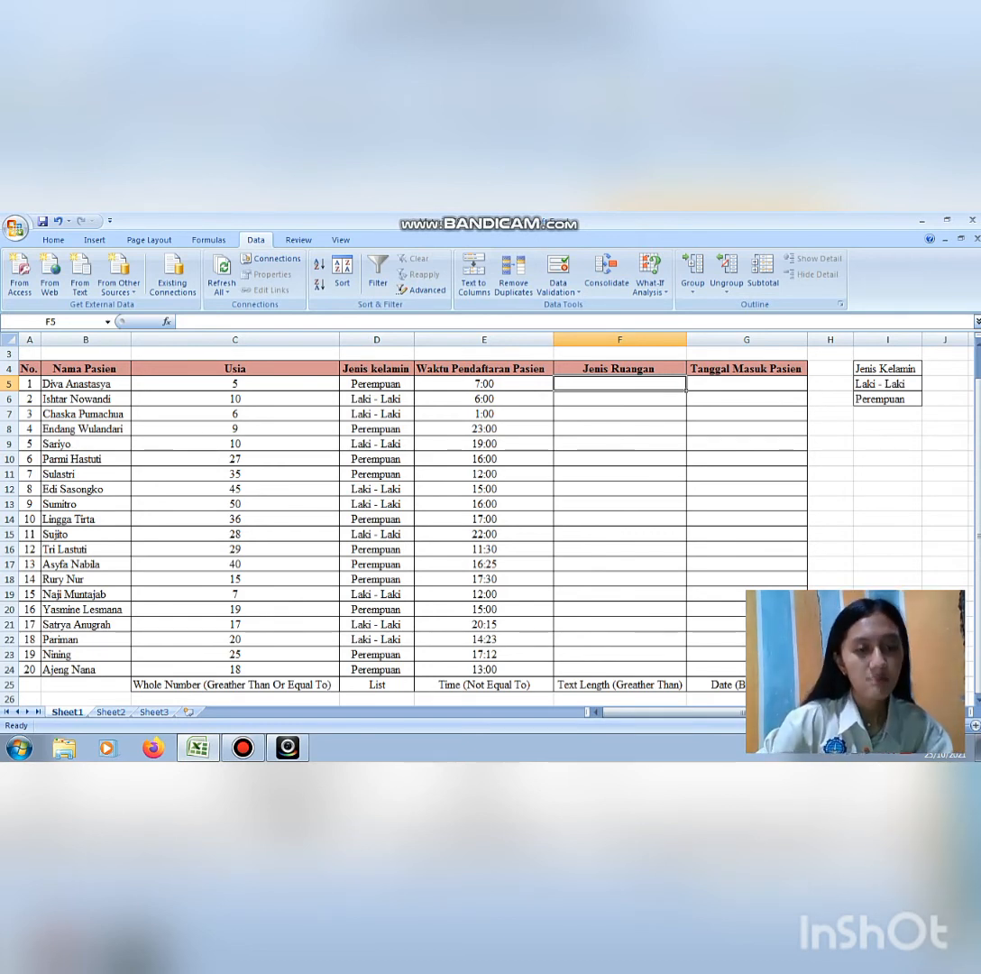
left_click_drag(620, 384, 621, 670)
left_click(559, 287)
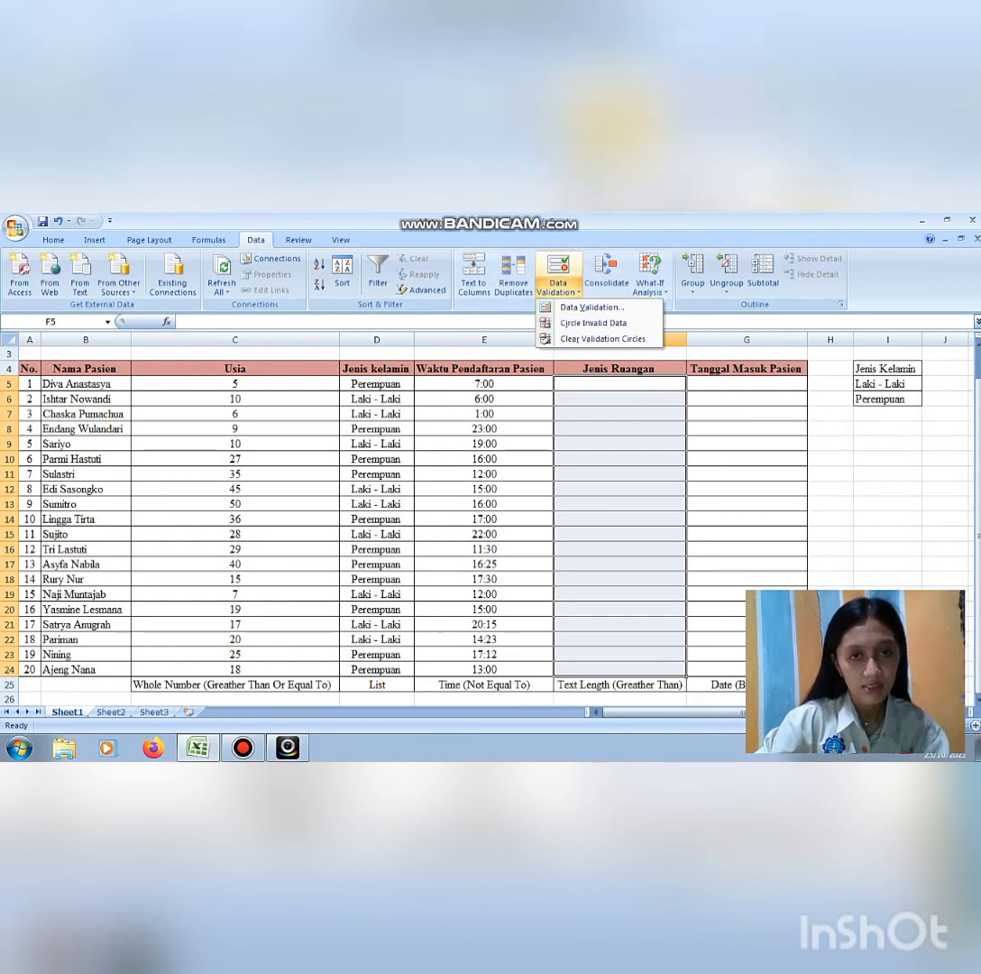
left_click(592, 307)
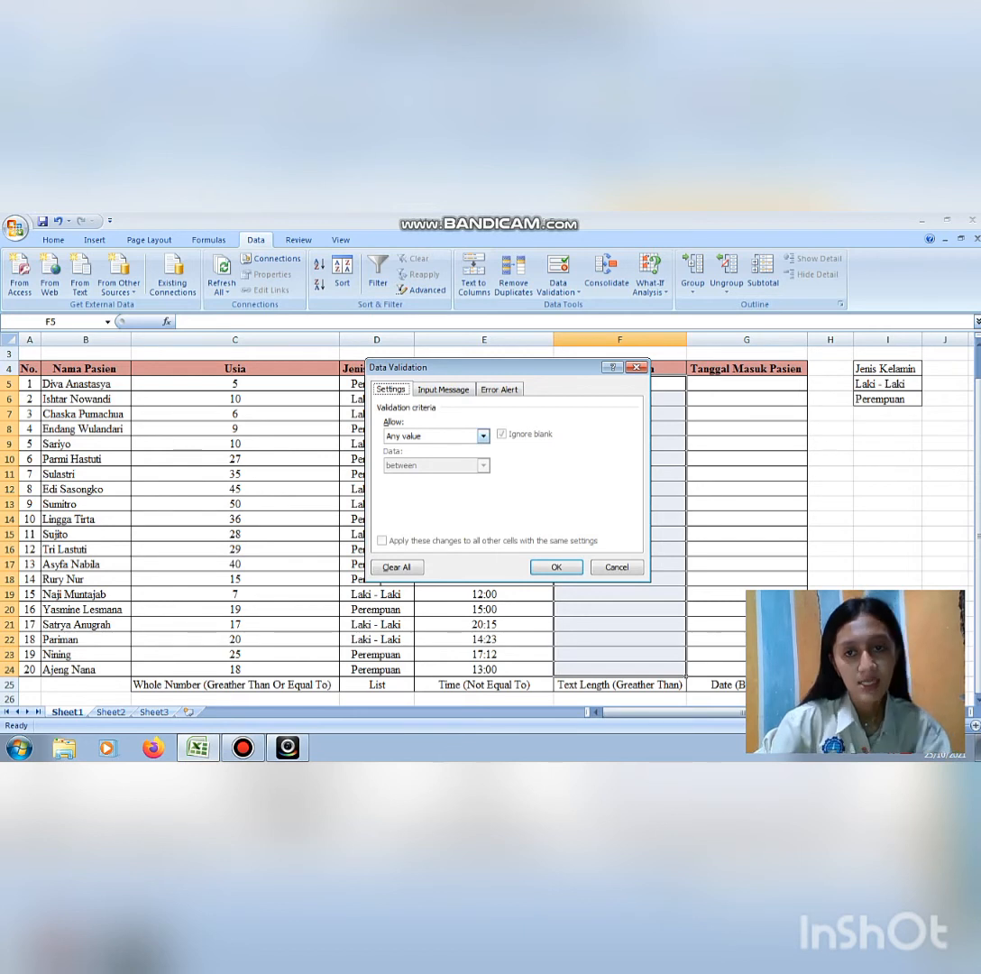
left_click(484, 436)
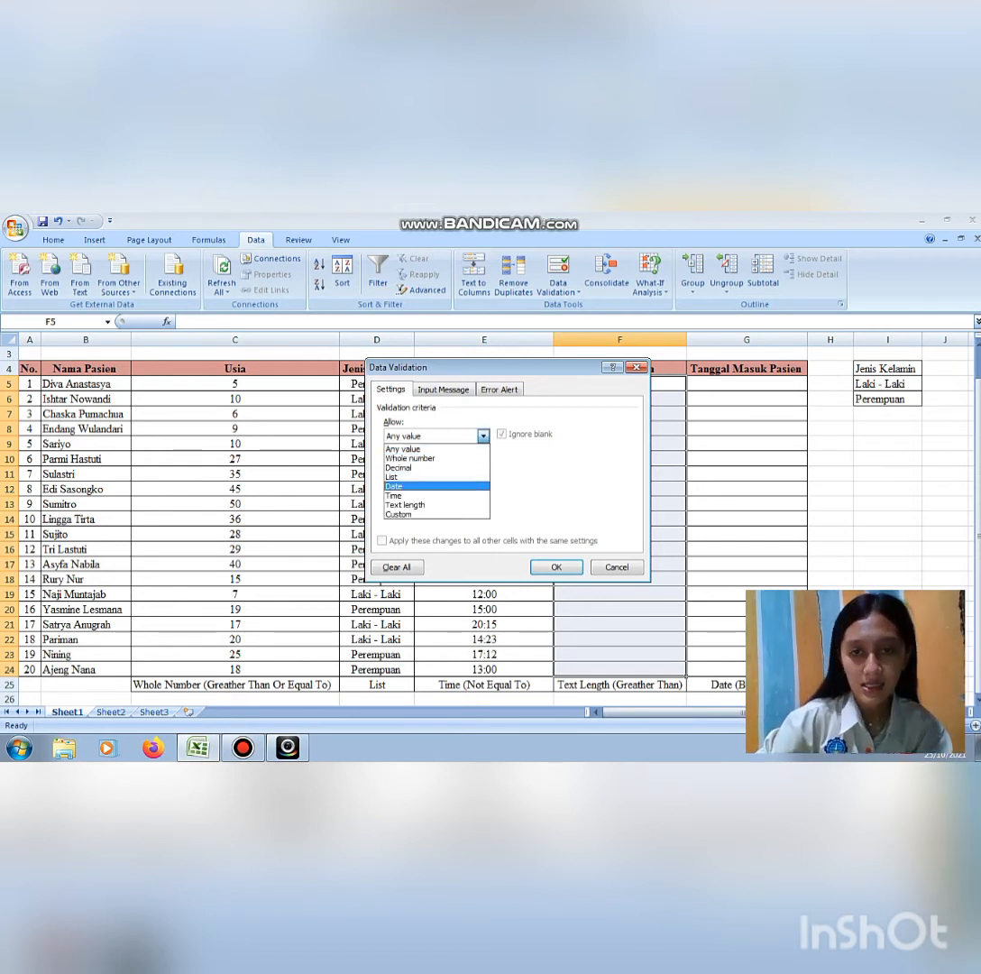
left_click(406, 505)
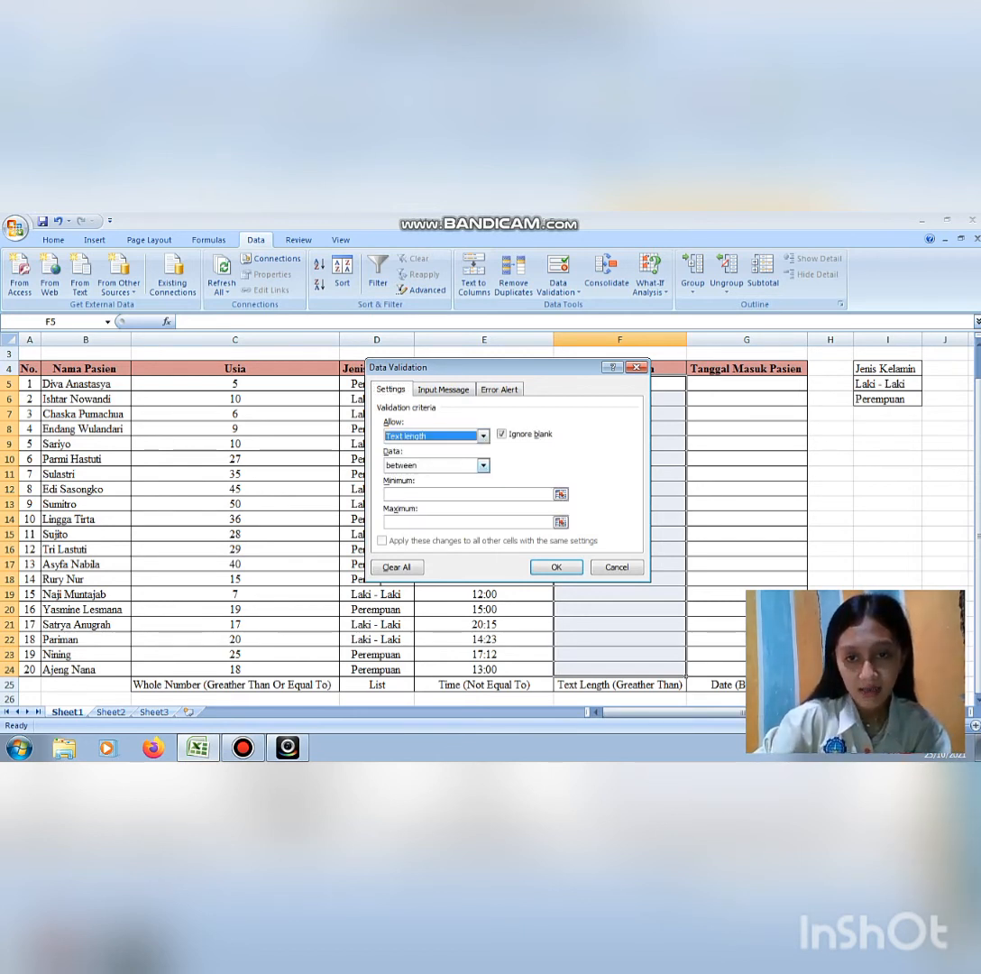
left_click(483, 466)
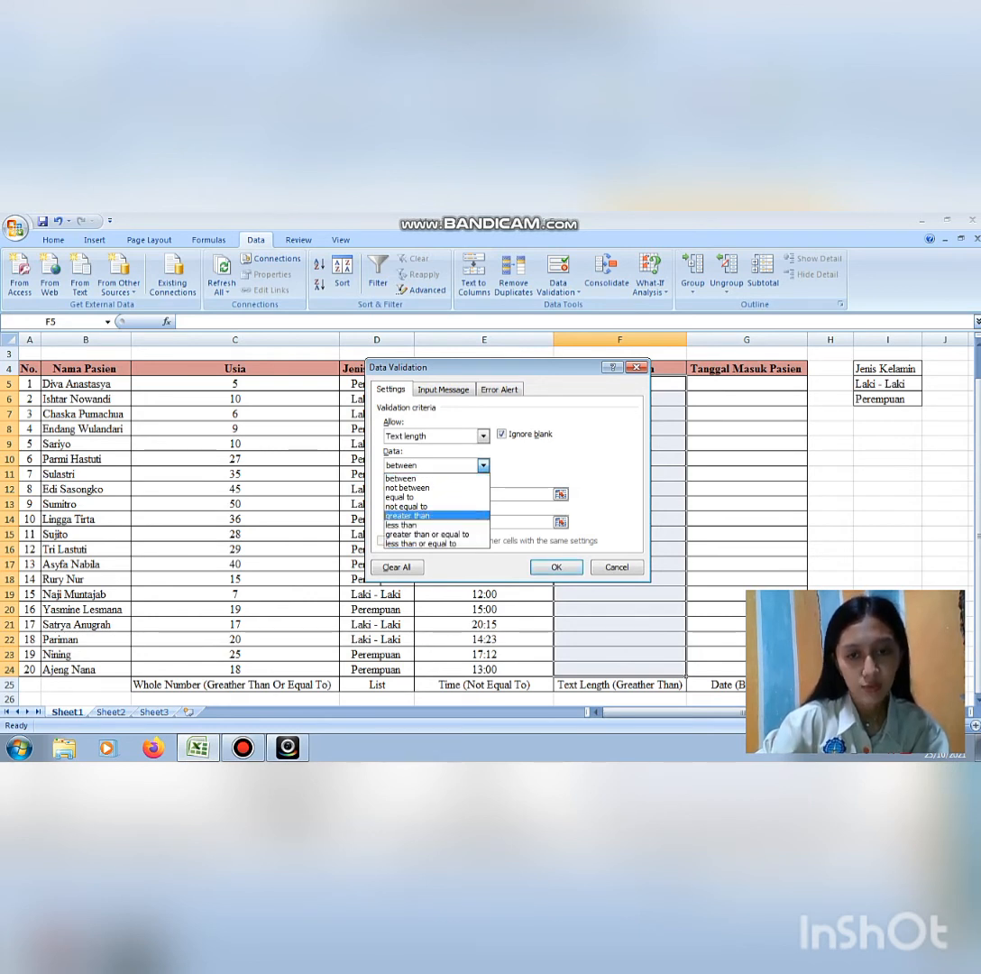
left_click(424, 515)
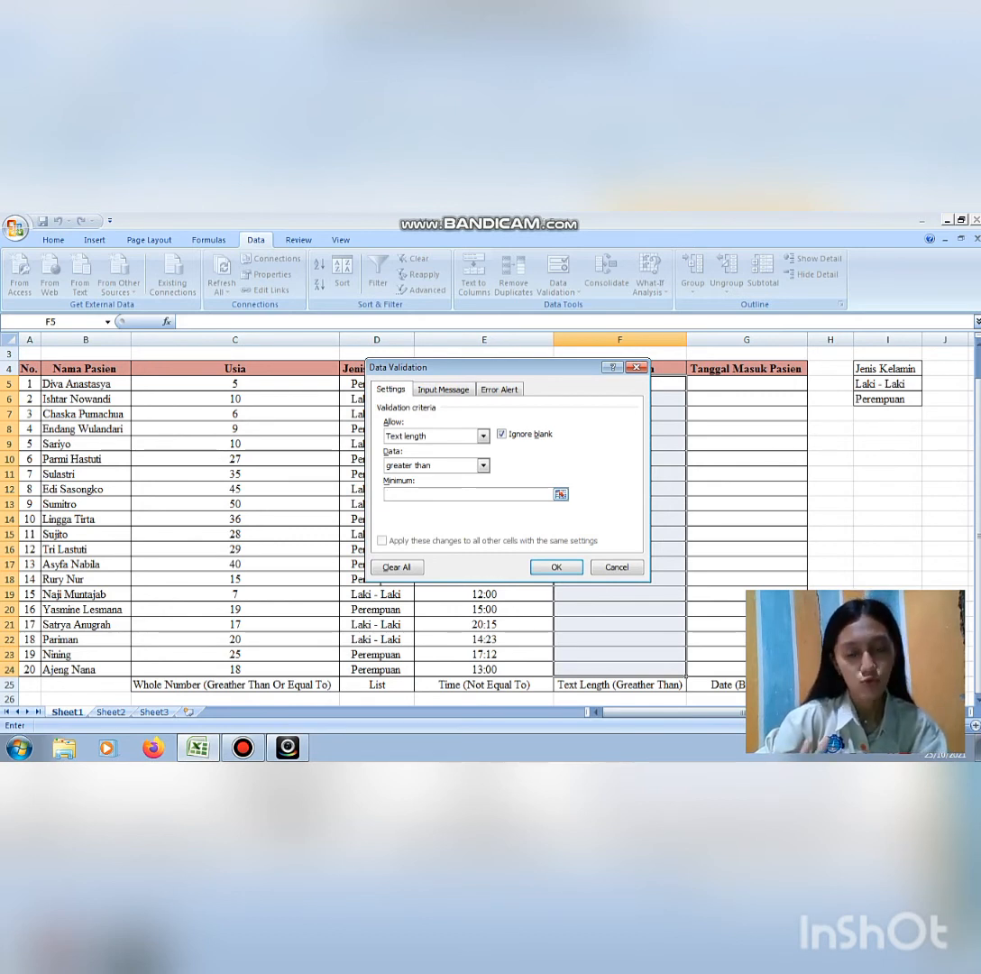
type("1")
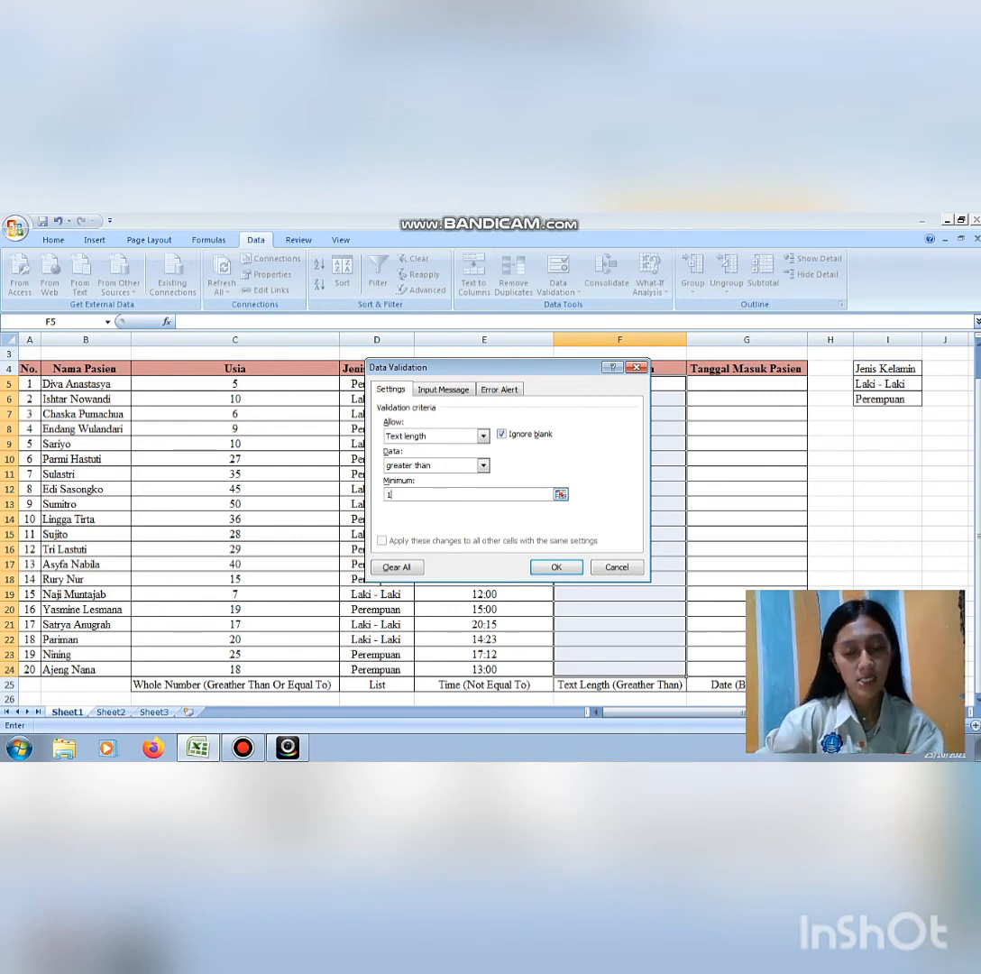
Set the input message title of the room type validation rule to "Jenis Ruangan".
left_click(443, 390)
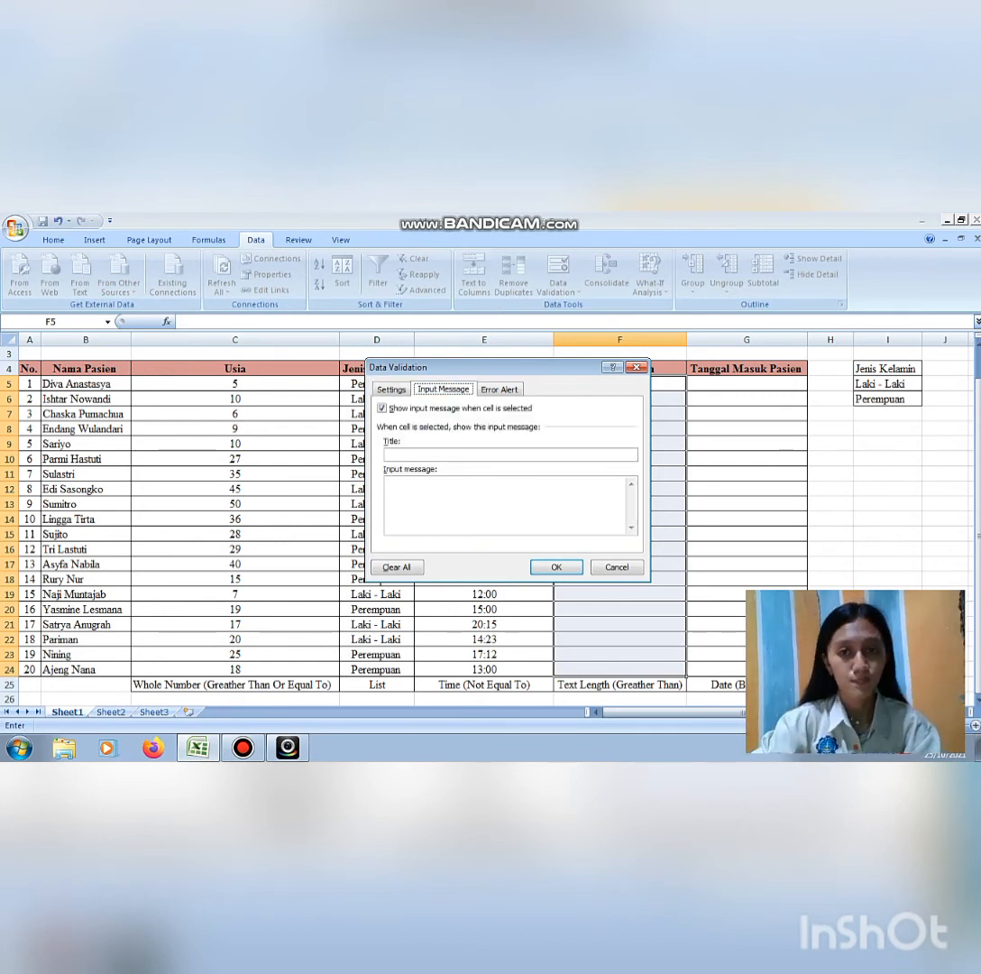
left_click(446, 454)
type("Jenis Run")
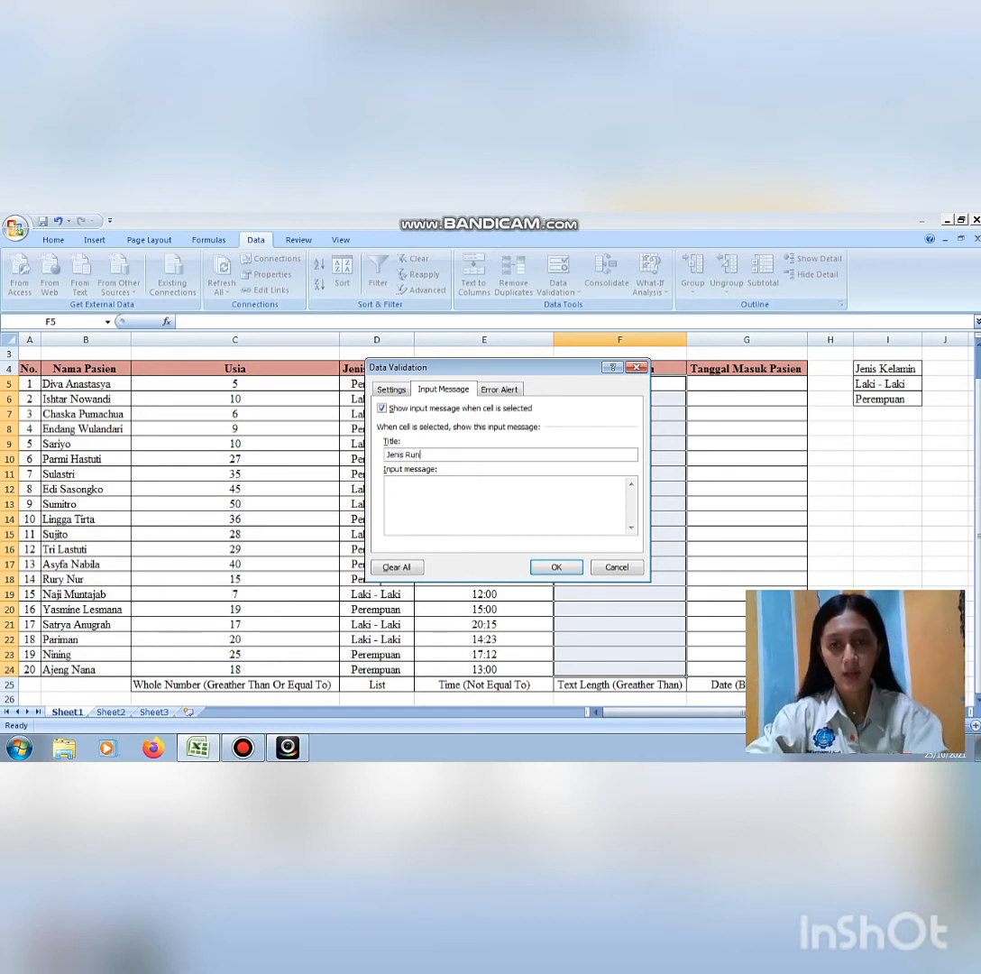
key("BackSpace")
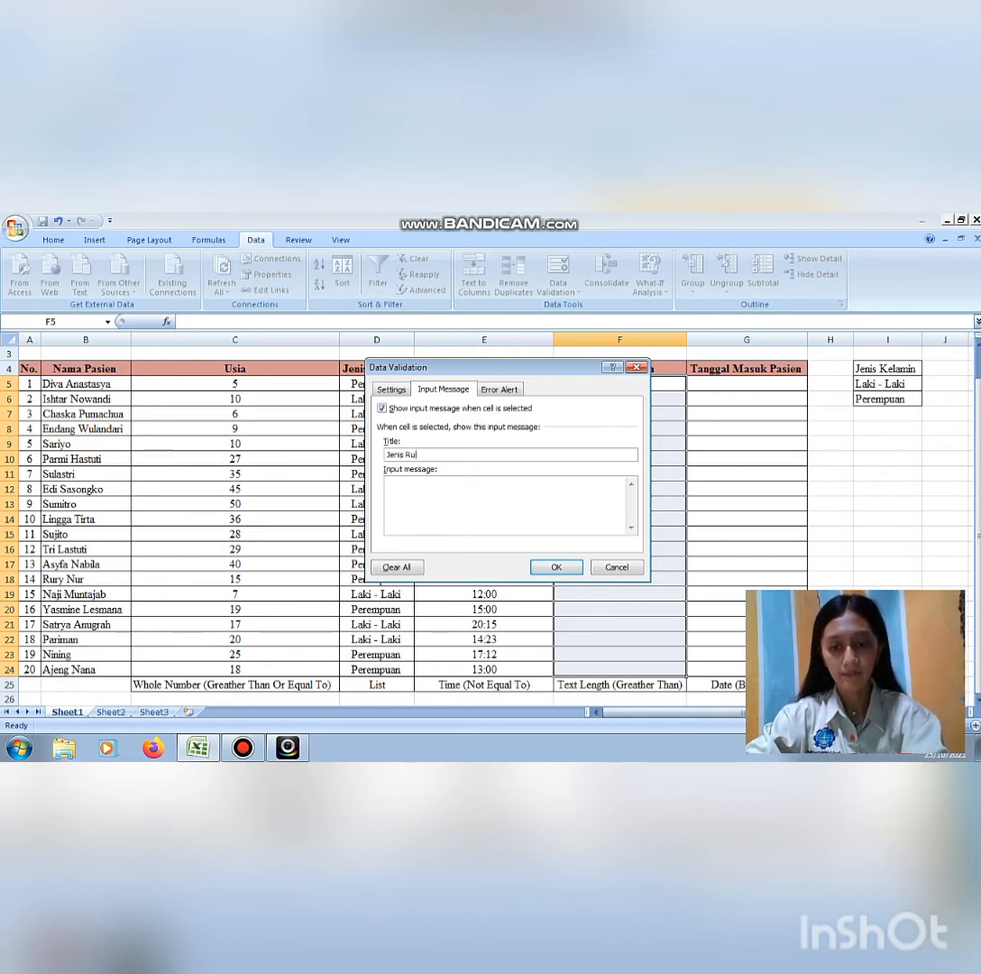
type("angan")
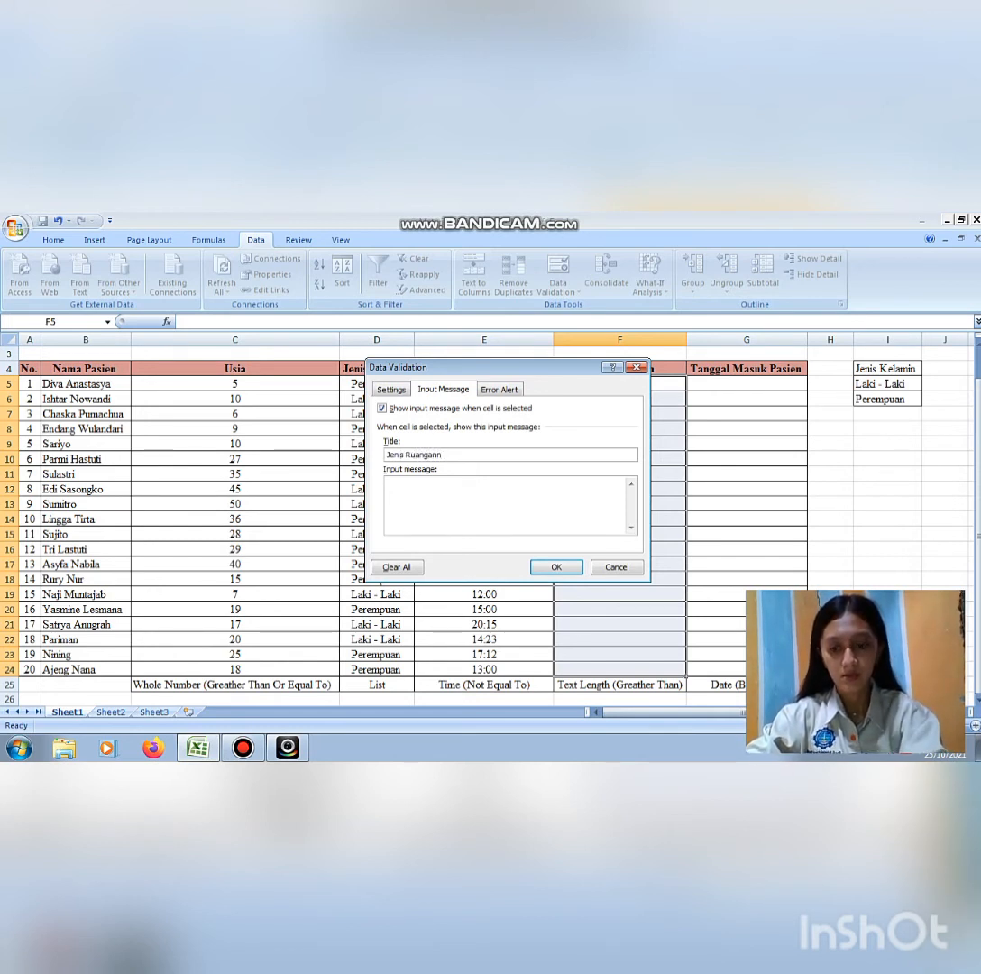
Write the rule's input message "Data hannya bisa diisi dengan jumlah karakter lebih dari 1".
left_click(388, 482)
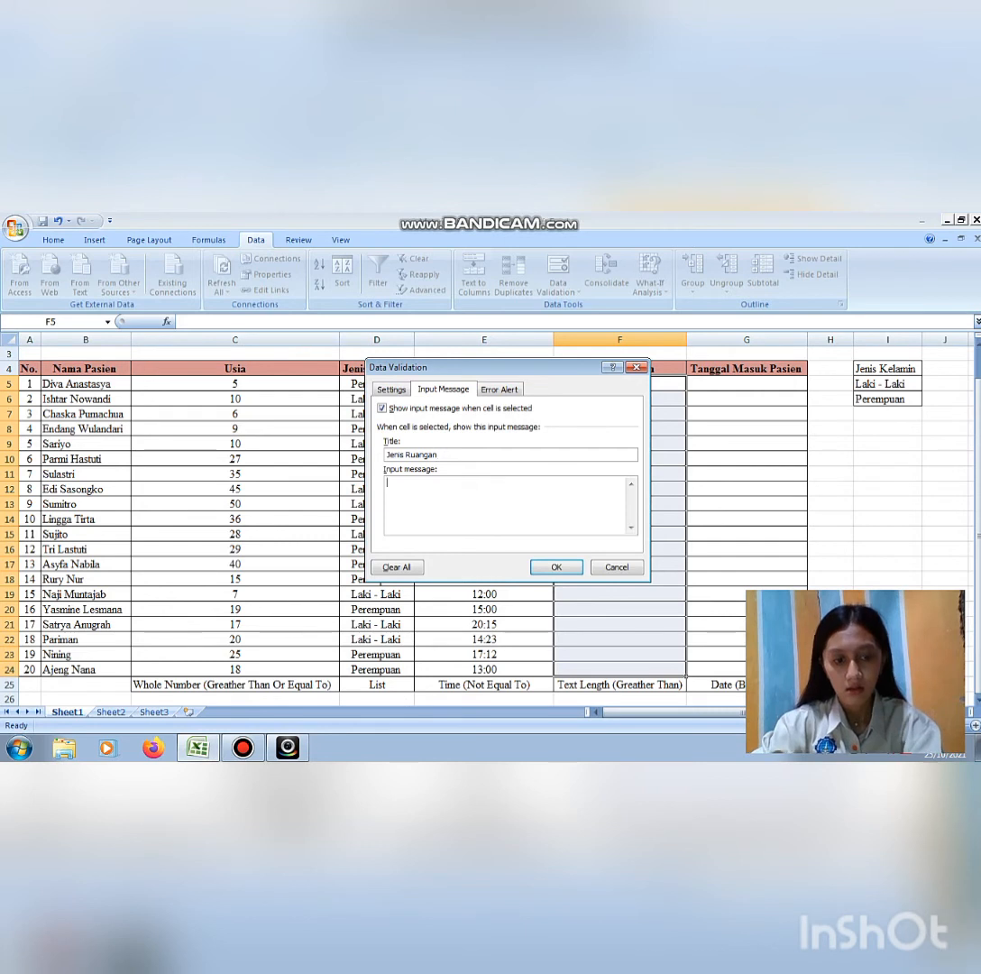
type("Data ")
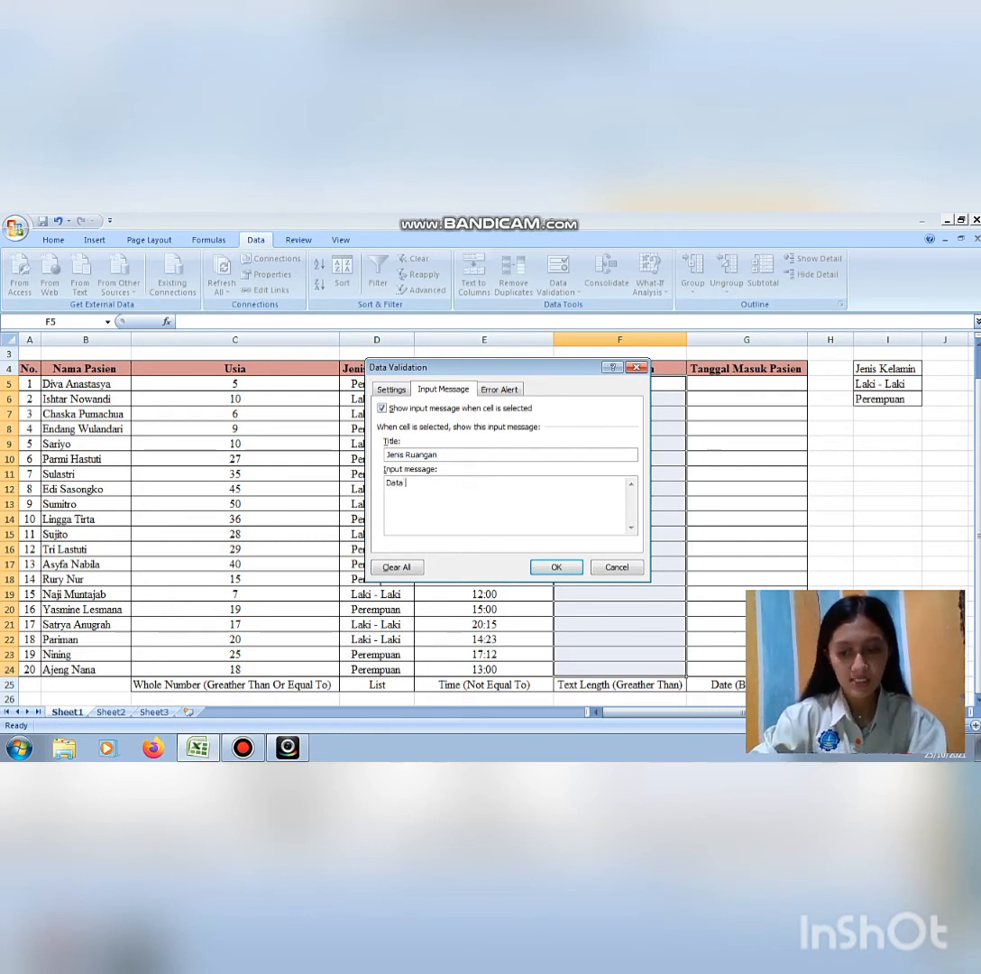
type("hannya bisa ")
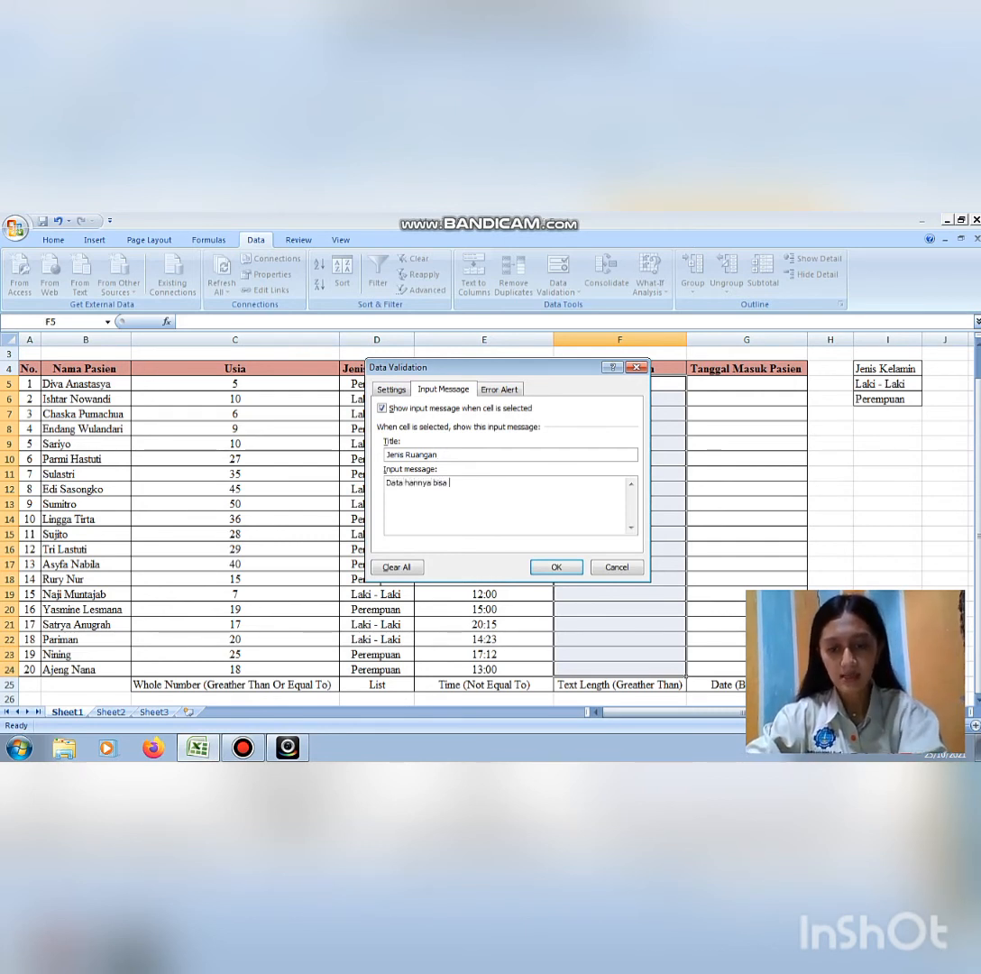
type("disi")
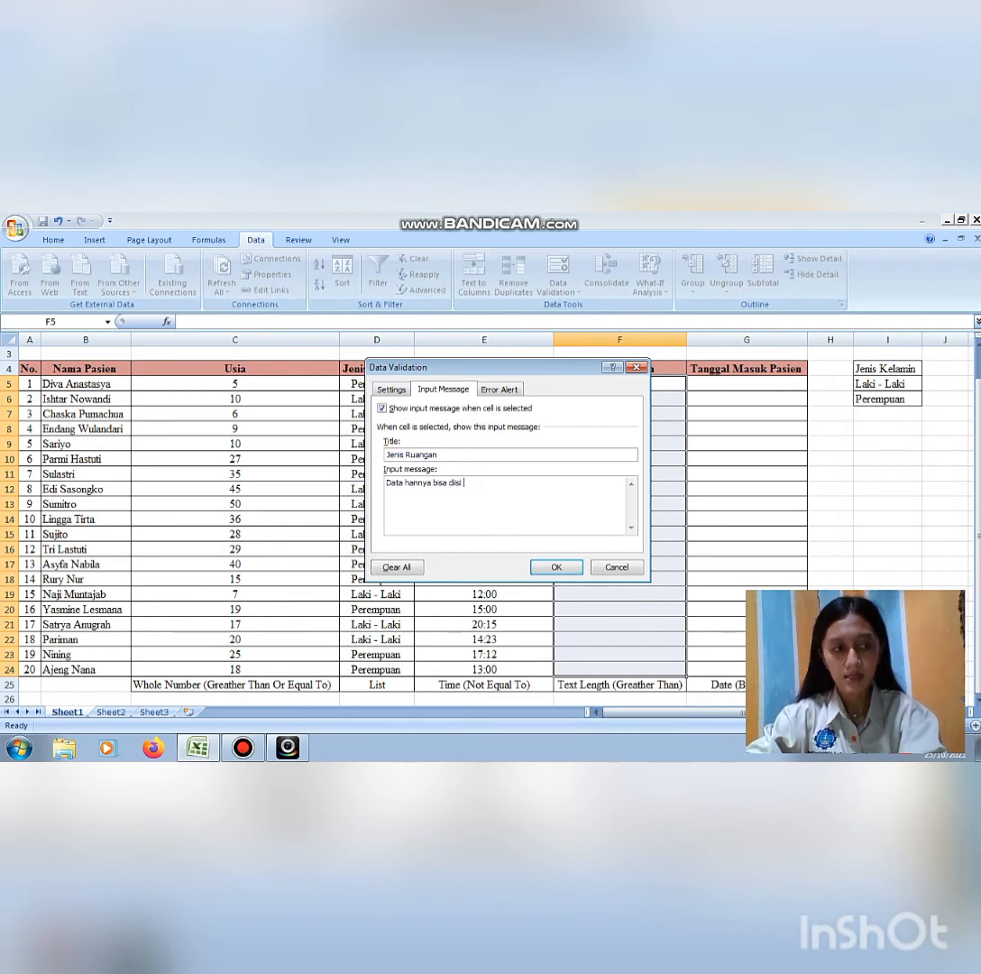
type(" dengan ")
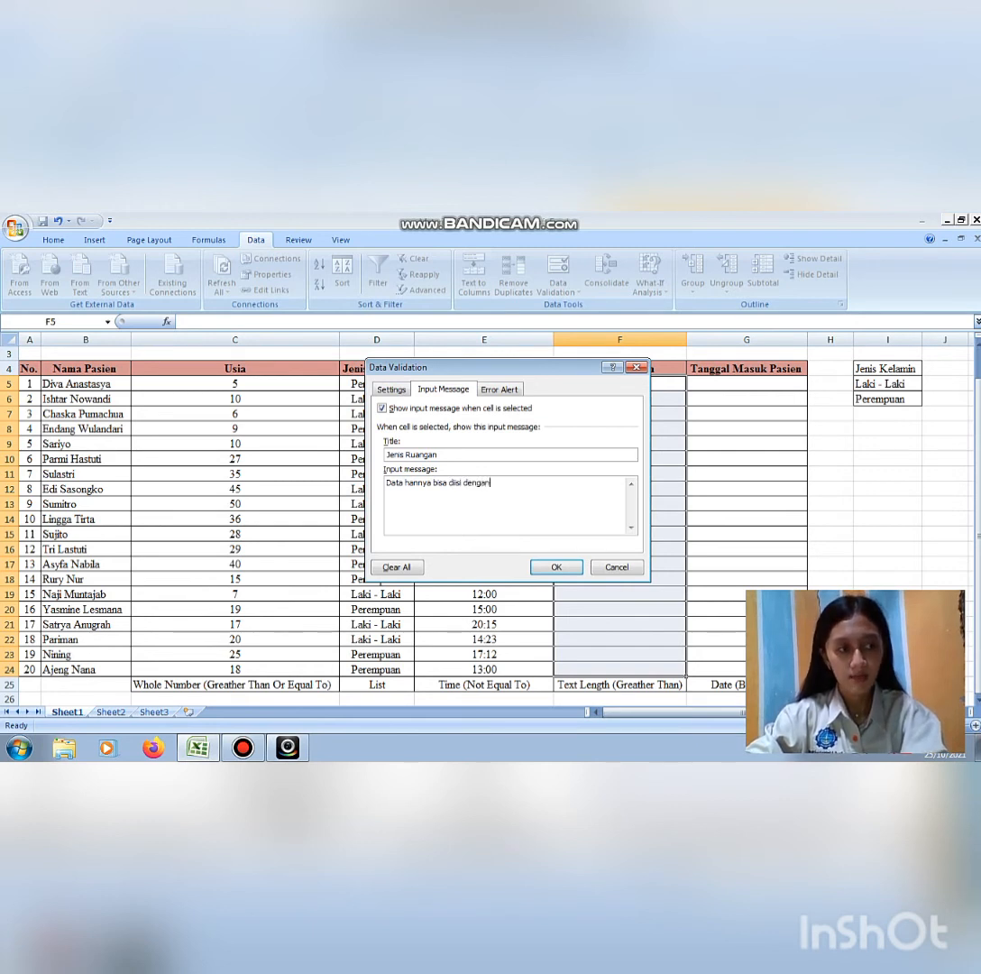
type("jumla")
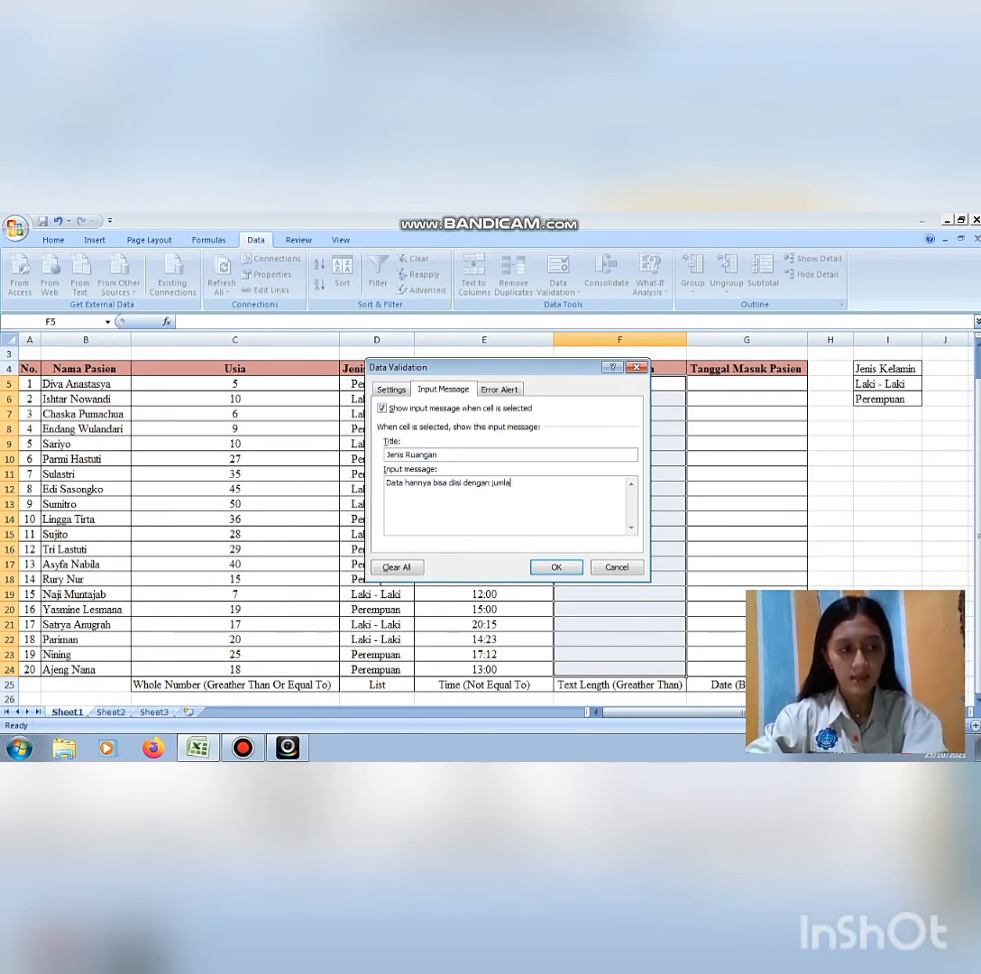
type("h karakte")
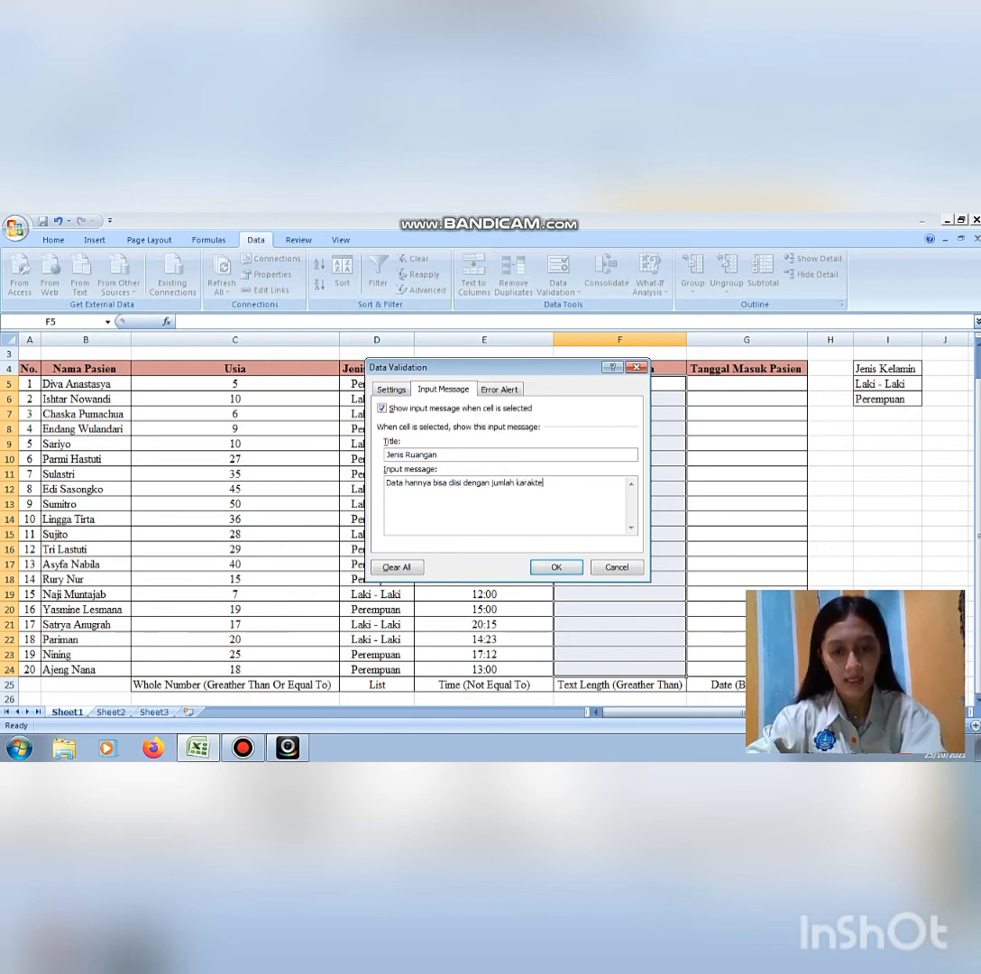
type("r le")
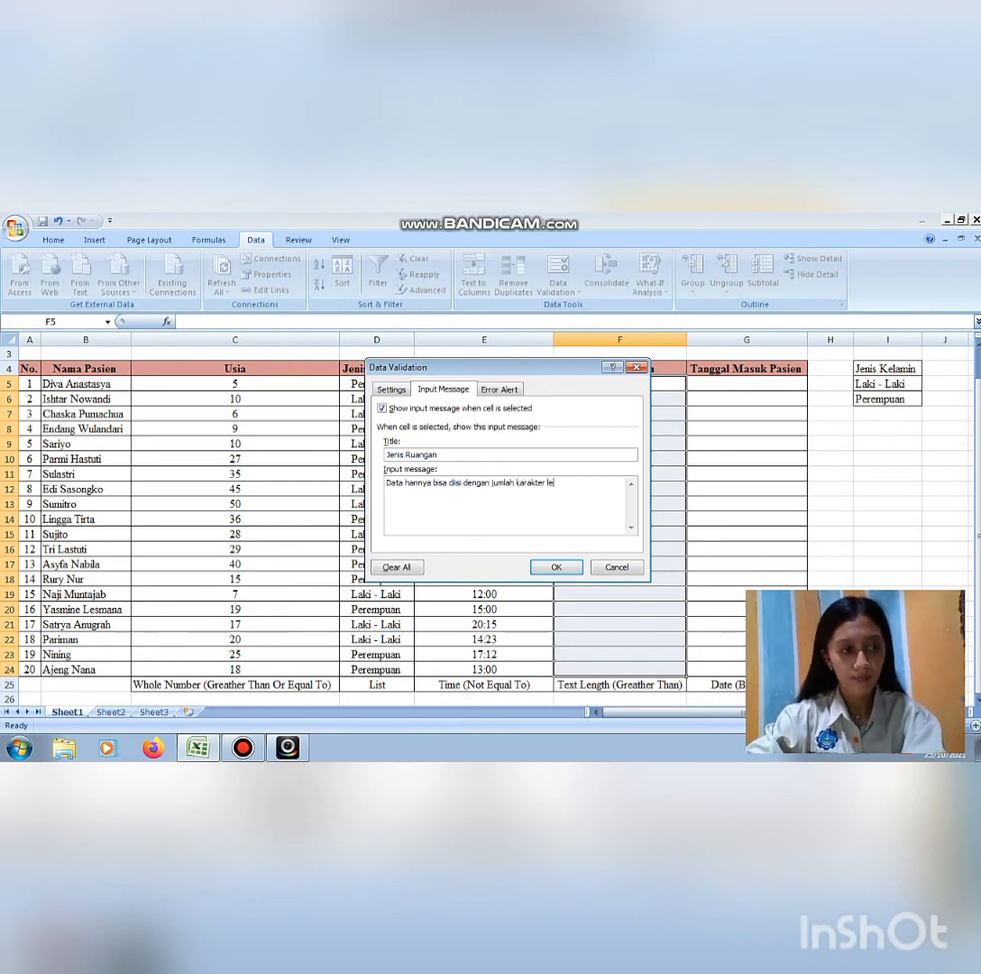
type("bih dari ")
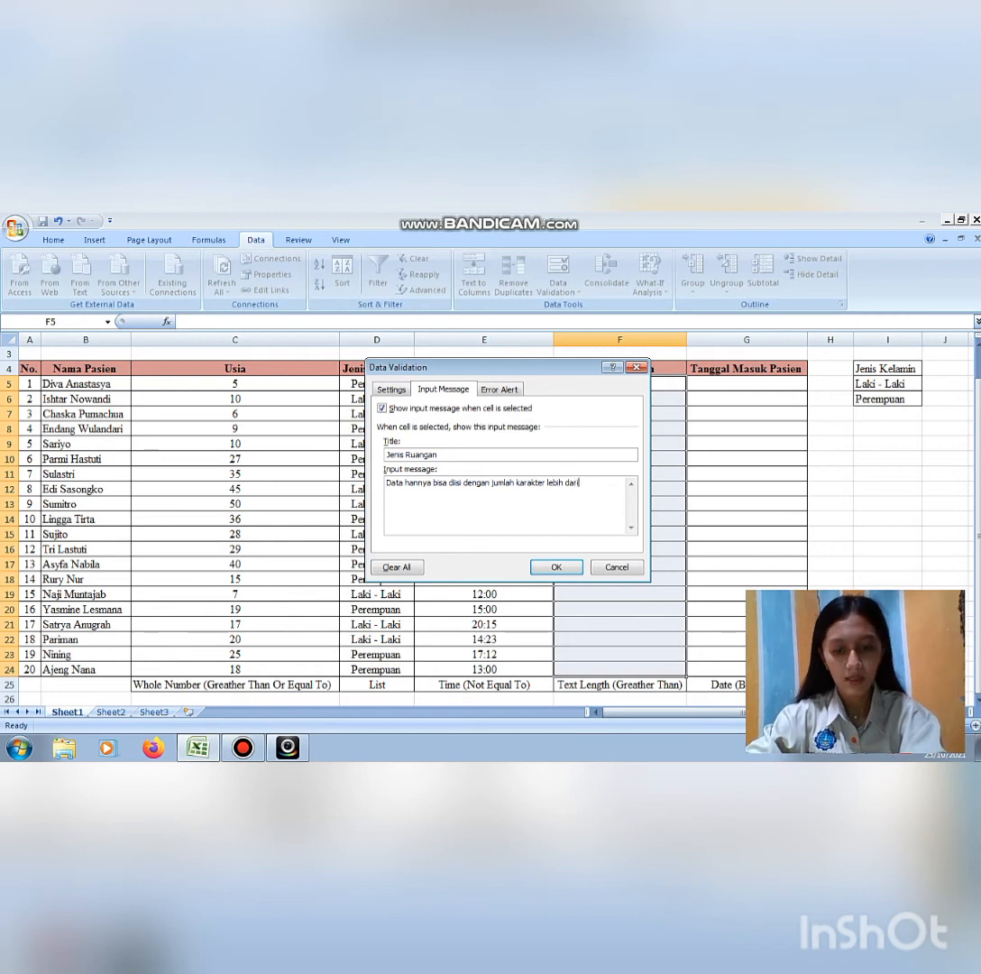
type("1")
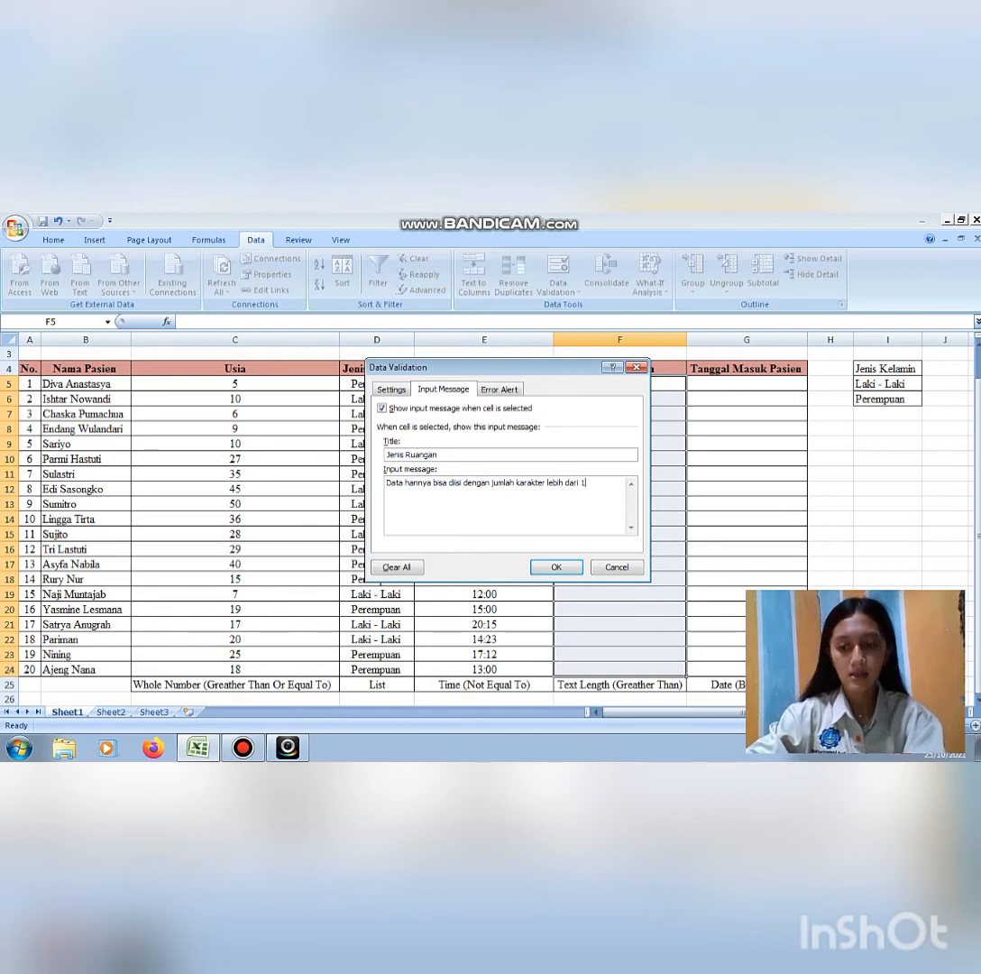
Set the room type rule's error alert to the Information style with the title "Data tidak sesuai".
left_click(499, 390)
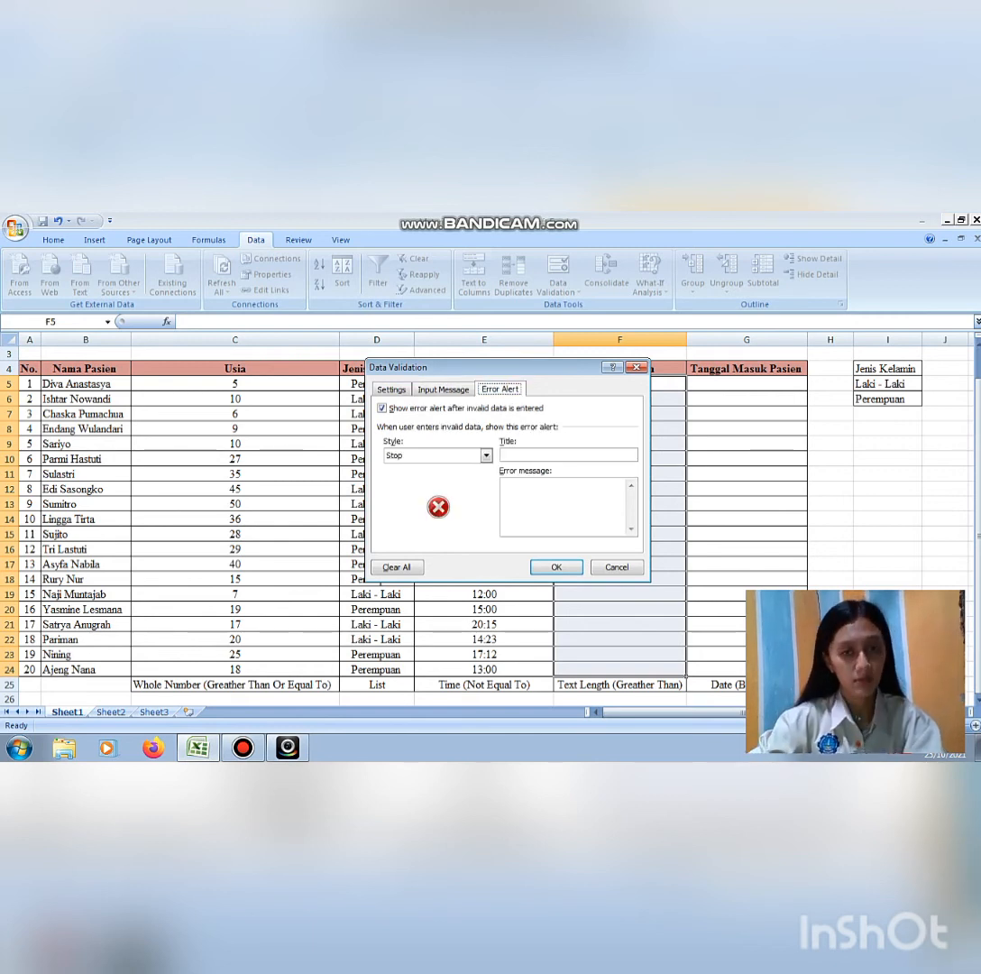
left_click(486, 456)
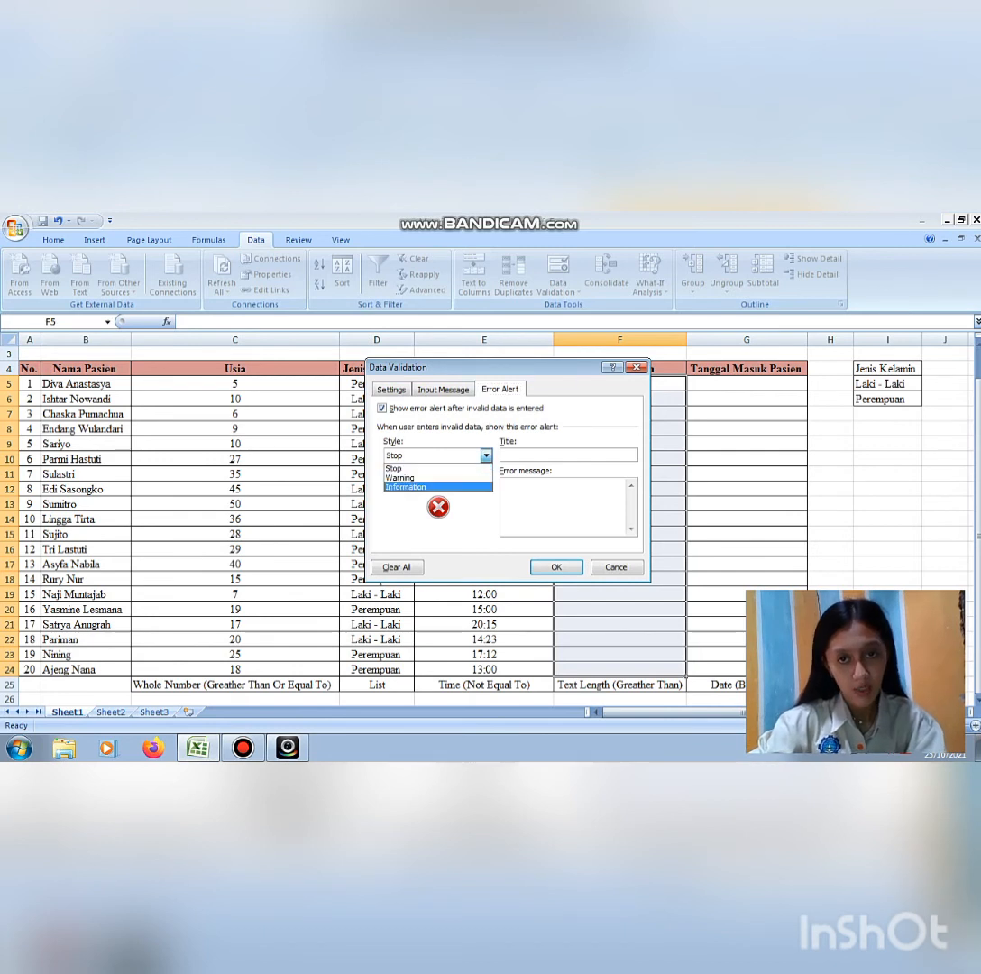
left_click(407, 488)
left_click(550, 455)
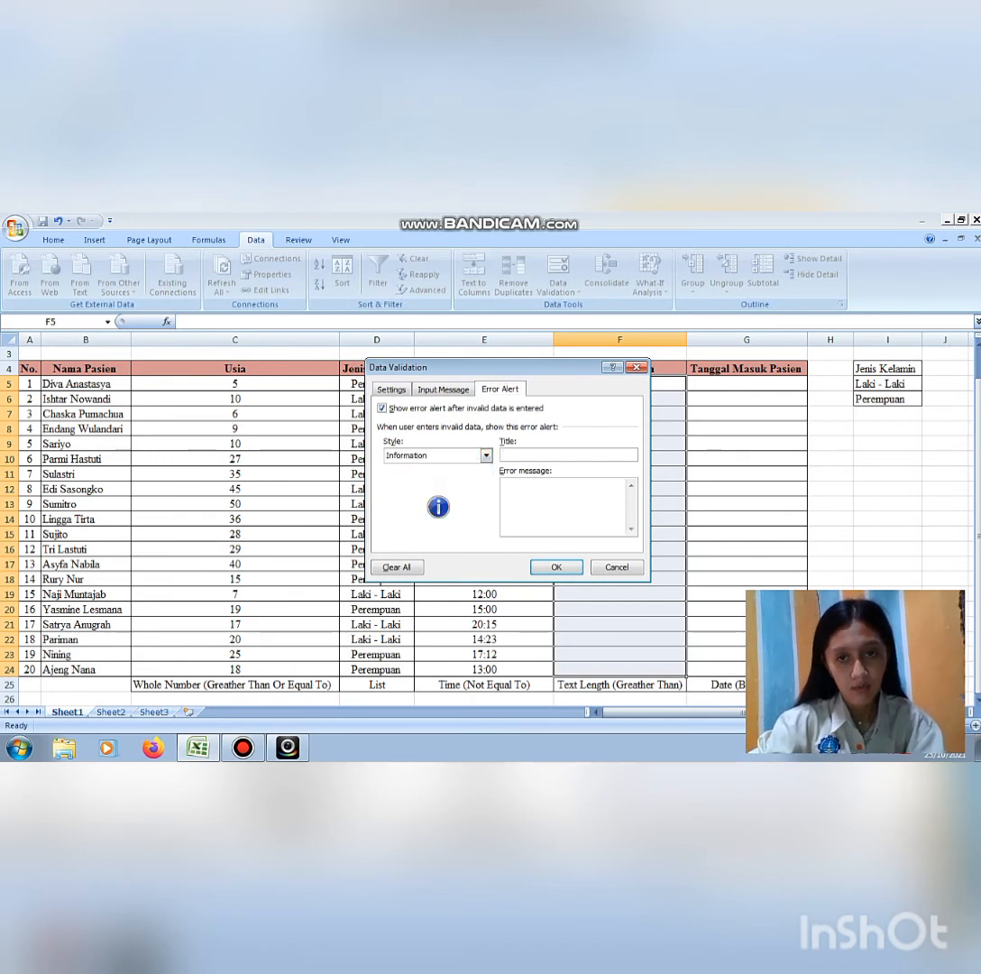
type("Data ")
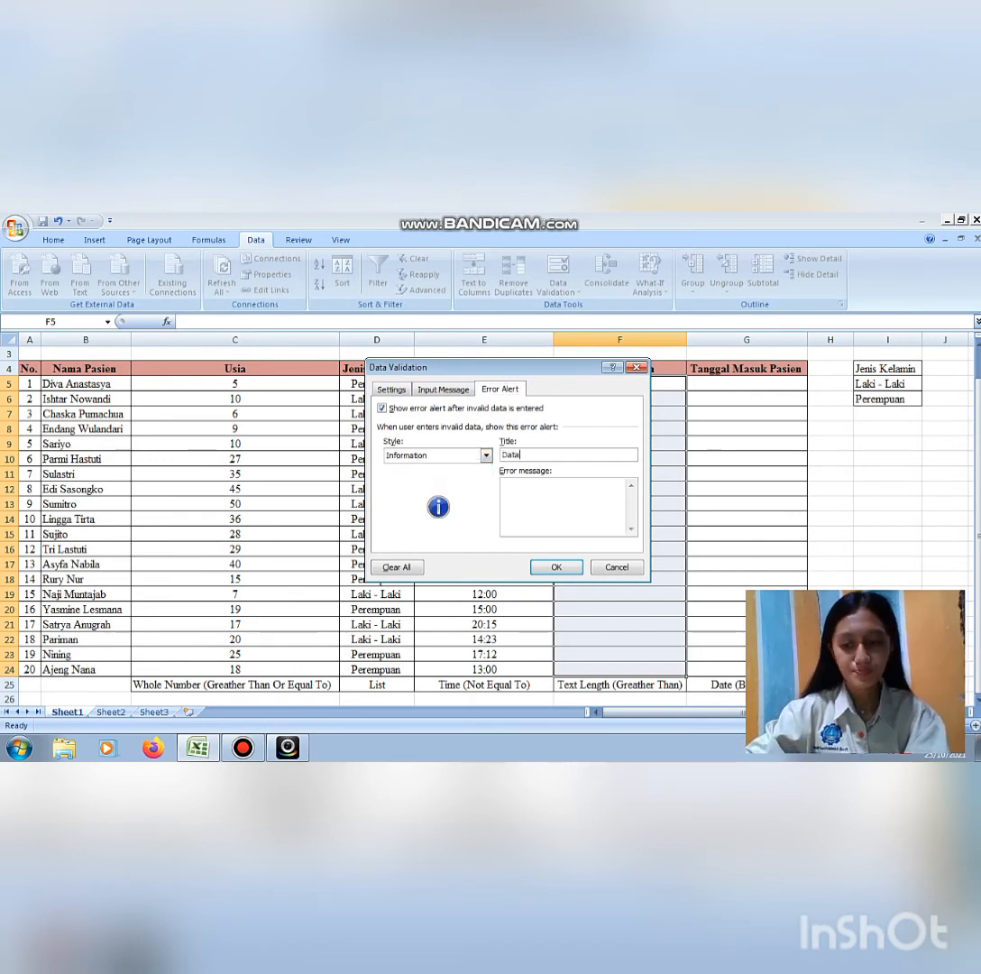
type("ti")
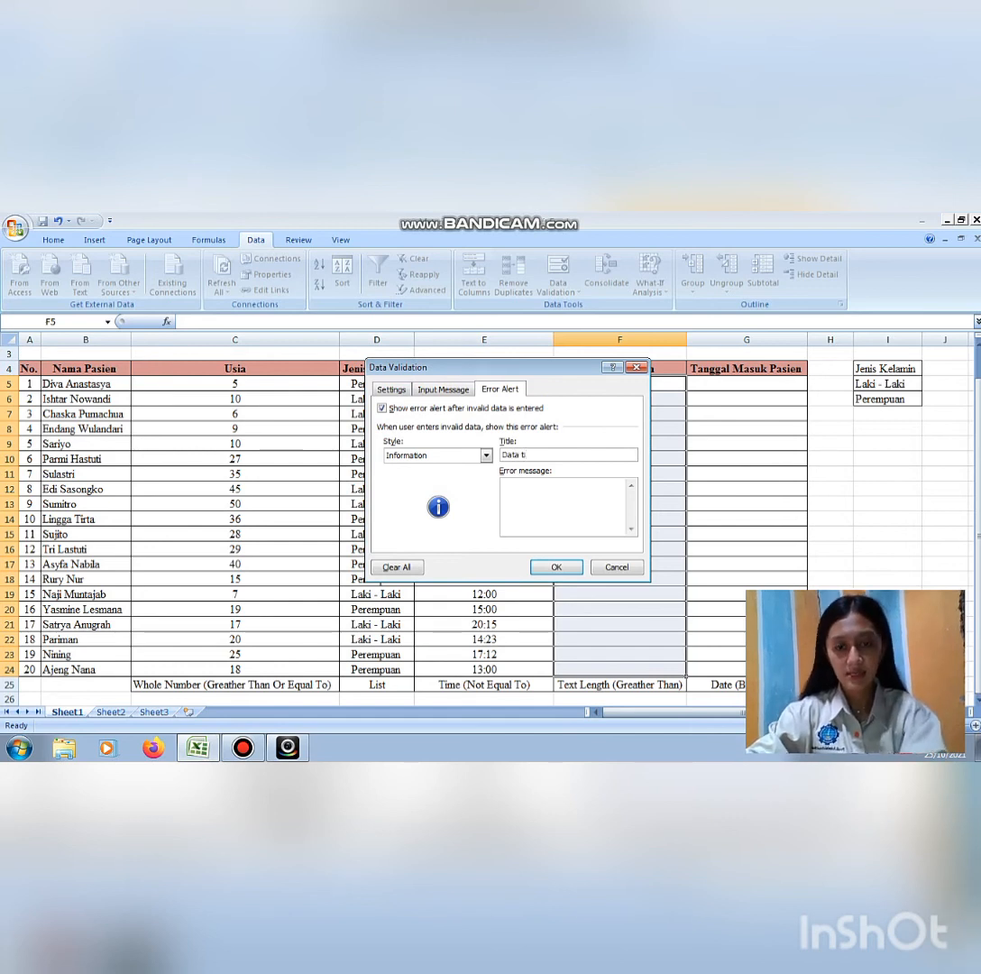
type("dak s")
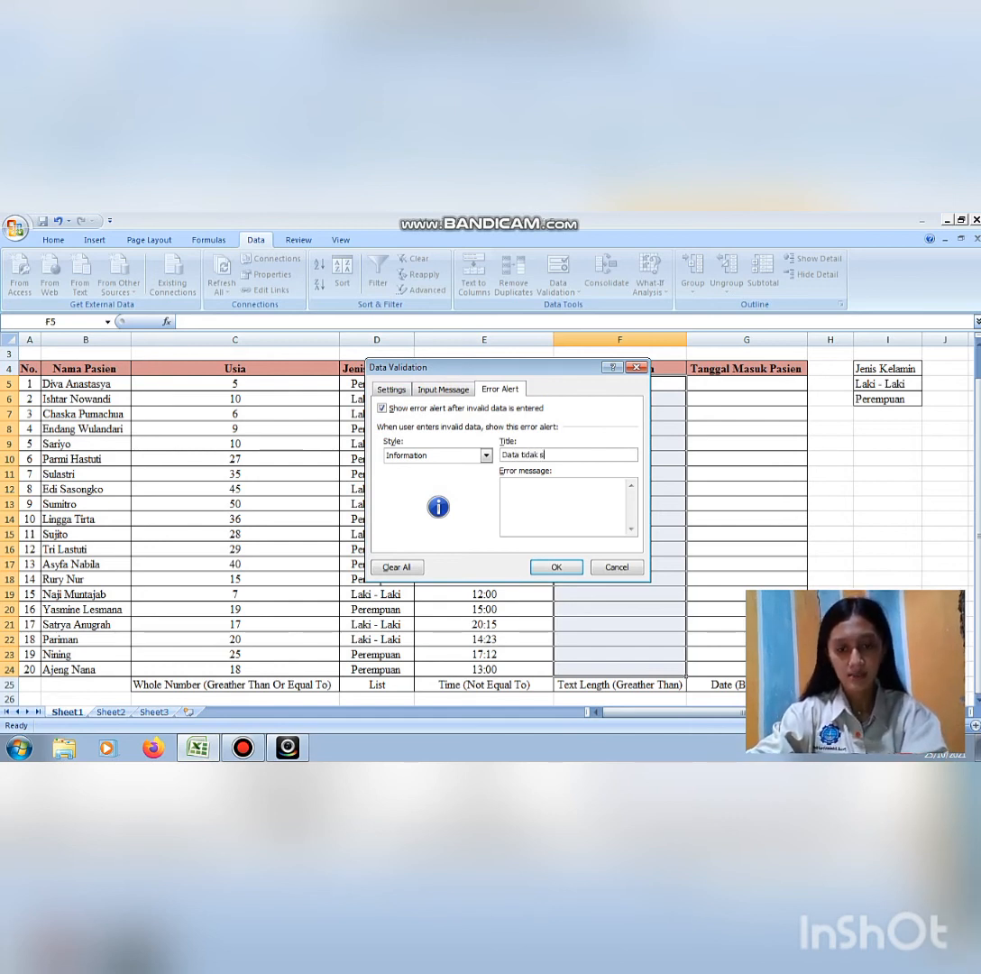
type("esuai")
Write the error message "Jumlah karakter tidak sesuai" and apply the room type validation rule.
left_click(503, 484)
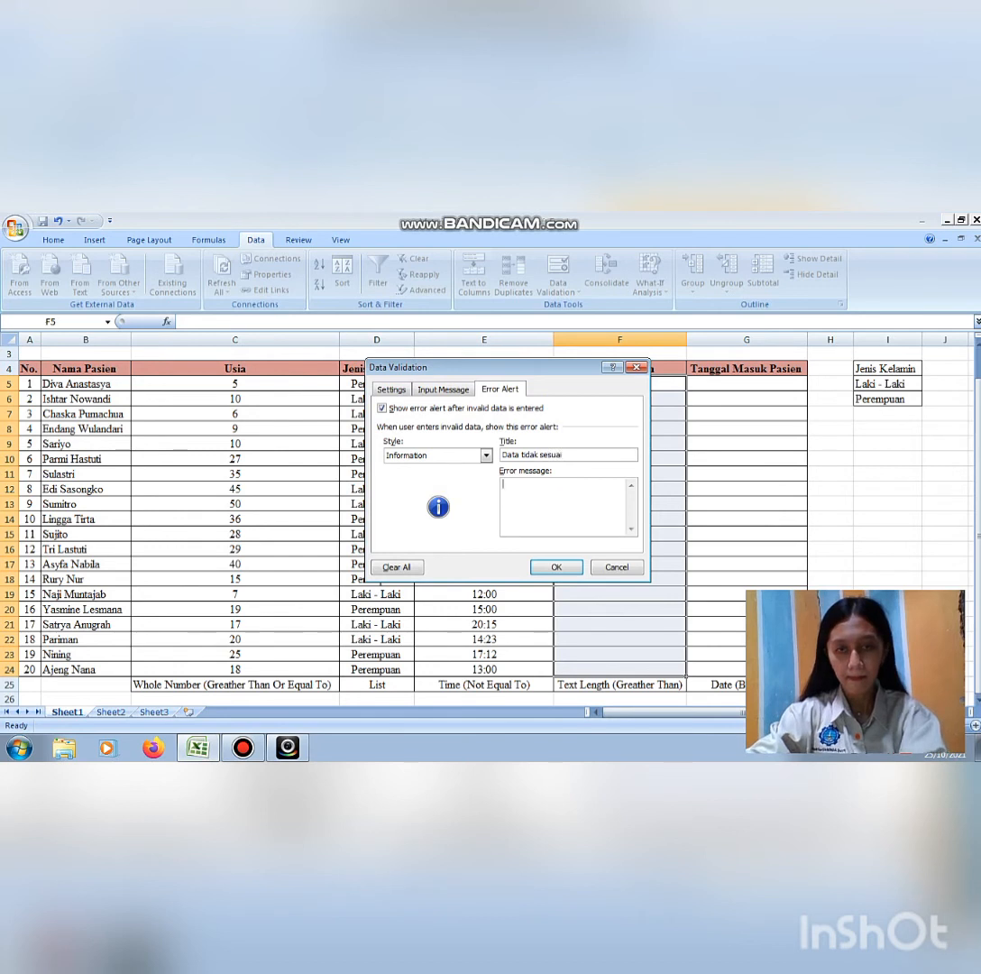
type("Jumla")
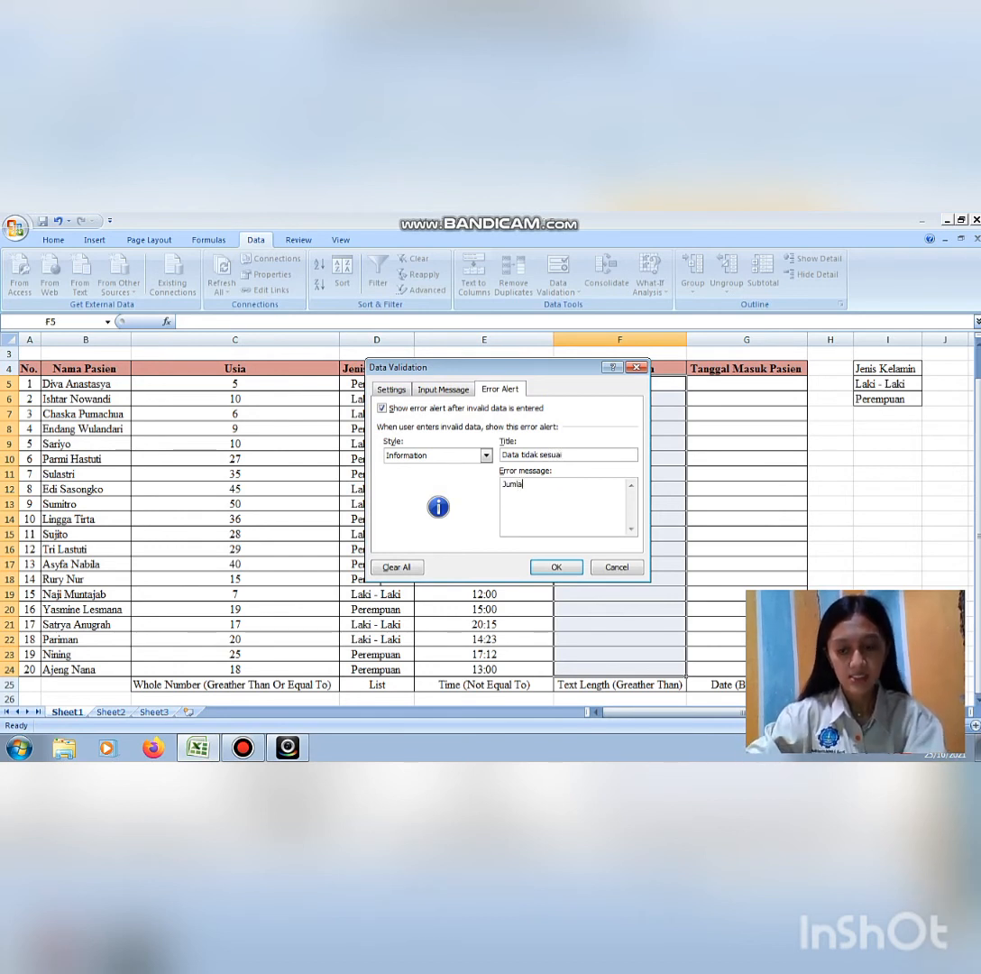
type("h karakte")
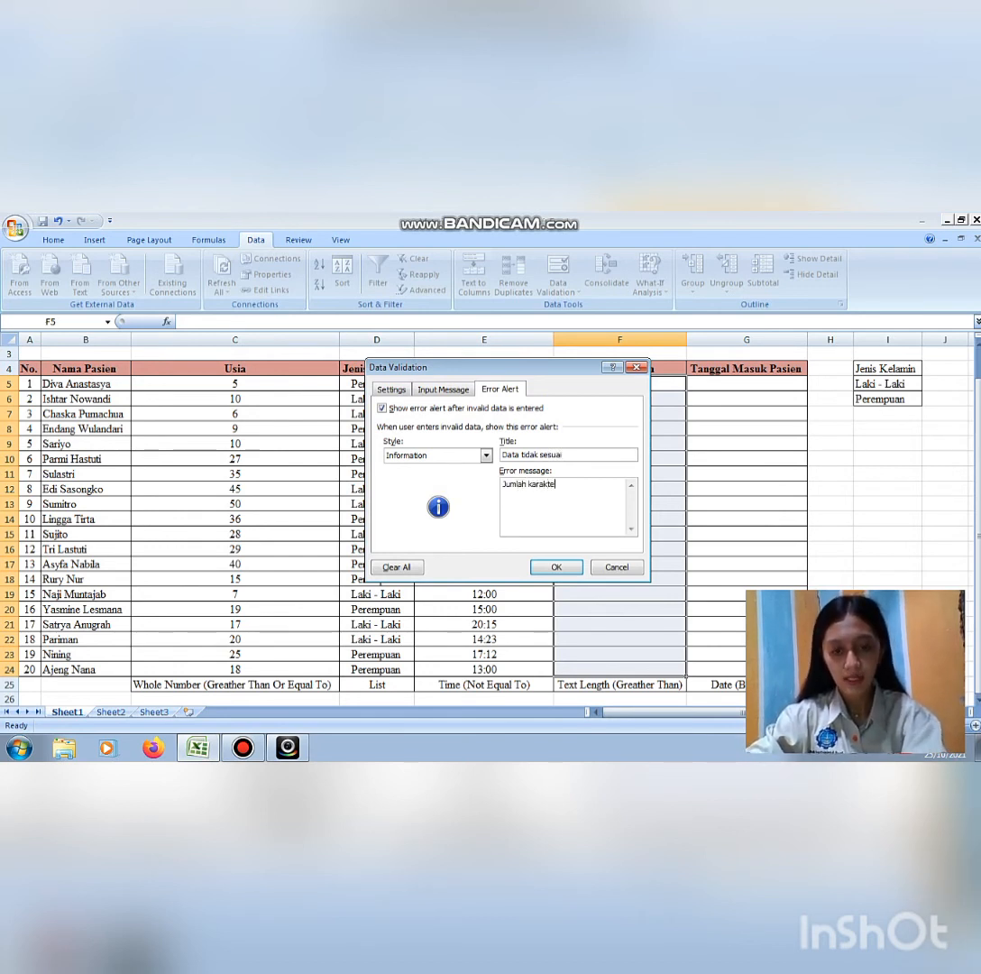
type("r t")
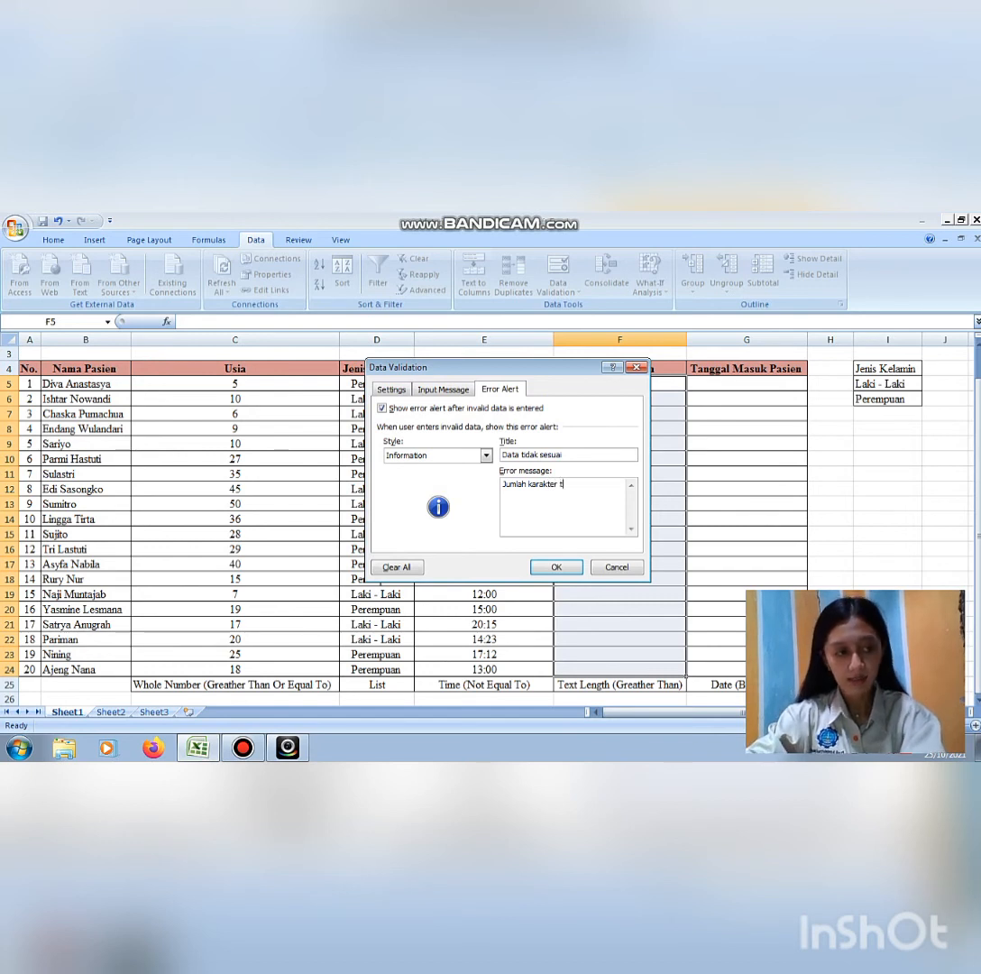
type("idak sesuai")
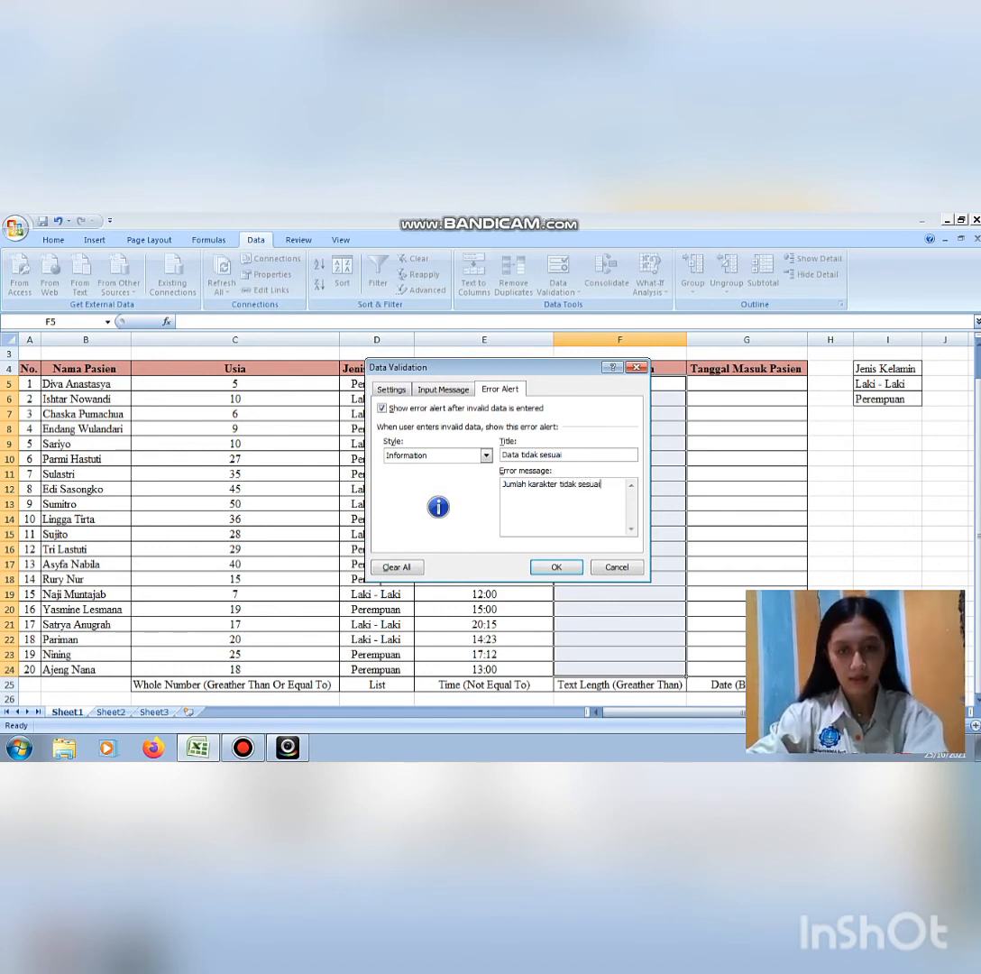
left_click(557, 567)
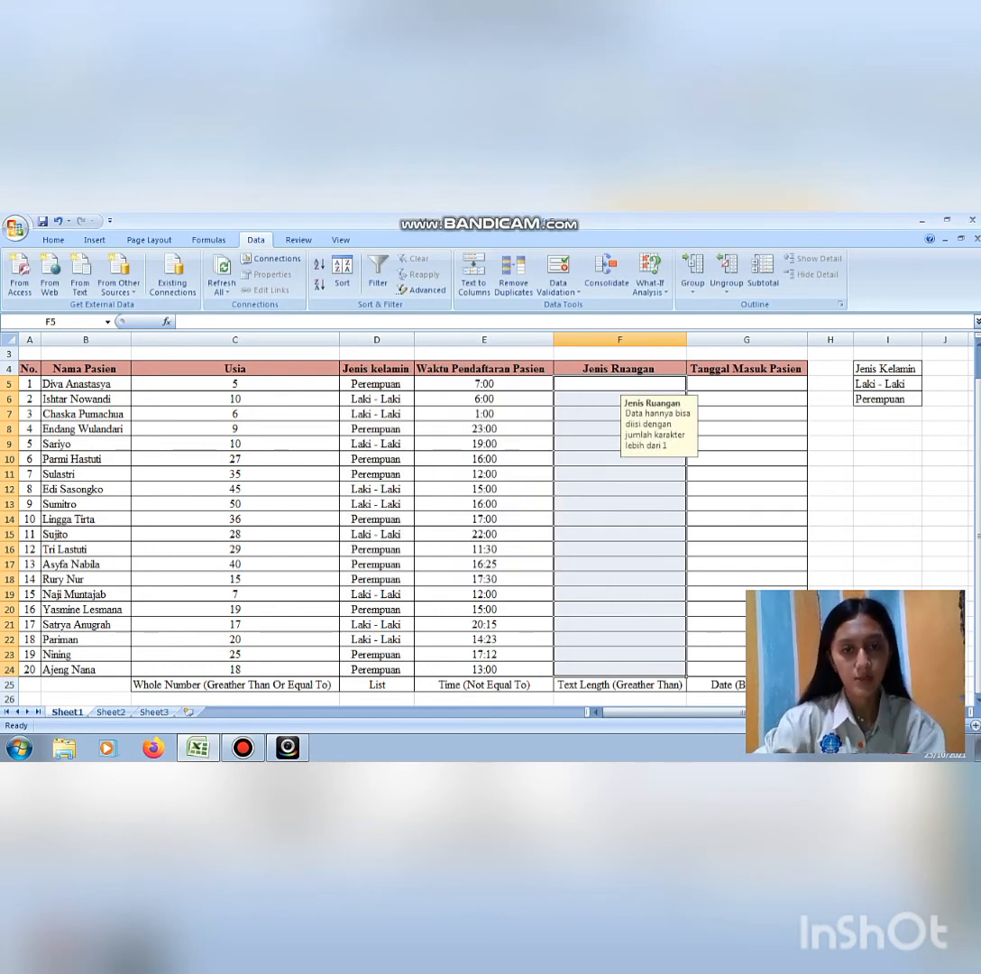
Enter the room types ICU, HCU, ICCU, NICU and PICU in cells F5 to F9 under Jenis Ruangan.
left_click(620, 384)
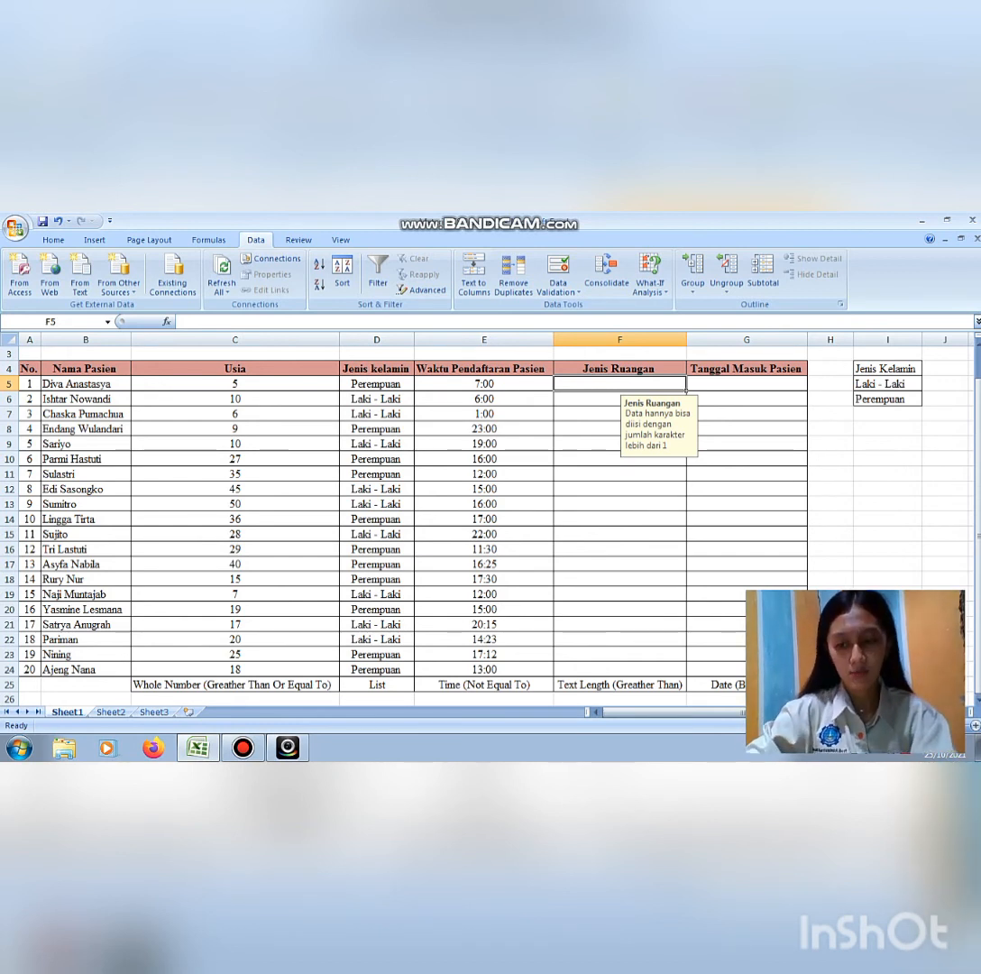
type("ICU")
key("Return")
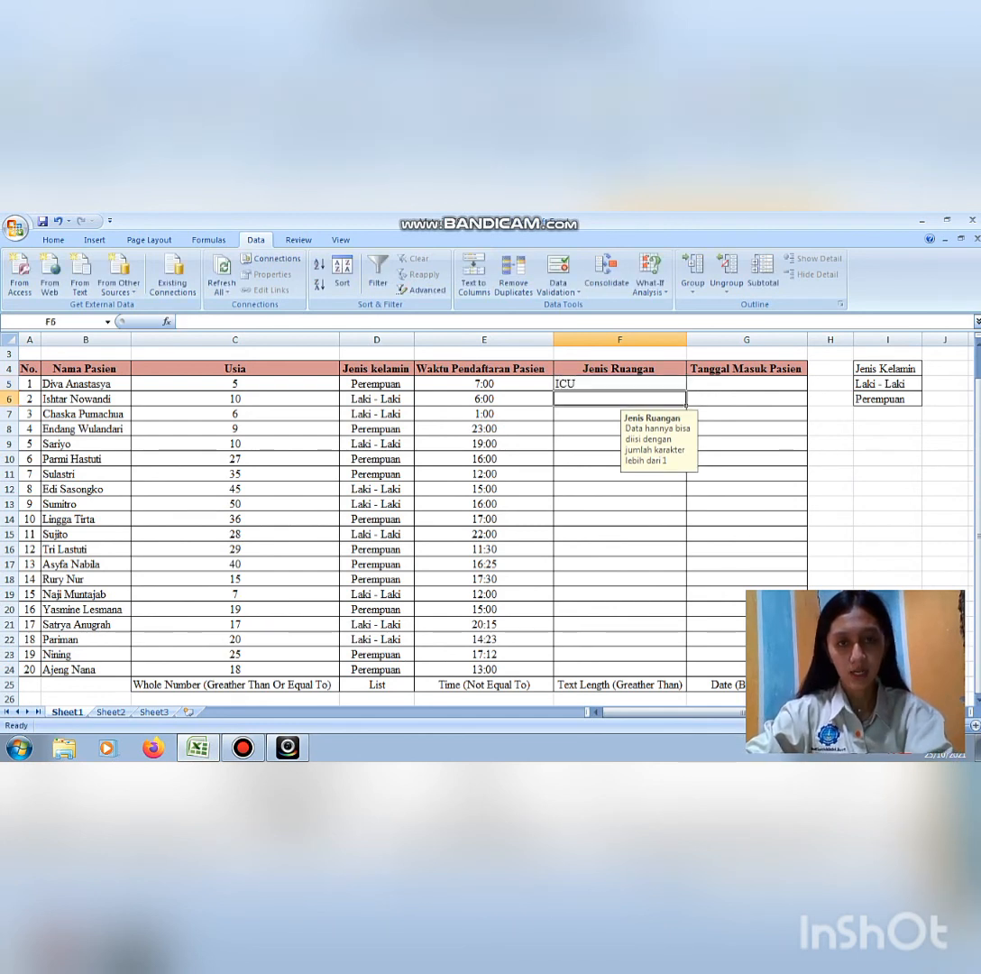
type("HCU")
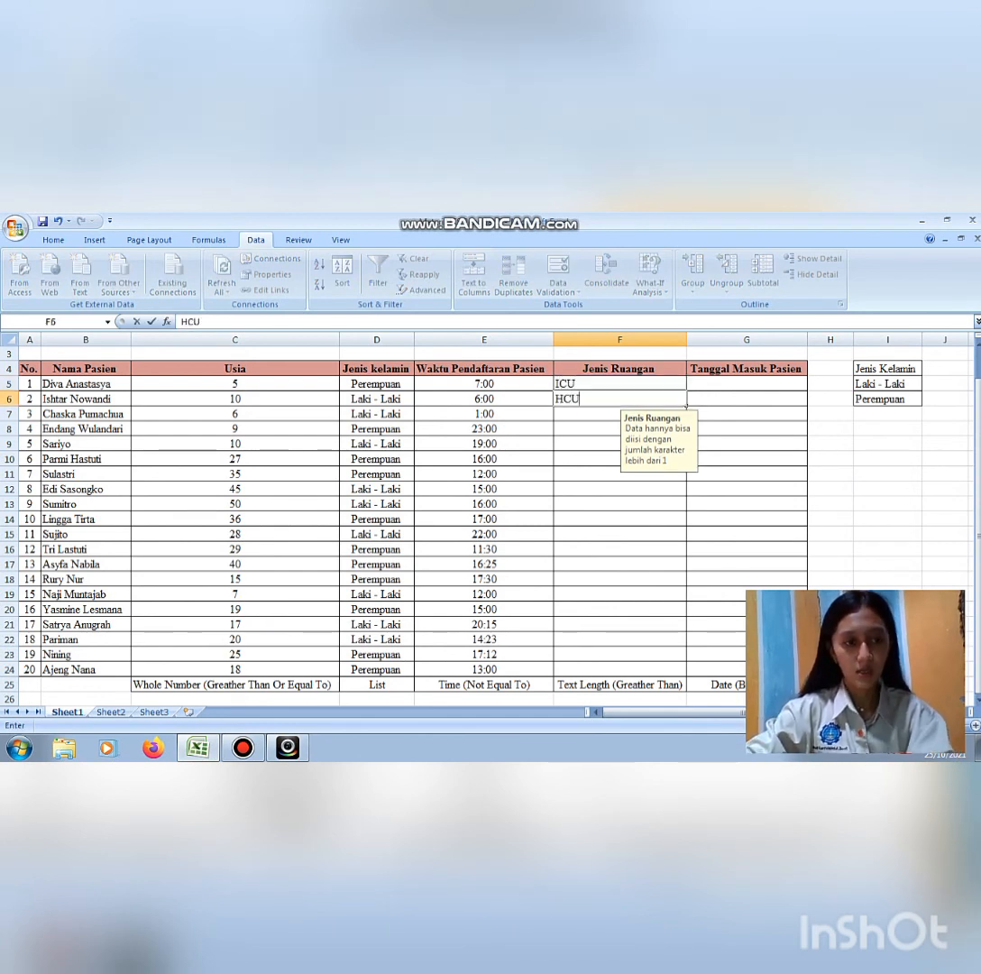
key("Return")
type("ICCU")
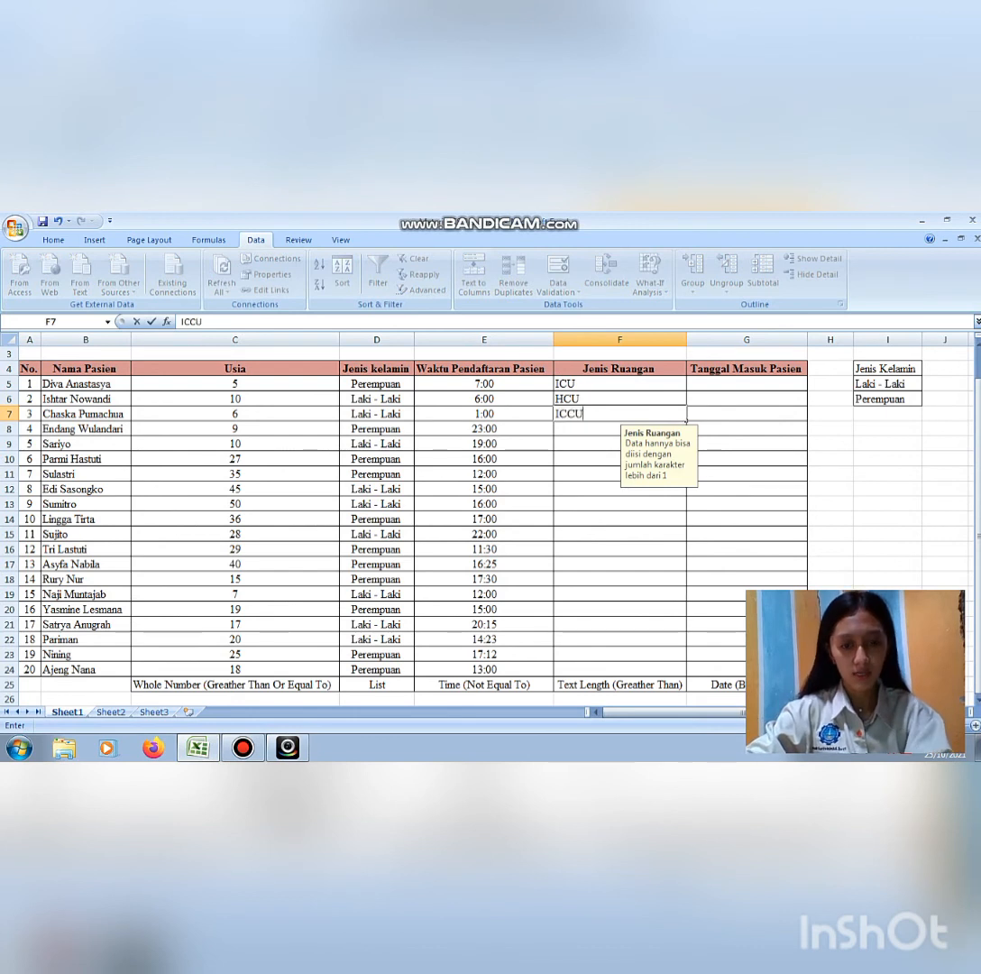
key("Return")
type("NICU")
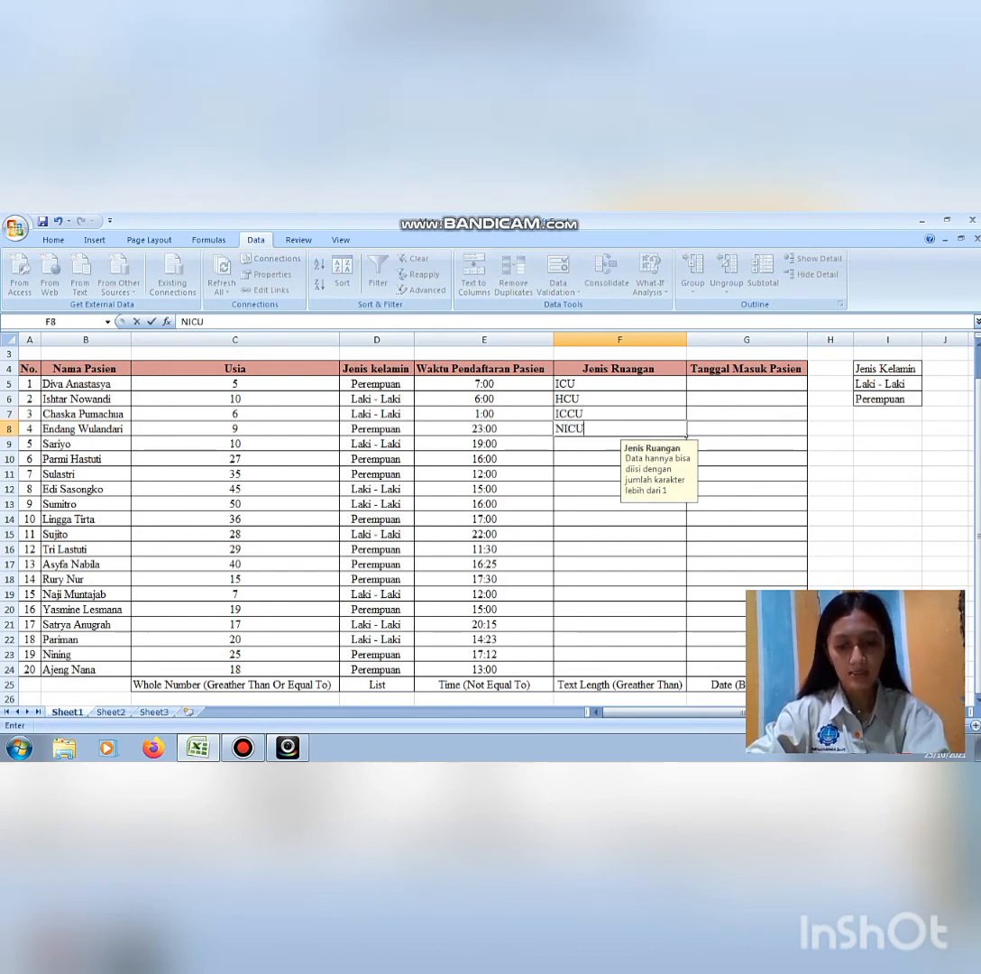
key("Return")
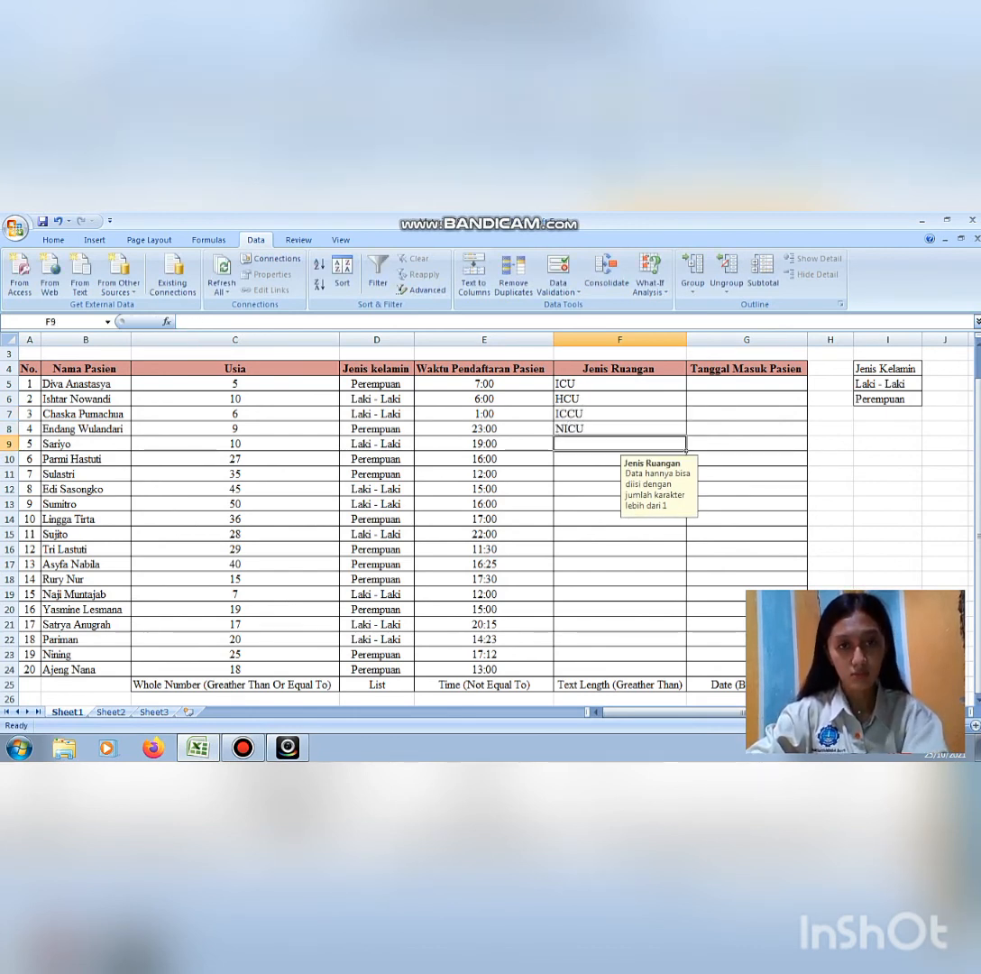
type("PICU")
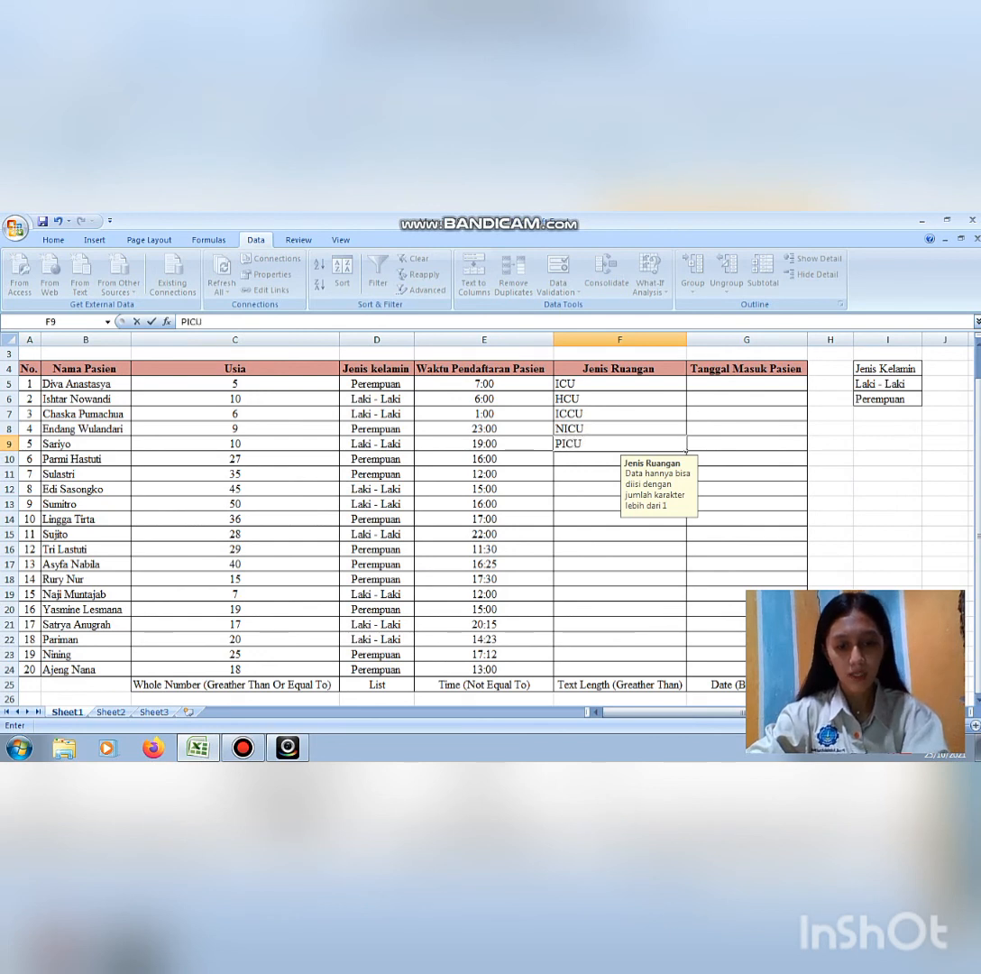
key("Return")
Enter ICU in cell F10 and IGD in cell F11 of the Jenis Ruangan column.
type("I")
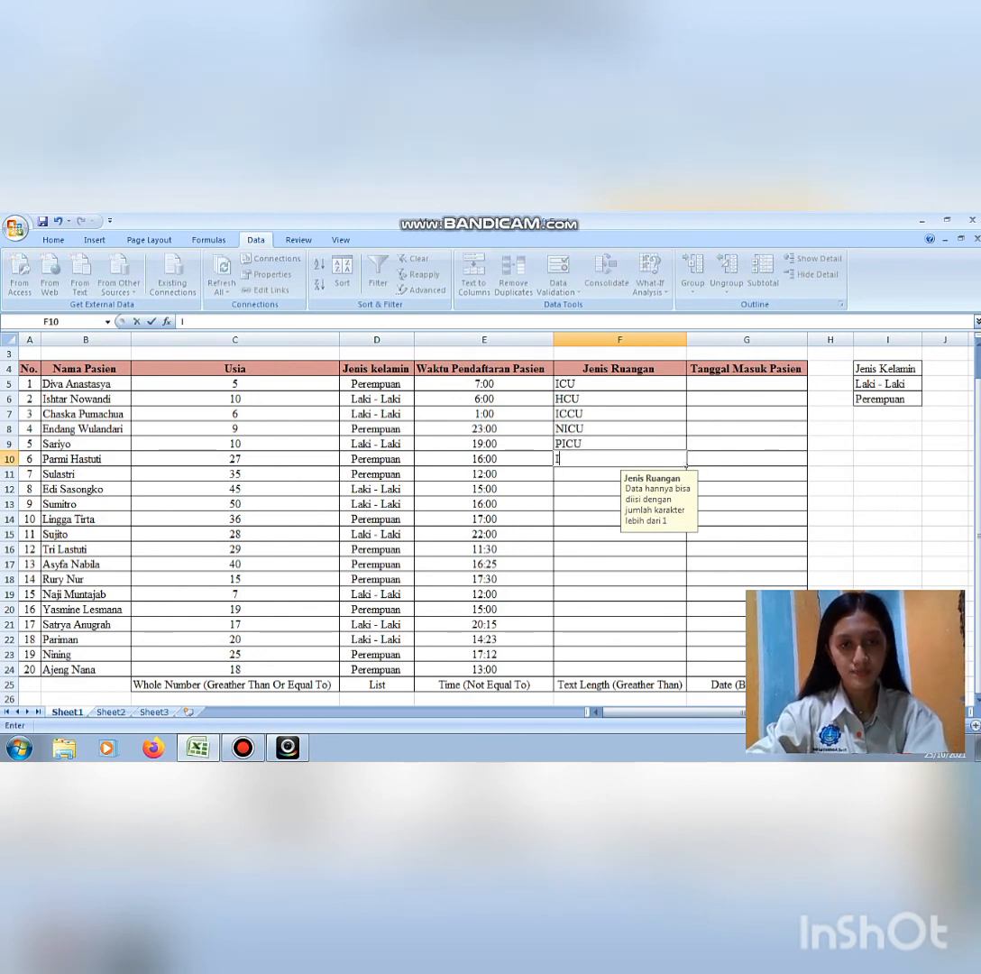
type("CU IGD")
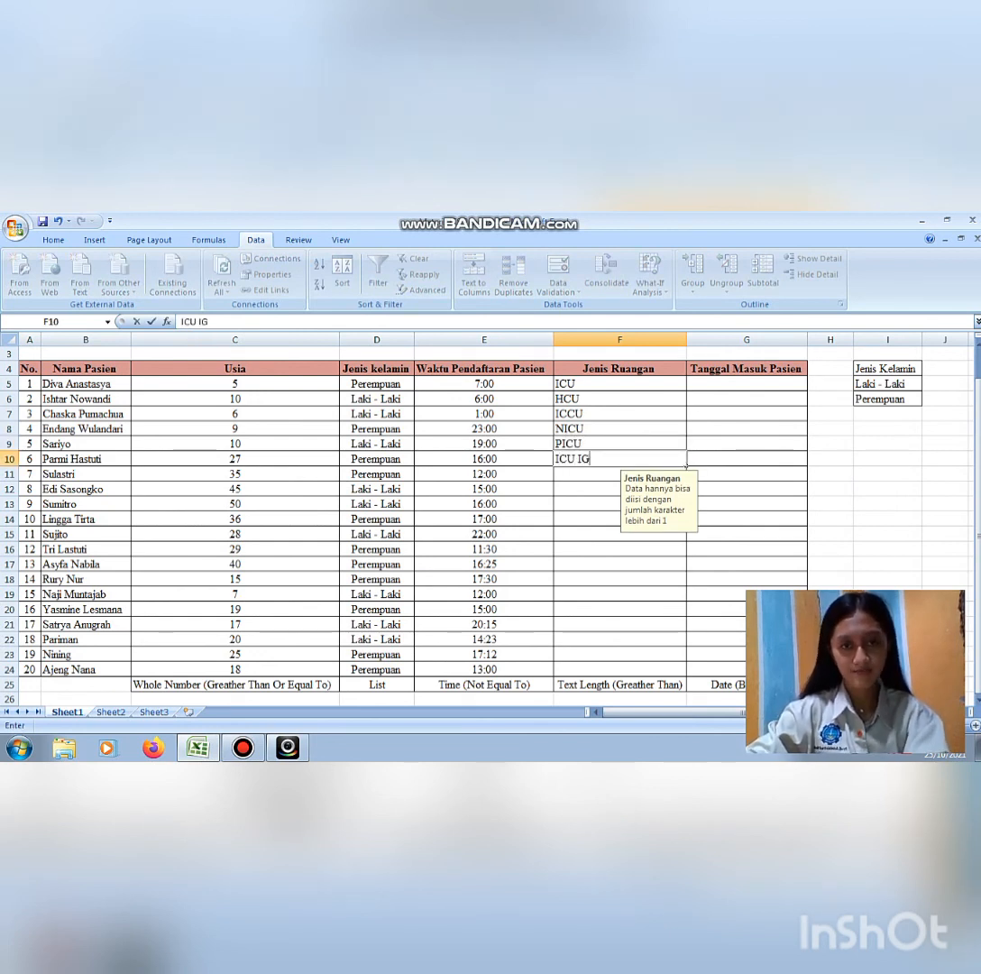
key("BackSpace")
key("BackSpace")
key("BackSpace")
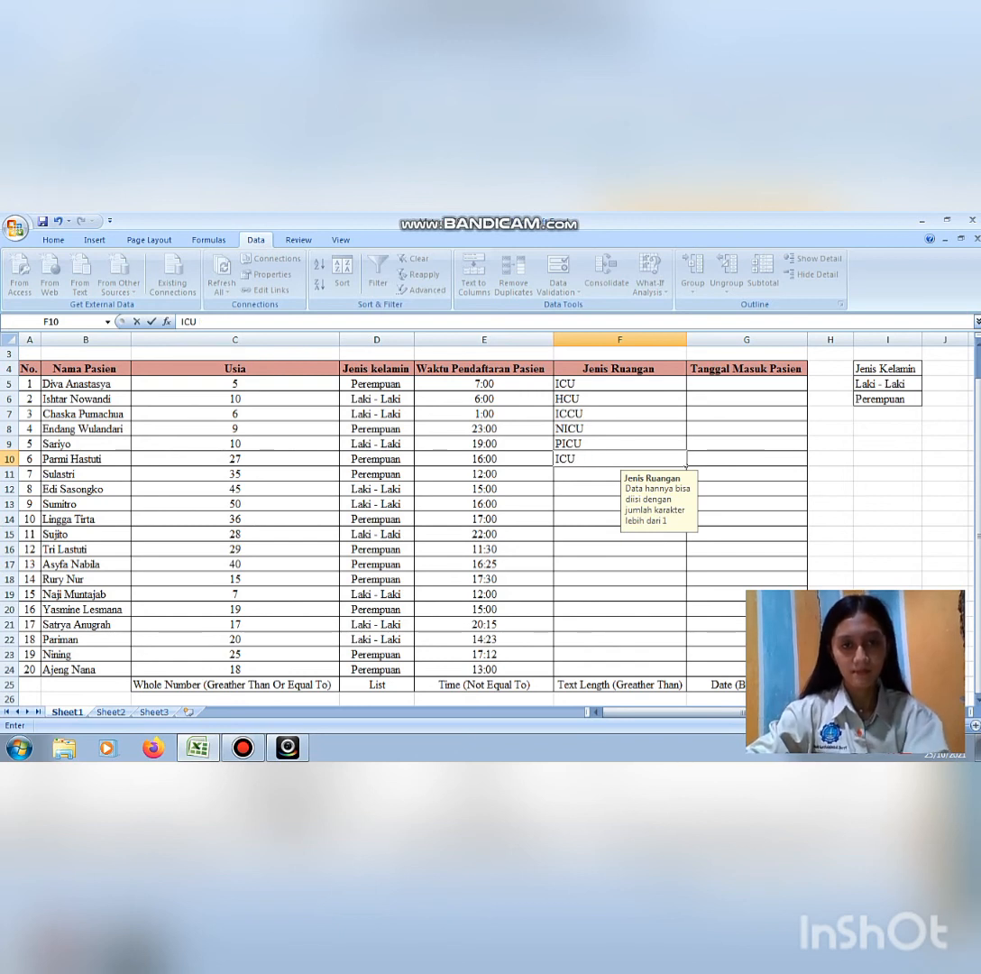
key("Return")
type("IGD")
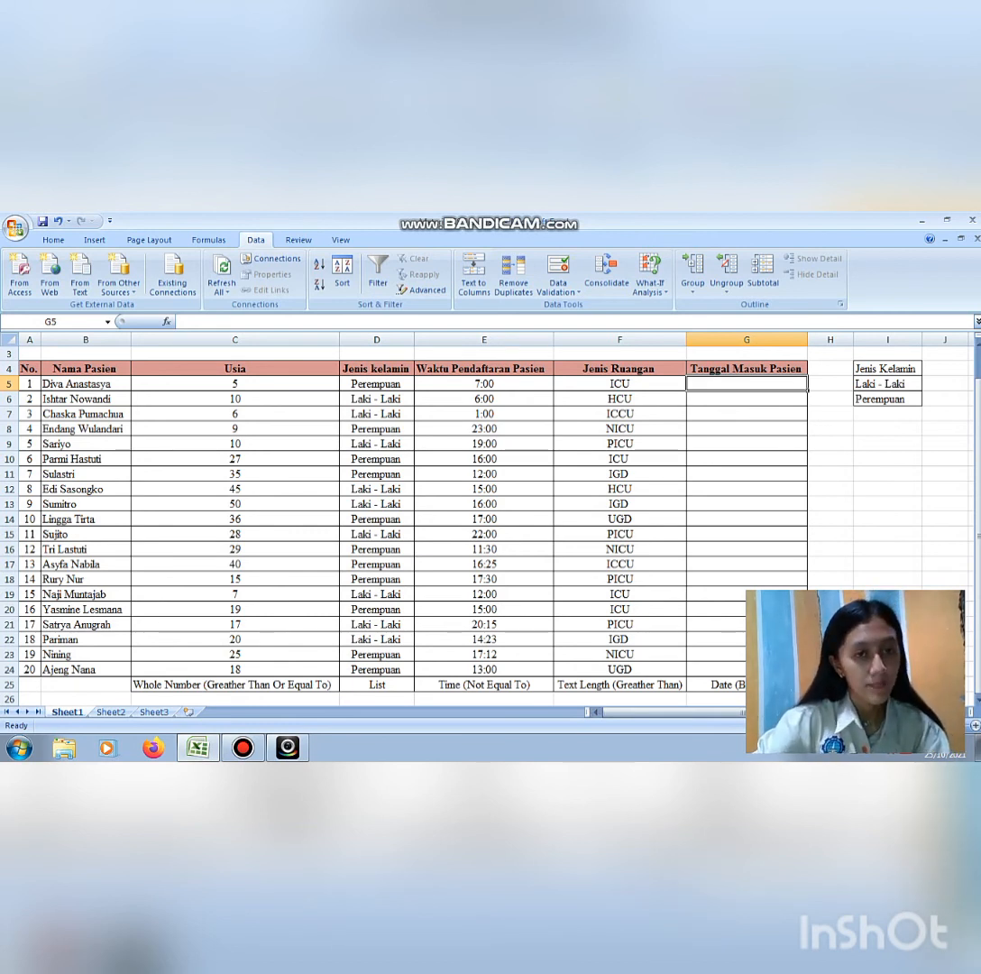
Start a data validation rule for cells G5:G24 under Tanggal Masuk Pasien that allows only Date values.
left_click_drag(746, 383, 747, 669)
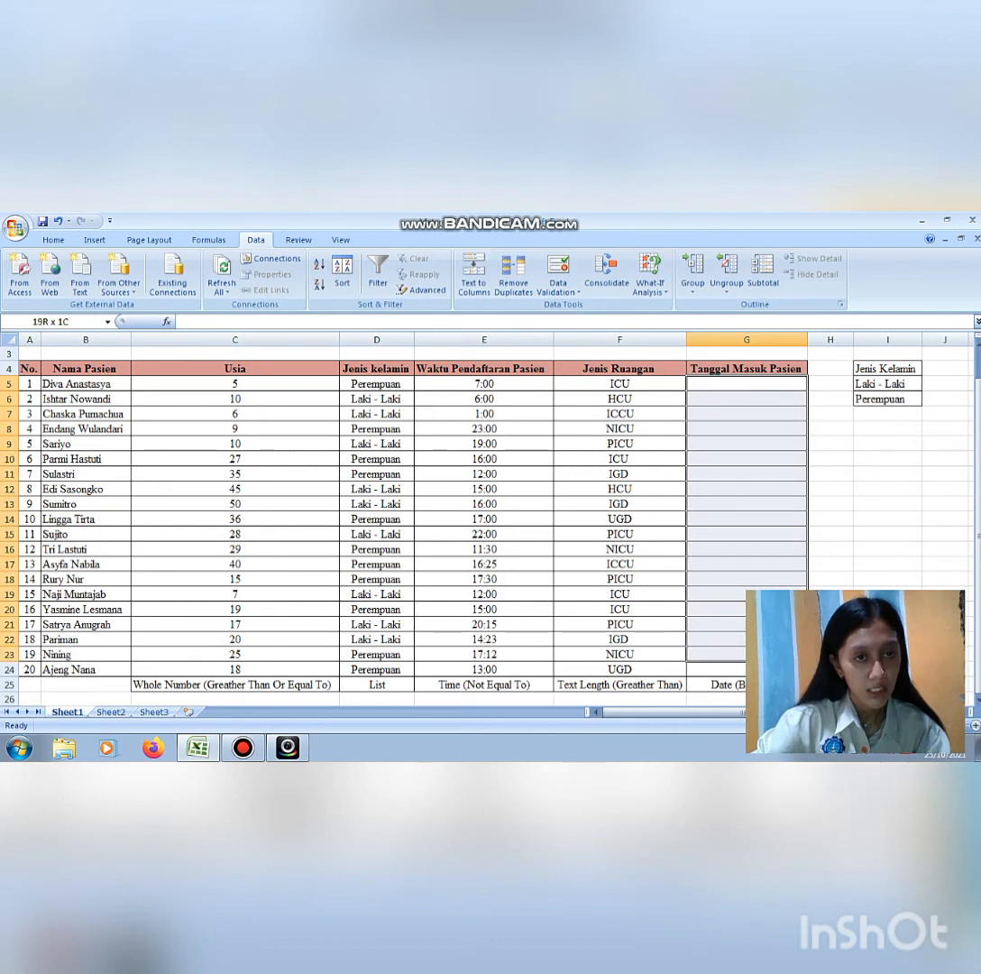
left_click(558, 287)
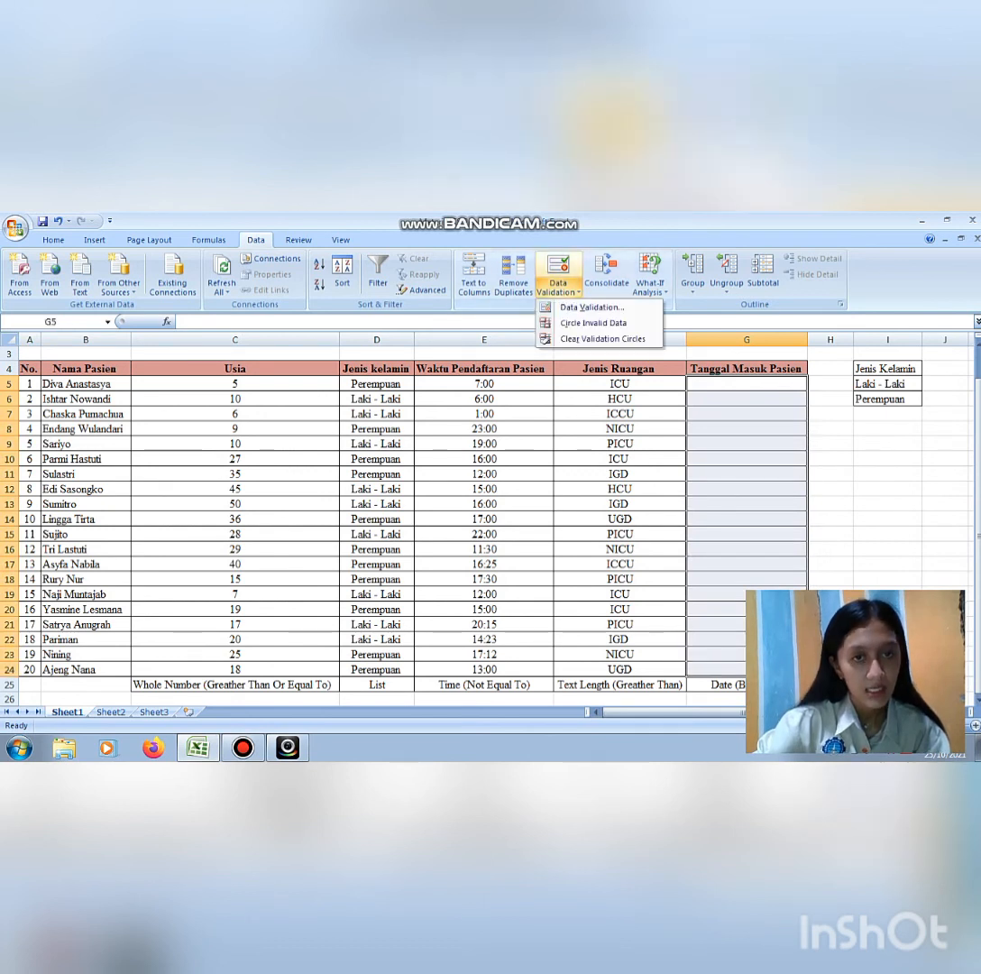
left_click(586, 308)
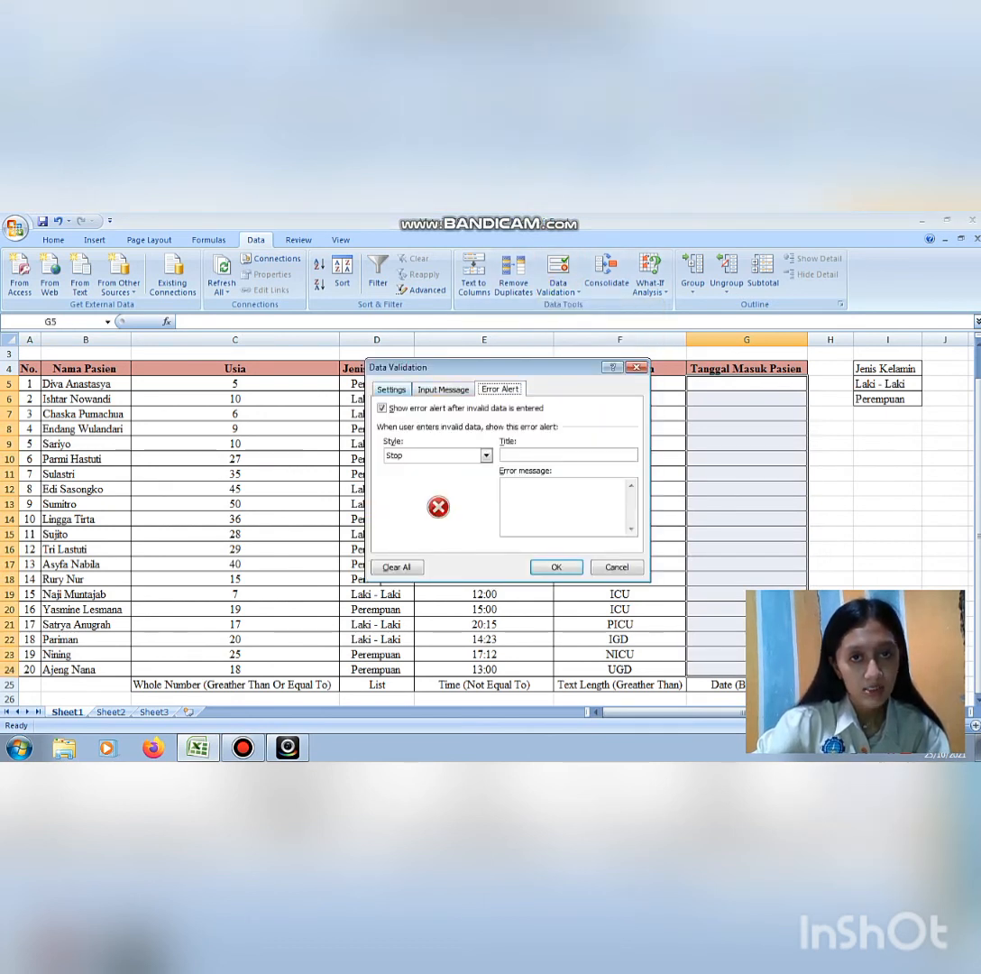
left_click(391, 390)
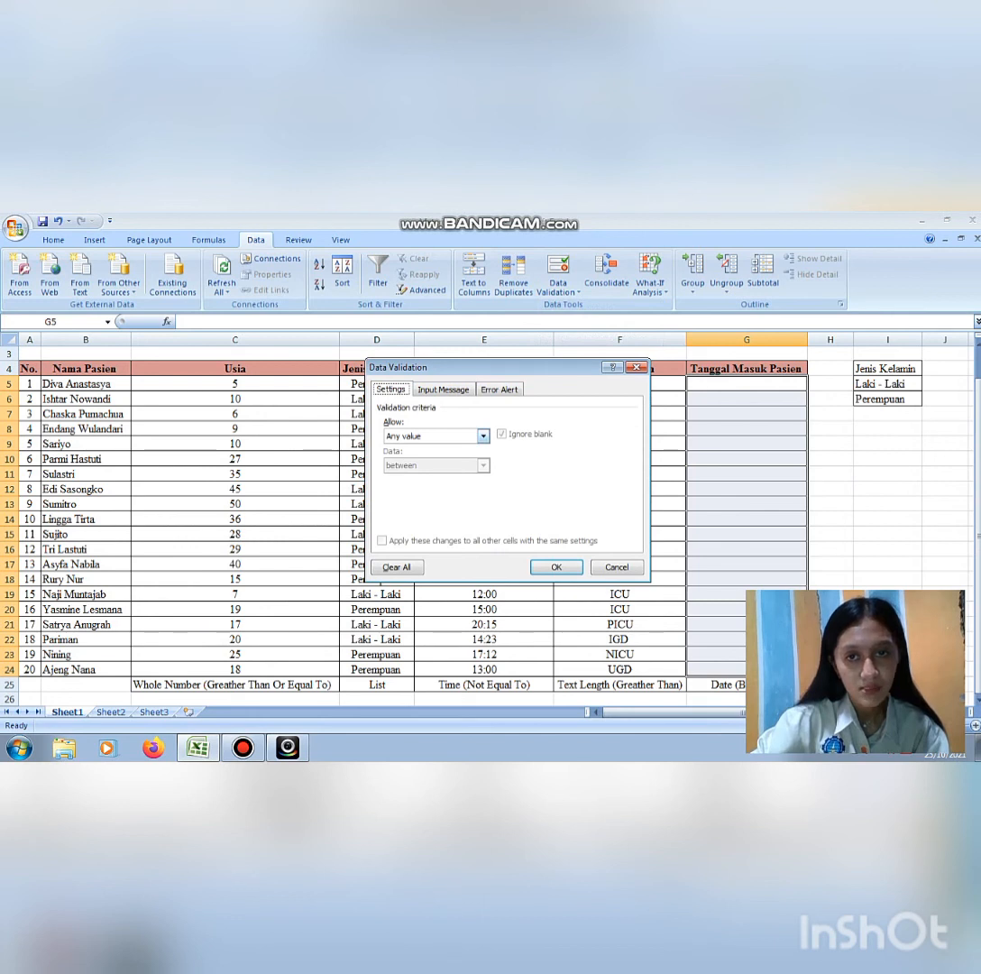
left_click(483, 436)
left_click(391, 476)
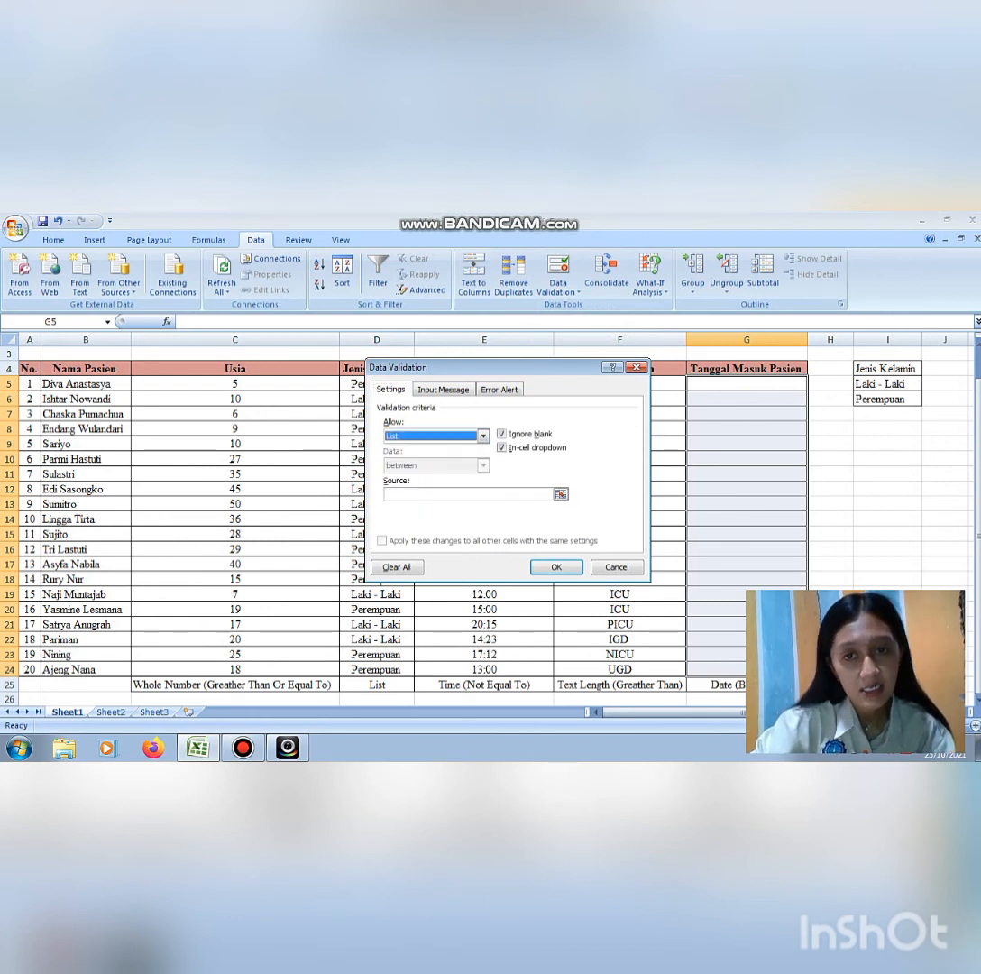
left_click(482, 436)
left_click(394, 486)
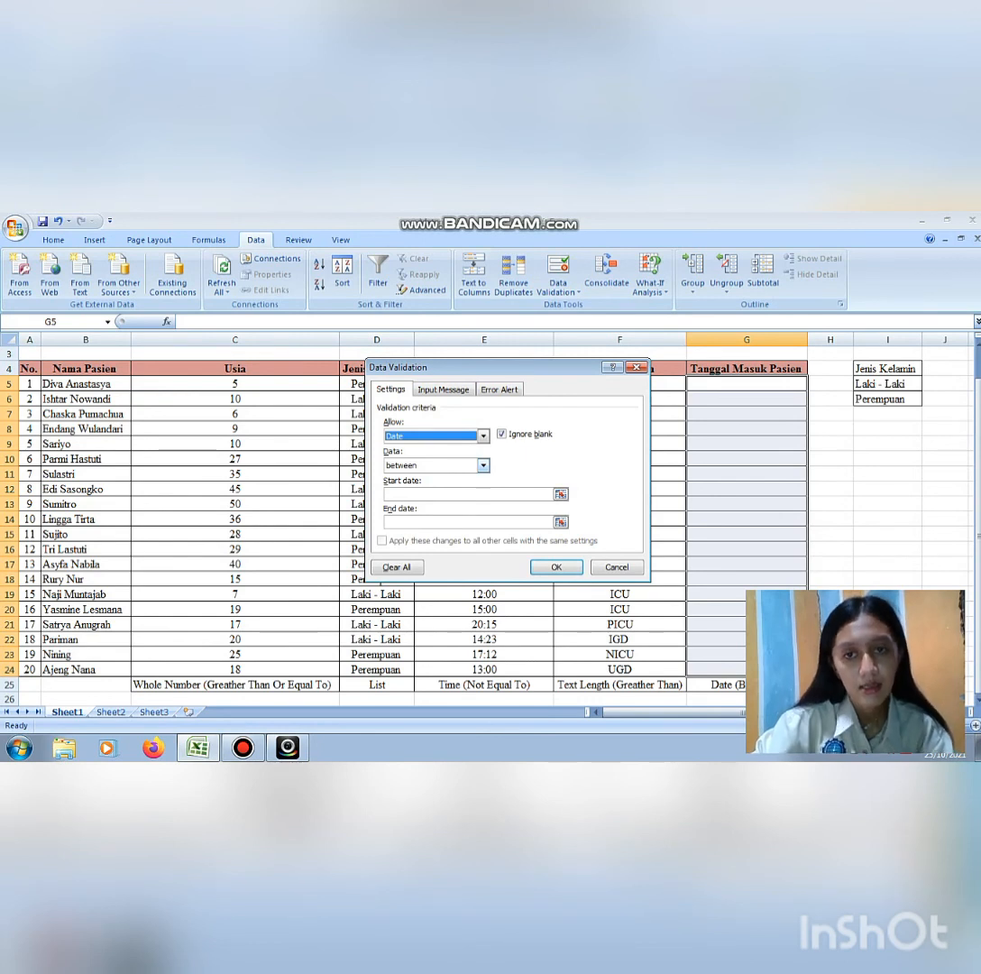
Set the date rule's between limits to start date 1 and end date 31.
left_click(424, 494)
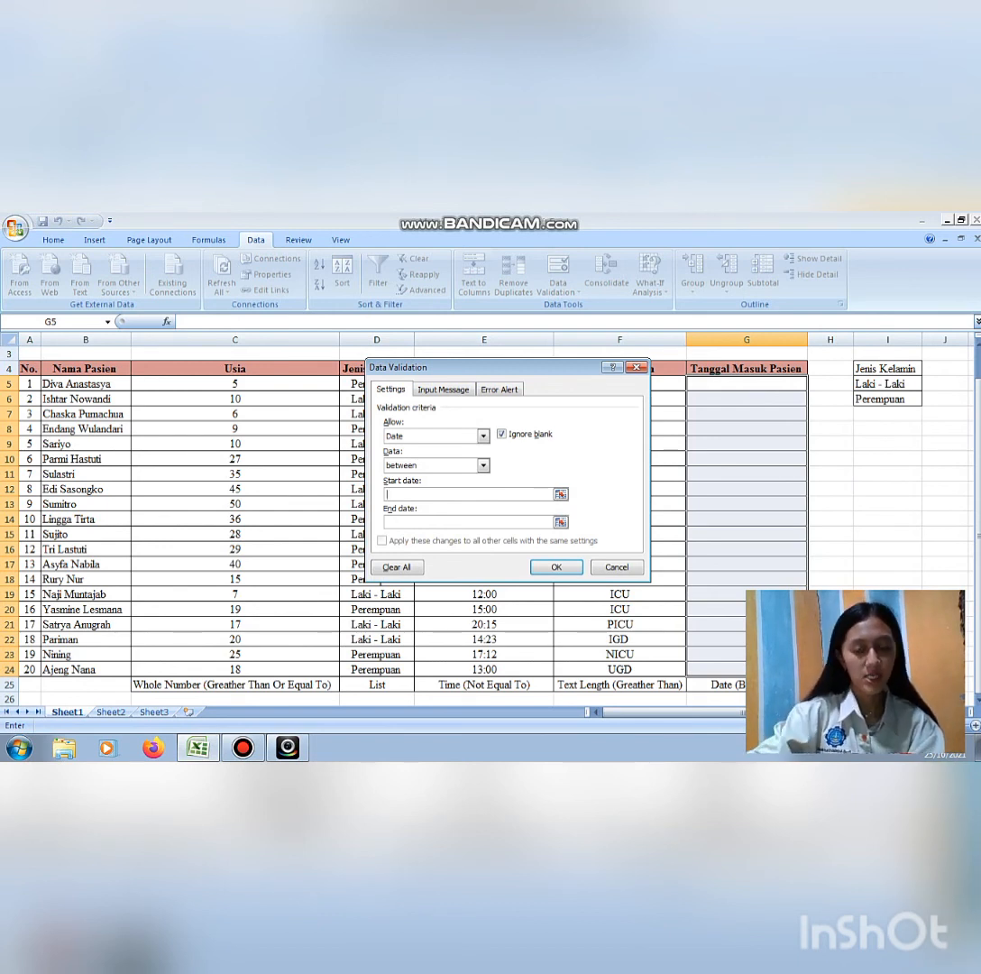
type("1")
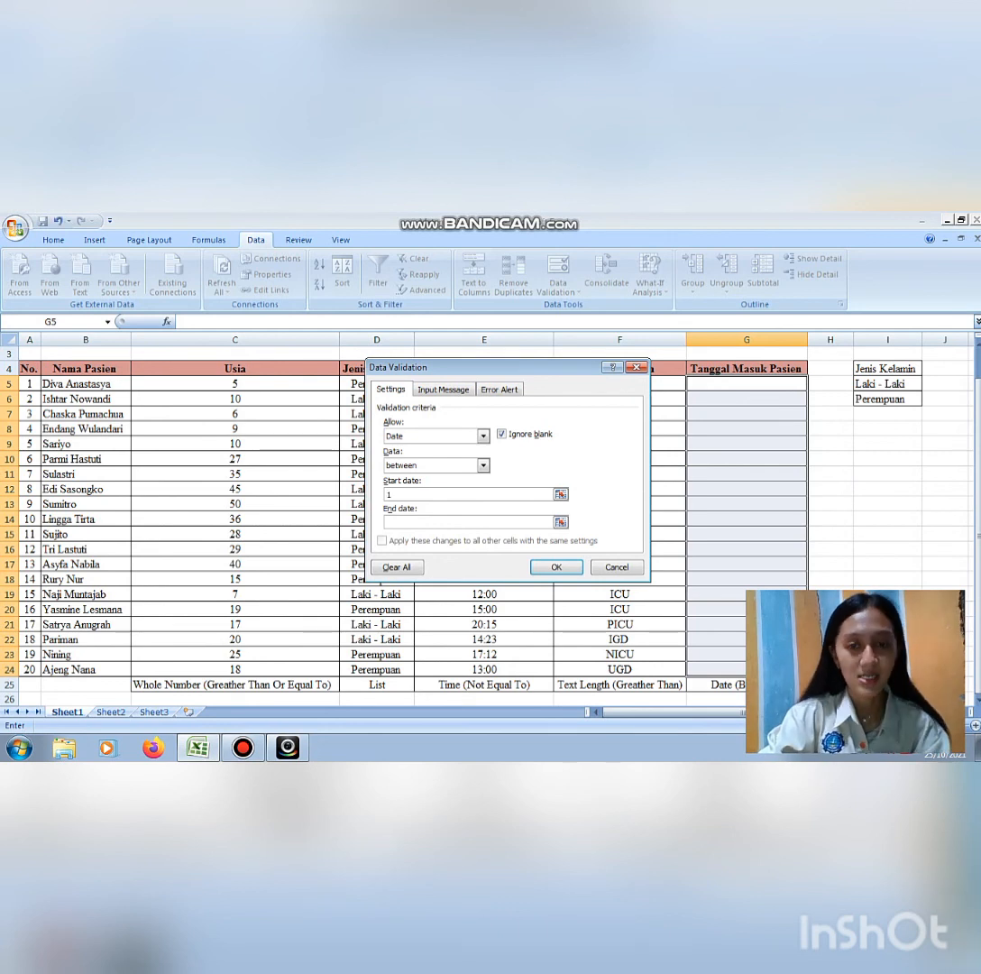
left_click(388, 522)
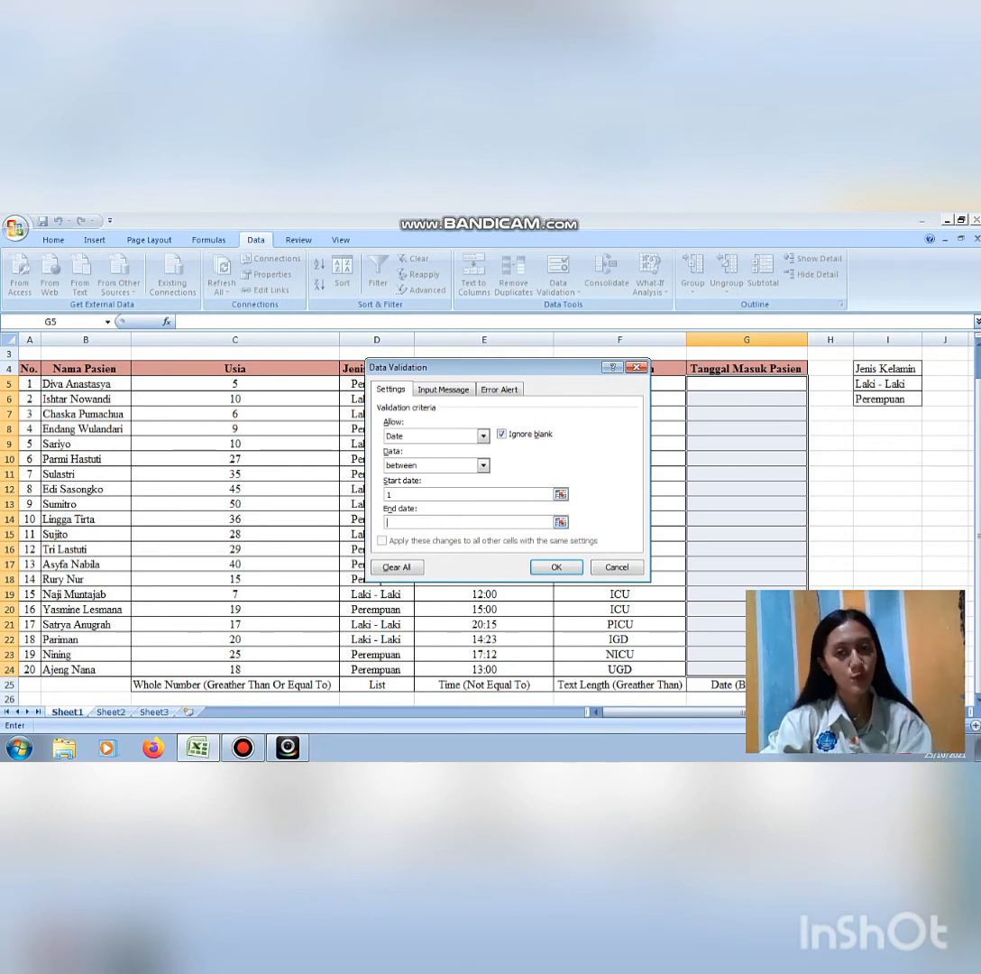
type("31")
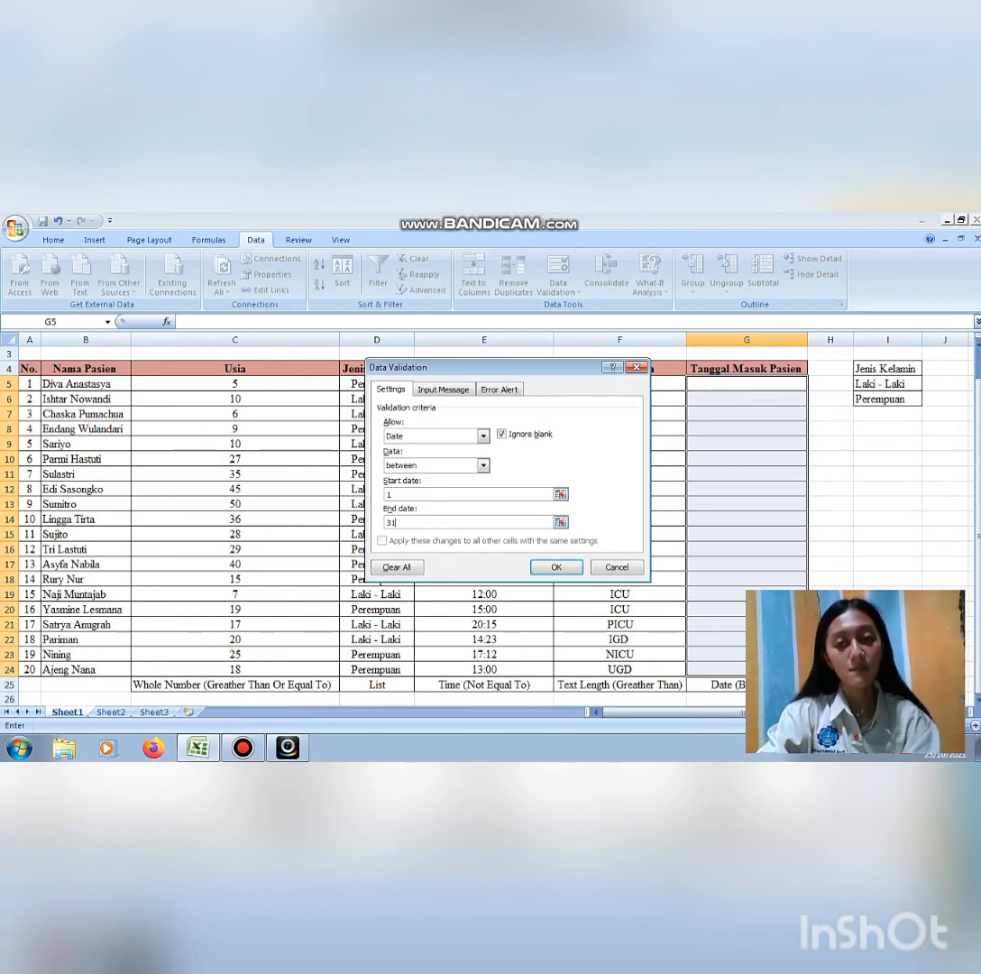
Give the date rule's input message the title "Tanggal masuk pasien".
left_click(443, 389)
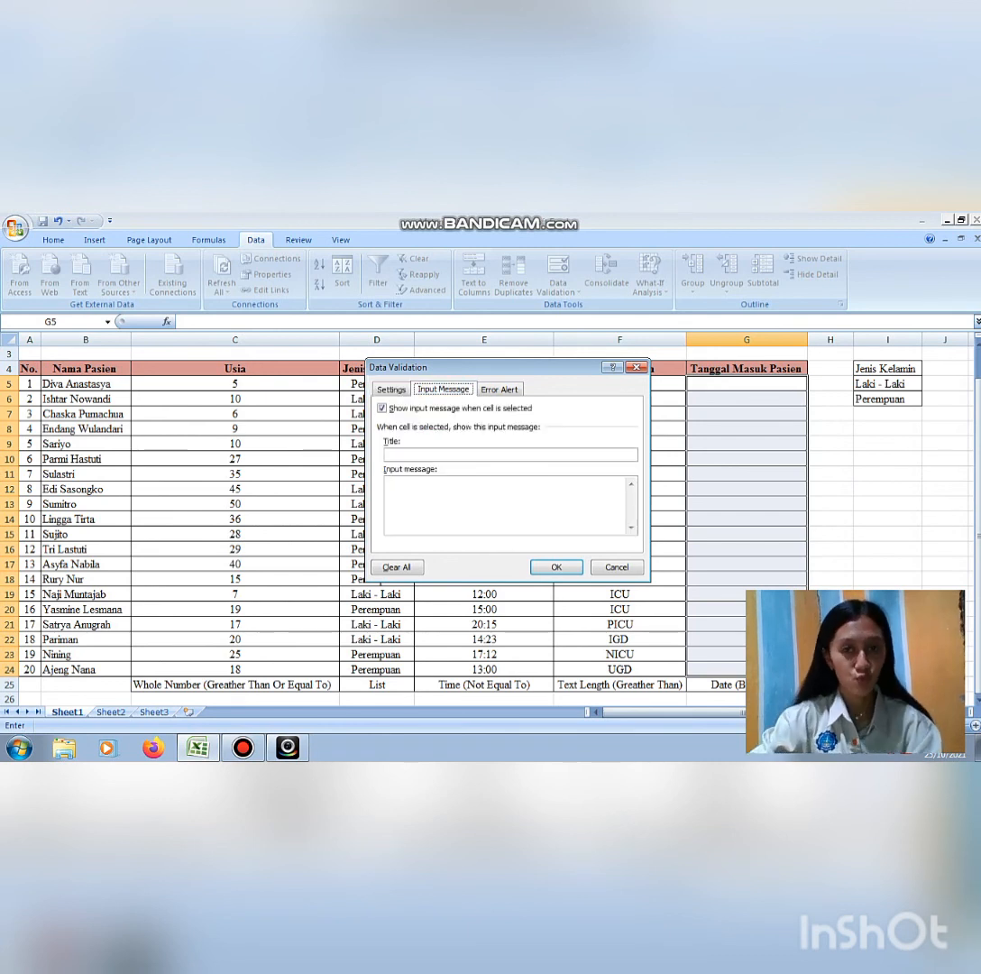
type("T")
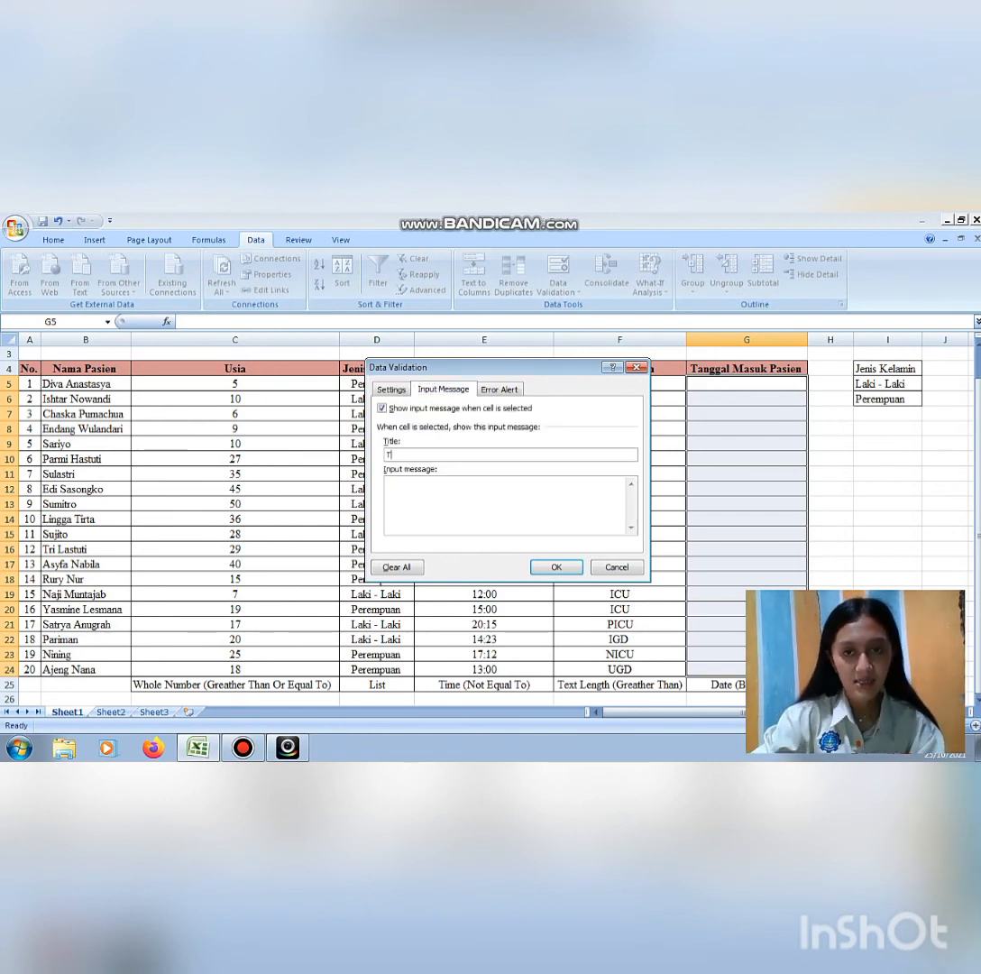
type("anggal")
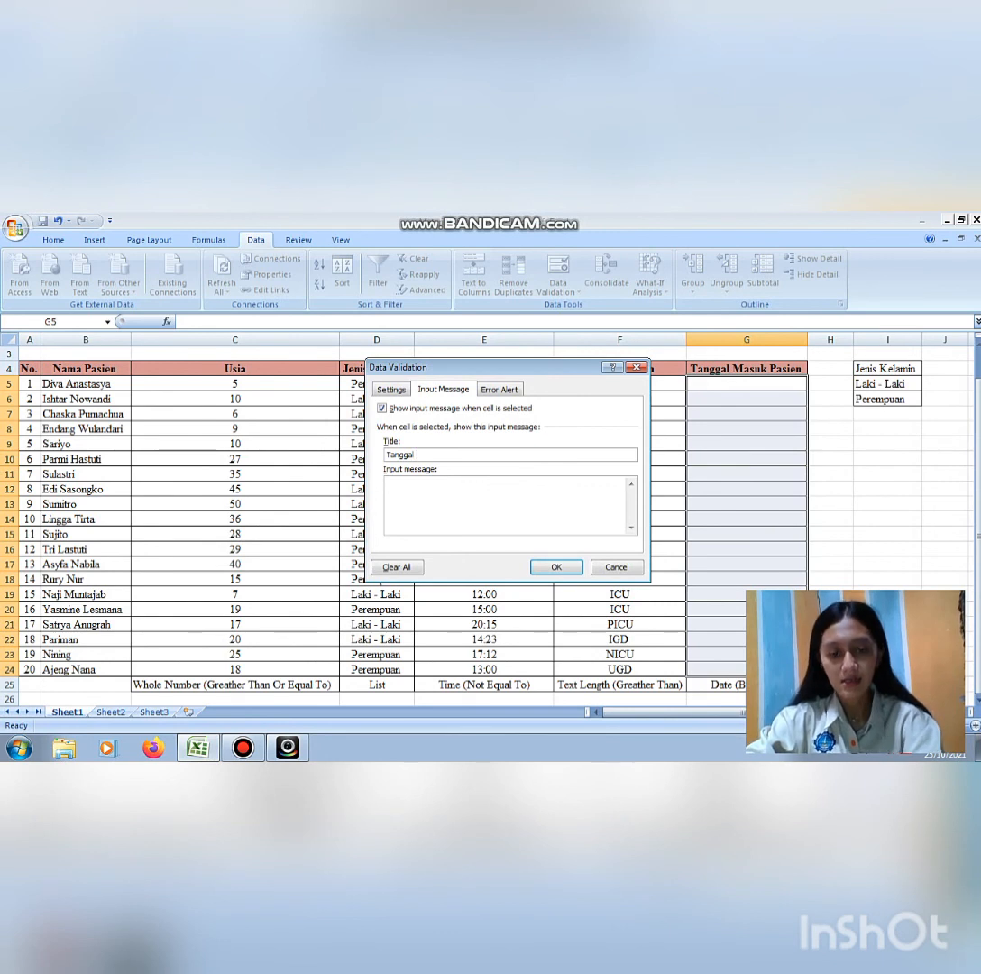
type(" masuk pasien")
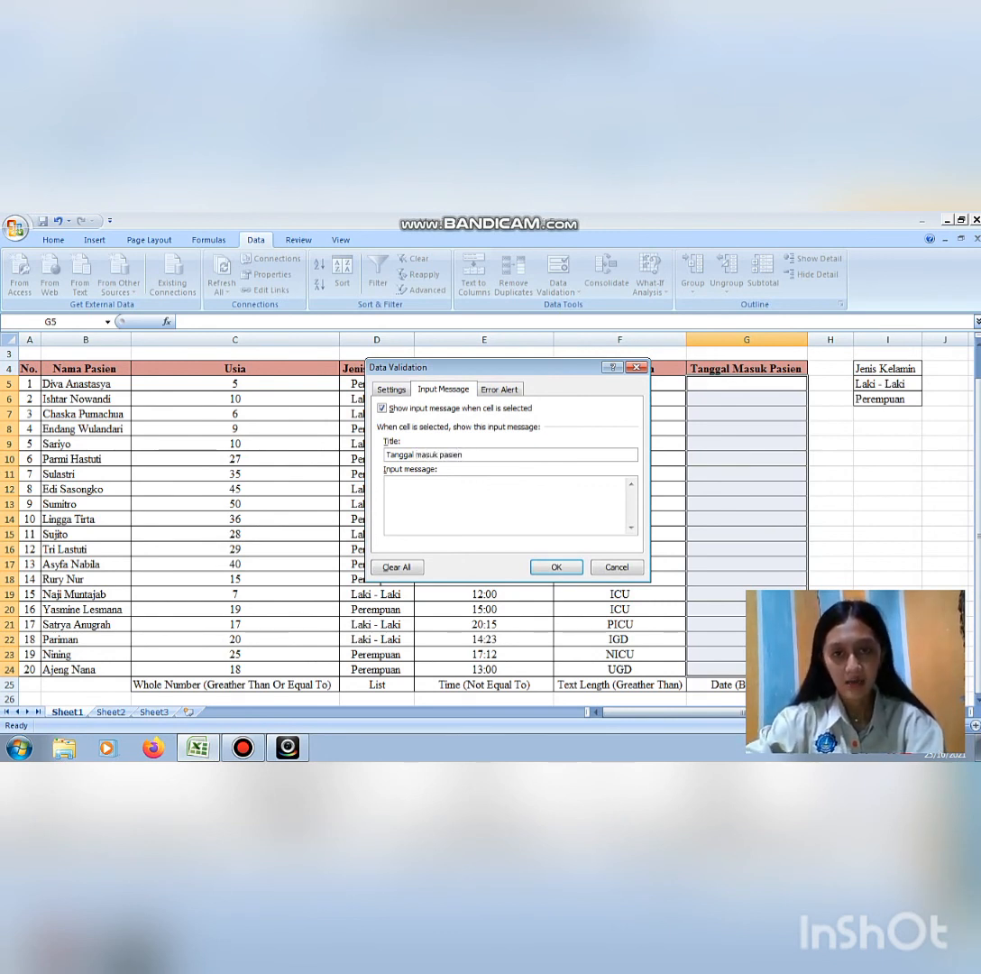
Write the date rule's input message text as "Data hannya bisa diisi dengan tanggal antara 1 - 31".
left_click(397, 484)
type("Data ")
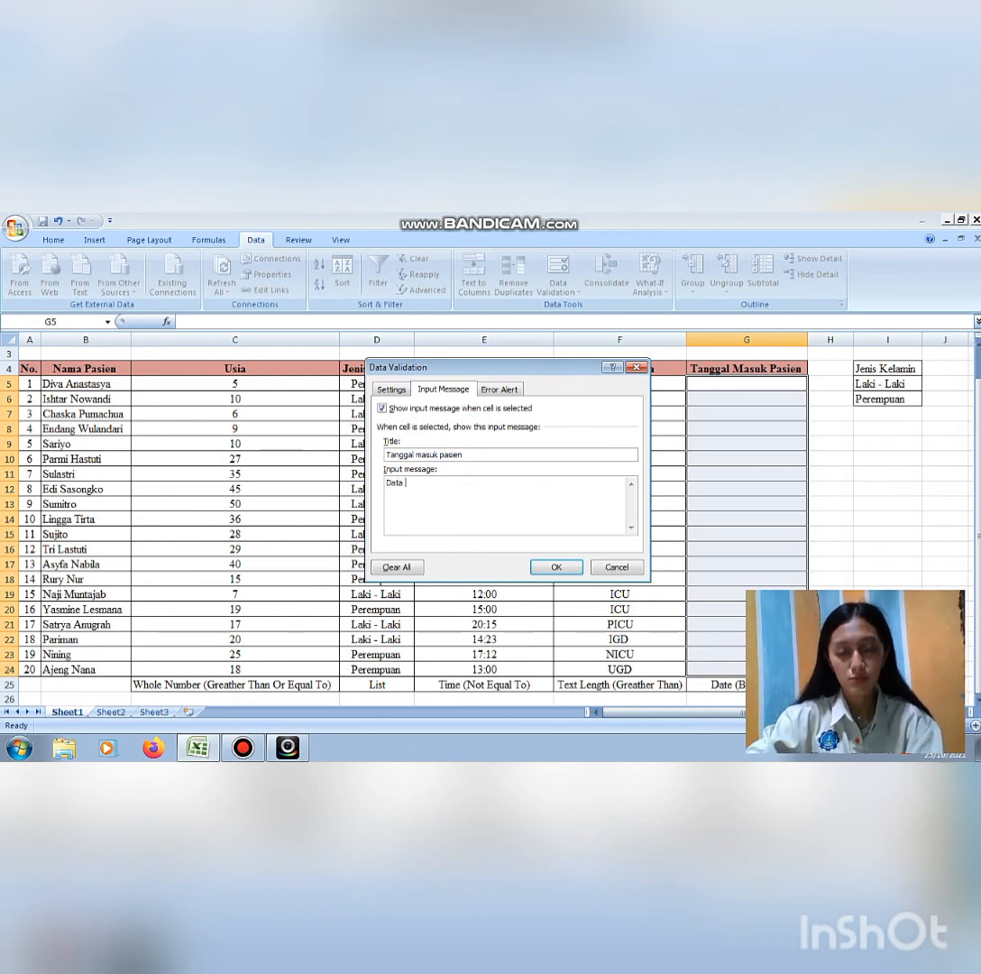
type("hannya bisa")
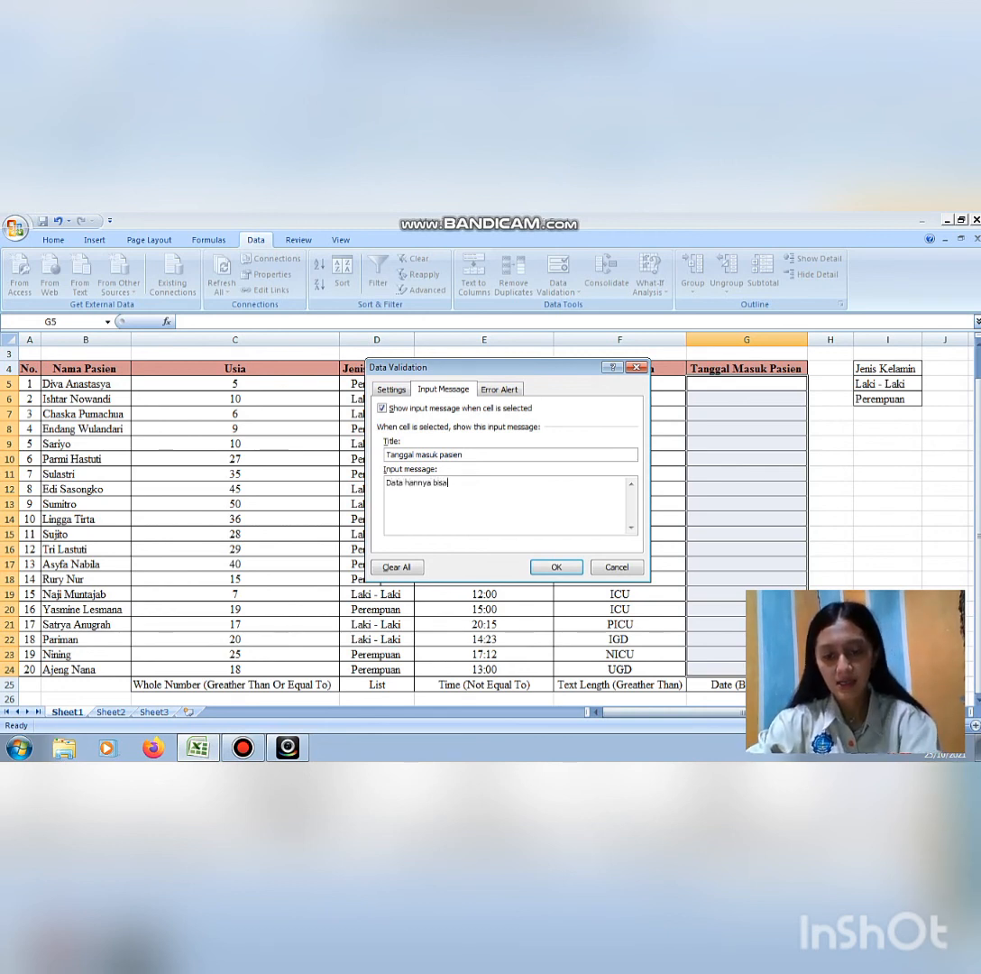
type(" disi")
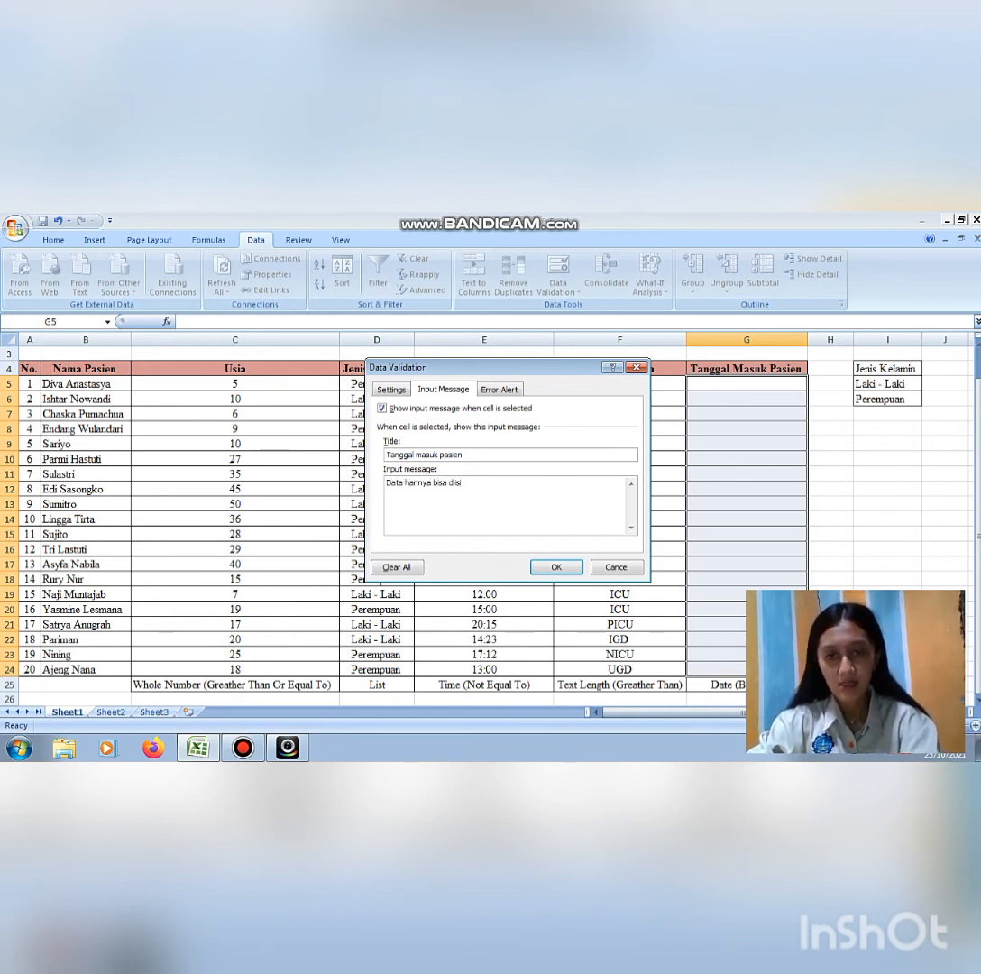
type(" d")
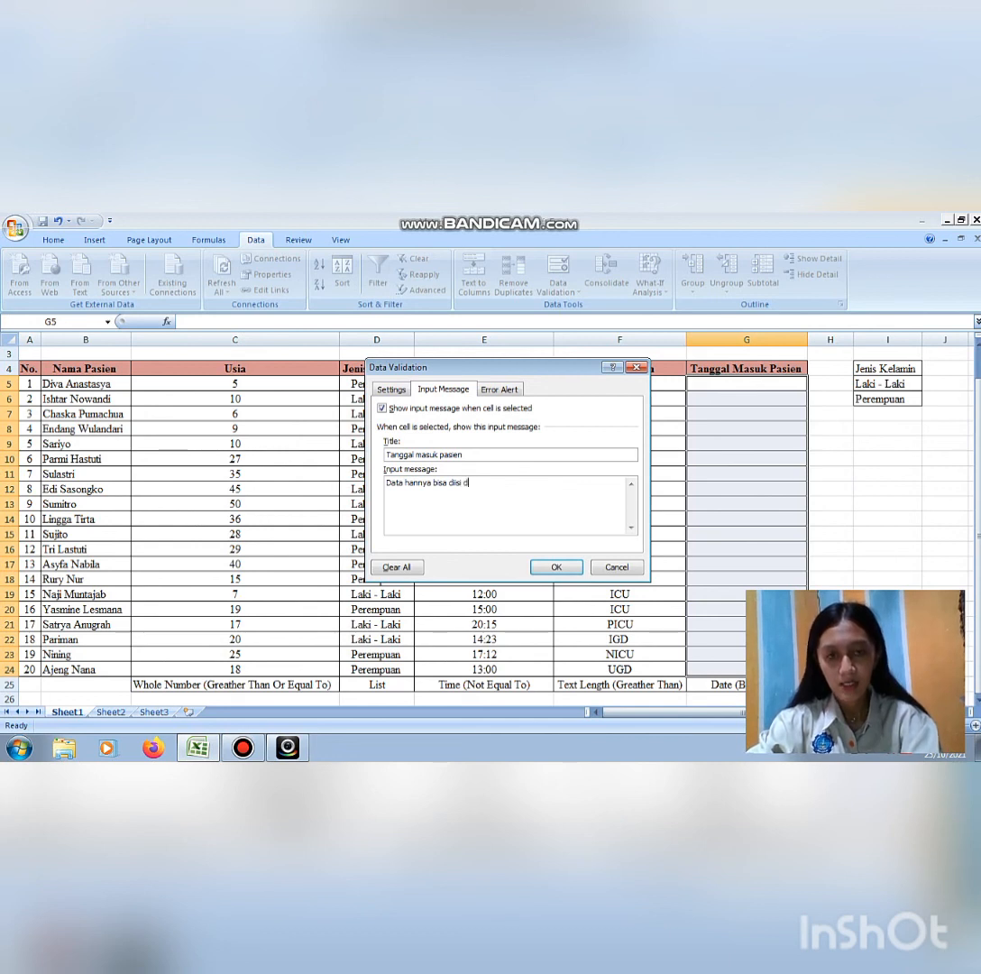
type("engan ")
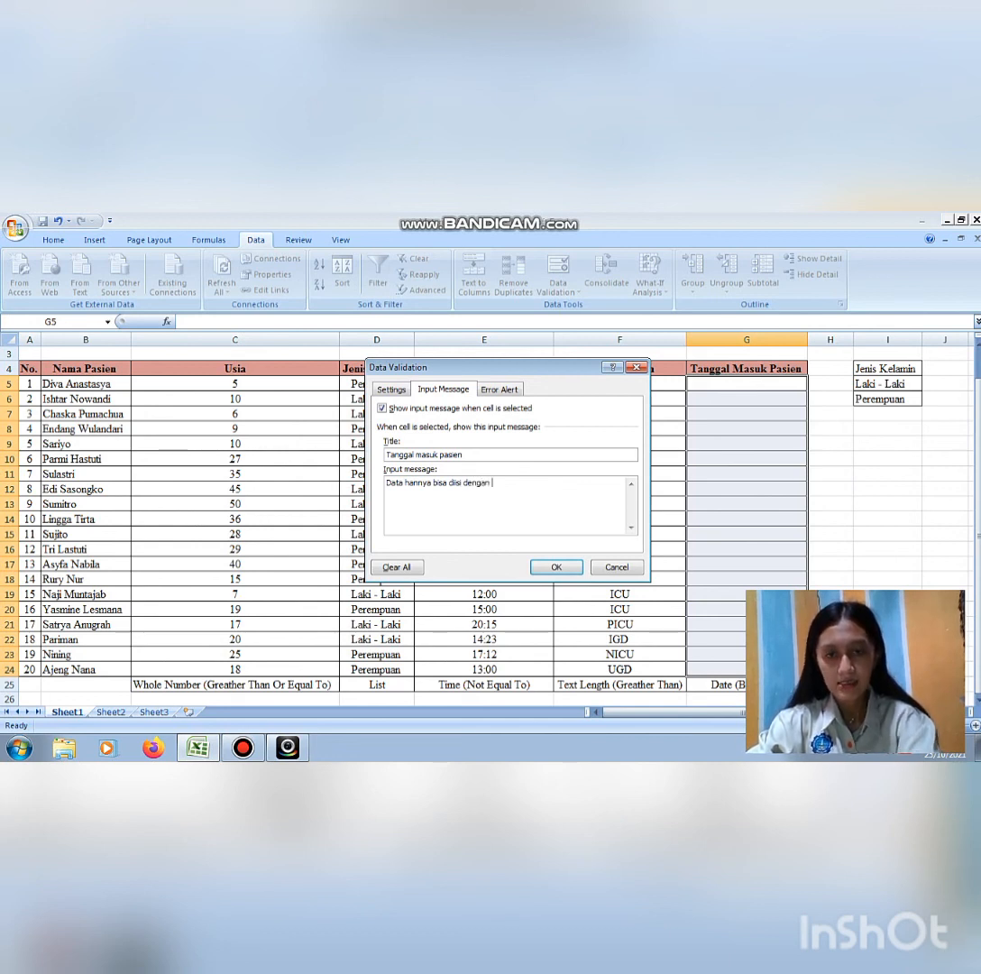
type("tanggal ")
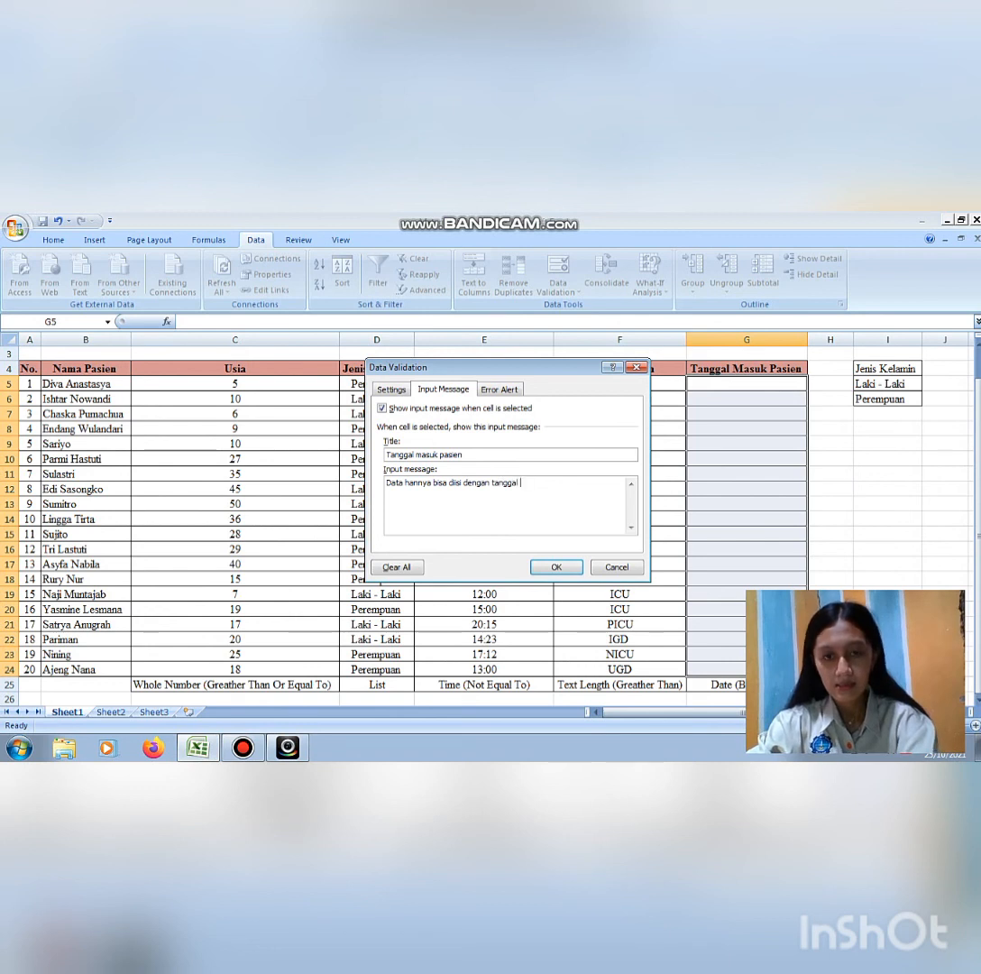
type("antara ")
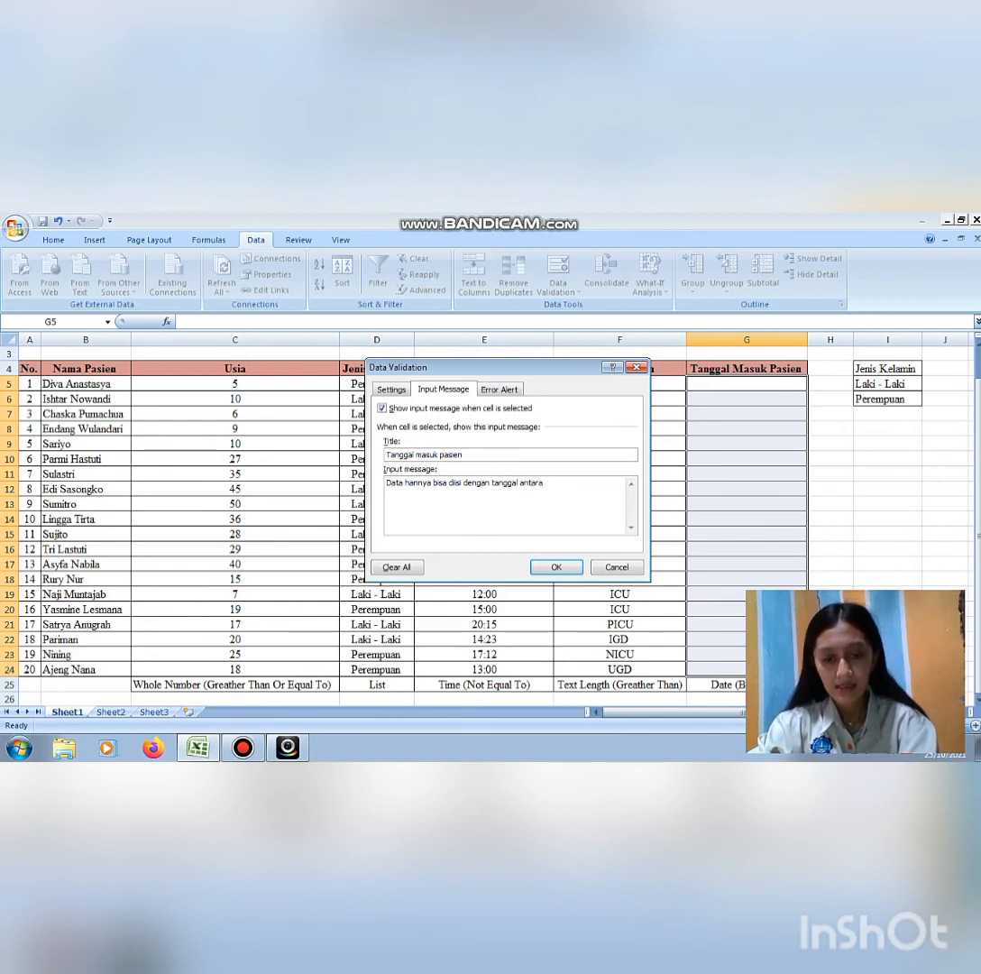
type("1 -")
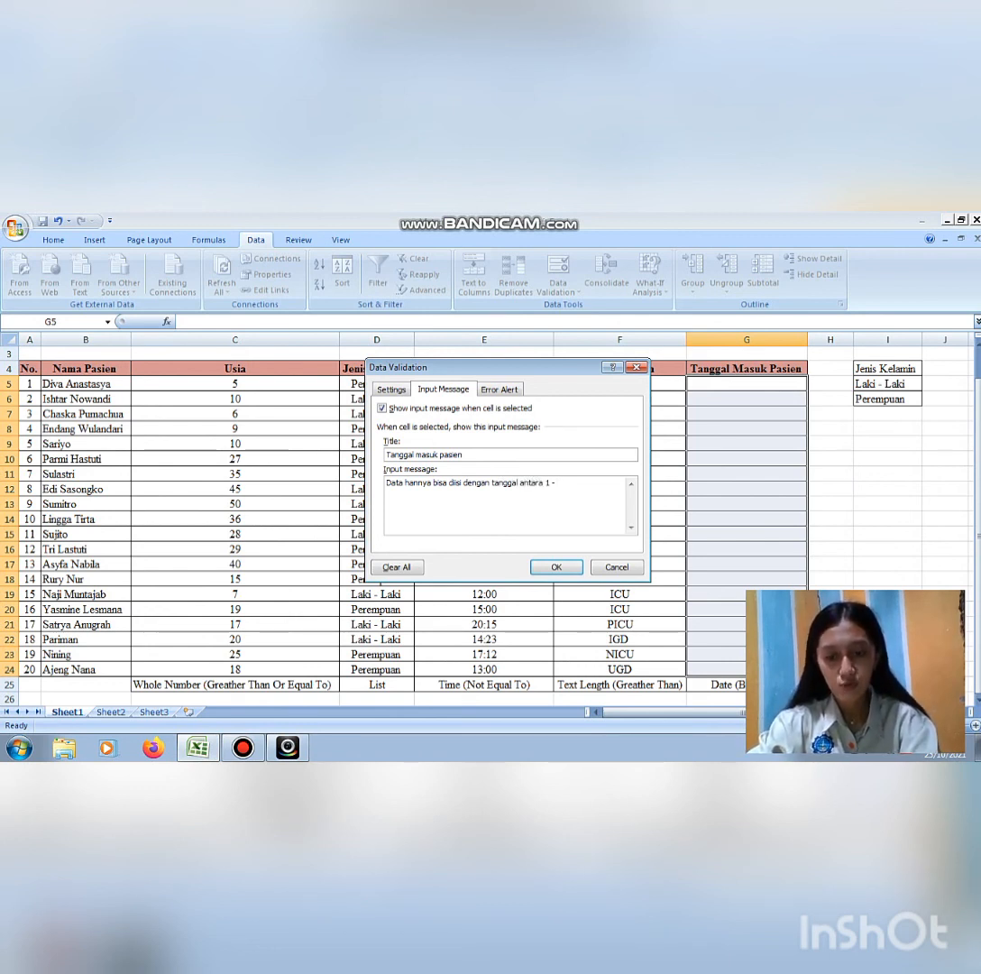
type(" 31")
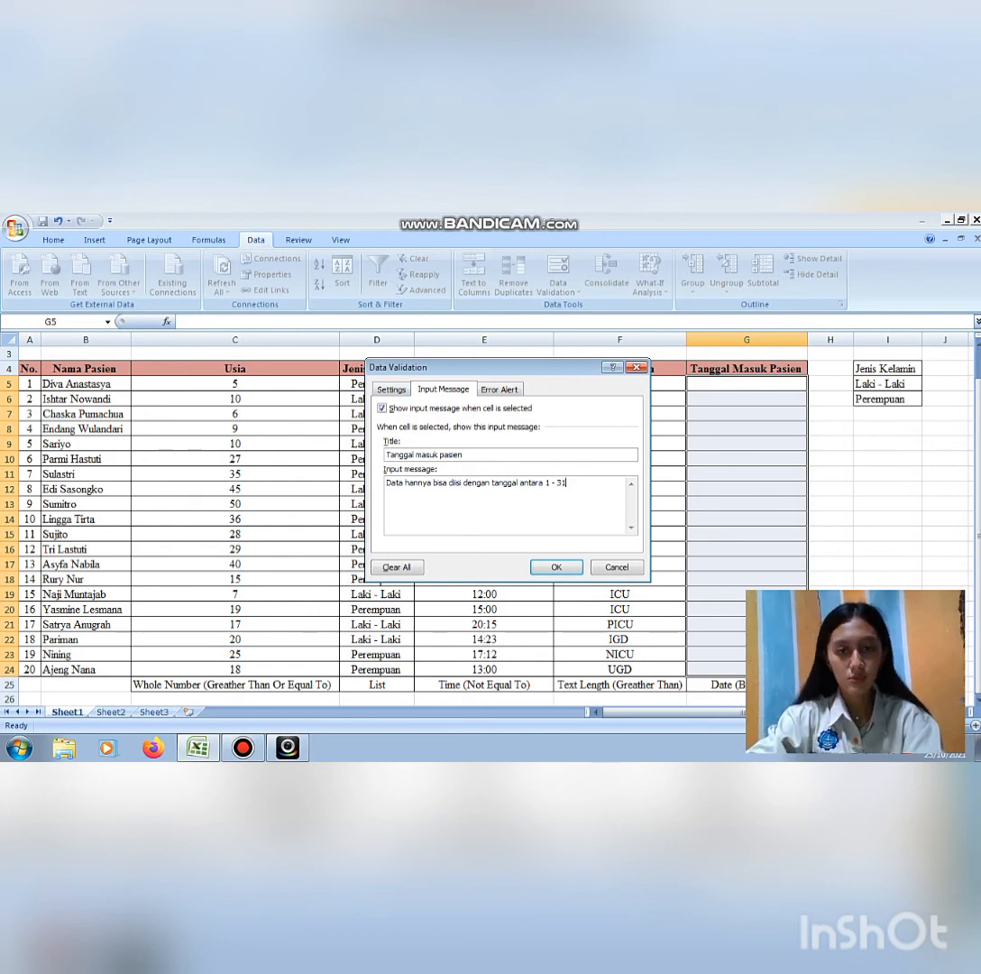
Set the date rule's error alert to the Information style with the title "Input tidak sesuai".
left_click(499, 390)
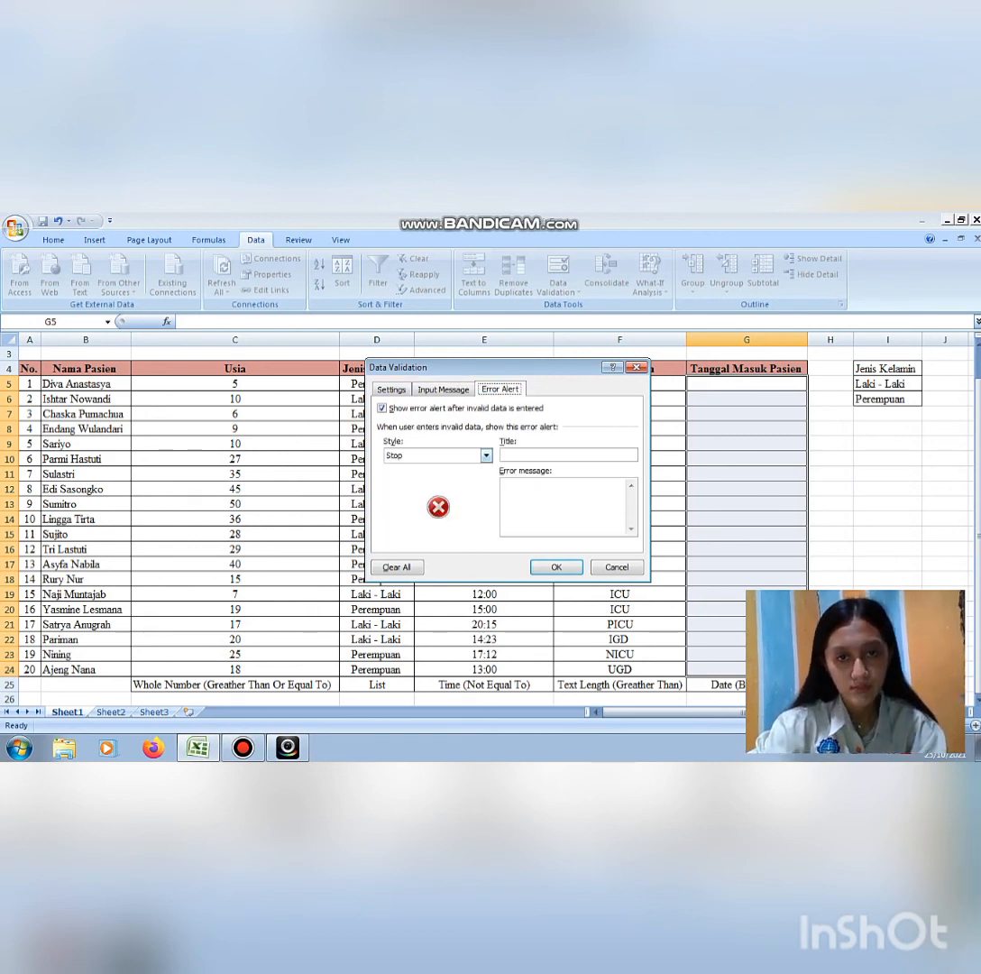
left_click(487, 456)
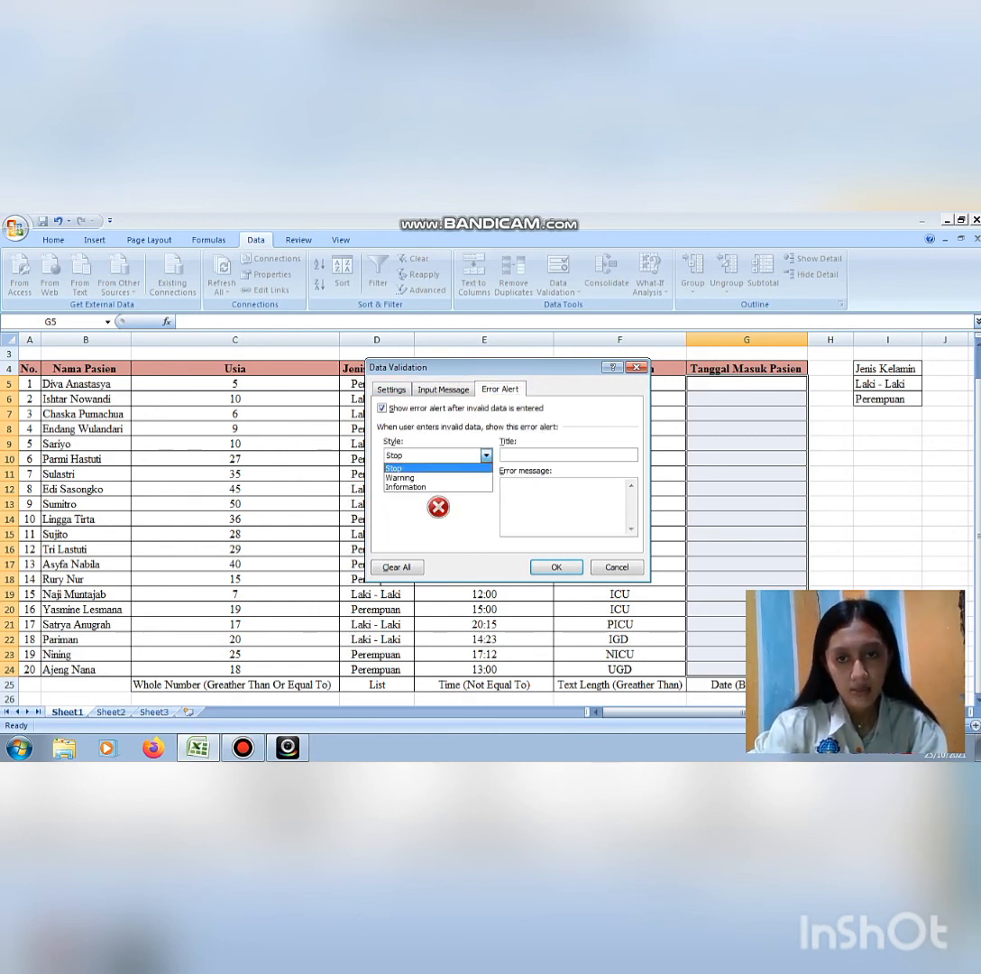
left_click(410, 484)
left_click(541, 455)
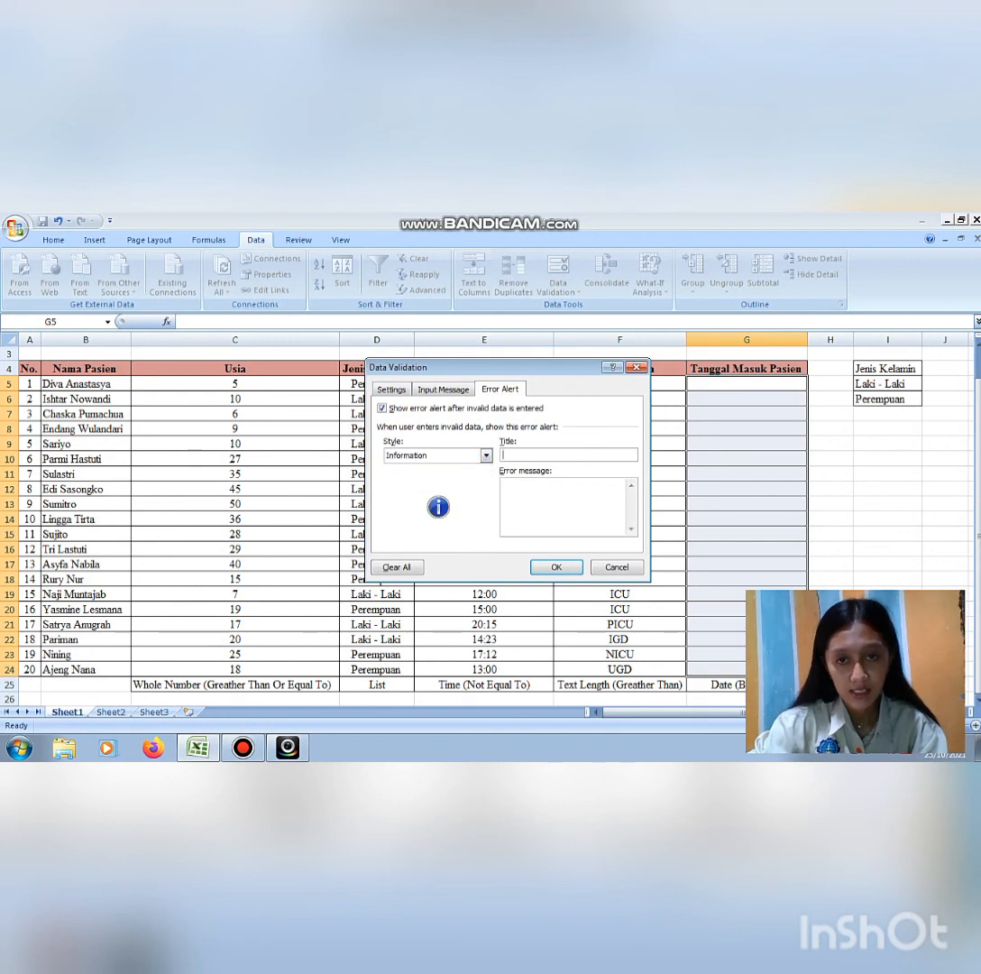
type("In")
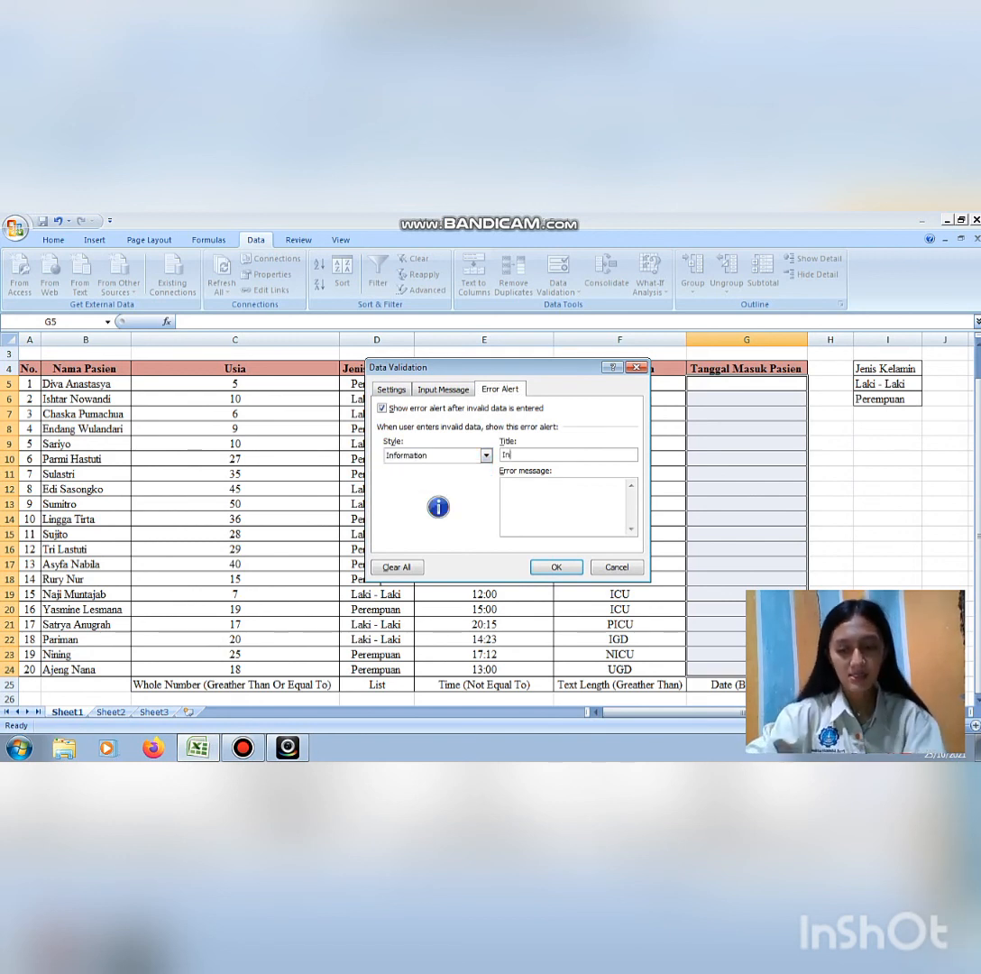
type("put t")
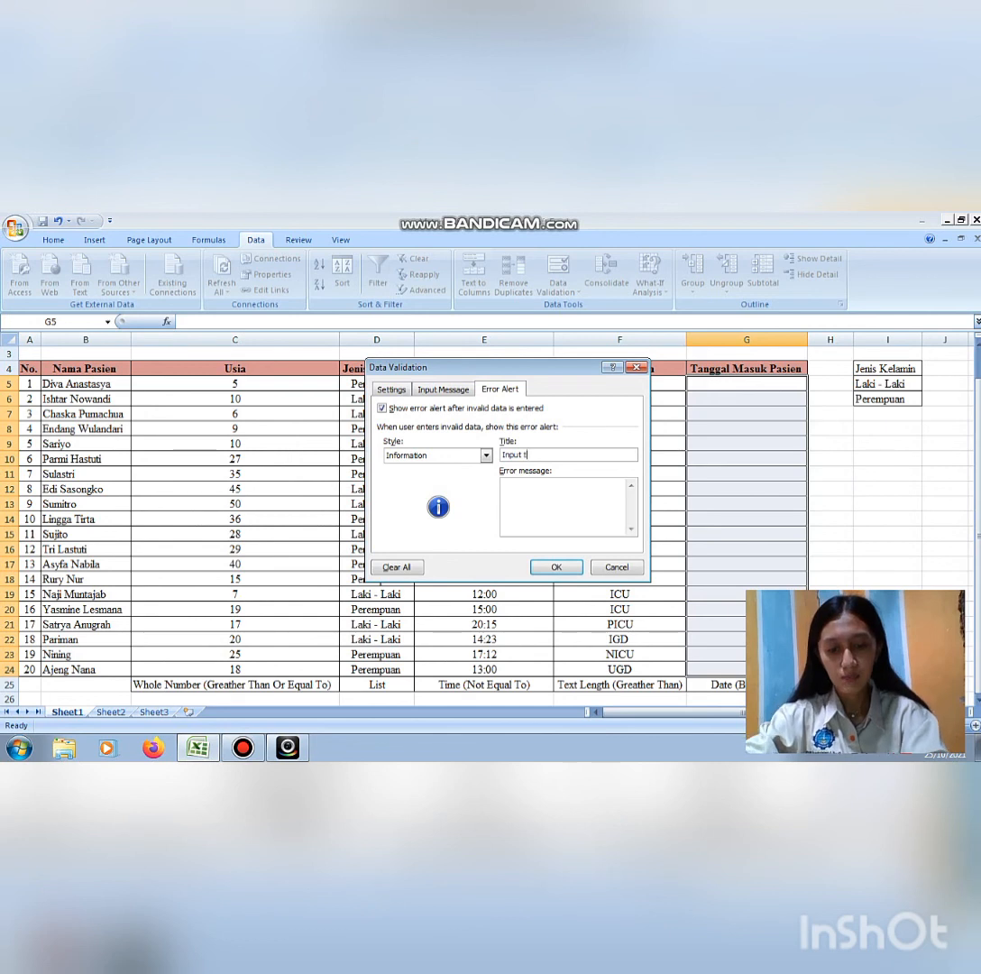
type("idak sesuai")
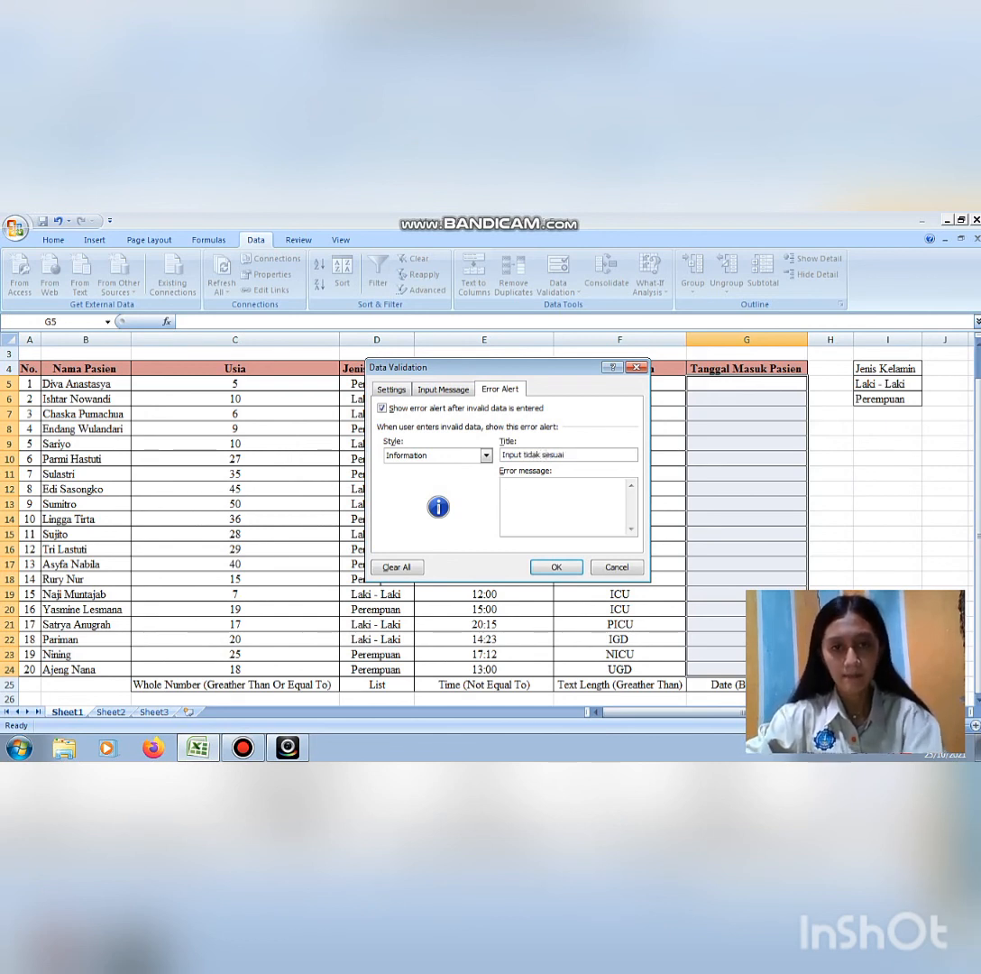
Write the error message "Data yang dimasukkan tidak sesuai" and apply the date validation rule.
type("D")
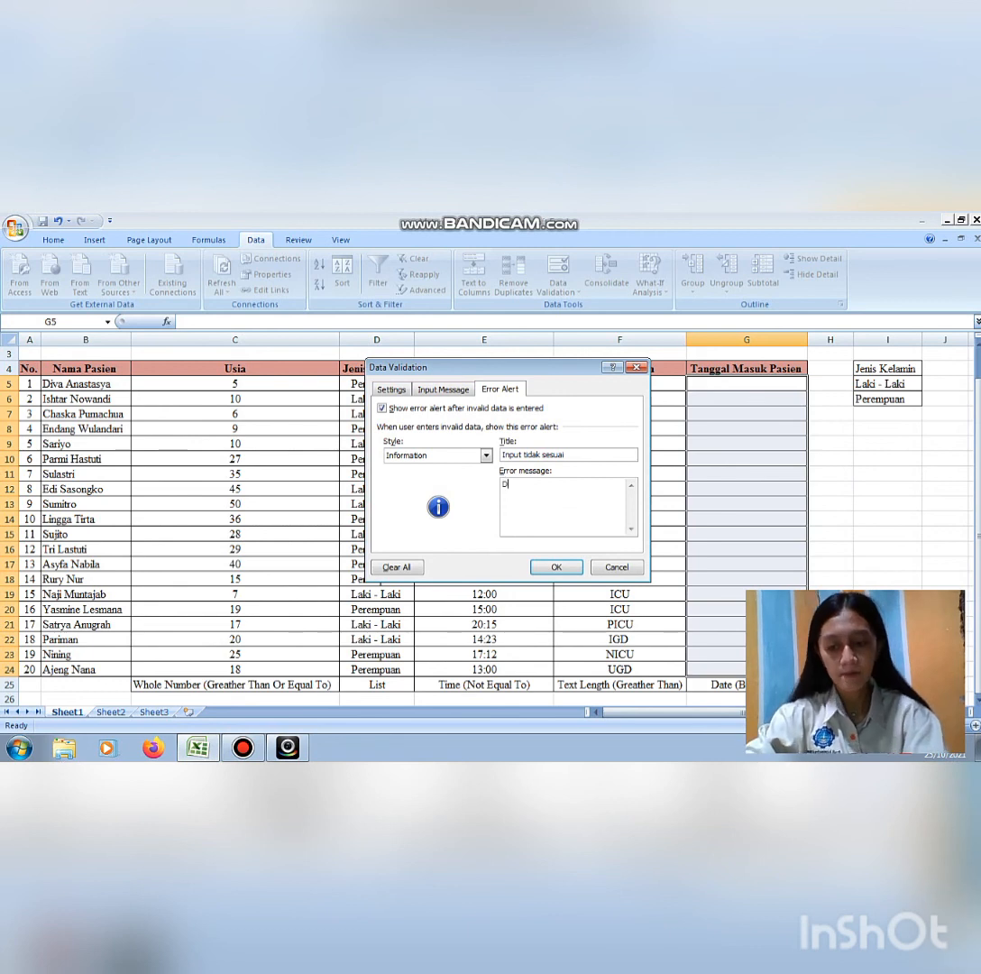
type("ata yang d")
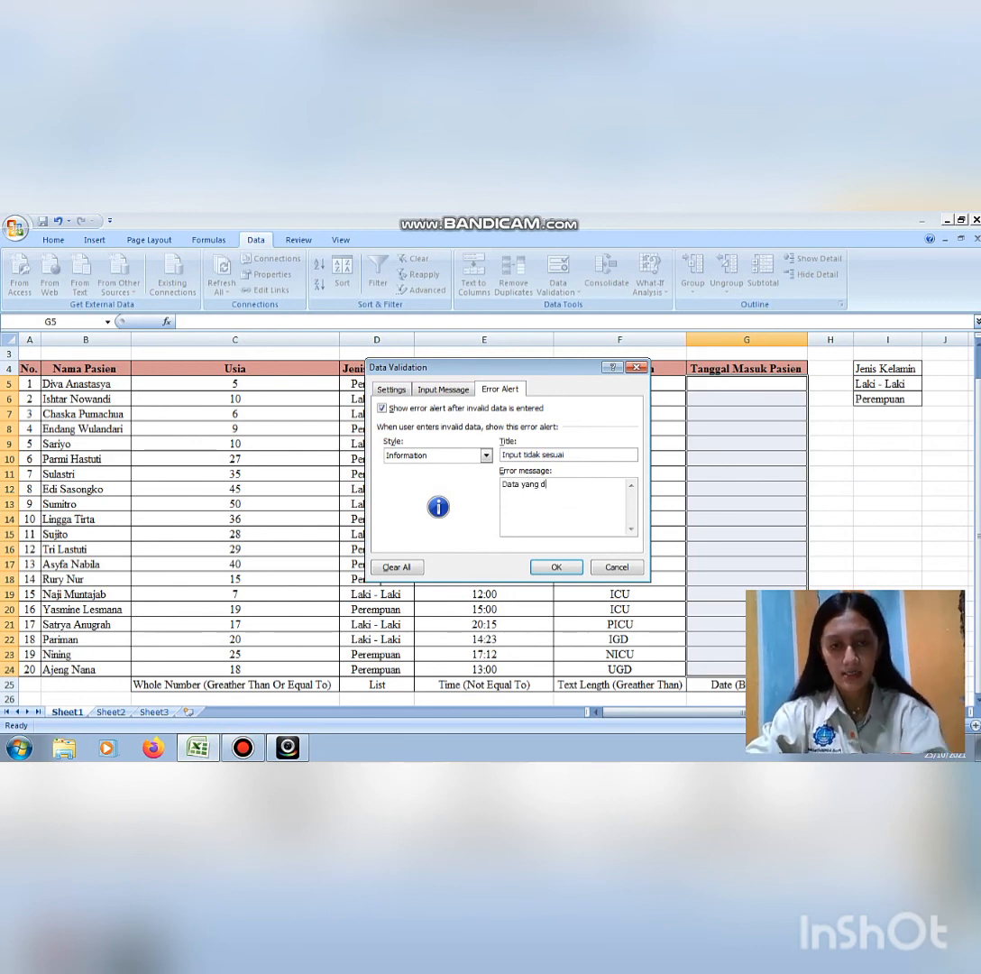
type("masuk")
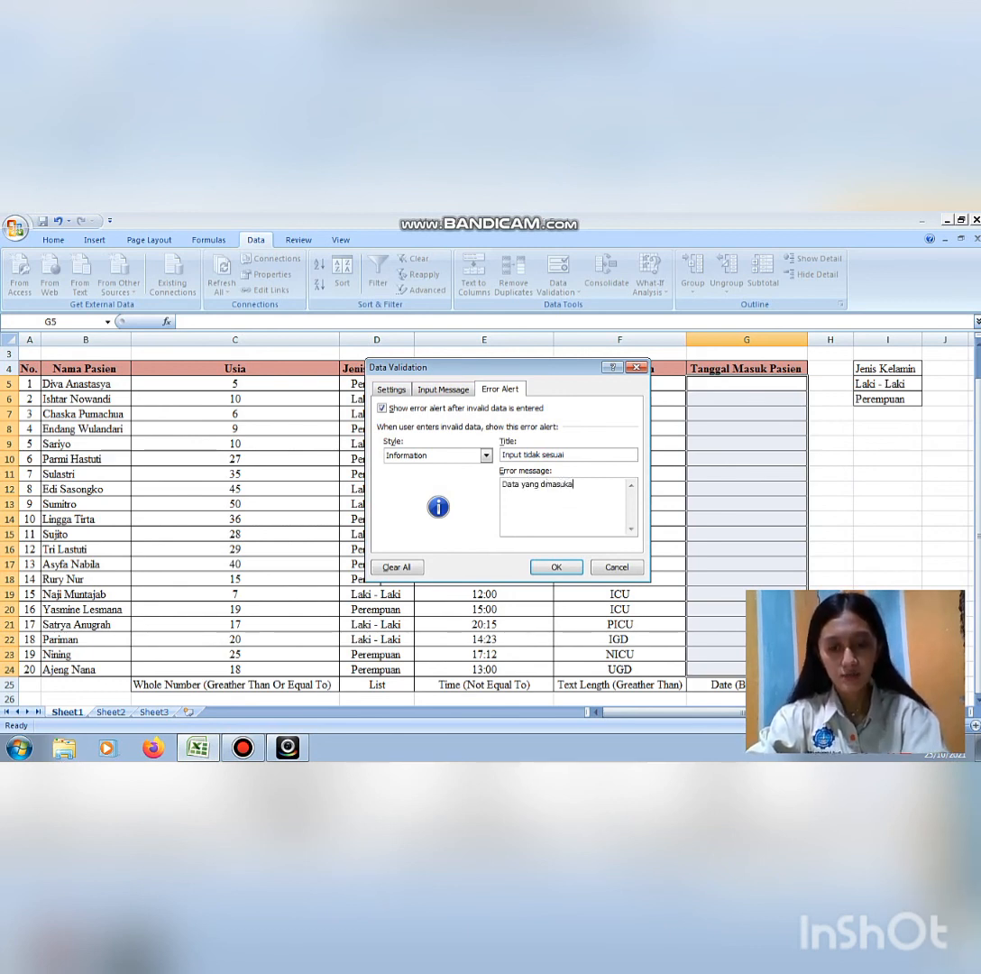
type("kan ")
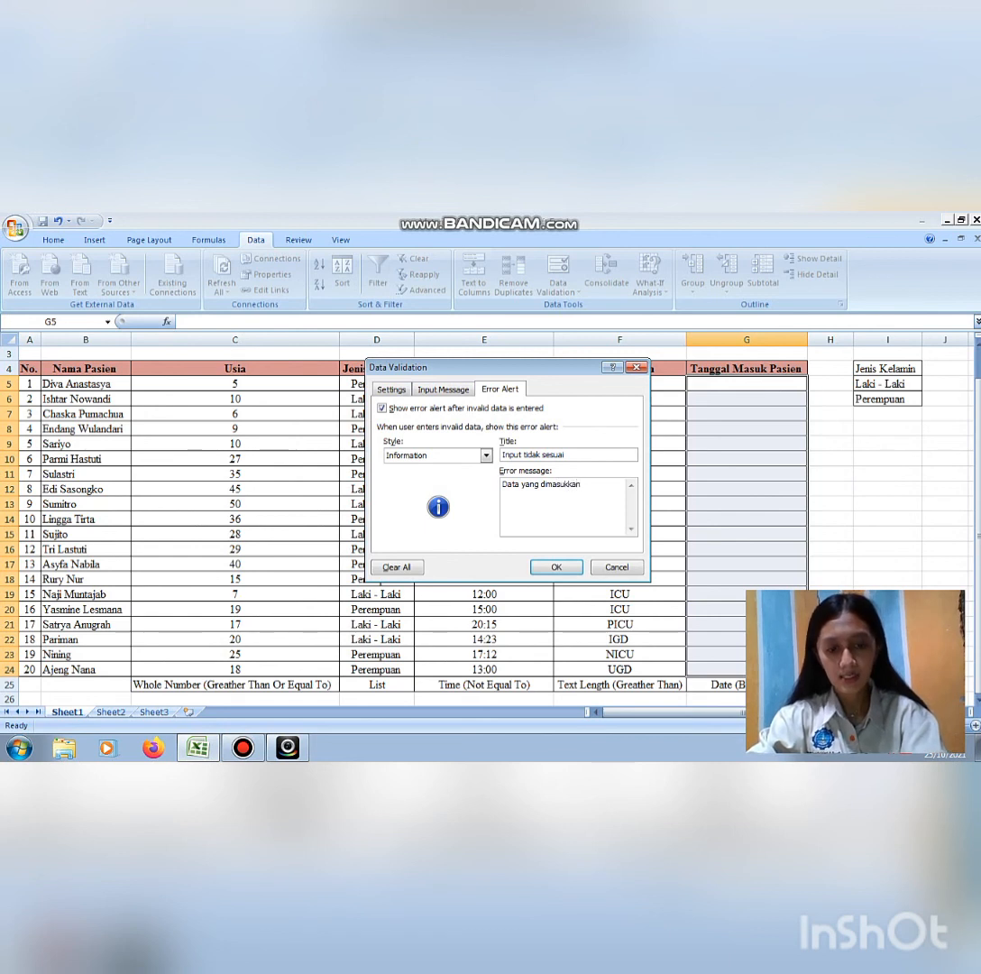
type("tidak")
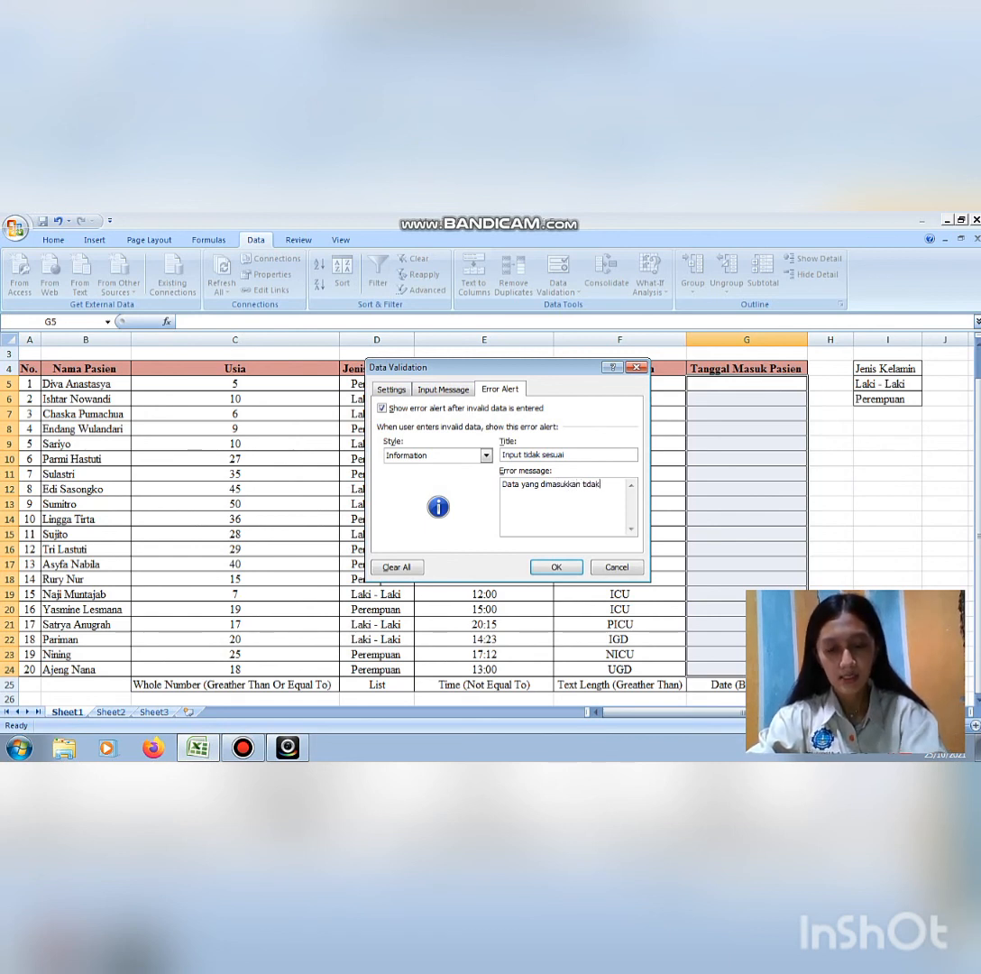
type(" sesuai")
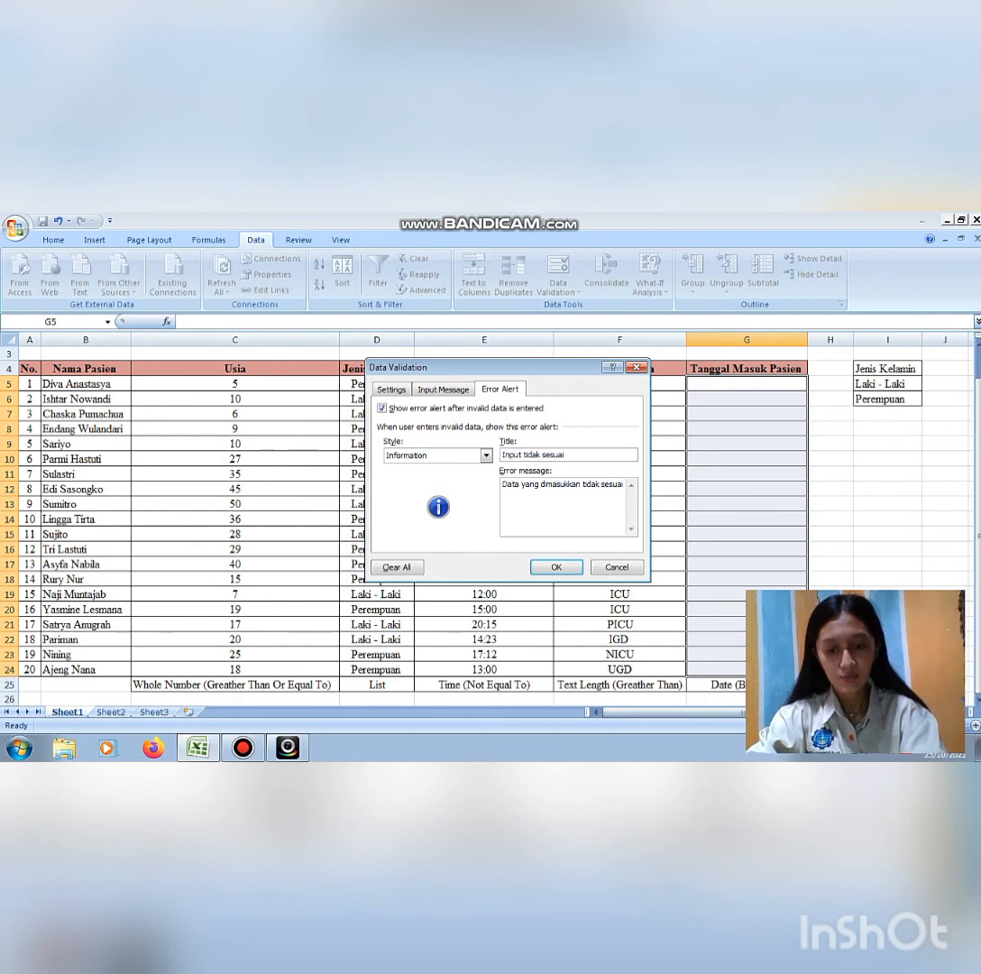
key("Return")
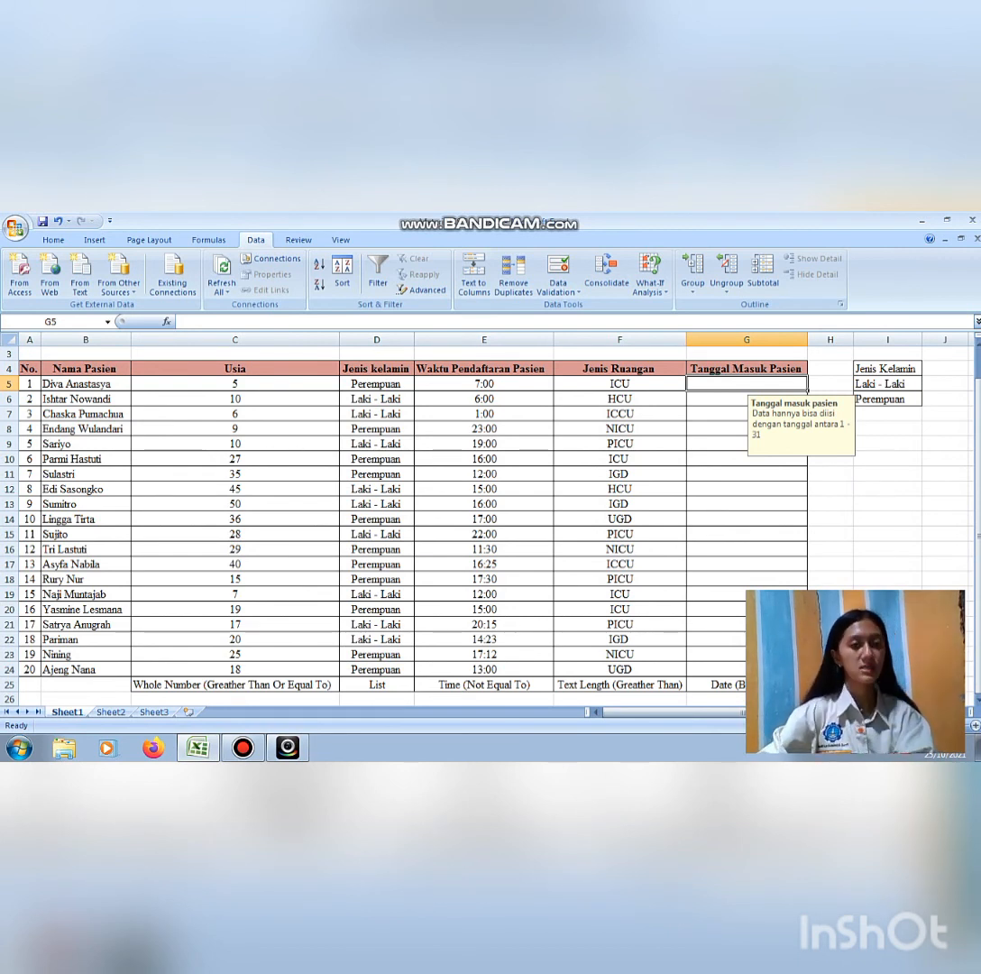
Enter the admission dates 1, 2, 6 and 3 in cells G5 to G8 under Tanggal Masuk Pasien.
type("1")
key("Return")
type("2")
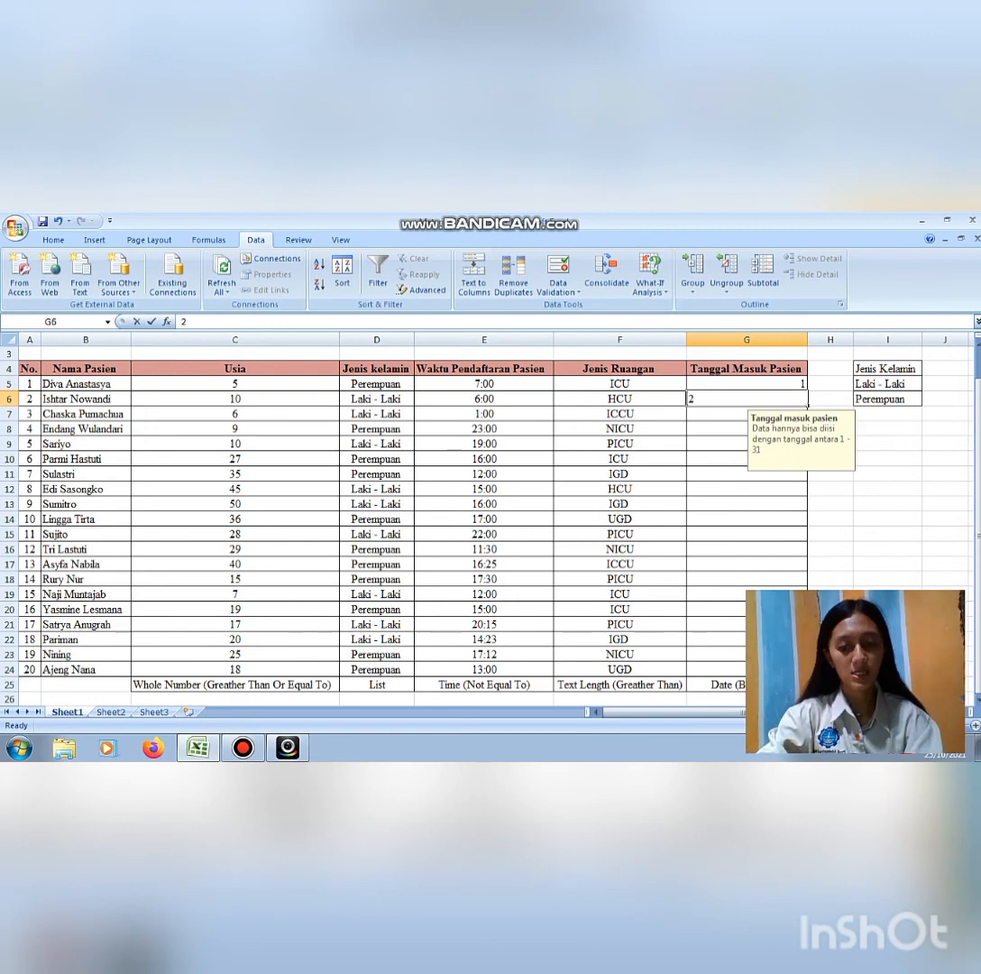
key("Return")
type("6")
key("Return")
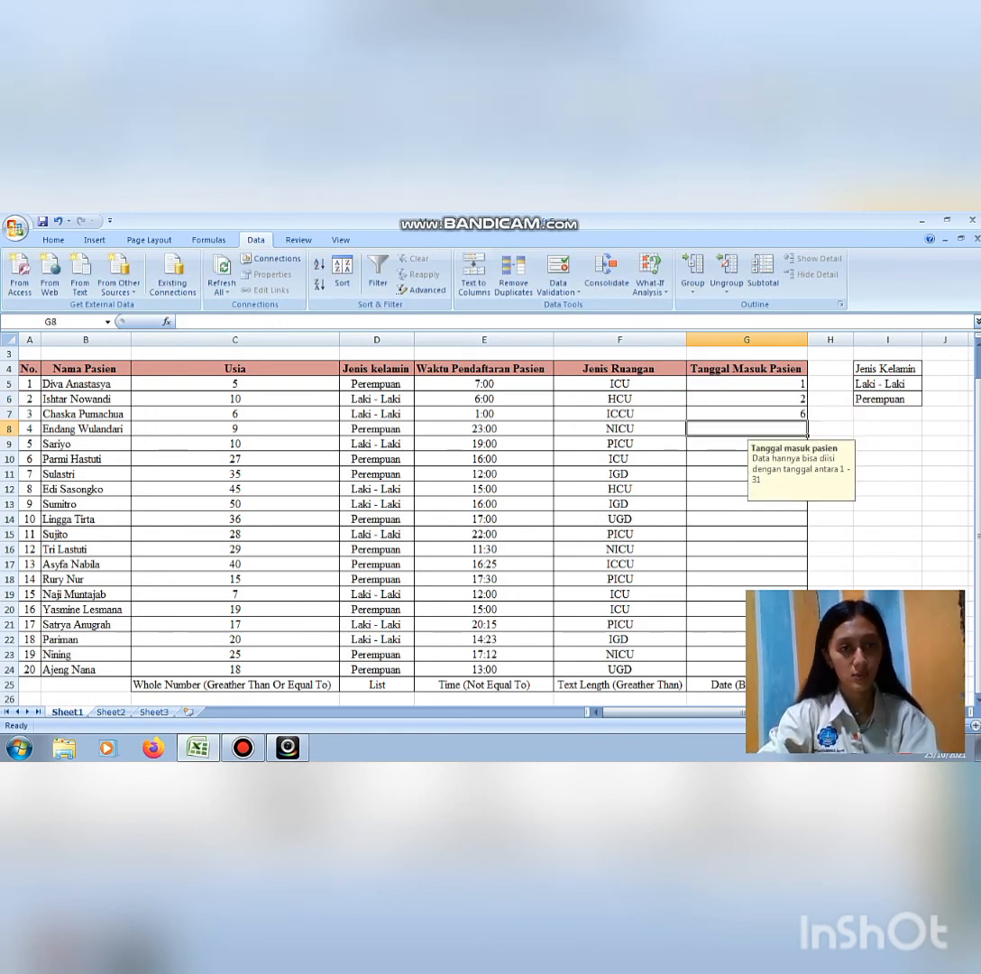
type("3")
key("Return")
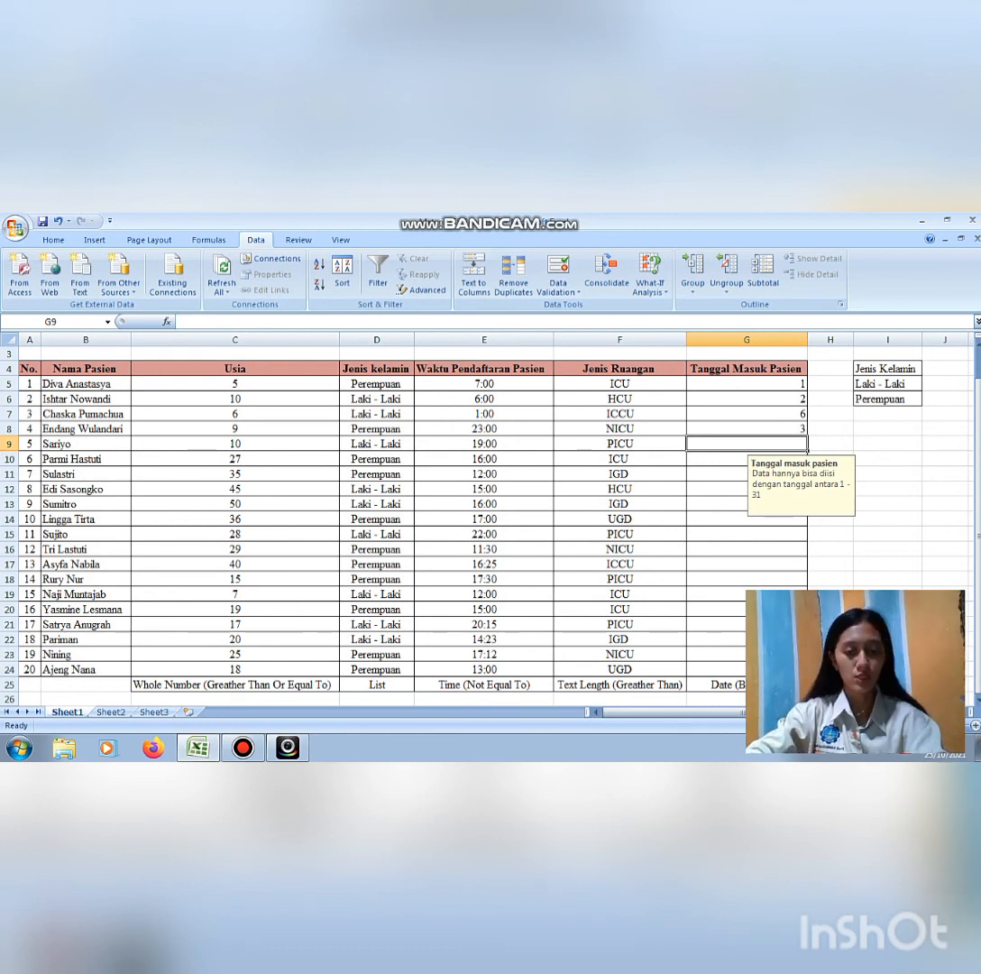
Test the date rule by trying the invalid value 0 in cell G9, and cancel the entry.
type("0")
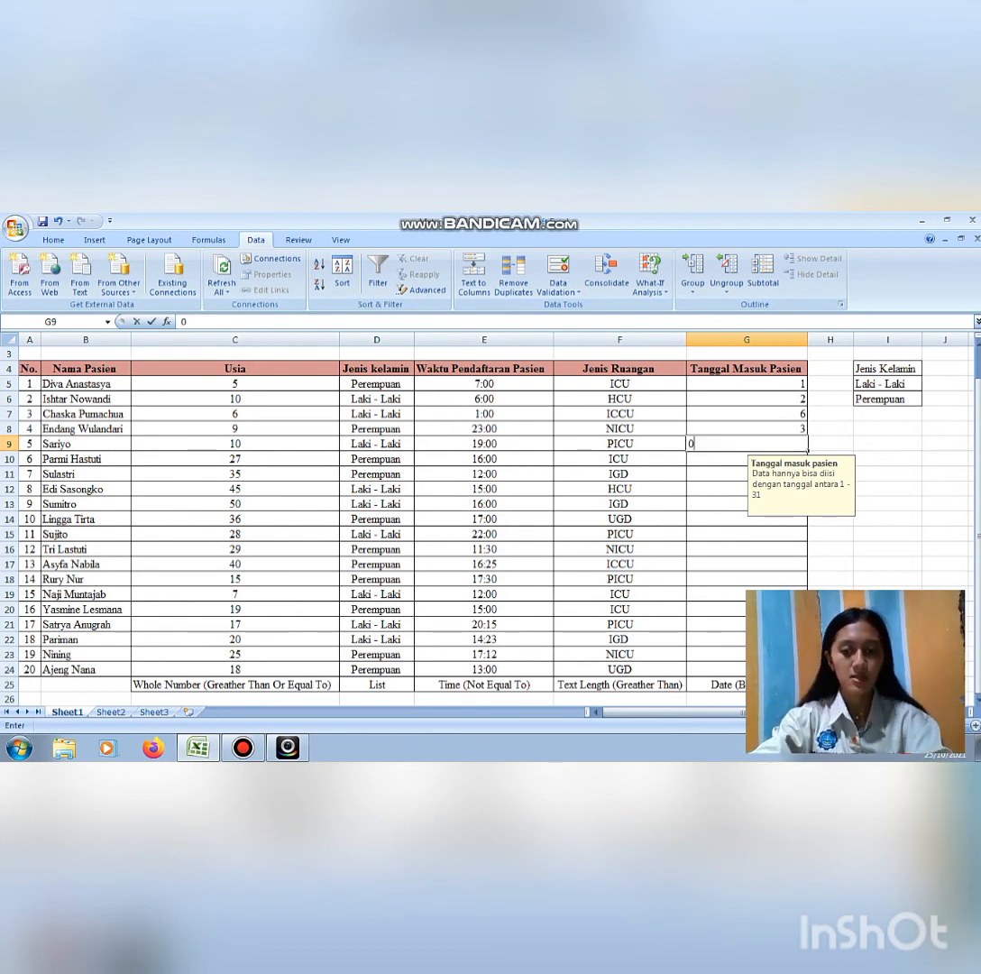
key("Return")
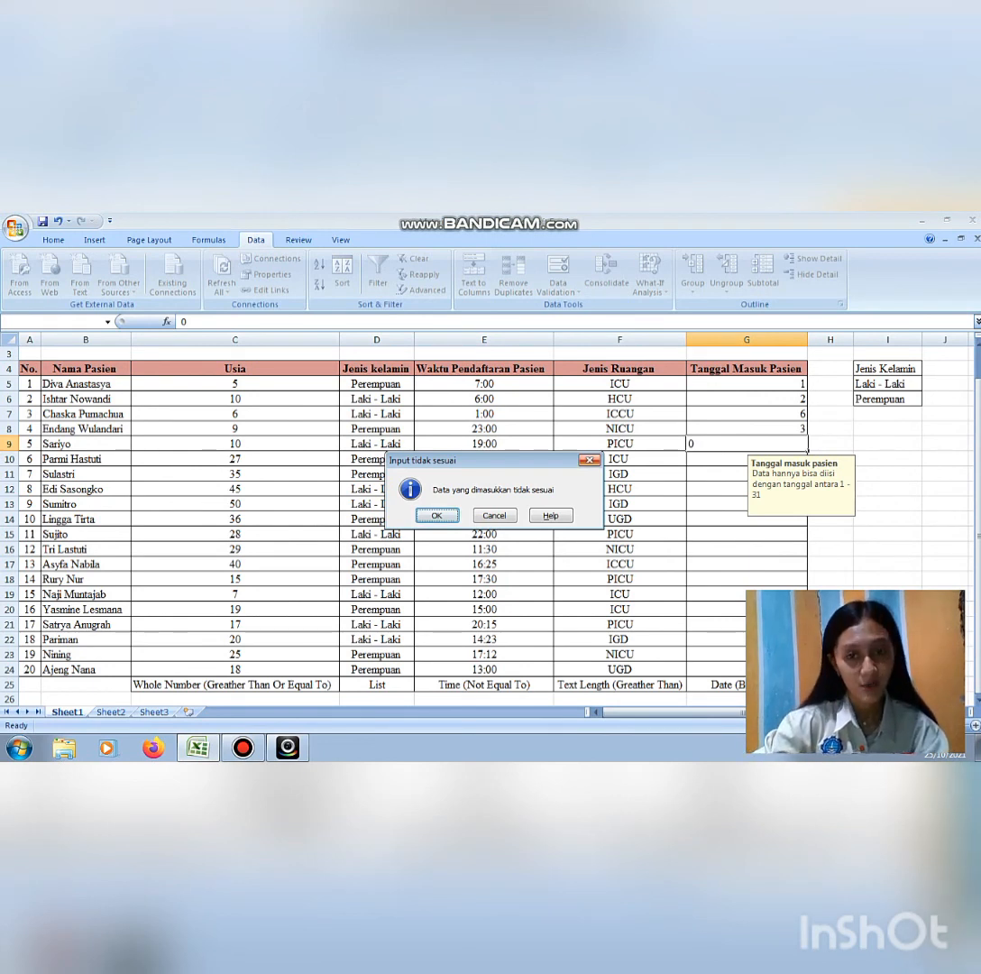
key("Escape")
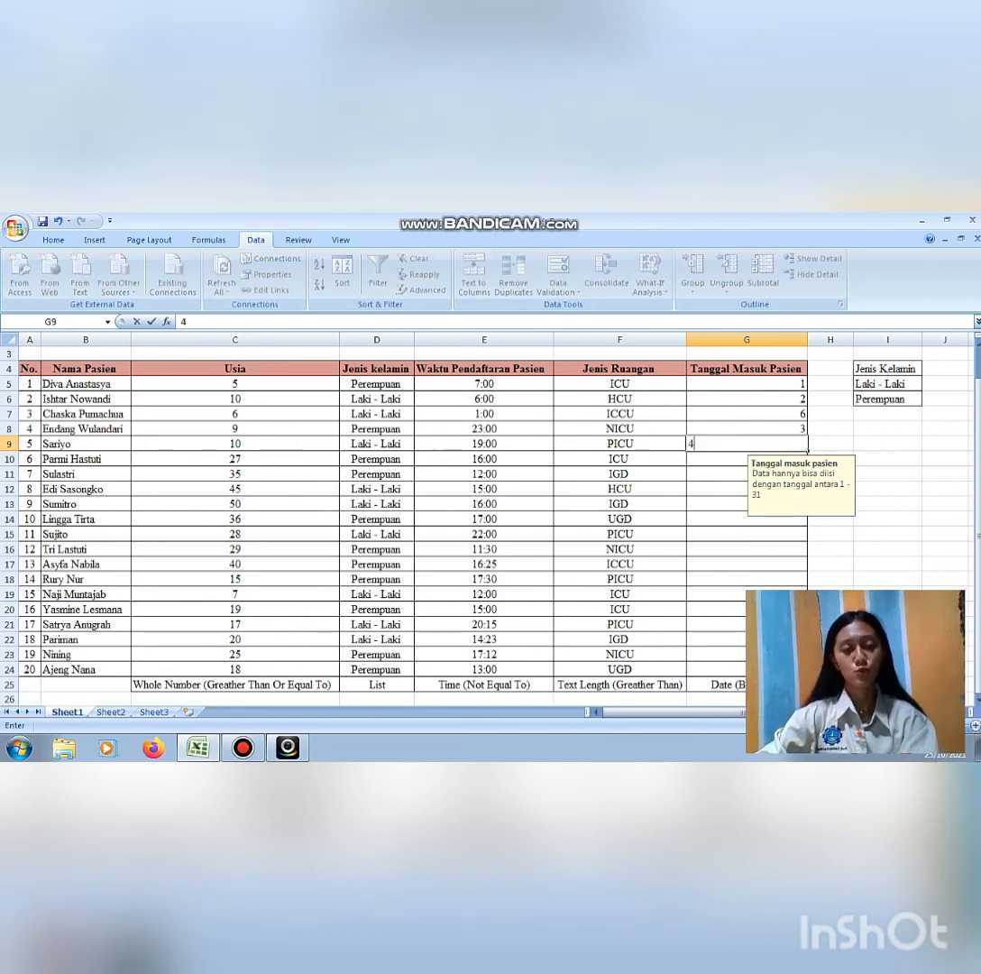
Enter the admission dates 4, 7, 11 and 13 in cells G9 to G12.
type("4")
key("Return")
type("7")
key("Return")
type("11")
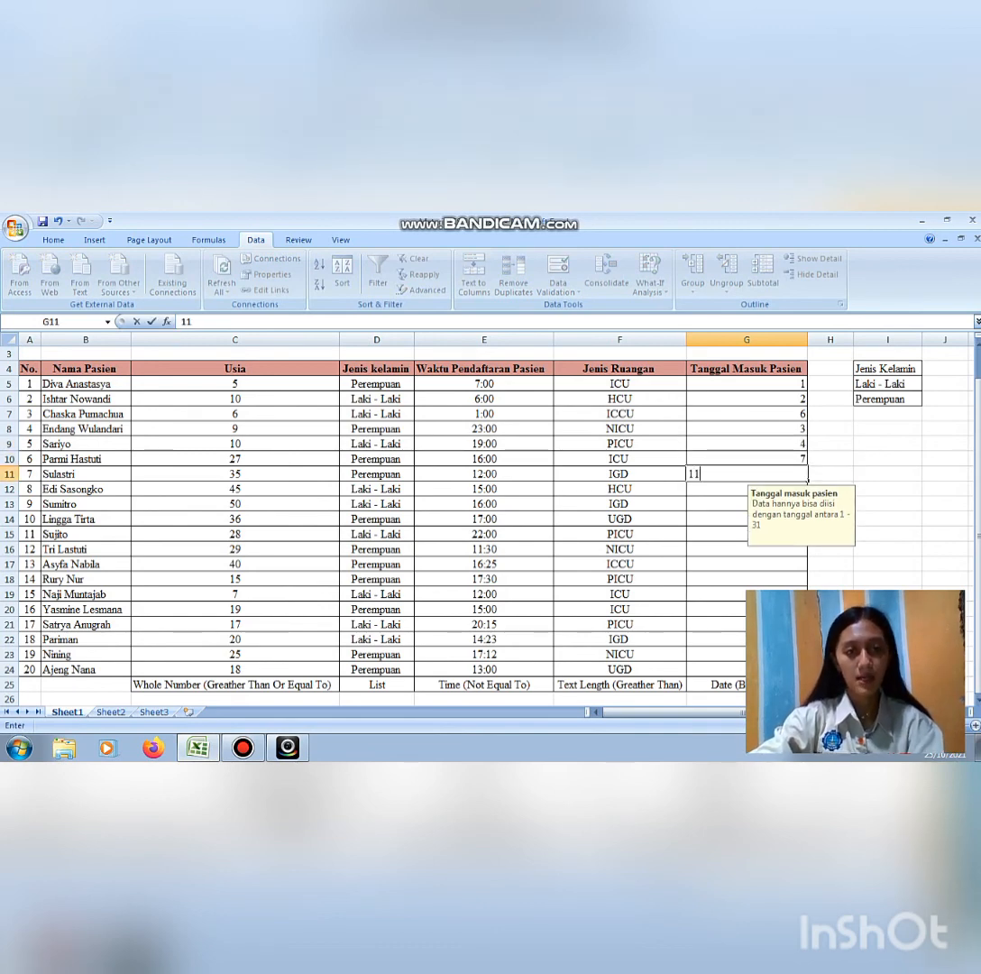
key("Return")
type("13")
key("Return")
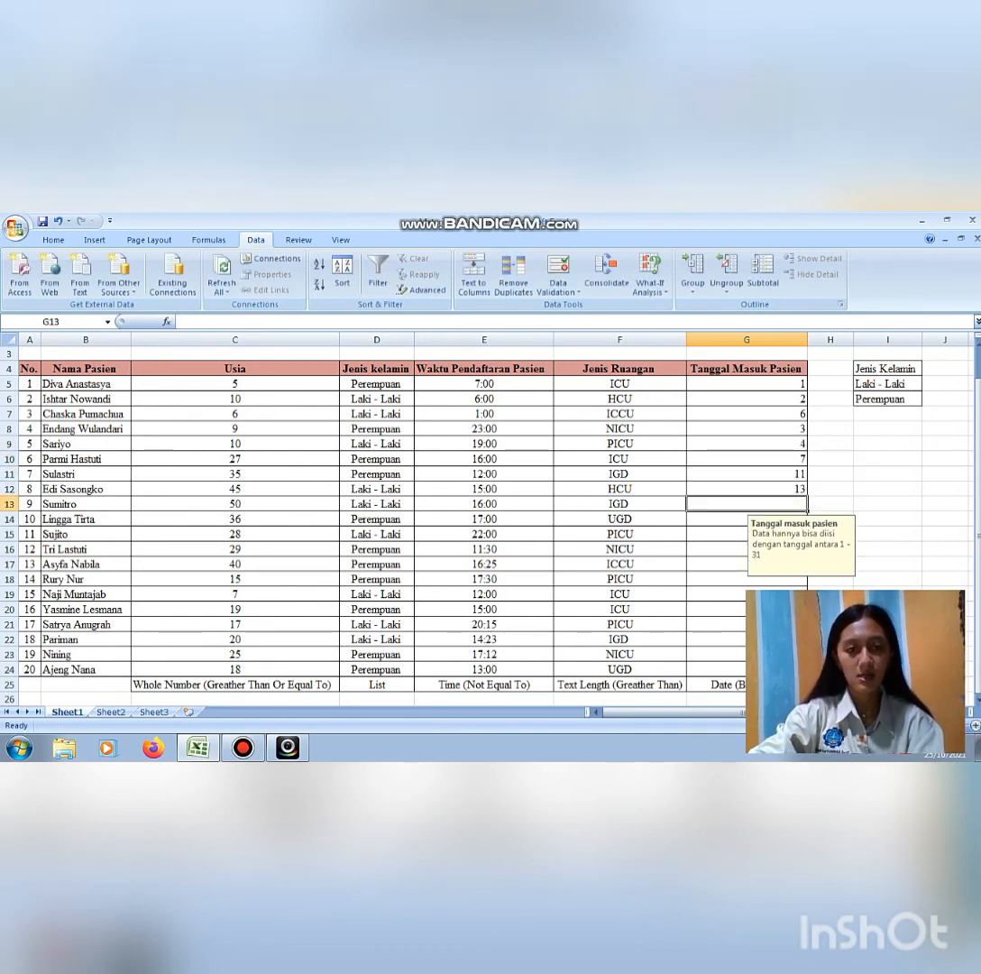
Enter the admission dates 23, 31, 30 and 12 in cells G13 to G16.
type("23")
key("Return")
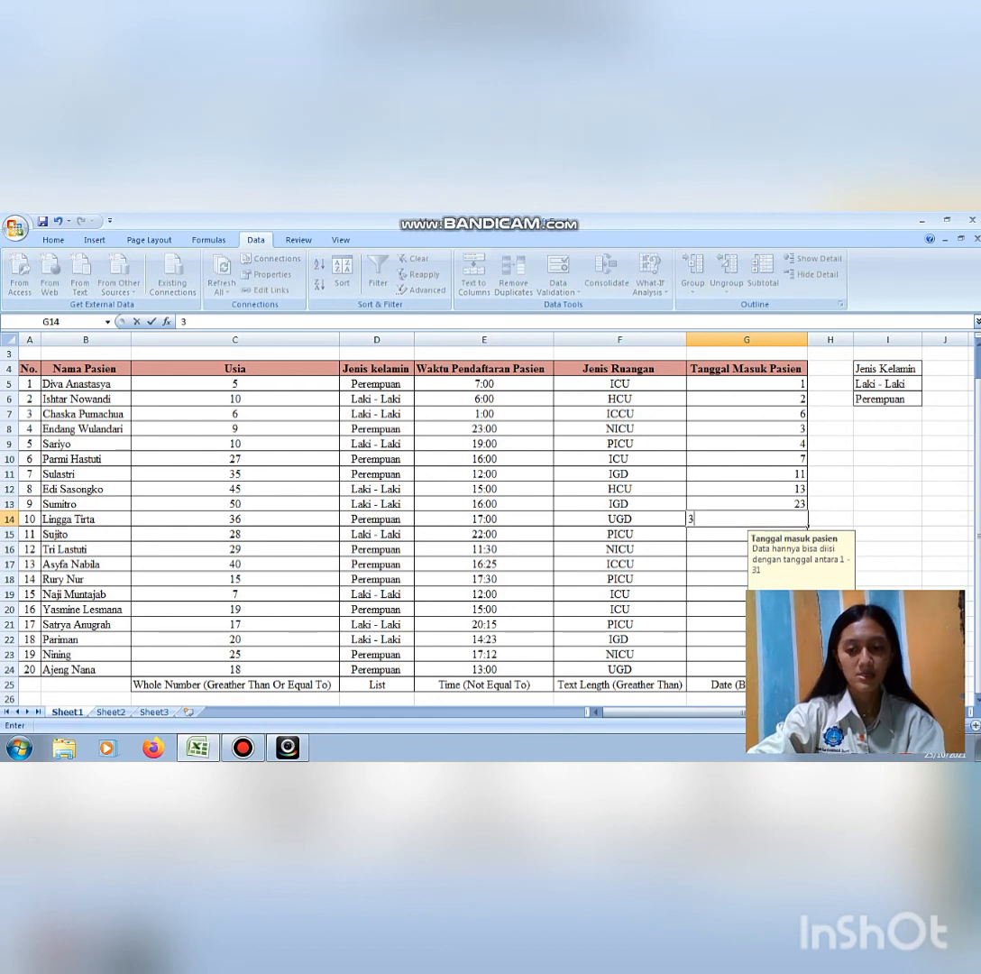
type("31")
key("Return")
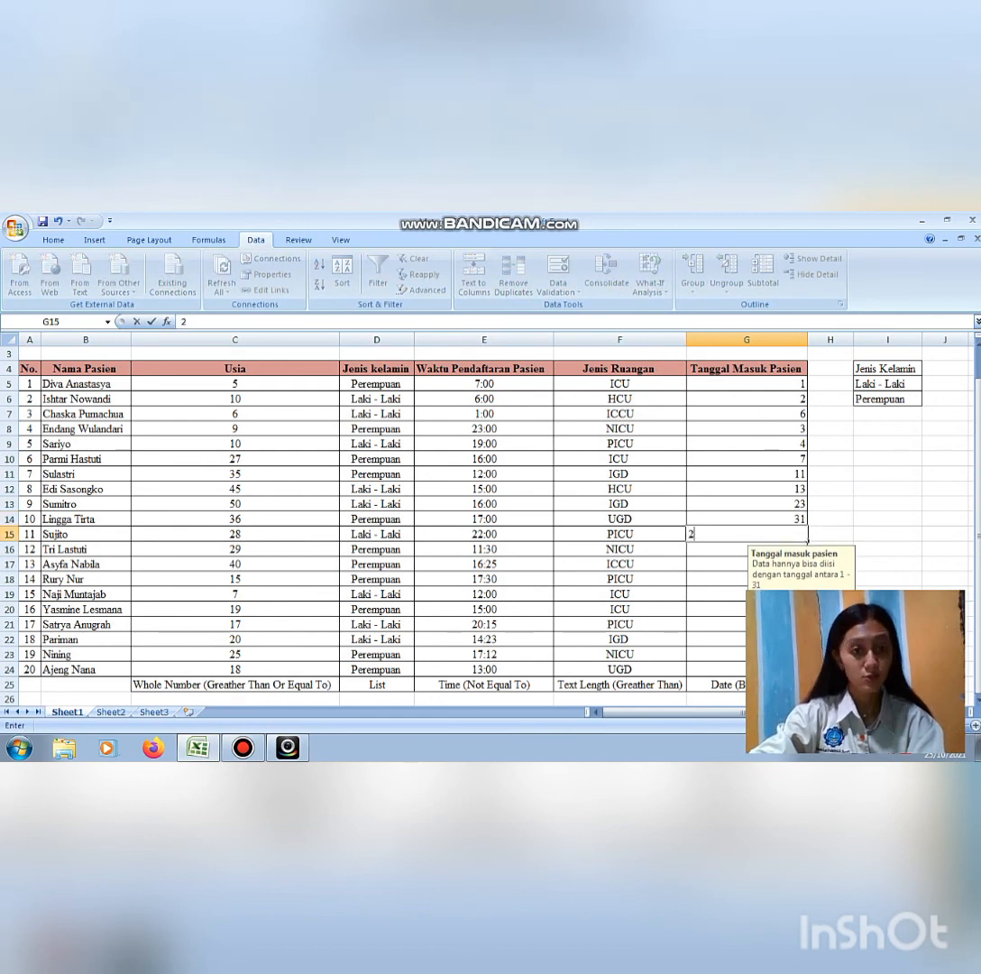
type("30")
key("Return")
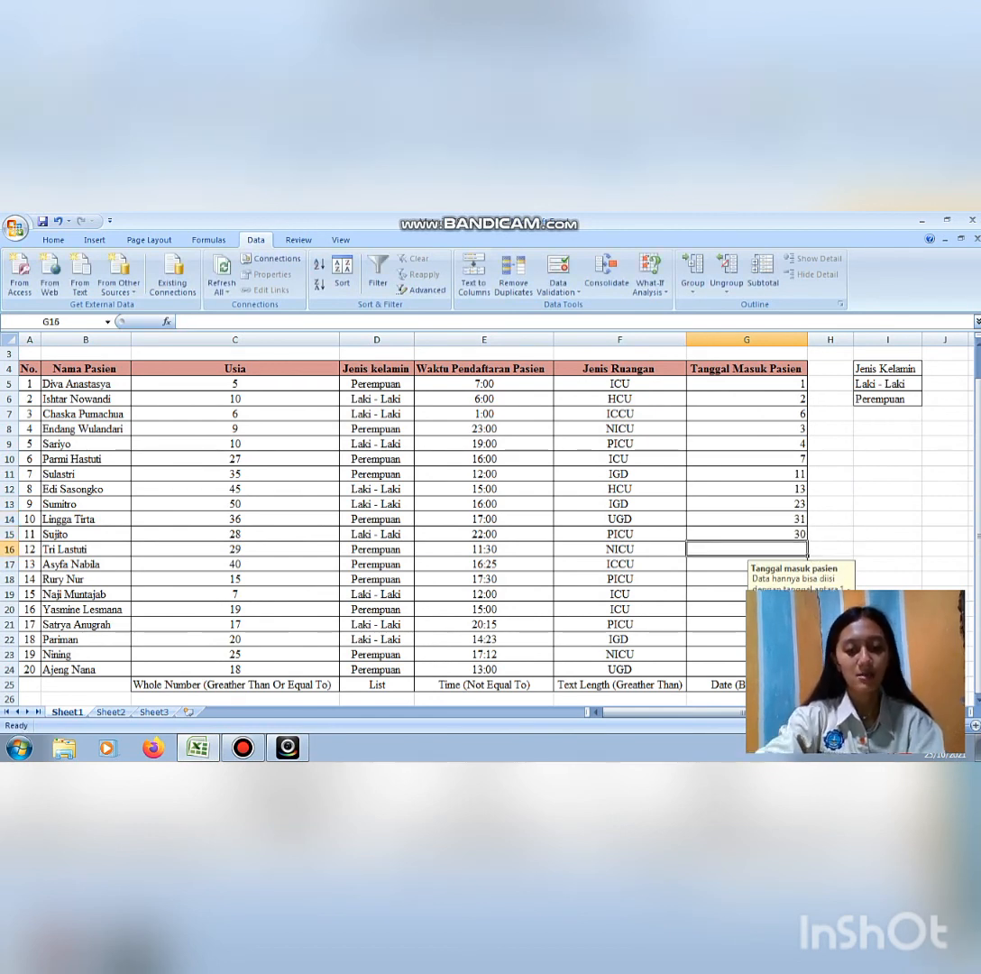
type("12")
key("Return")
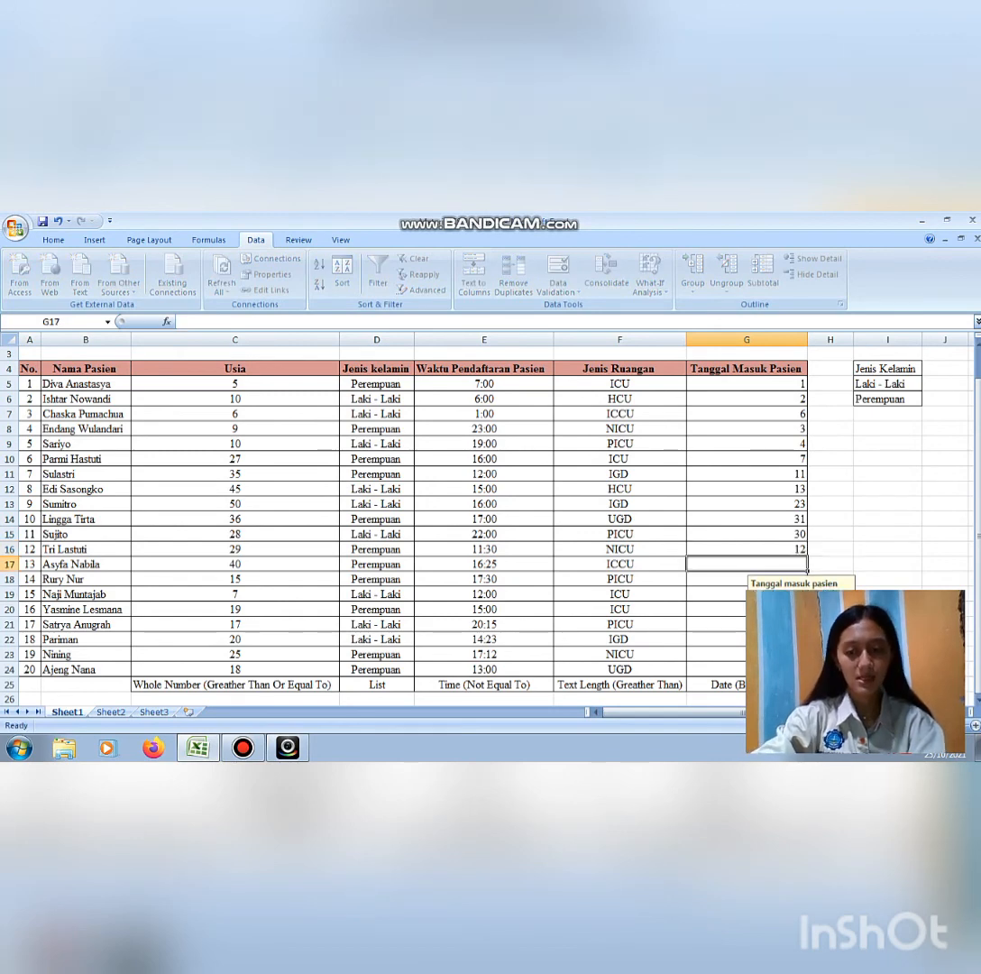